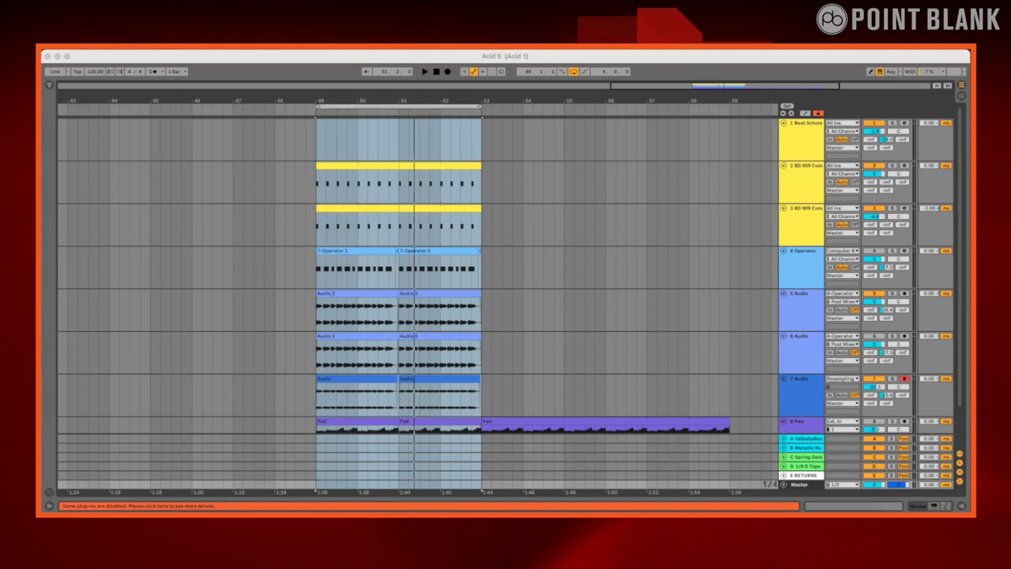
Play the looped section of the arrangement from bar 49 to bar 53
left_click(357, 105)
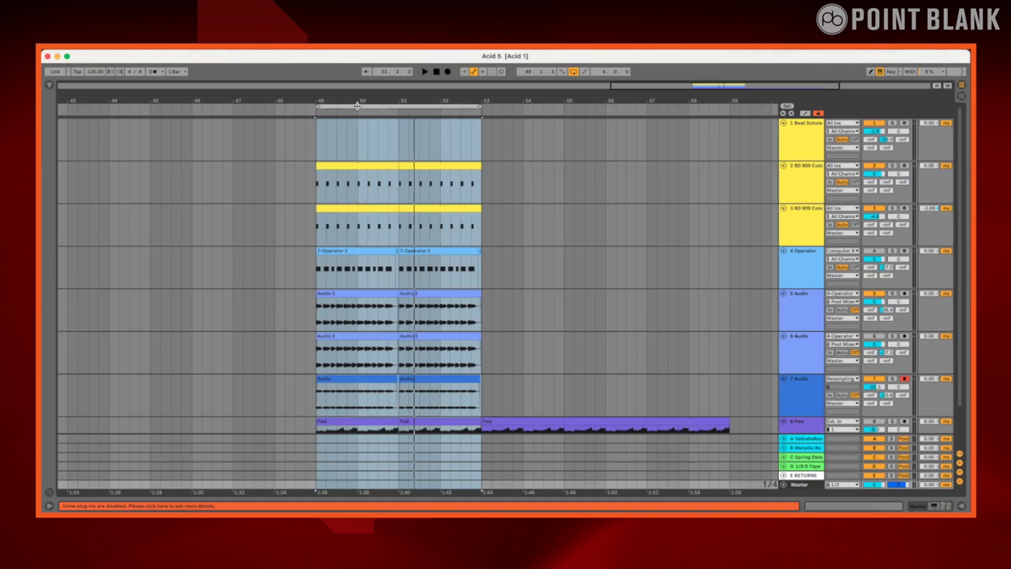
left_click_drag(356, 105, 375, 98)
key("space")
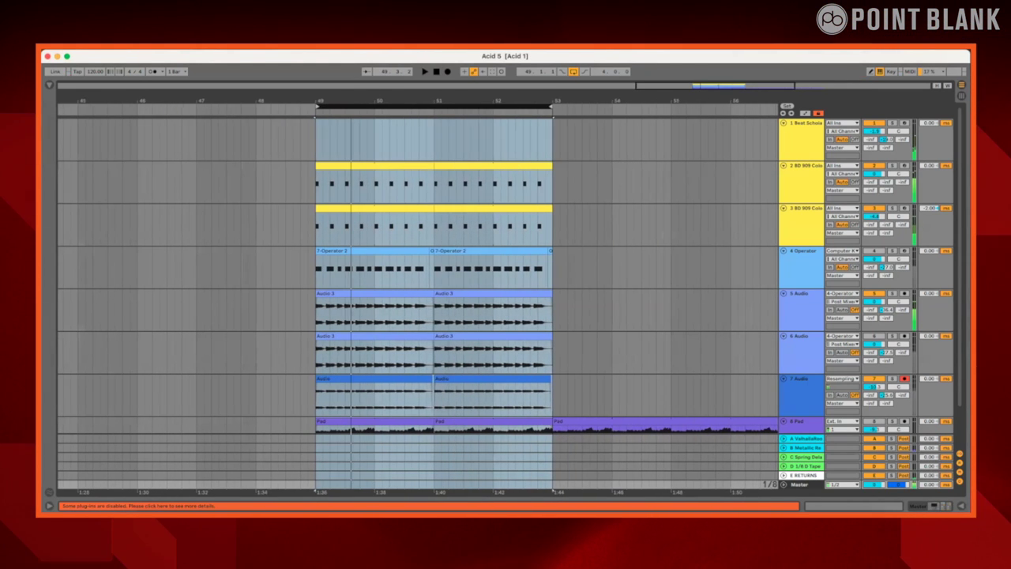
Set the audio output device to ZoomAudioDevice (2 In, 2 Out) in the audio preferences and play the loop again
key("super+comma")
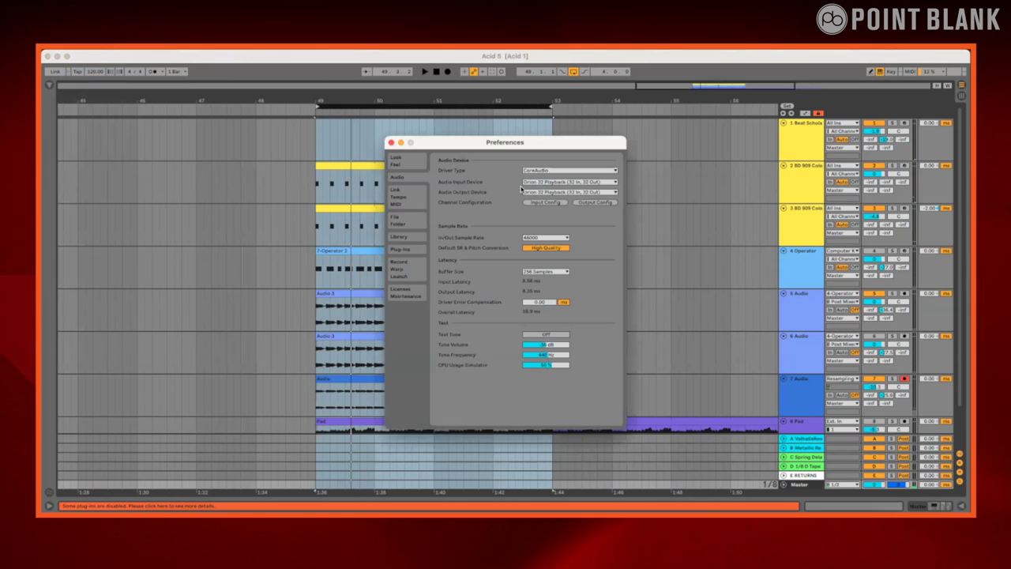
left_click(545, 192)
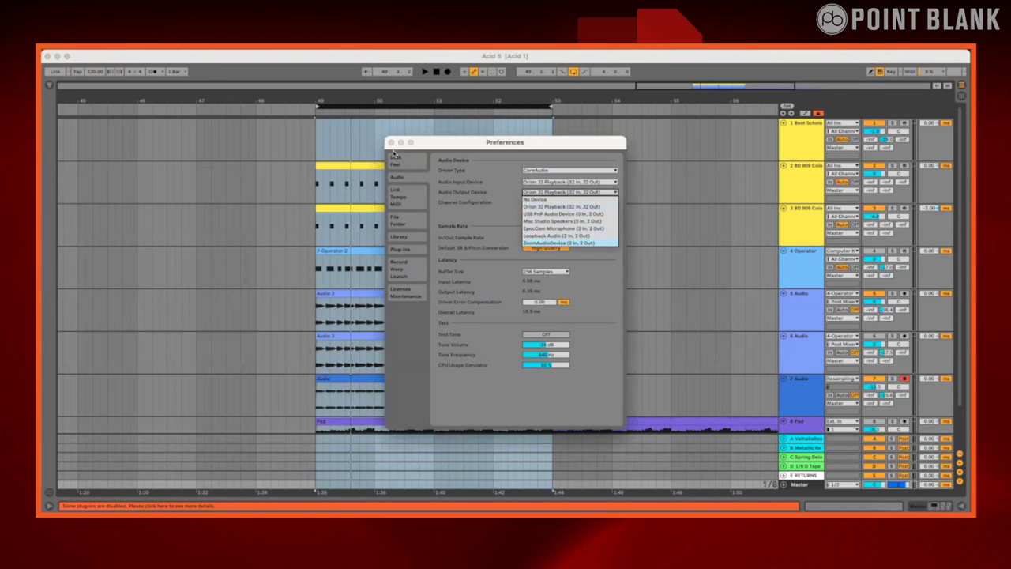
left_click(539, 242)
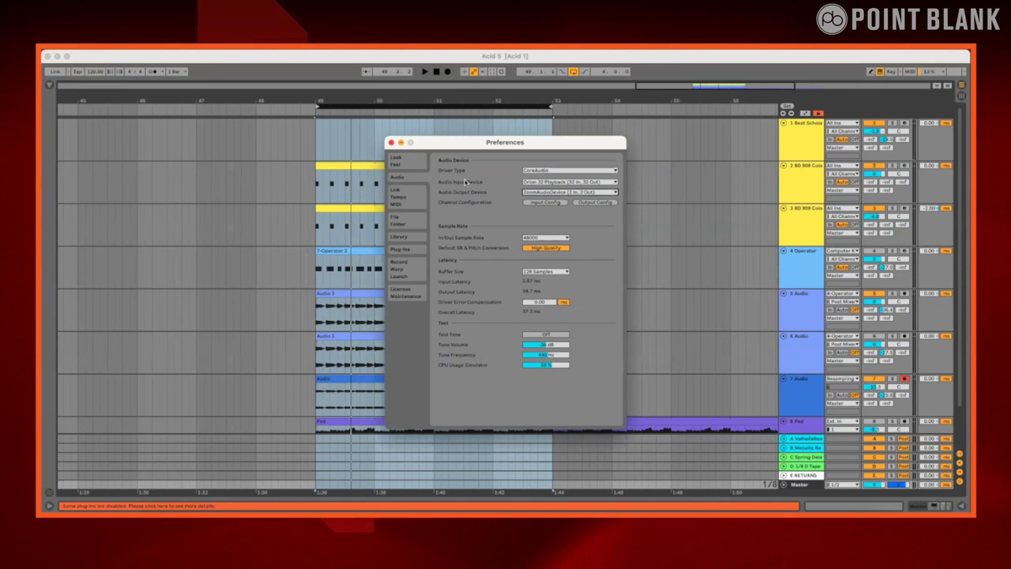
left_click(547, 273)
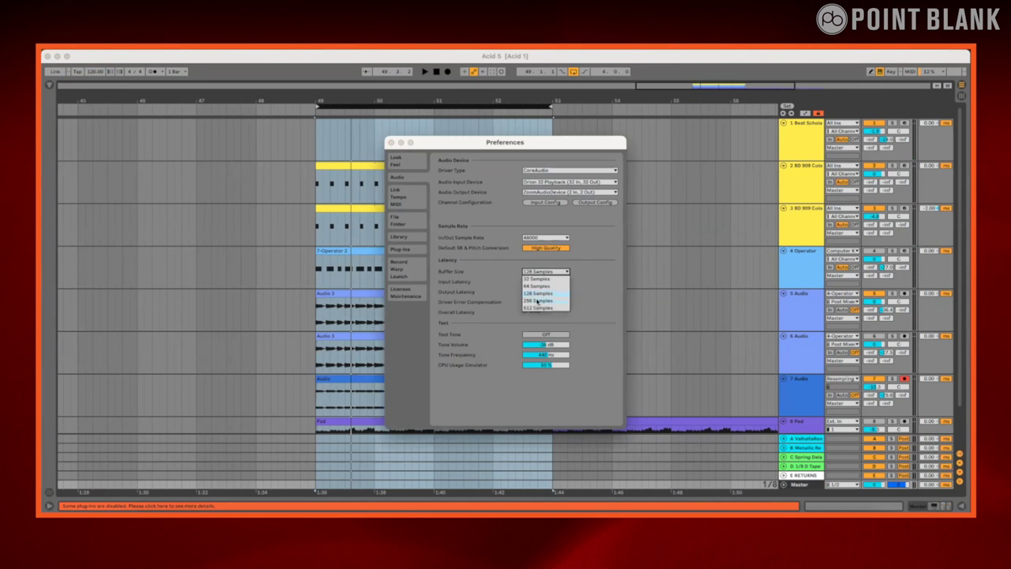
left_click(397, 145)
left_click(396, 145)
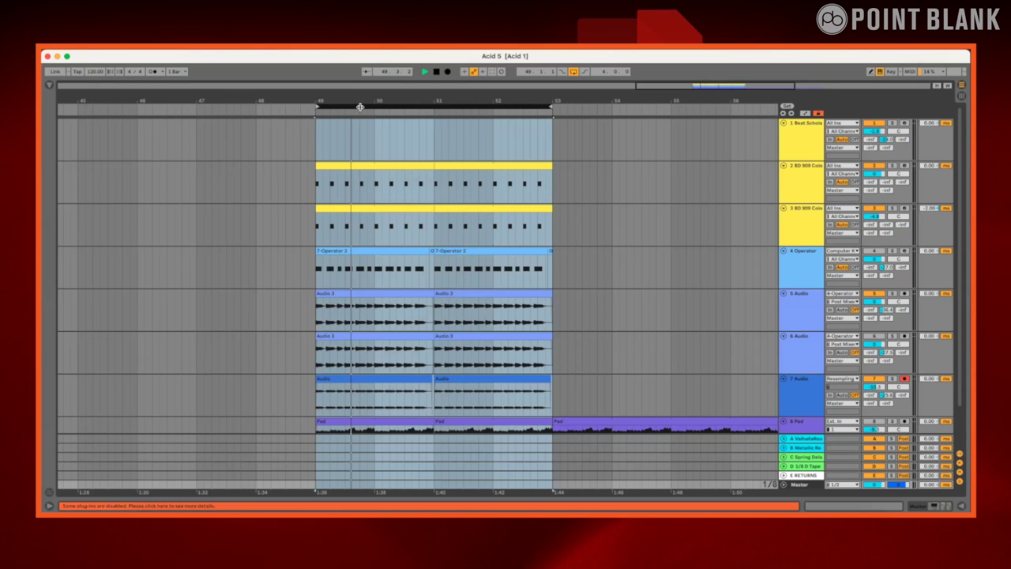
key("space")
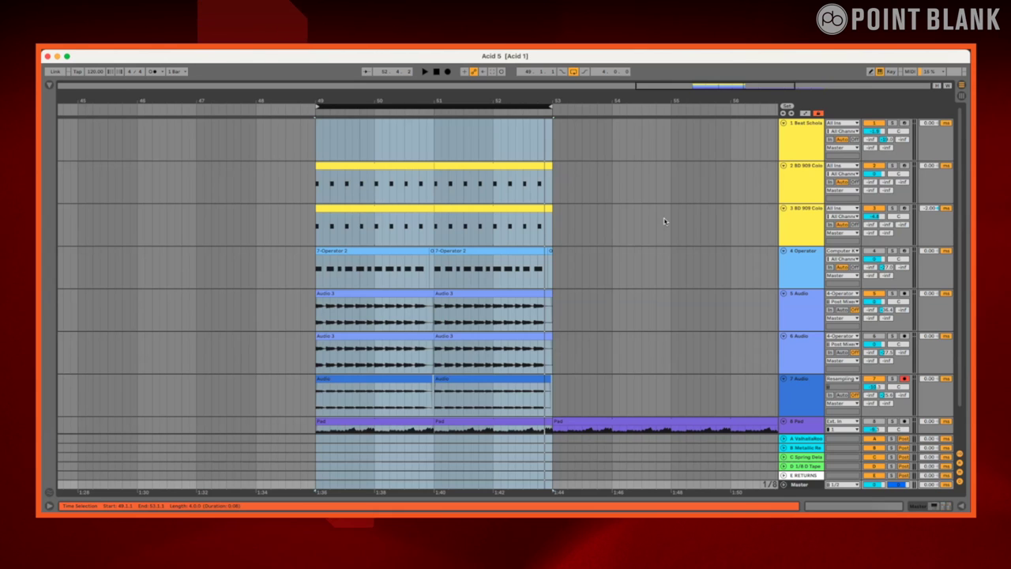
Examine the Operator track and its first 7-Operator 2 clip
key("super+alt+u")
left_click(808, 223)
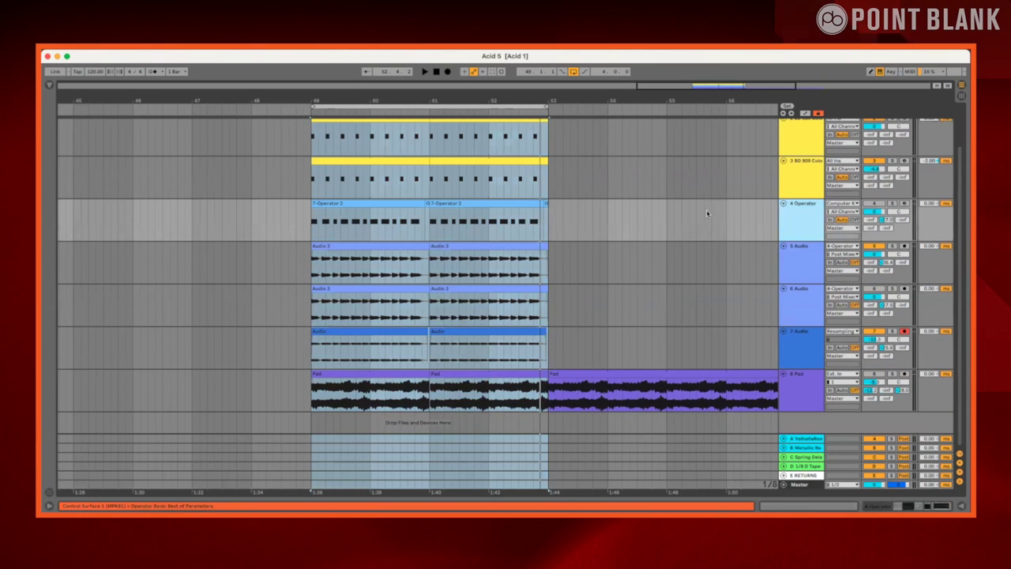
left_click(426, 203)
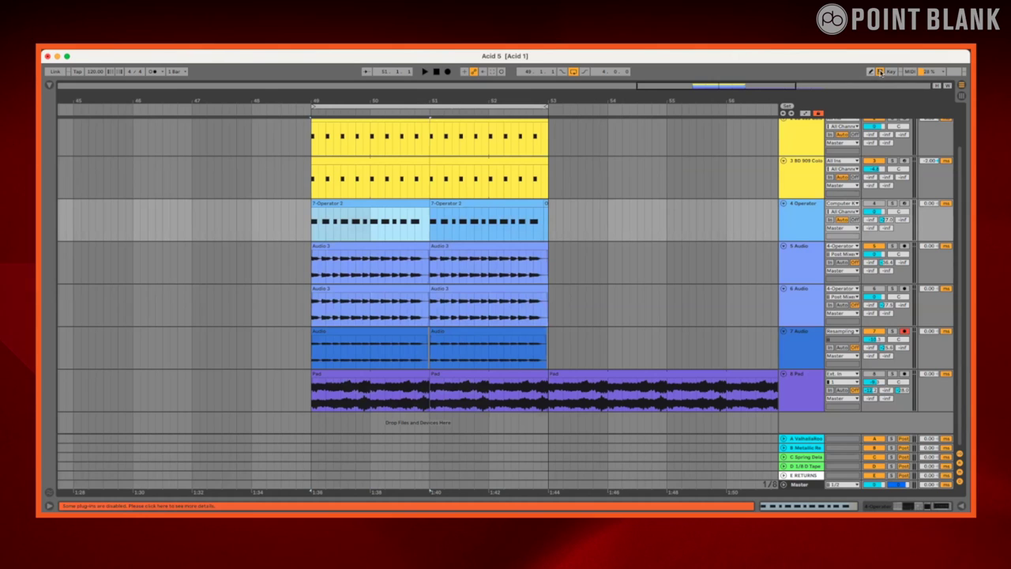
left_click(793, 205)
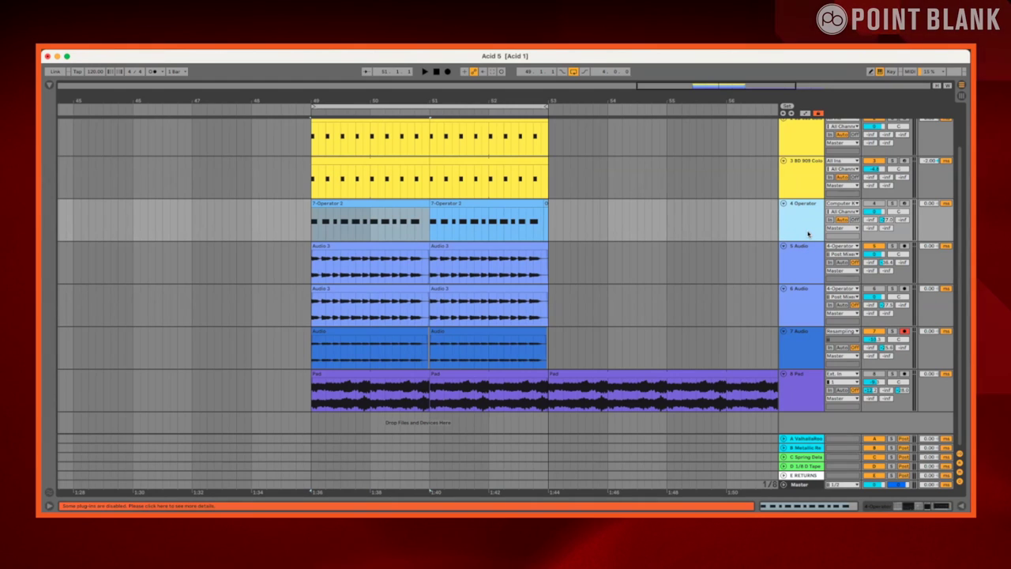
left_click(784, 231)
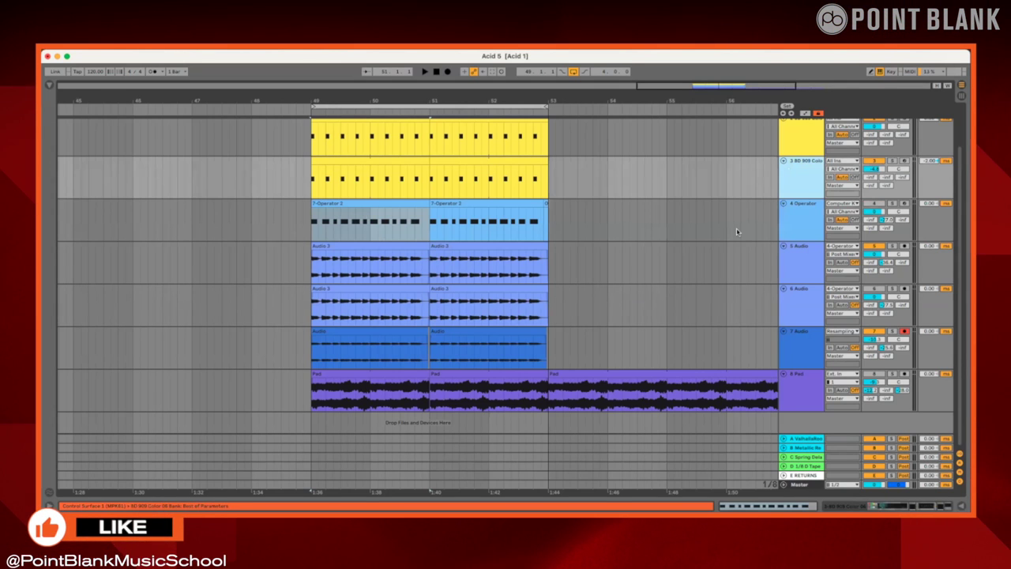
Solo track 4 Operator, play it on its own and show its device chain
scroll(737, 229, "up", 2)
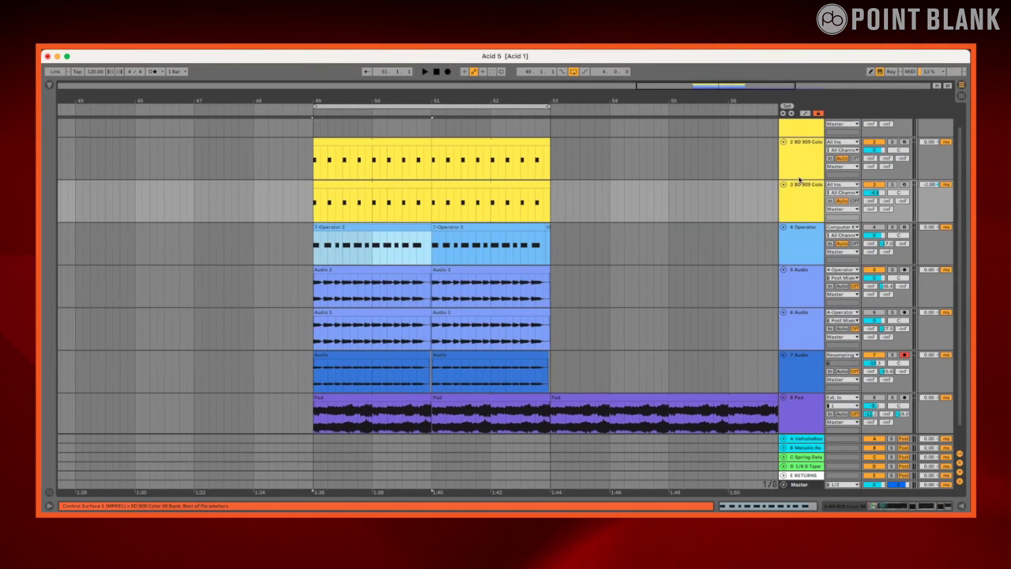
scroll(731, 233, "down", 2)
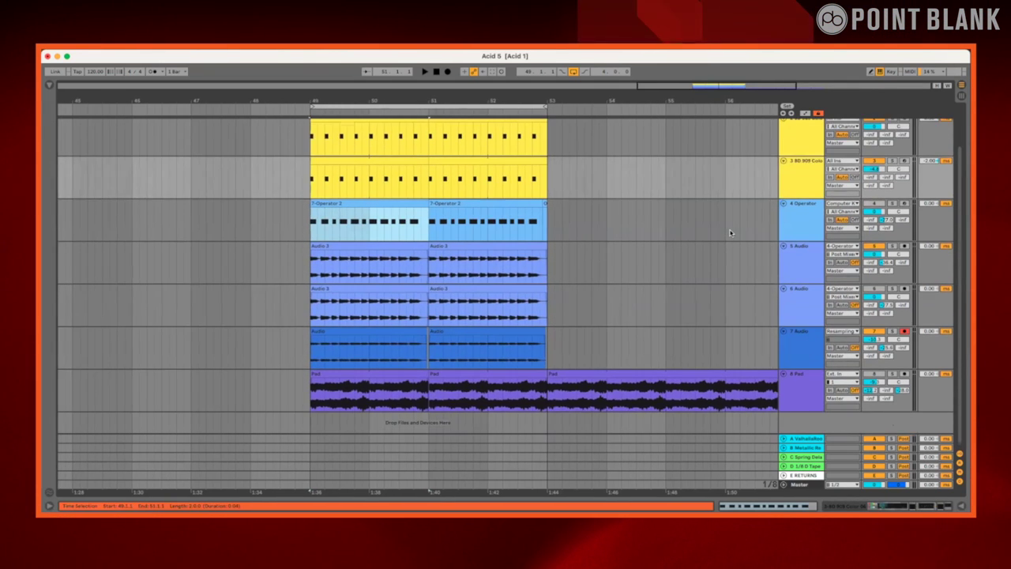
left_click(796, 234)
left_click(892, 203)
key("space")
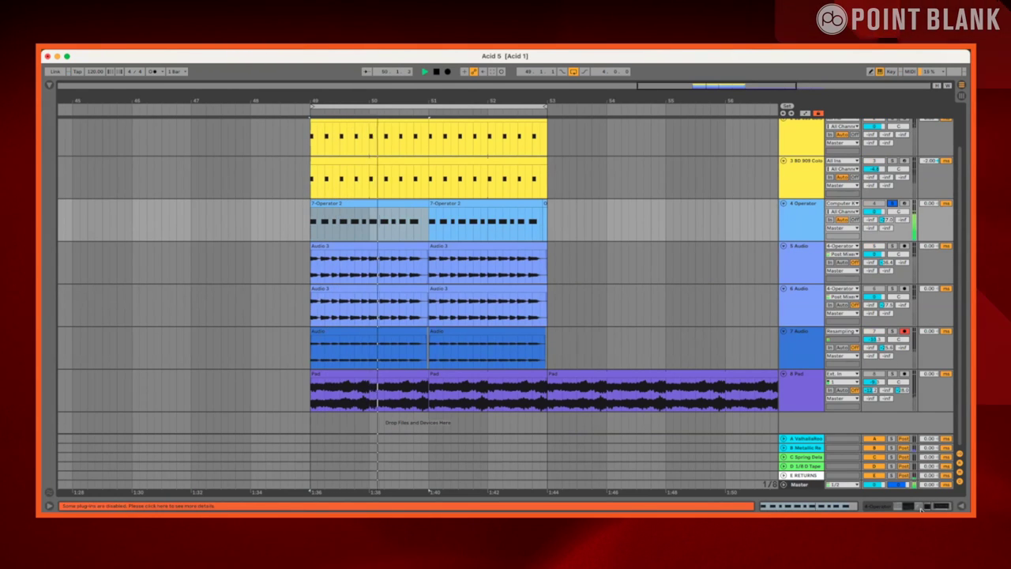
left_click(877, 506)
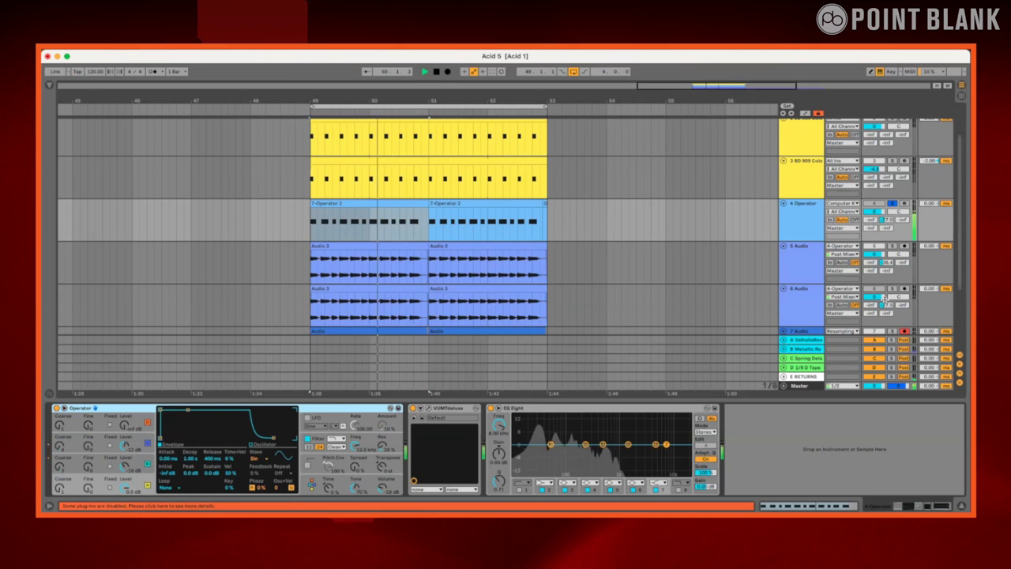
Duplicate the Operator track with its clips and play the soloed copy from bar 49
left_click(809, 214)
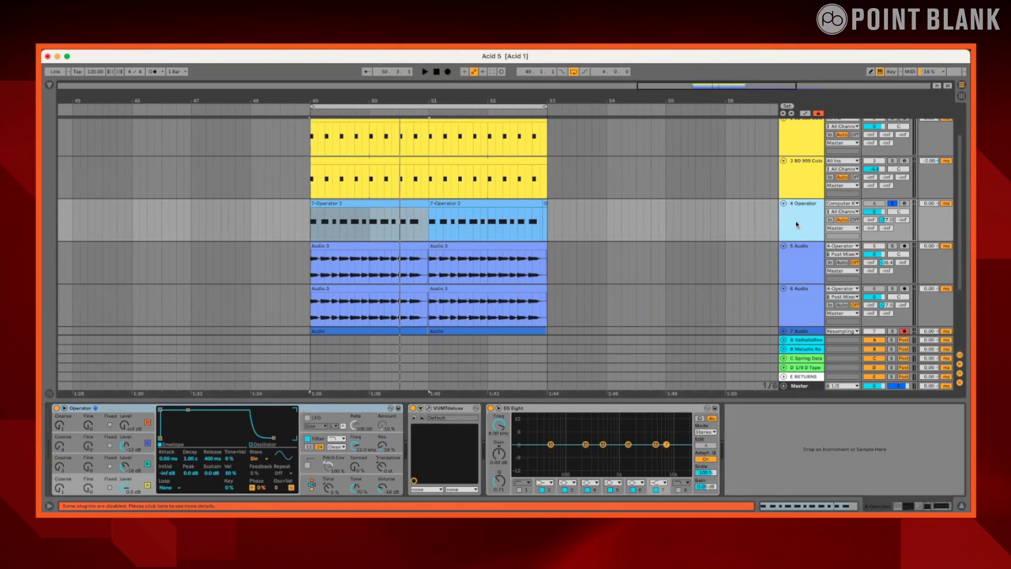
key("super+d")
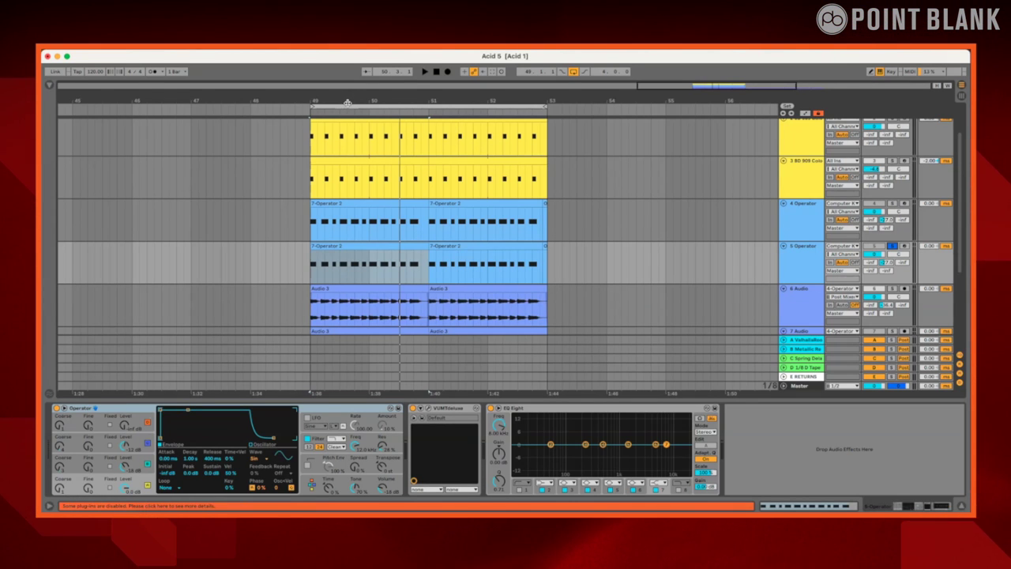
left_click(348, 102)
key("space")
left_click(804, 246)
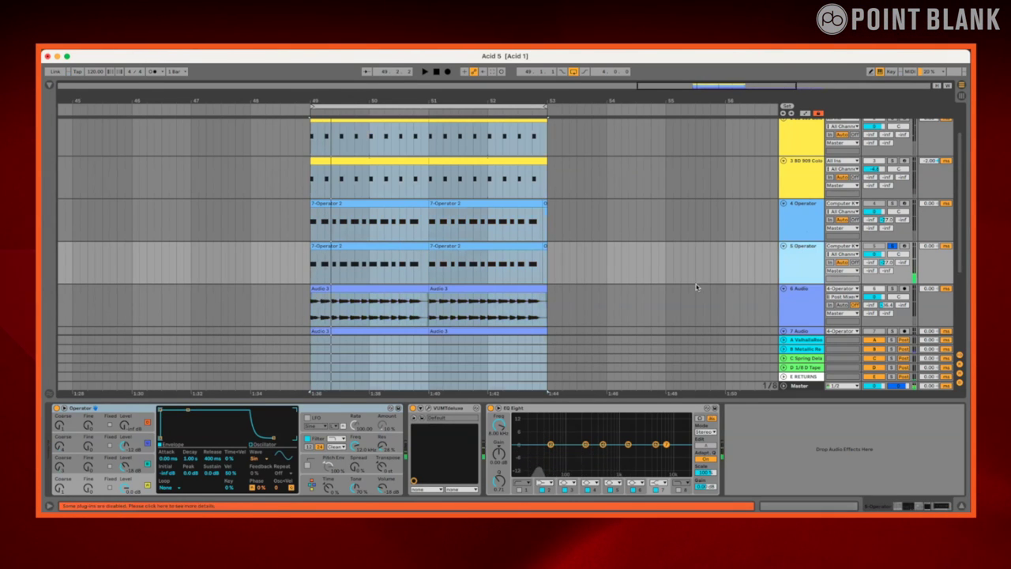
Switch off oscillators B and C in the duplicated Operator to hear oscillator A alone, and switch both back on
left_click(137, 481)
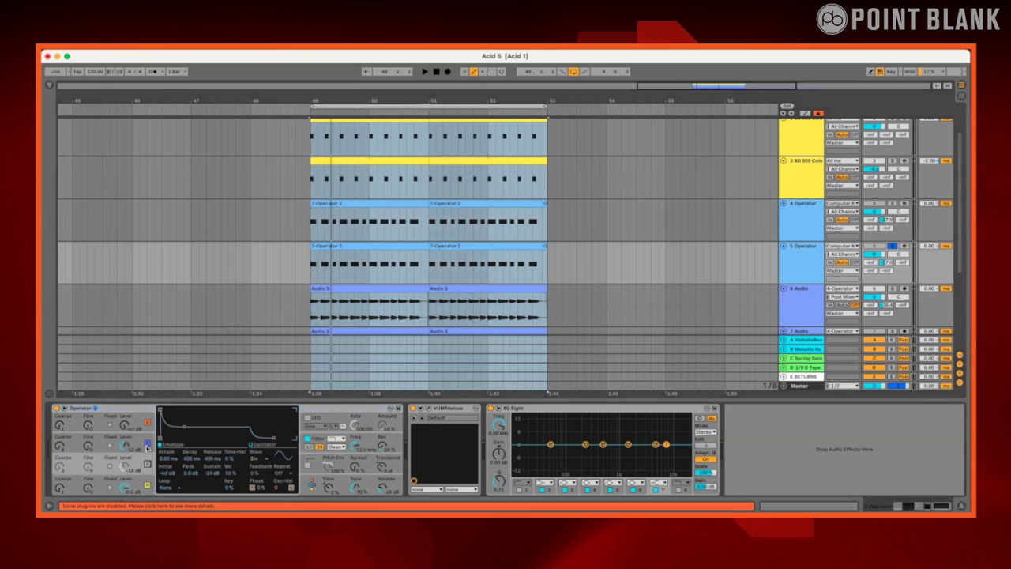
key("space")
left_click(136, 482)
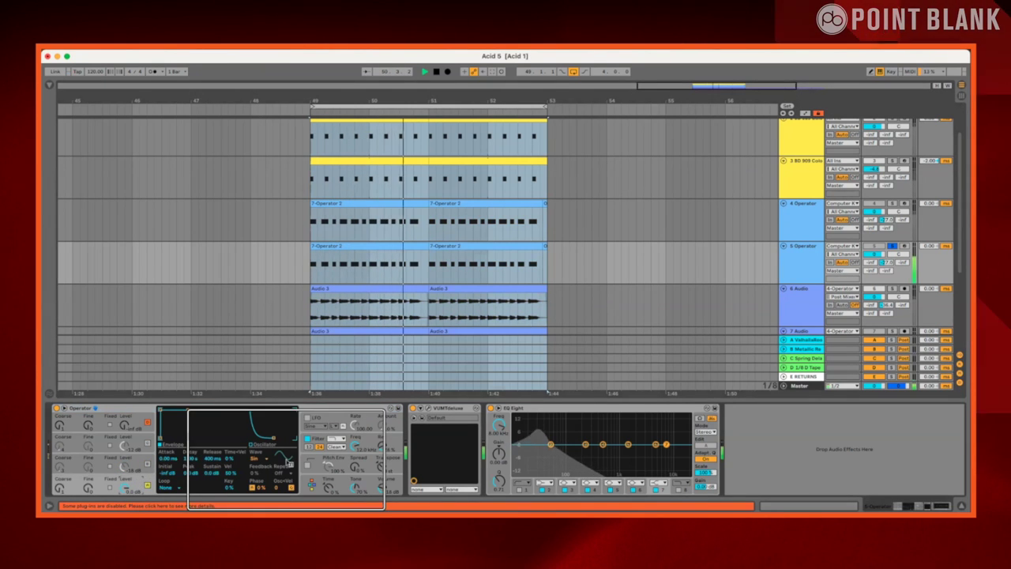
left_click(137, 468)
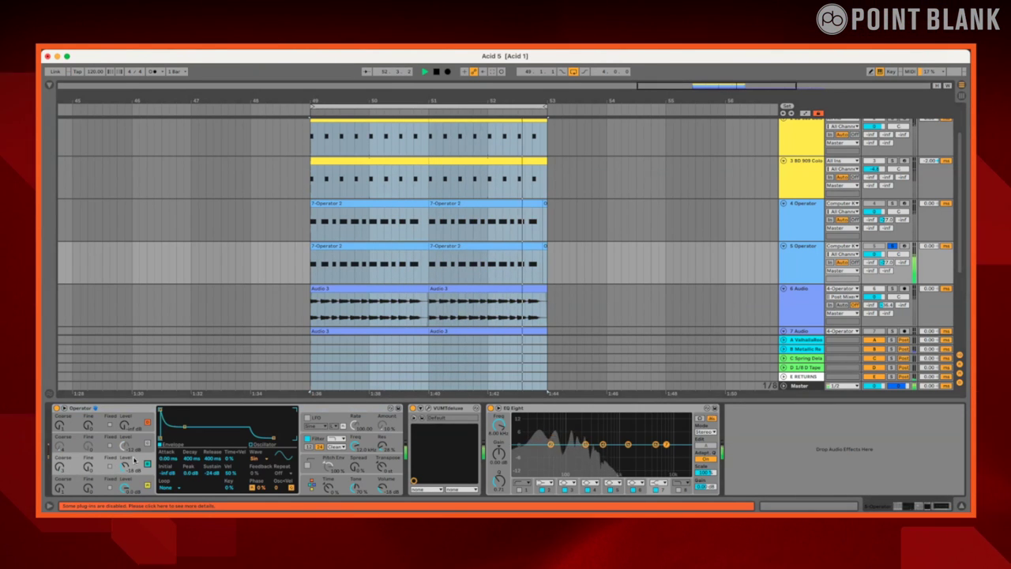
left_click(146, 444)
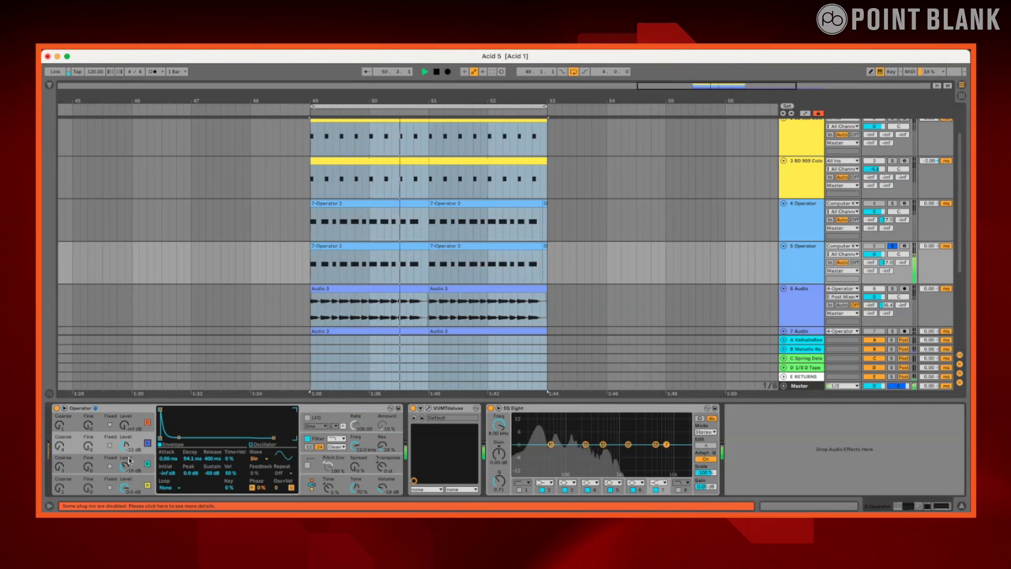
Try different decay and sustain shapes on oscillator B's envelope while listening to the loop
left_click(140, 460)
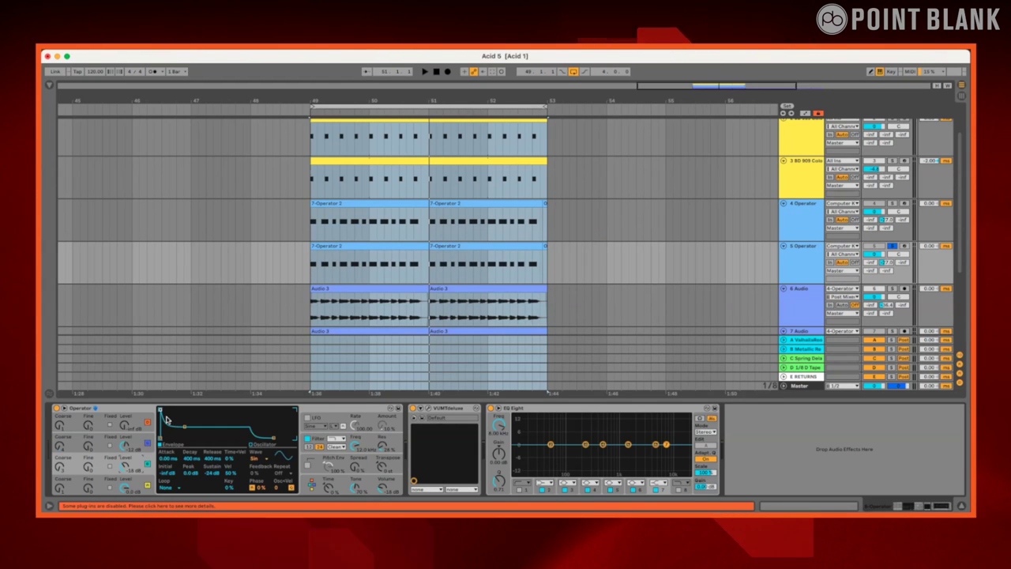
key("space")
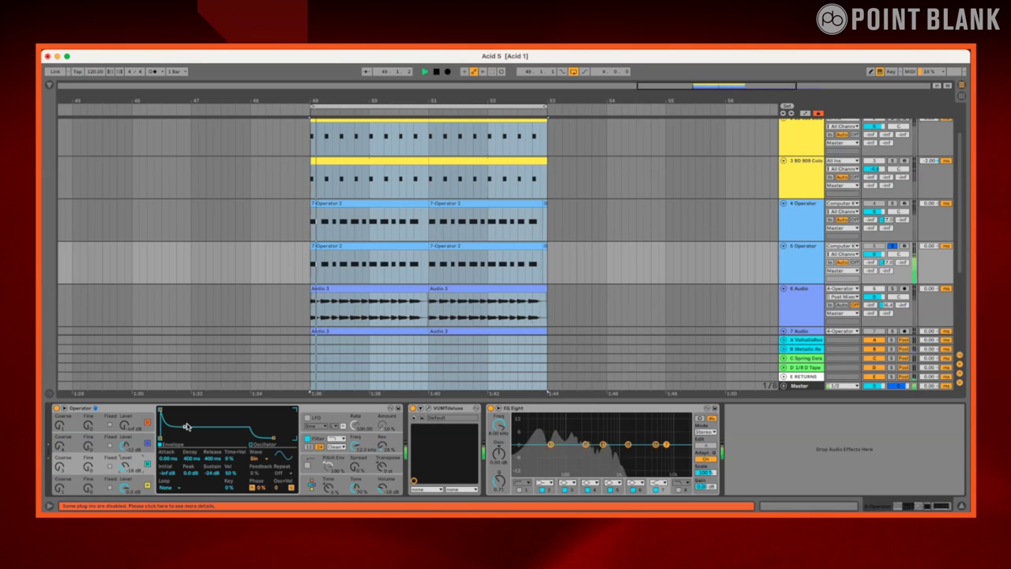
left_click_drag(178, 437, 177, 439)
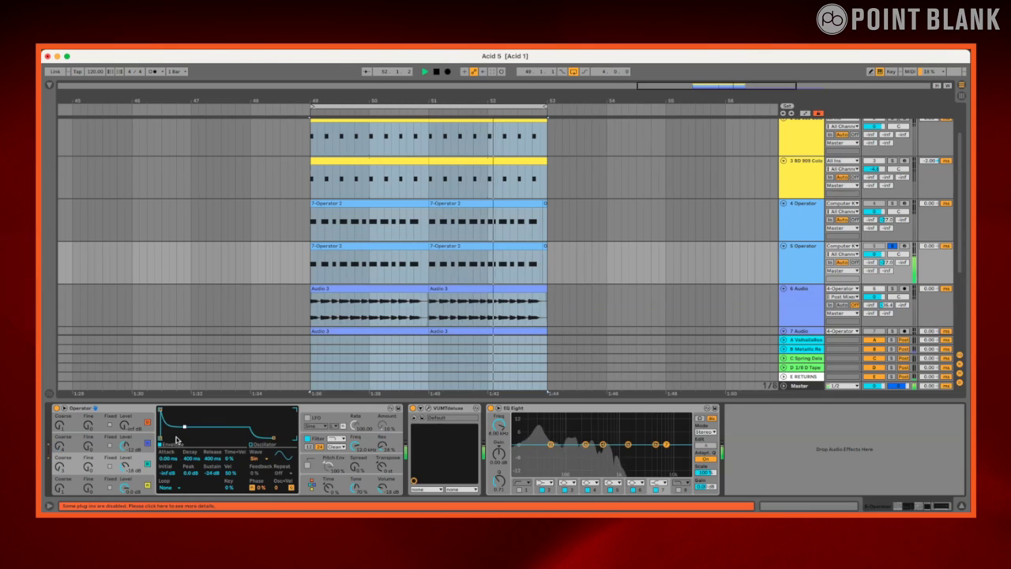
key("space")
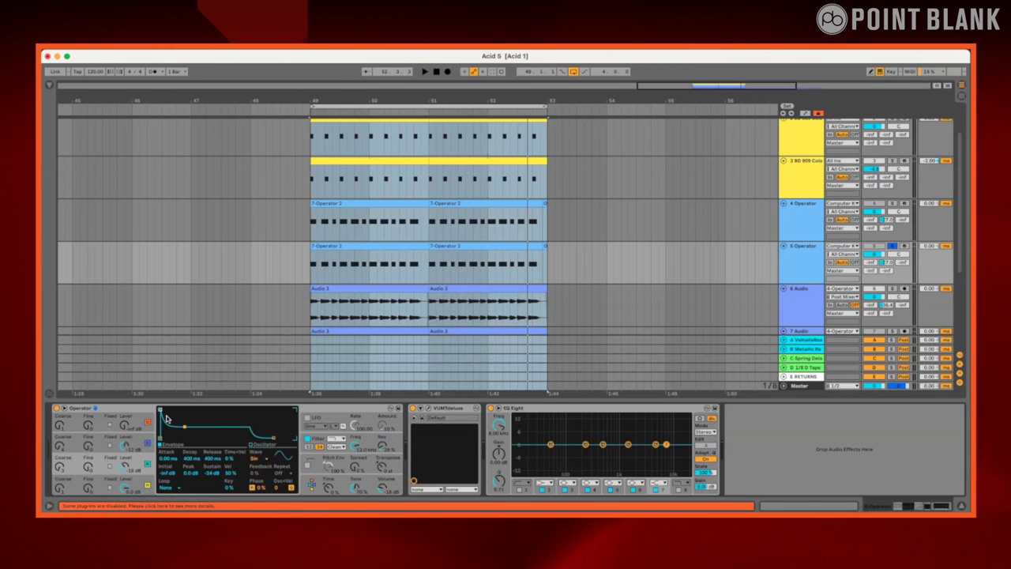
key("space")
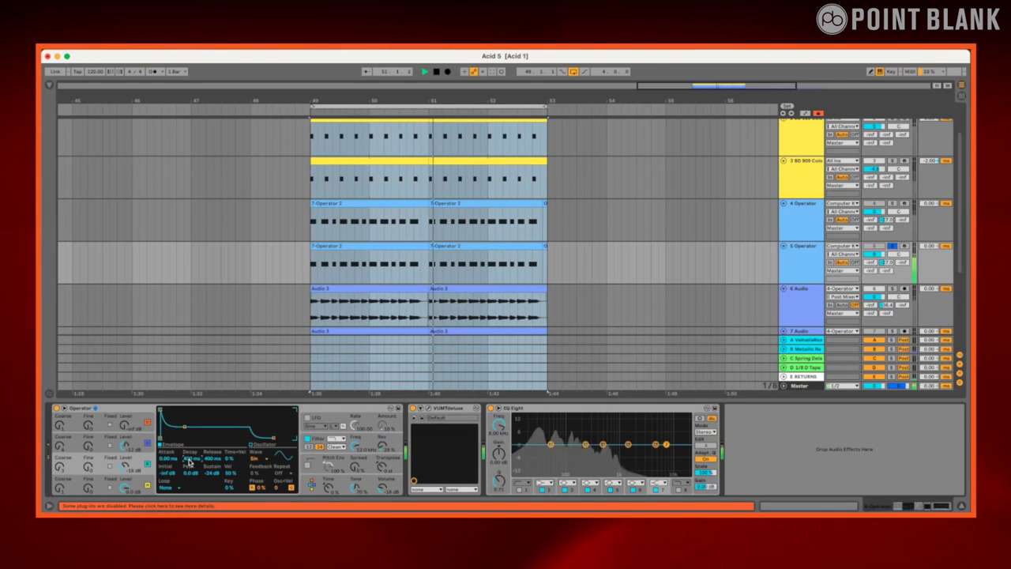
key("space")
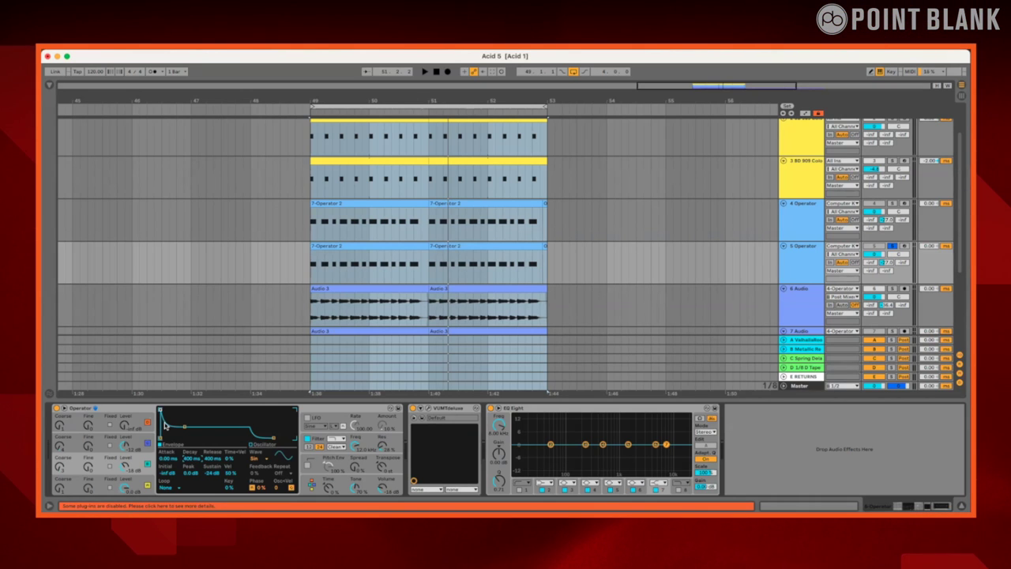
Try a longer decay and a -18 dB sustain on oscillator C's envelope, and undo the change
left_click_drag(164, 425, 190, 424)
key("space")
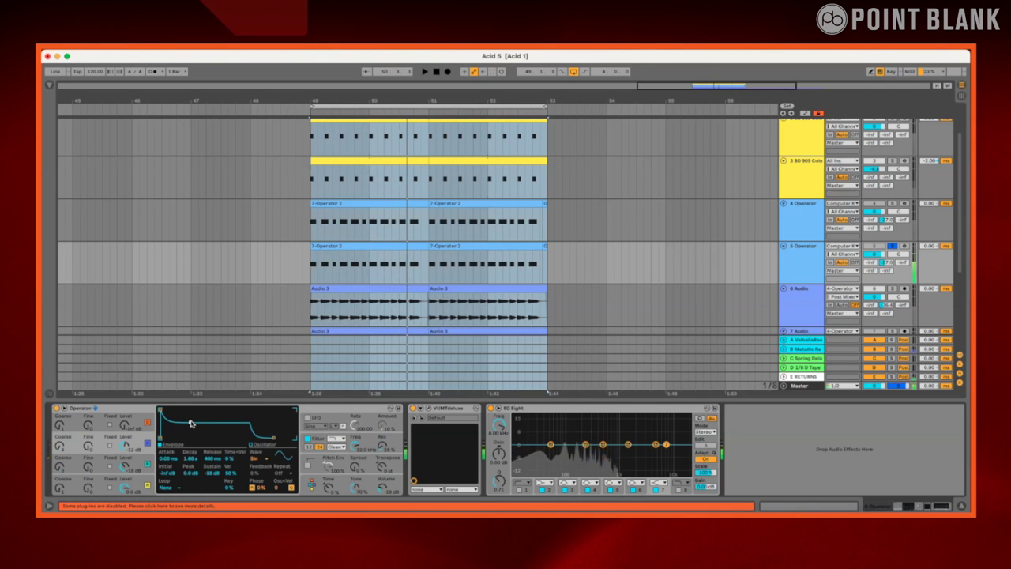
key("super+z")
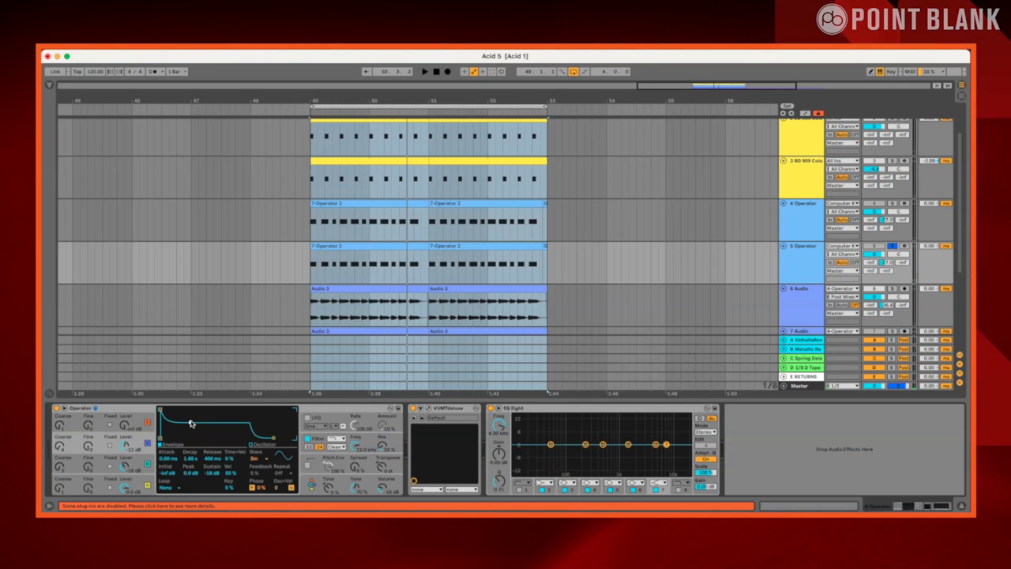
key("space")
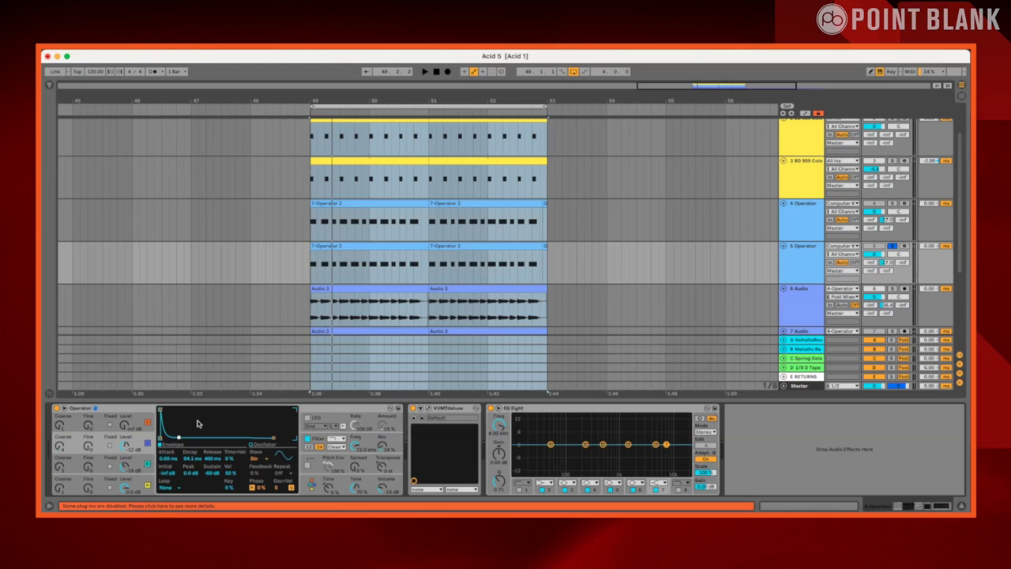
Compare the envelopes of oscillators B, C and A in the duplicated Operator
left_click(59, 467)
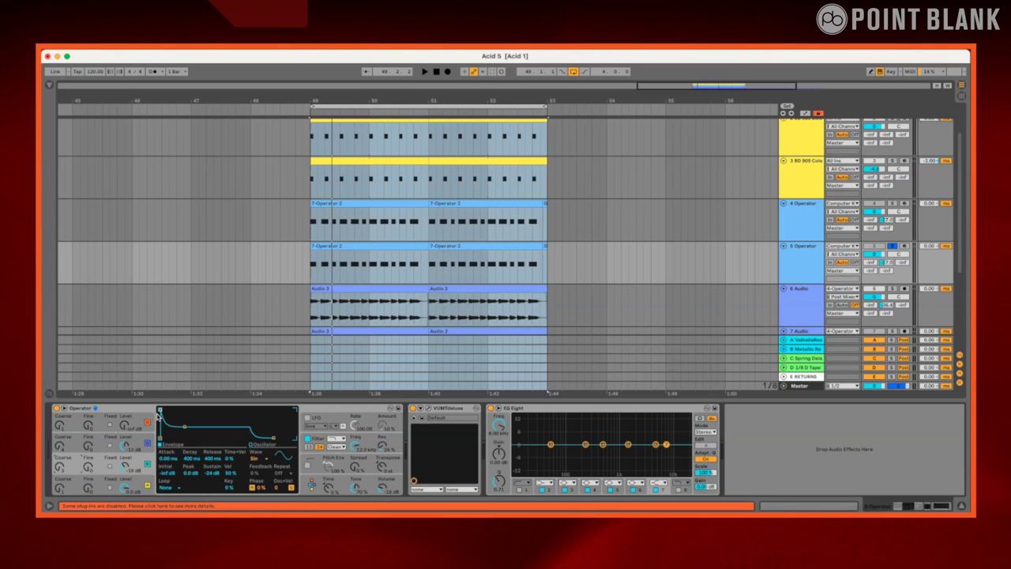
left_click(128, 438)
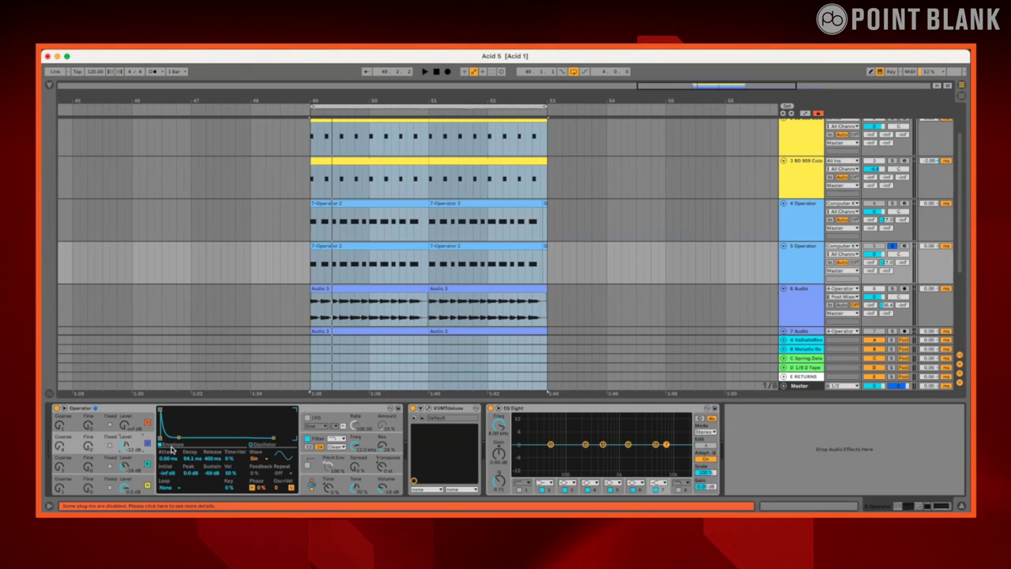
left_click(146, 476)
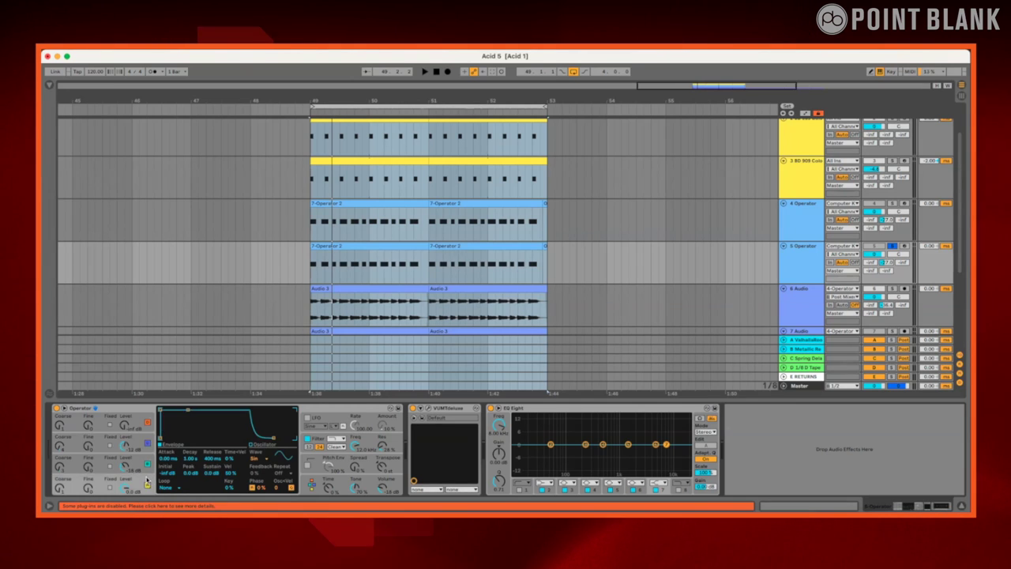
Examine oscillator A's waveform settings in the duplicated Operator and return to its envelope
left_click(282, 456)
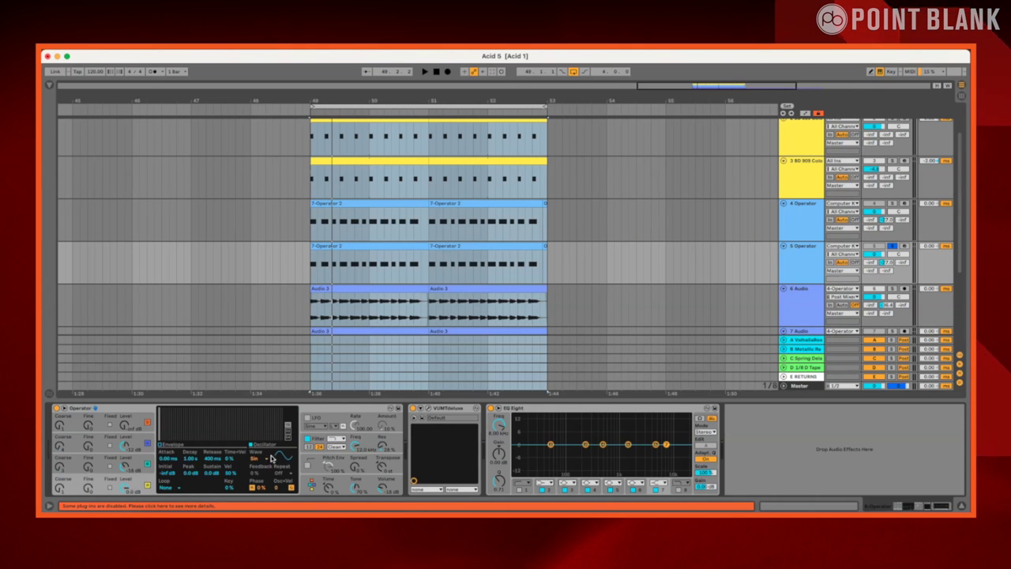
left_click(266, 460)
left_click(266, 459)
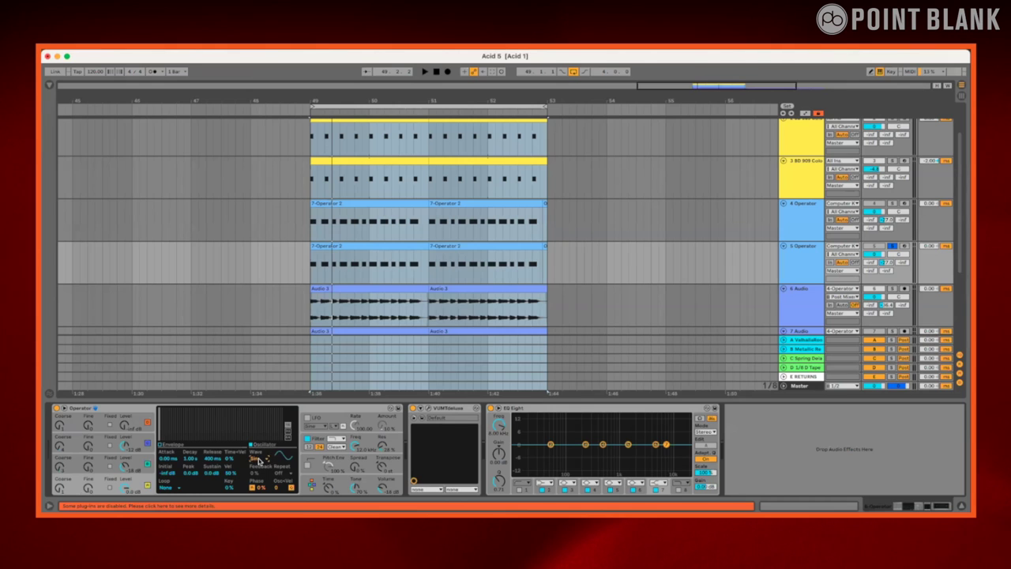
left_click(258, 460)
left_click(258, 460)
left_click(176, 457)
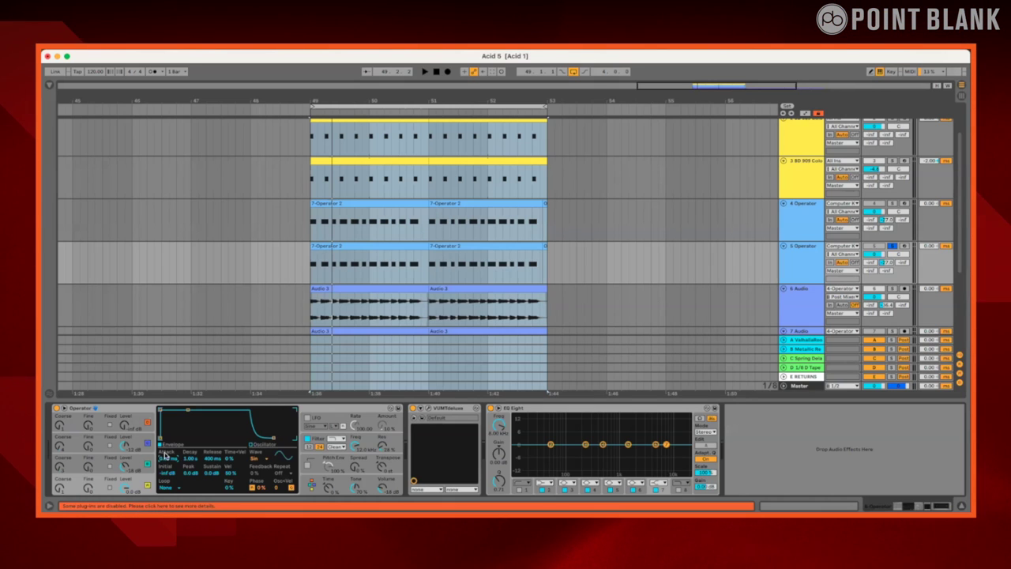
Audition alternative oscillator algorithms in Operator's global settings against the original routing while starting and stopping the loop
left_click(345, 478)
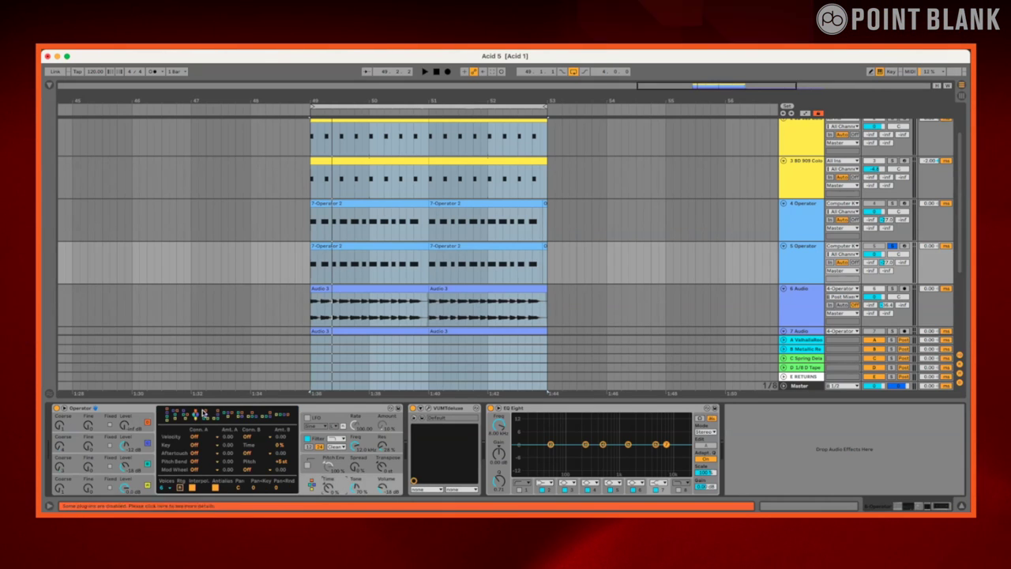
key("space")
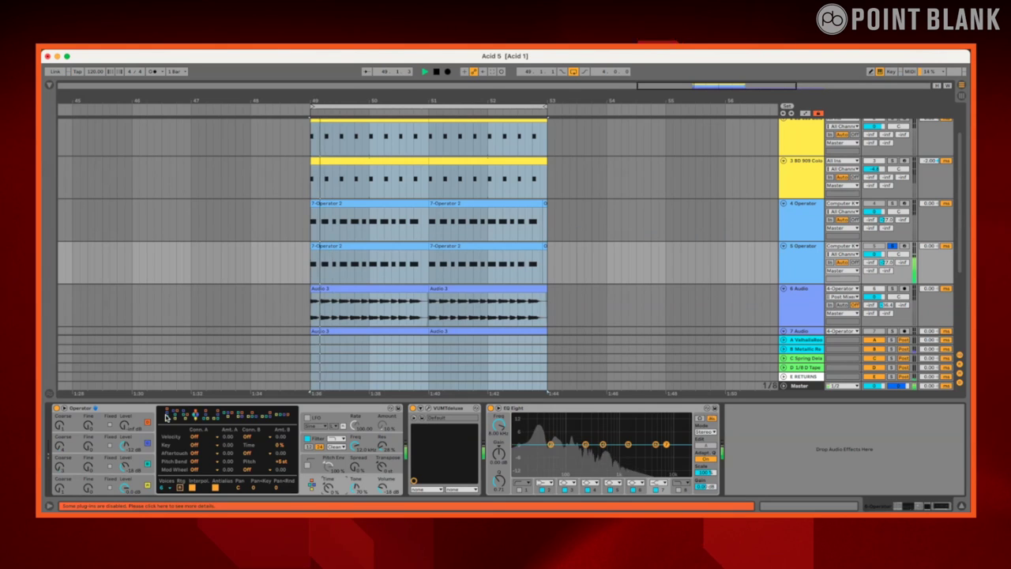
key("space")
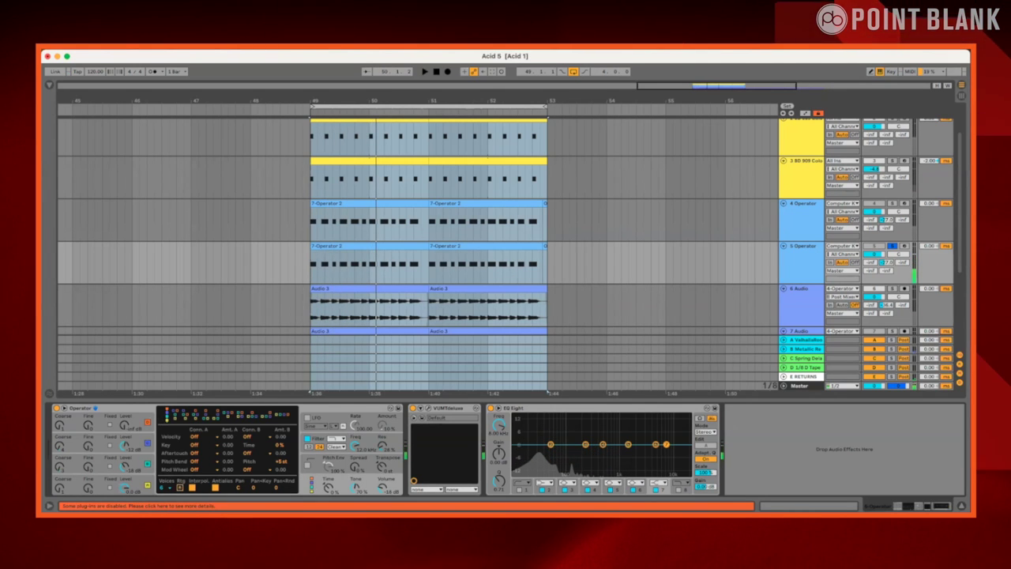
key("space")
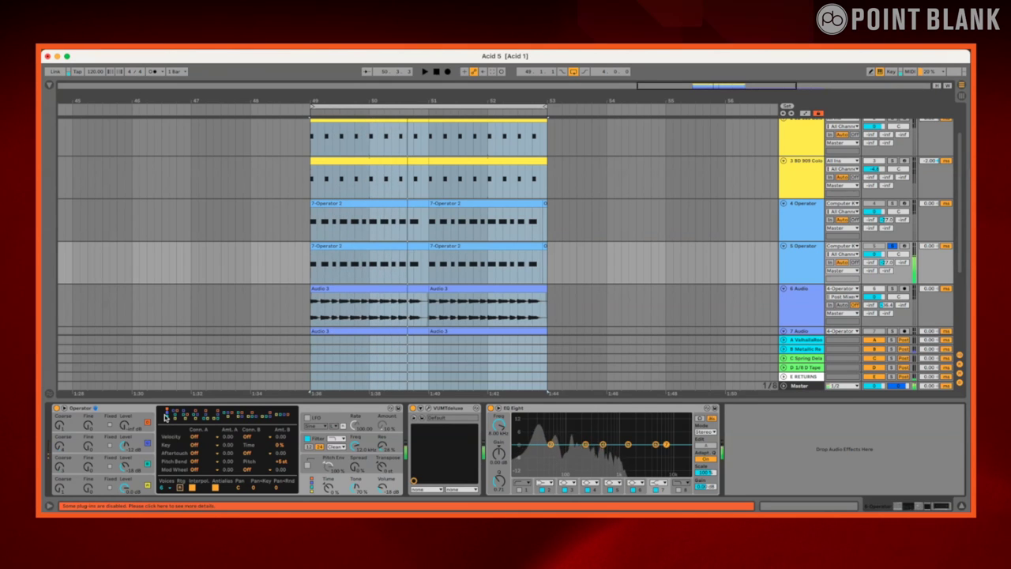
key("space")
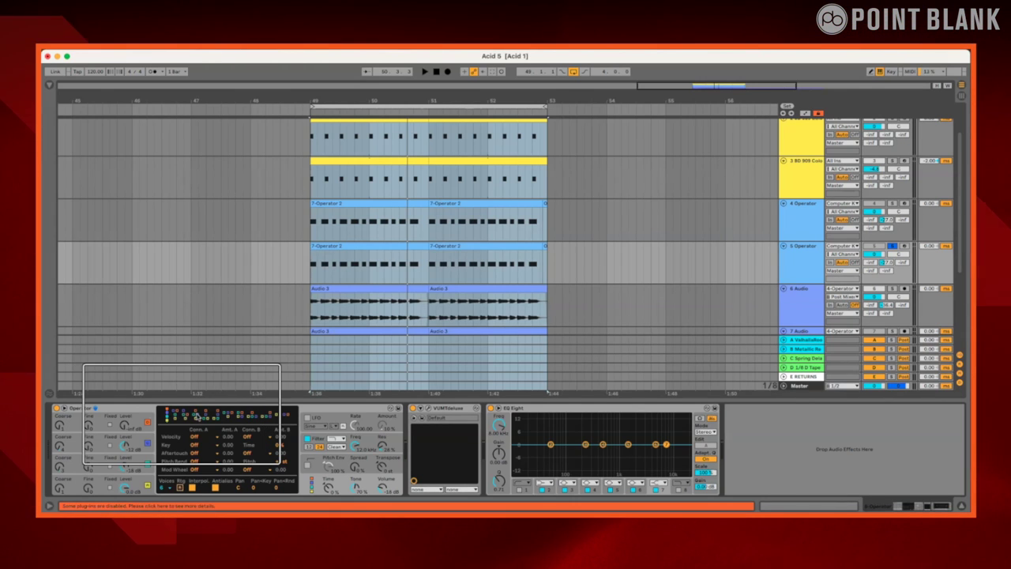
key("space")
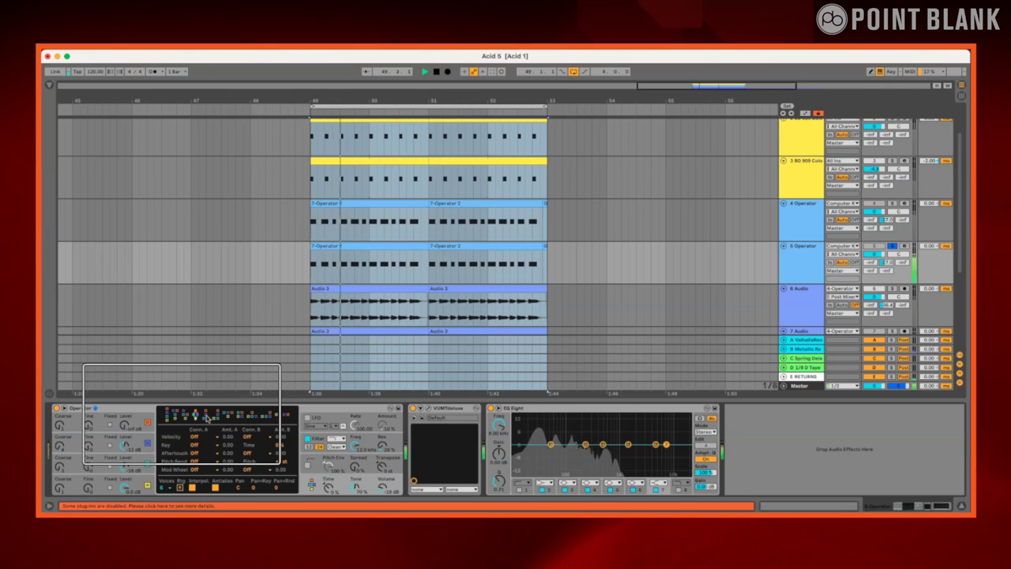
key("space")
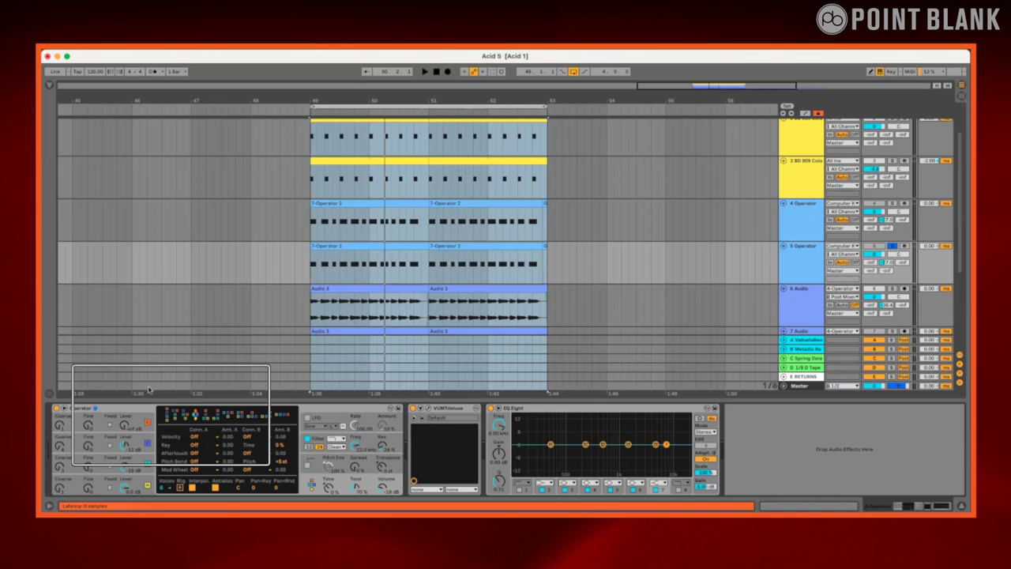
left_click(196, 414)
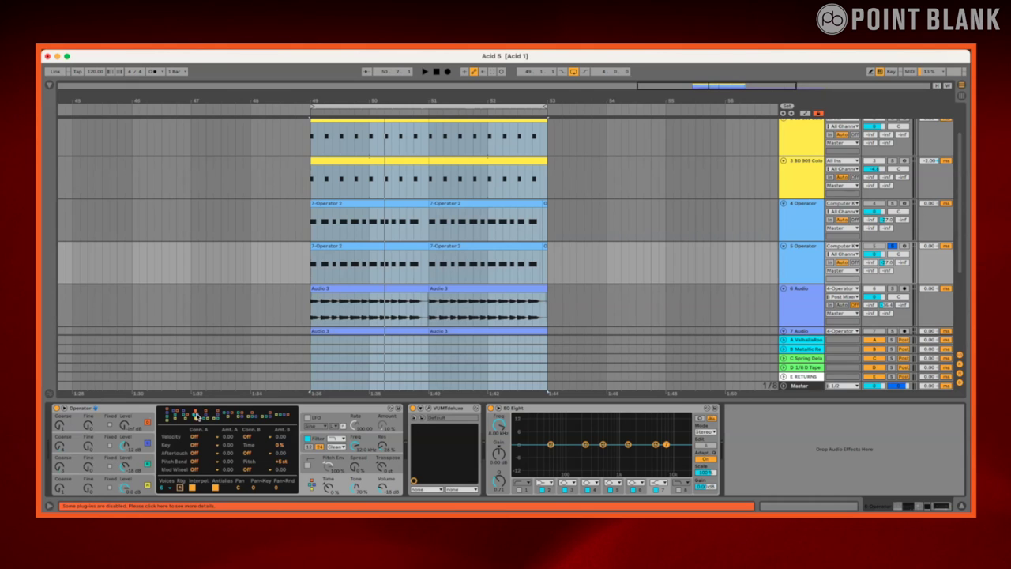
Try a pitch envelope with a short decay and a +33 st peak on the playing loop, and switch it off
left_click(334, 459)
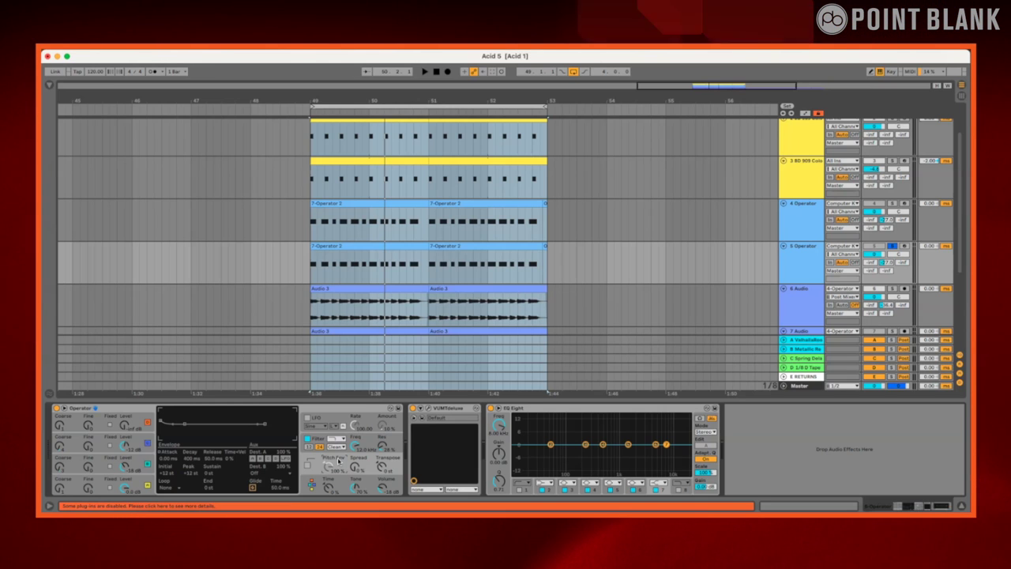
key("space")
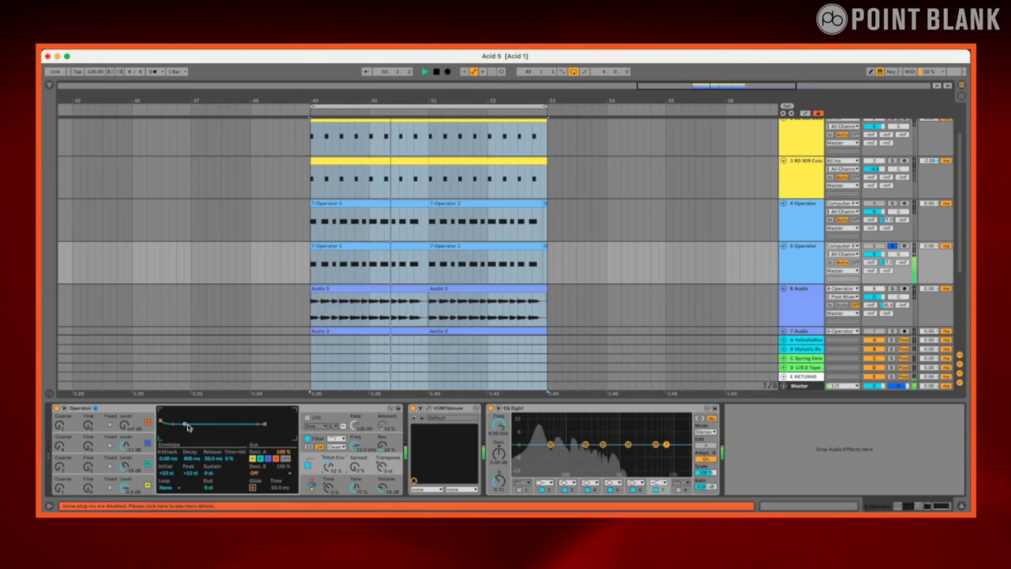
mouse_move(172, 423)
left_mouse_down()
mouse_move(161, 423)
mouse_move(173, 430)
left_mouse_up()
key("space")
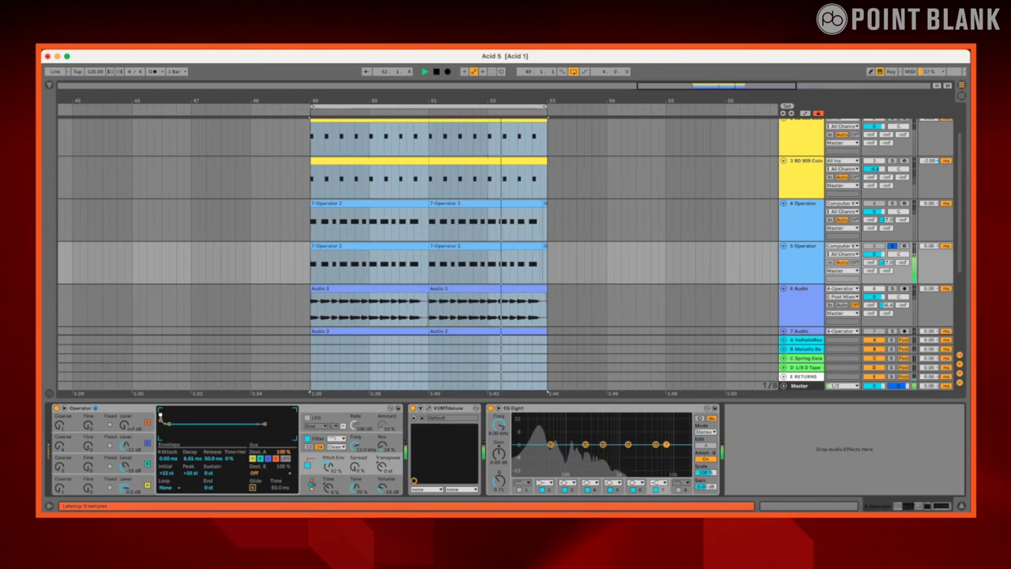
left_click_drag(161, 412, 163, 419)
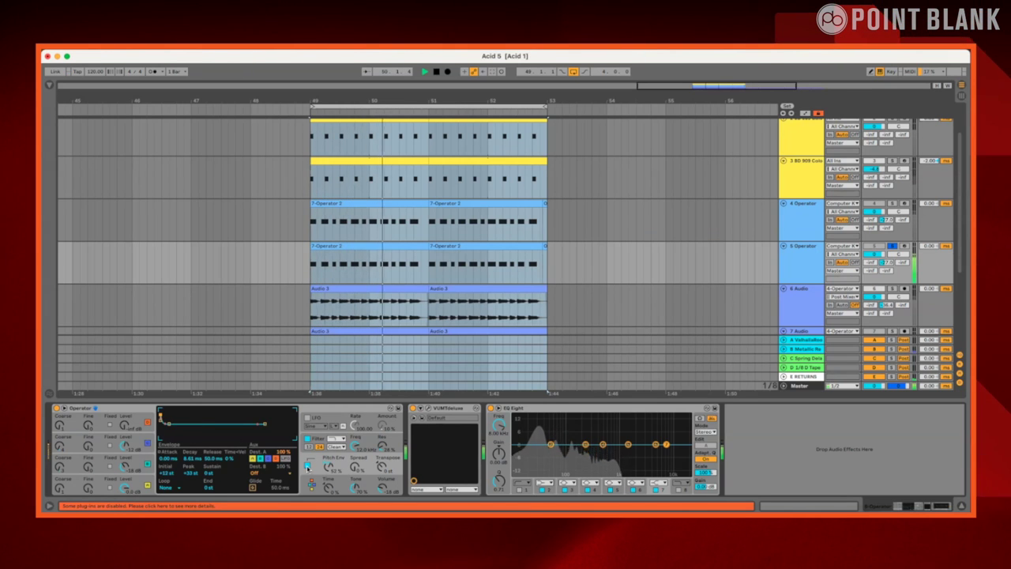
left_click(308, 465)
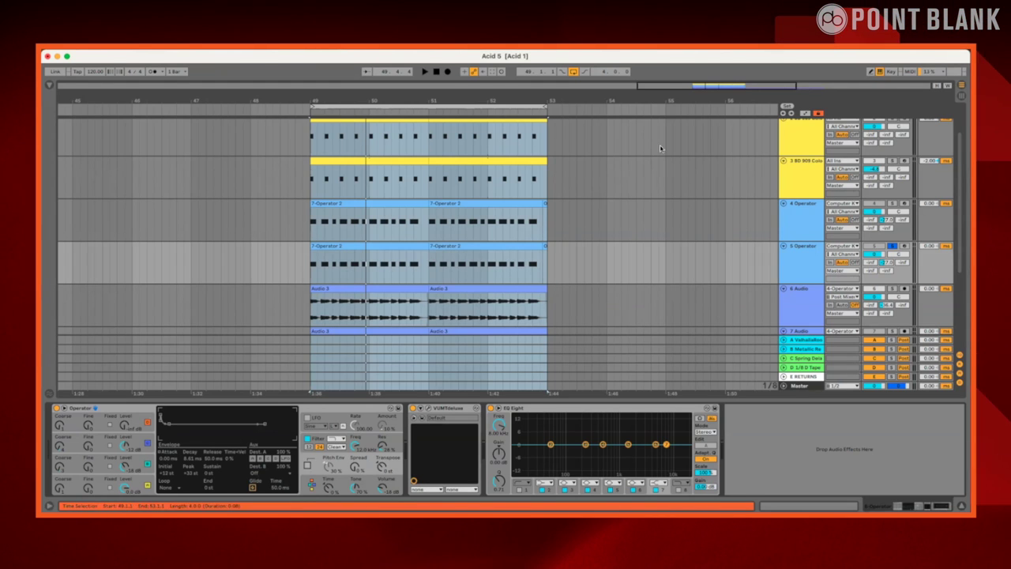
Compare the playing Operator loop with its filter switched off and on
key("space")
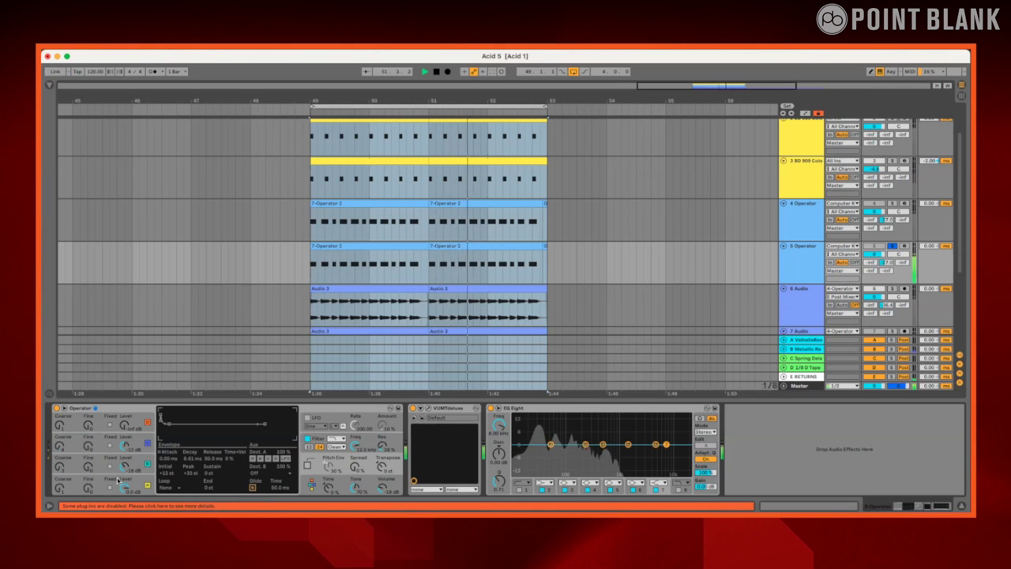
left_click(100, 425)
left_click(371, 439)
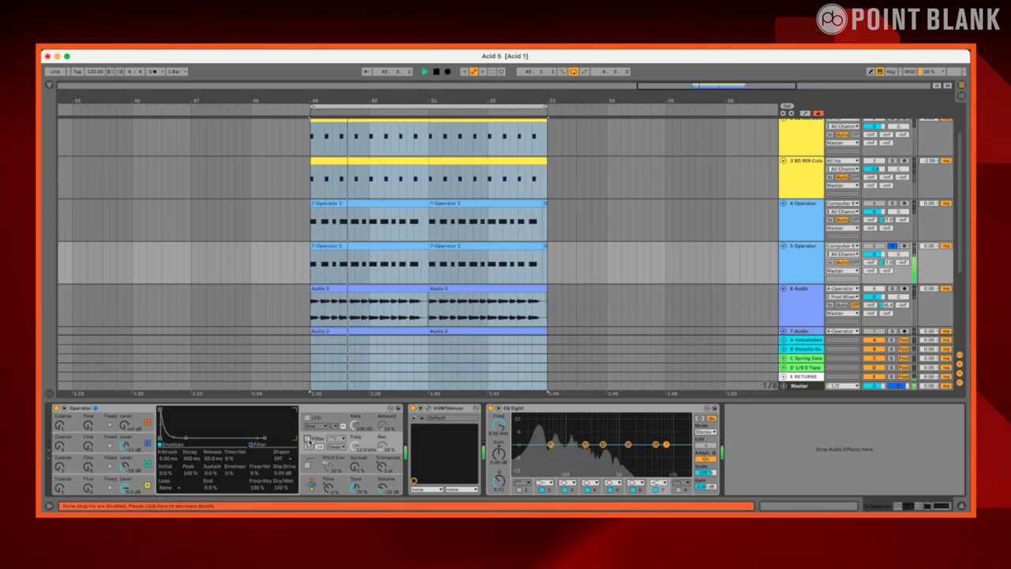
left_click(308, 438)
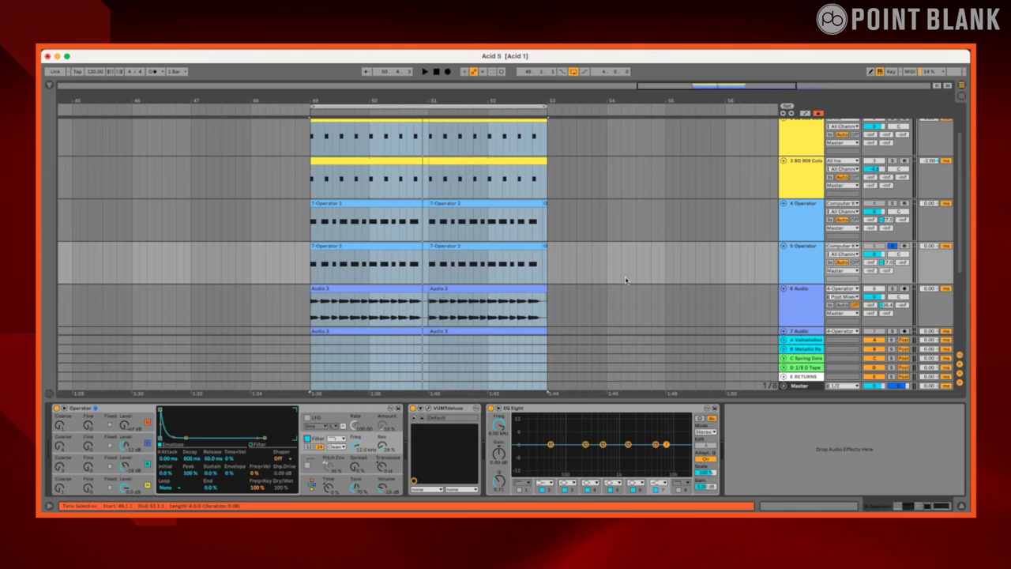
Solo the recorded 6 Audio track in place of the duplicated Operator and play the loop
scroll(625, 279, "down", 1)
key("ctrl+a")
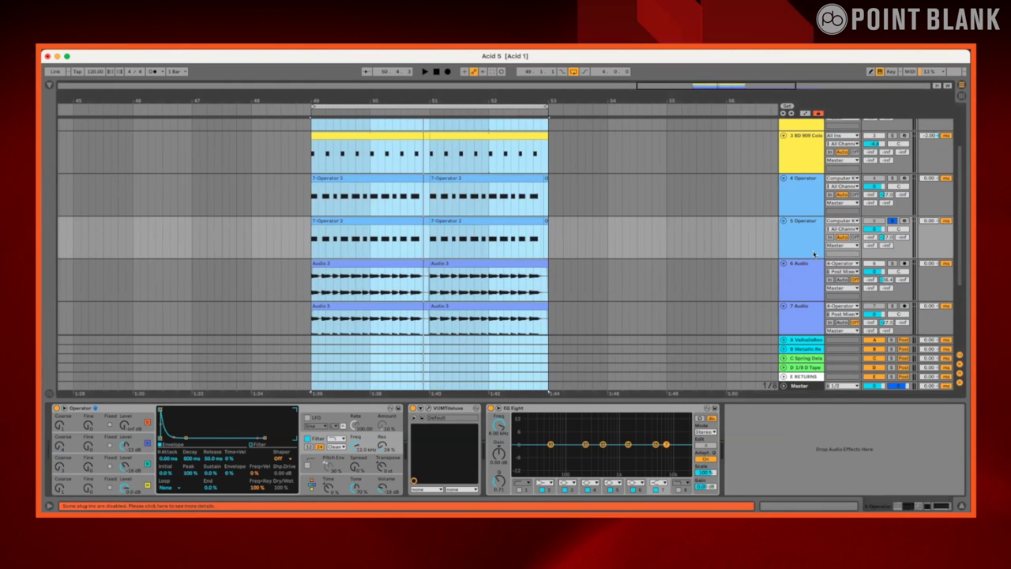
left_click(542, 258)
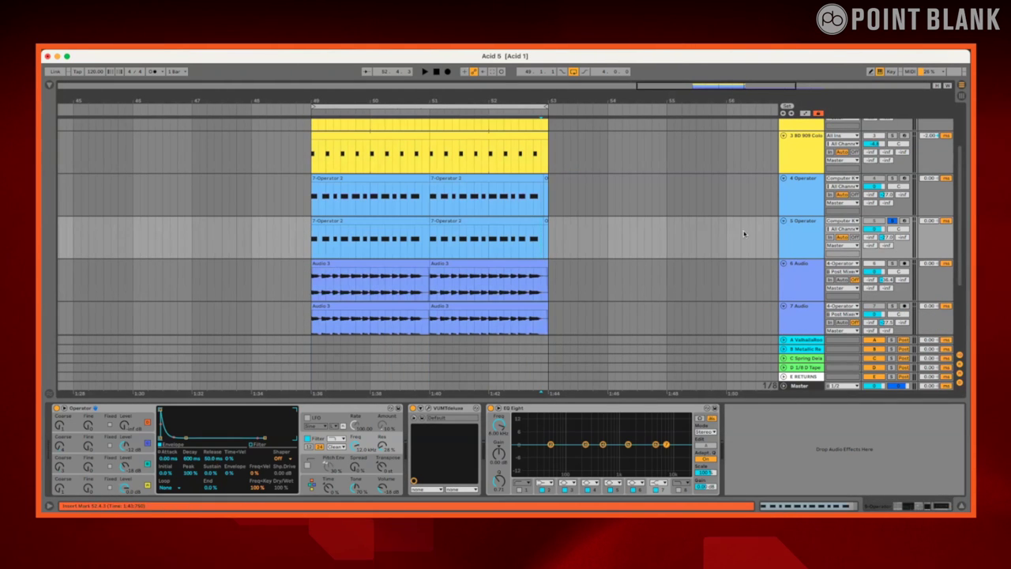
key("space")
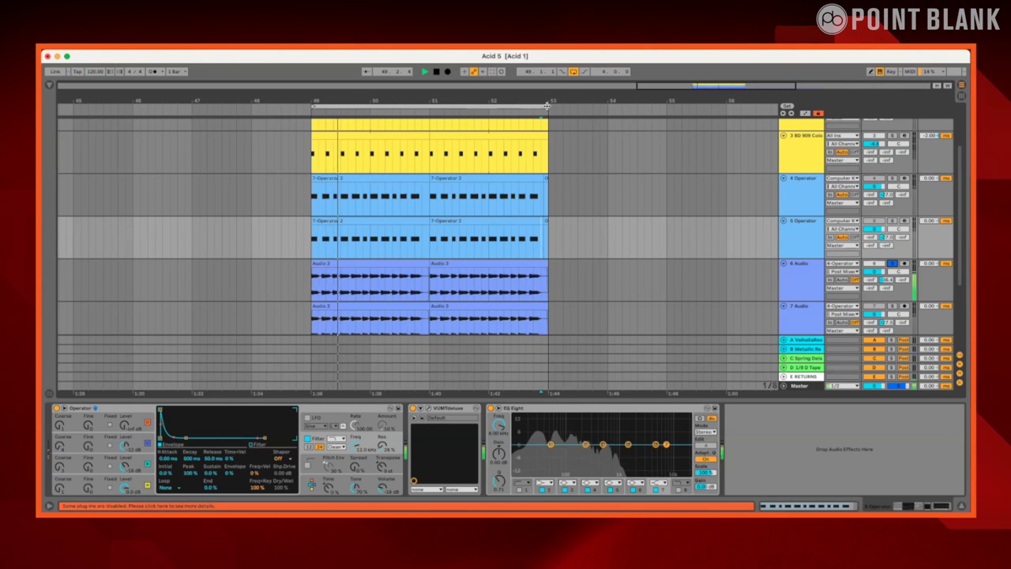
left_click(543, 258)
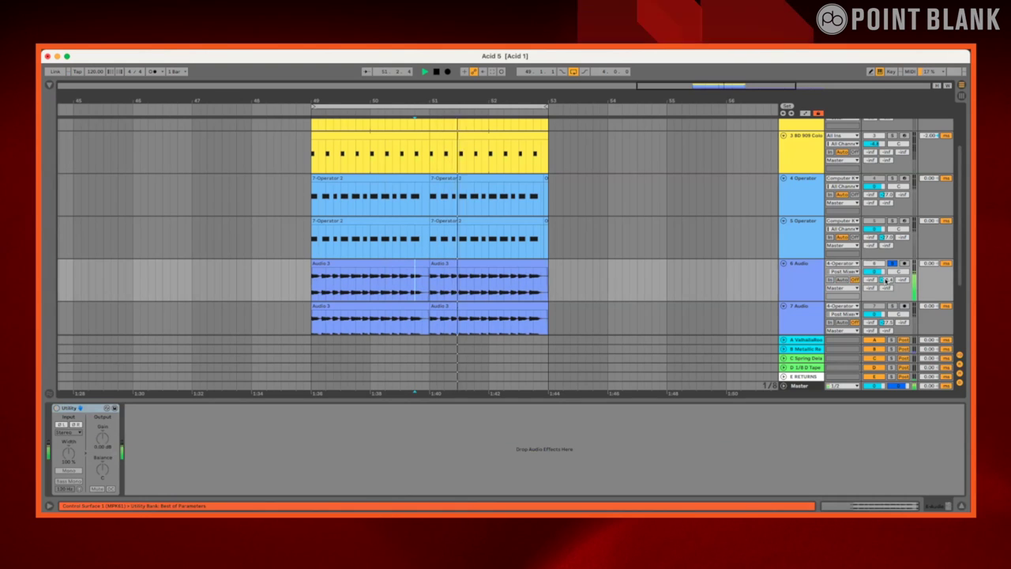
Adjust the 6 Audio track's Metallic Reverb send, comparing the loop at -inf dB with a raised send level
left_click_drag(892, 281, 892, 275)
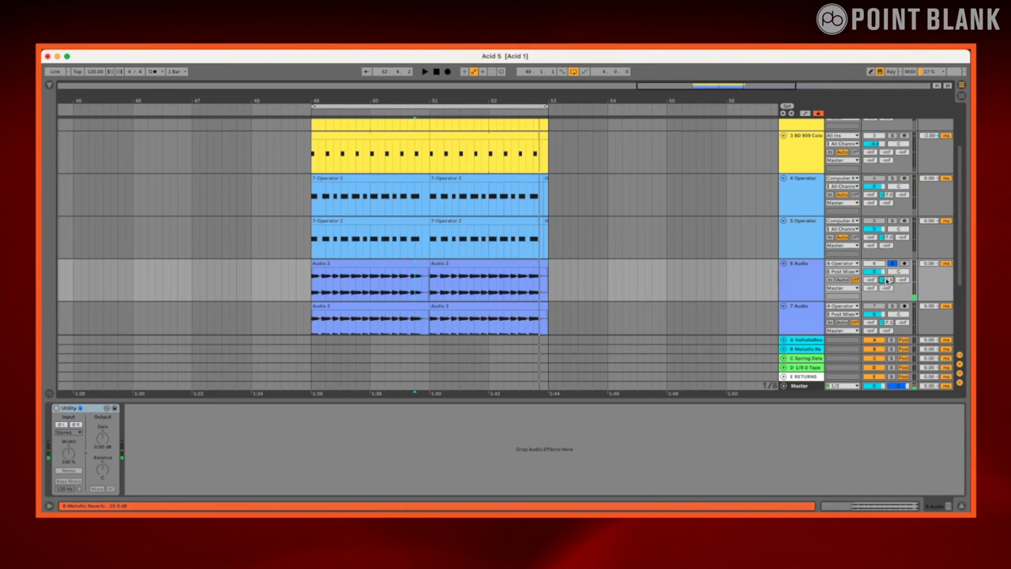
key("space")
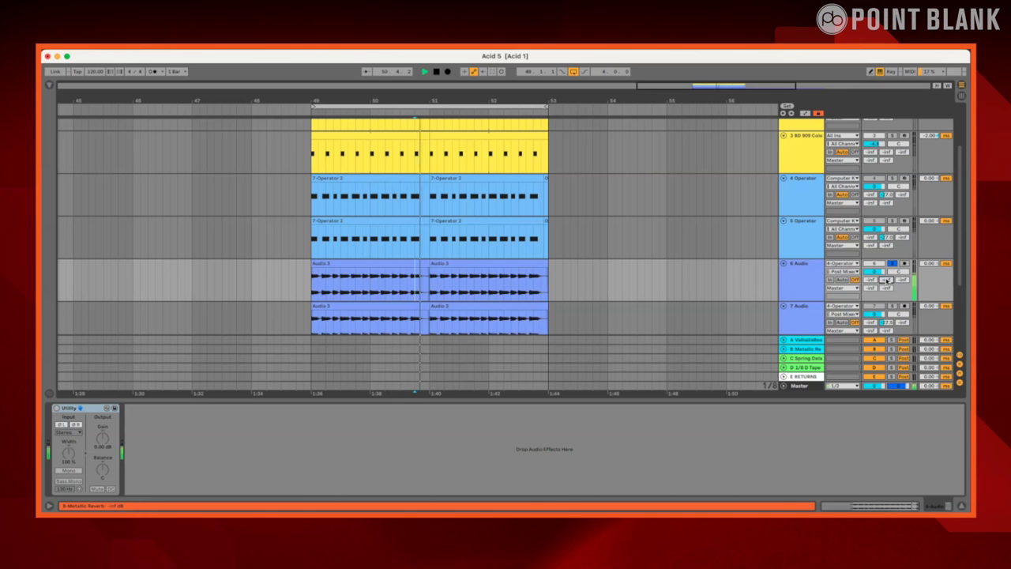
key("space")
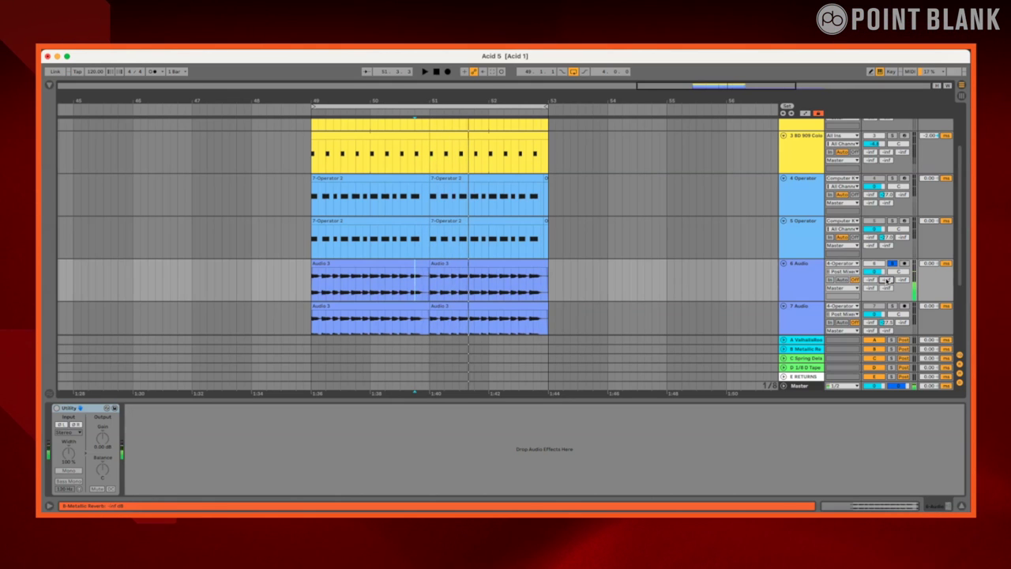
left_click_drag(887, 281, 888, 279)
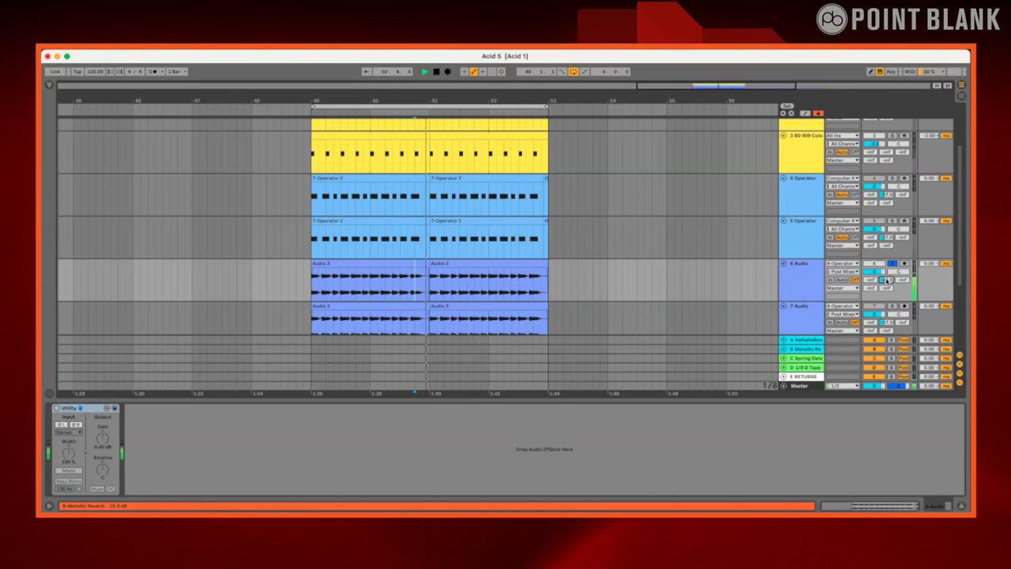
Examine the Reverb on the Metallic Reverb return and the EQ Eight, Compressor and Limiter on the RETURNS group
left_click(406, 265)
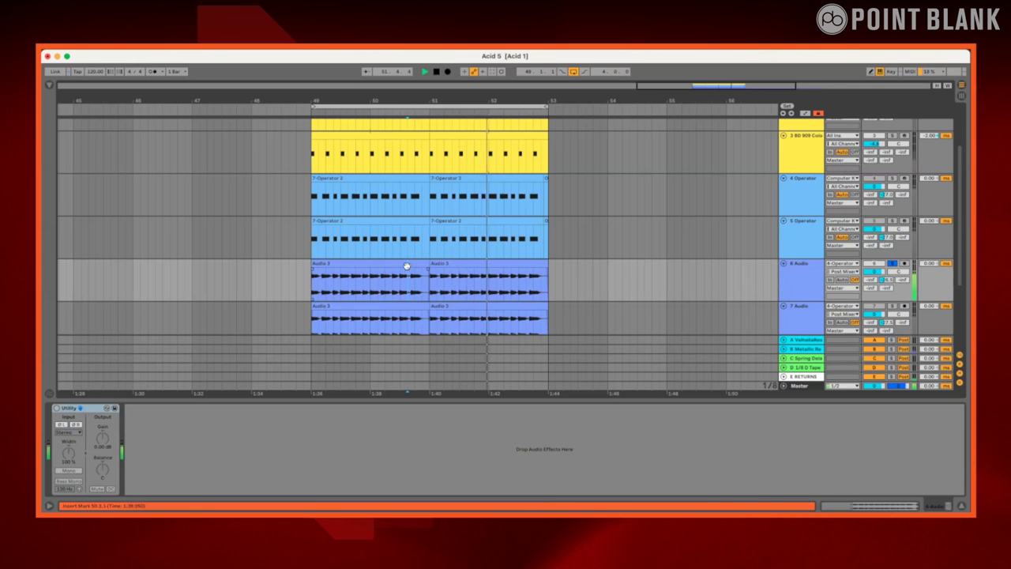
left_click(806, 349)
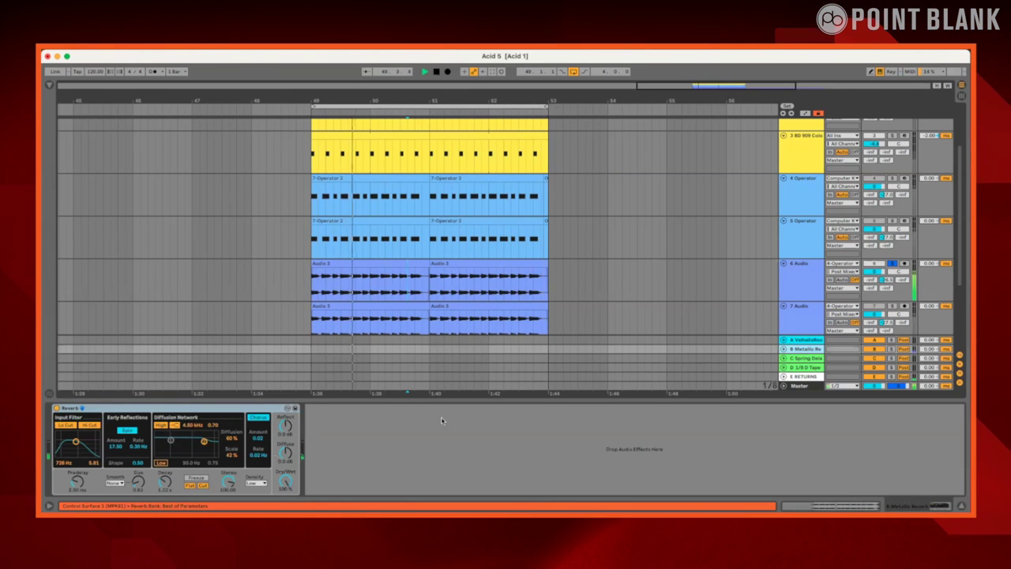
left_click(800, 385)
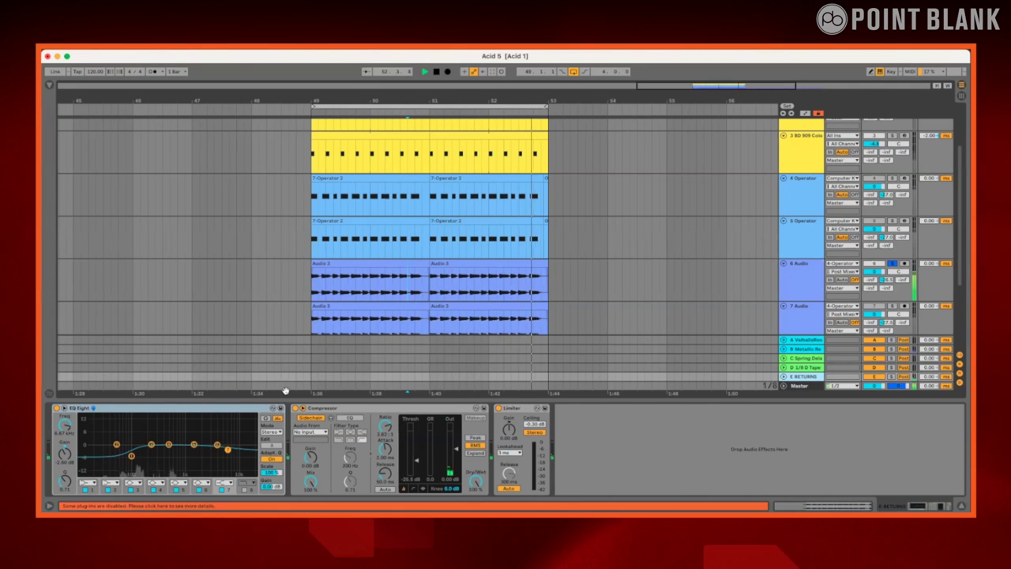
key("space")
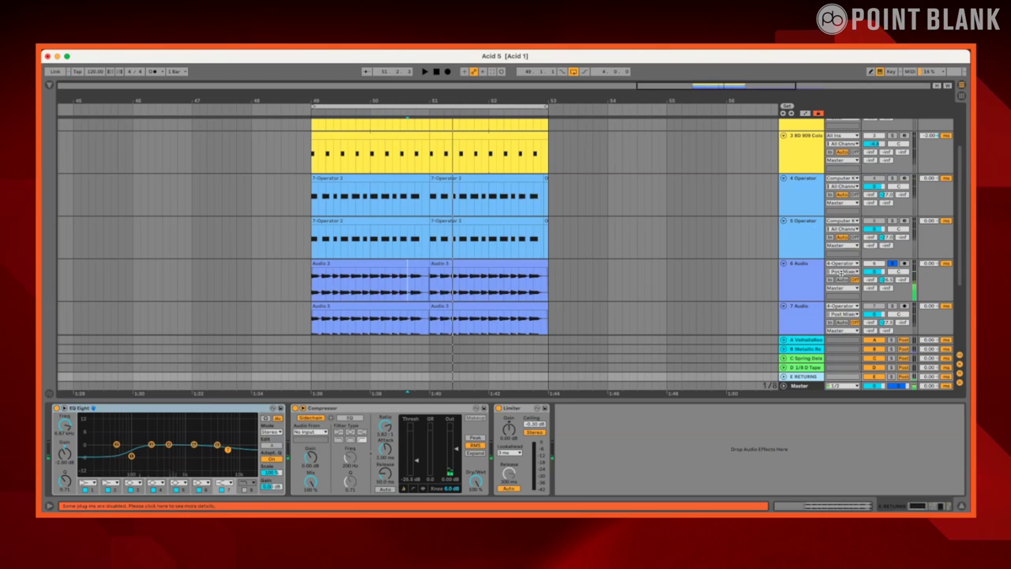
Compare the 6 Audio track in the full mix with its soloed sound, selecting both of its clips
left_click(891, 265)
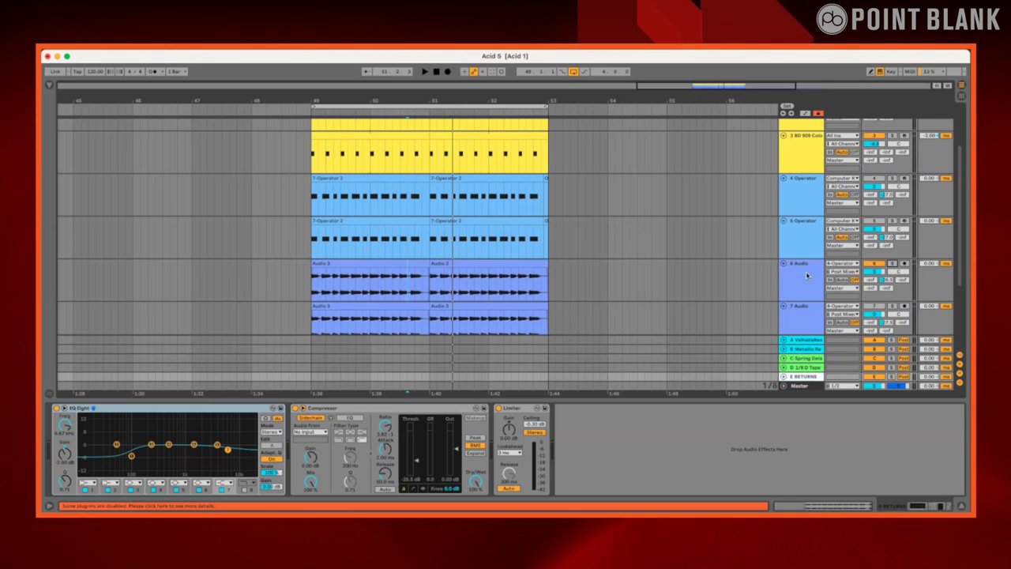
left_click(805, 276)
left_click(393, 263)
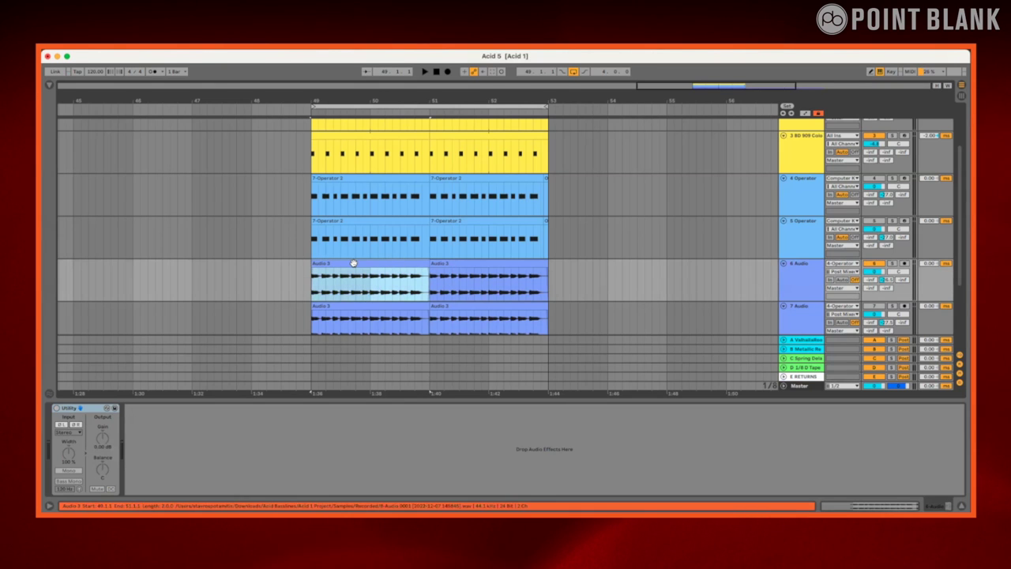
left_click(474, 265, "shift")
key("space")
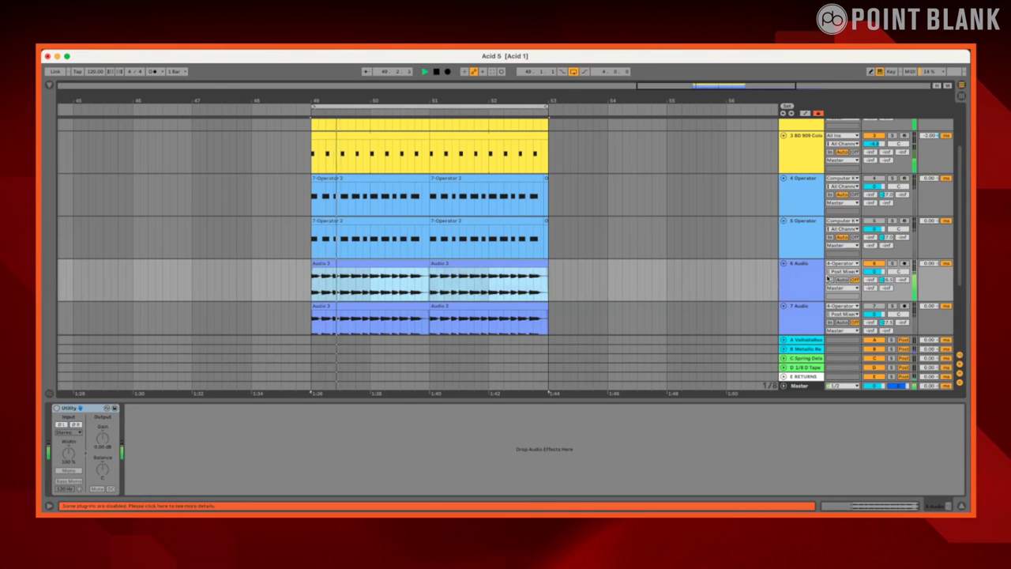
left_click(891, 263)
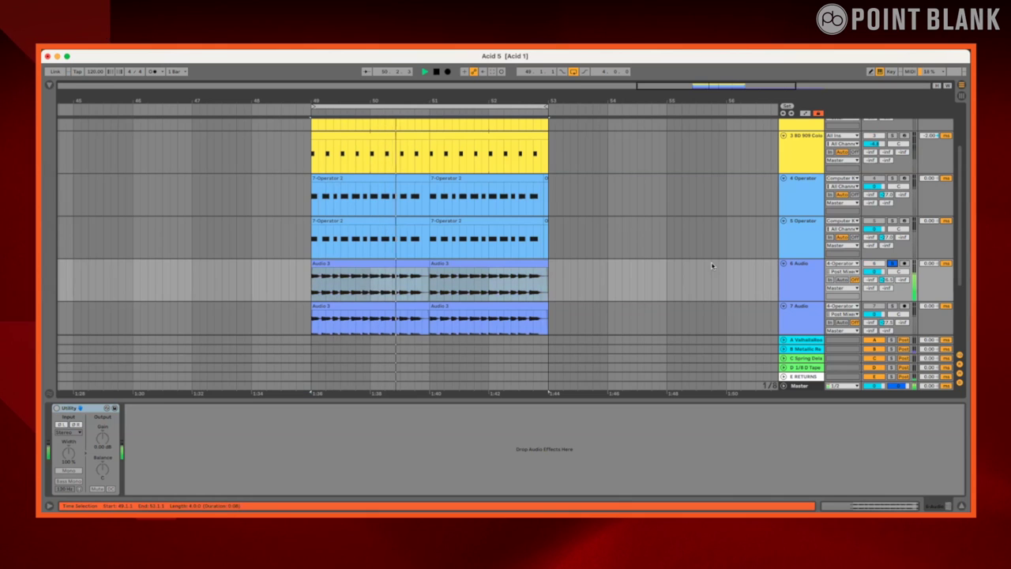
Stop the loop and fold the 7 Audio and 8 Audio tracks
key("space")
scroll(777, 266, "down", 3)
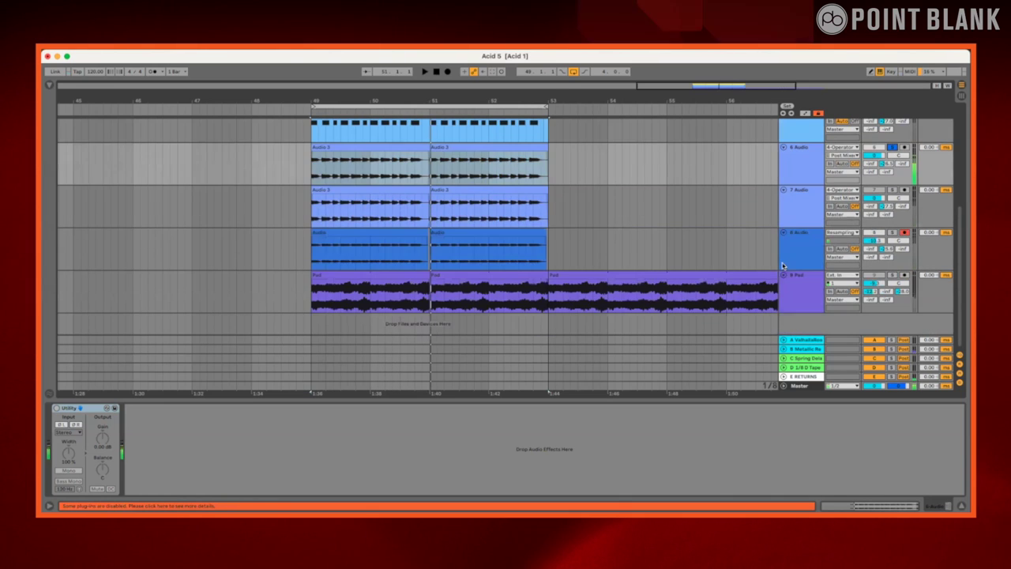
left_click(804, 190)
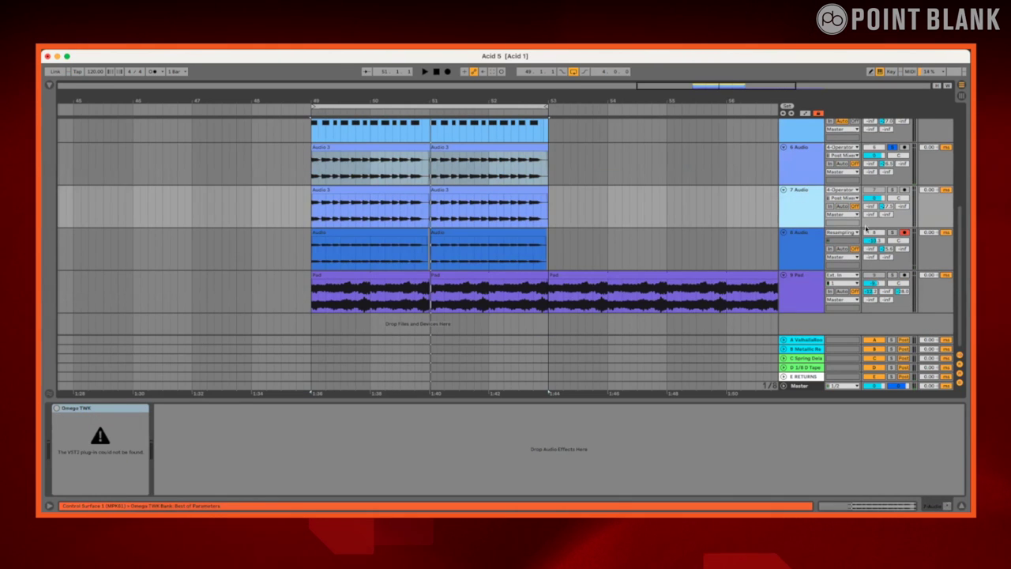
key("u")
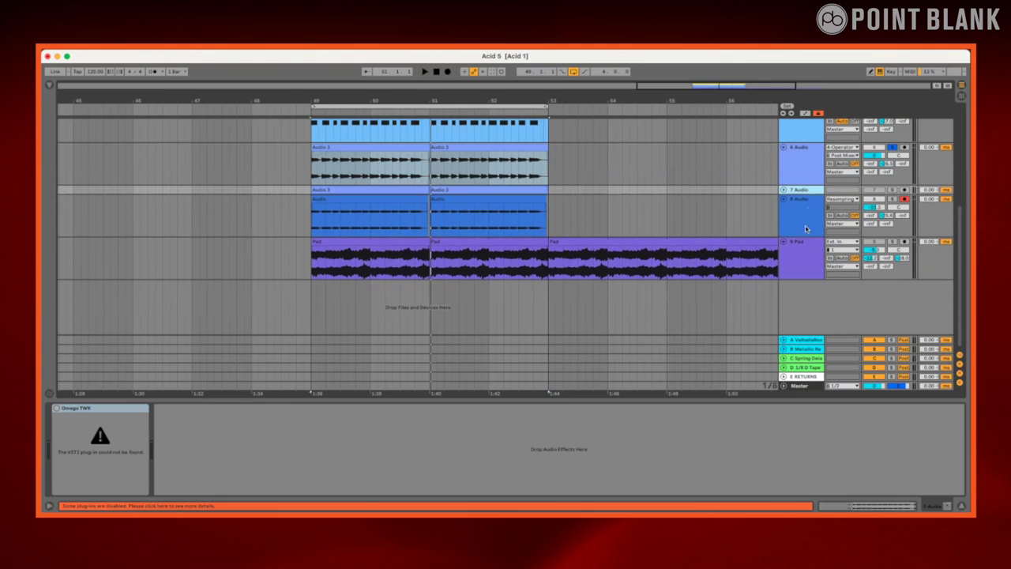
key("u")
Insert a new audio track directly below the 6 Audio track
left_click(718, 169)
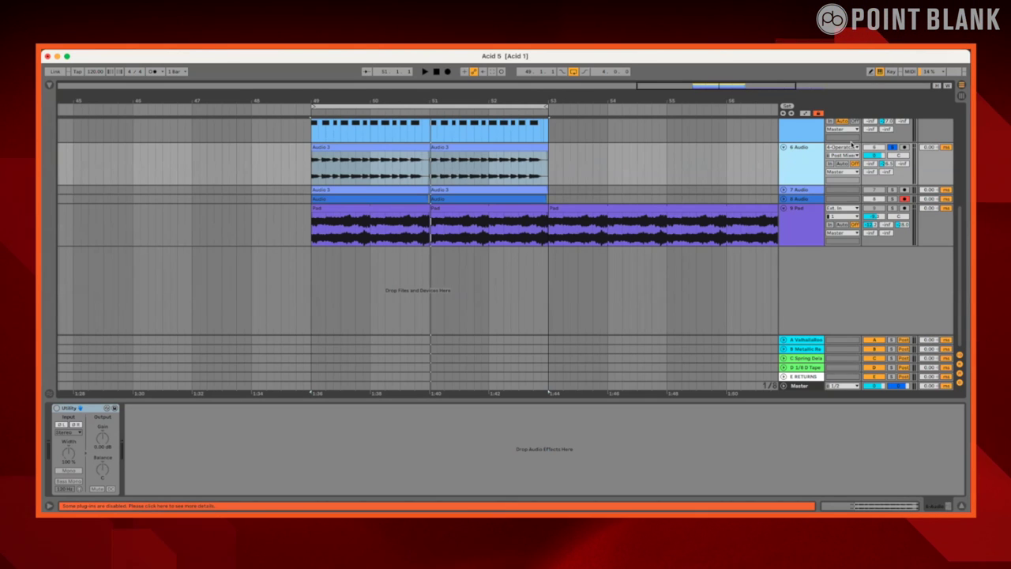
scroll(813, 237, "up", 5)
scroll(809, 253, "down", 2)
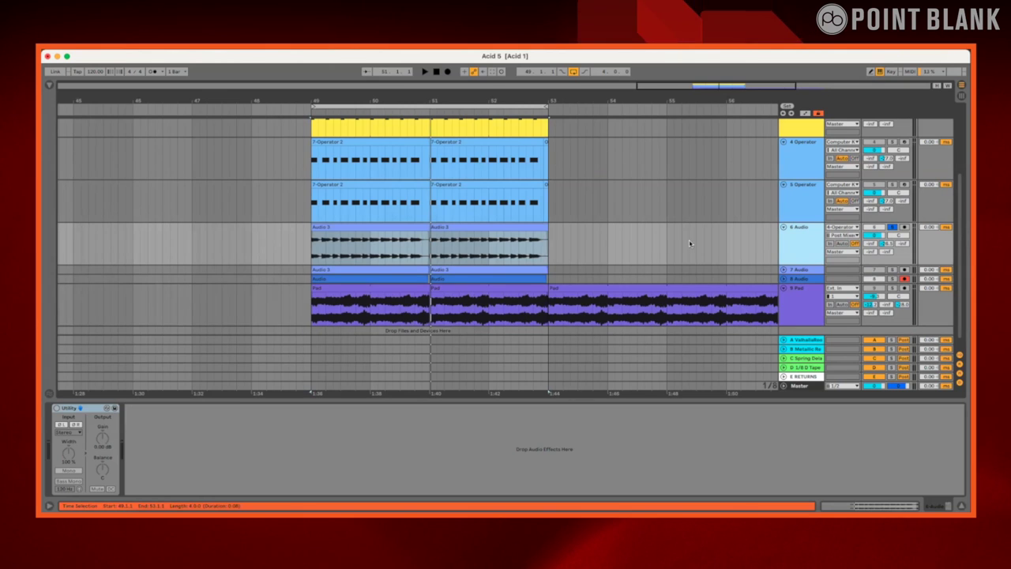
key("super+t")
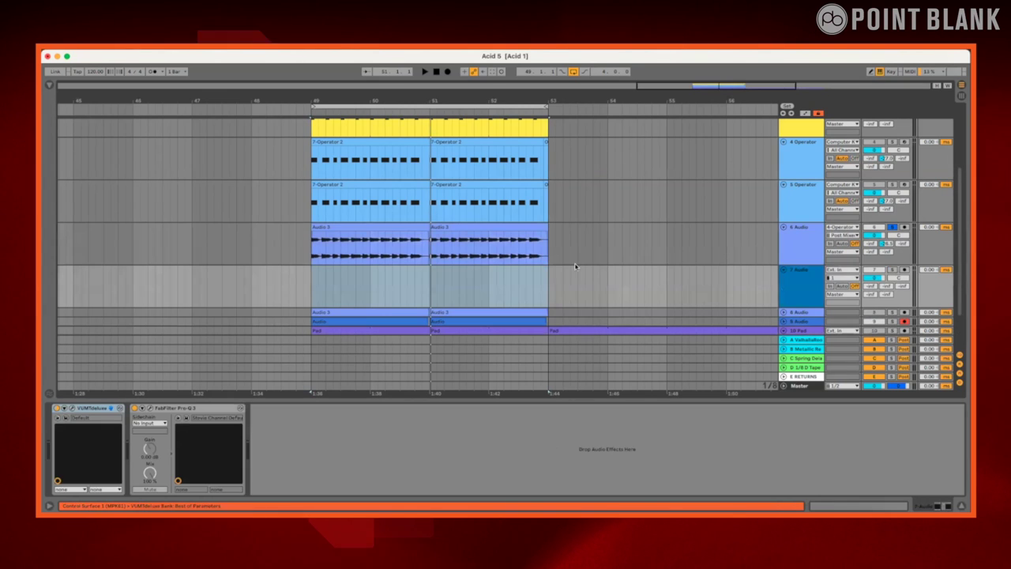
Delete the Utility from 6 Audio, and VUMTdeluxe and FabFilter Pro-Q 3 from the new 7 Audio track
left_click(822, 263)
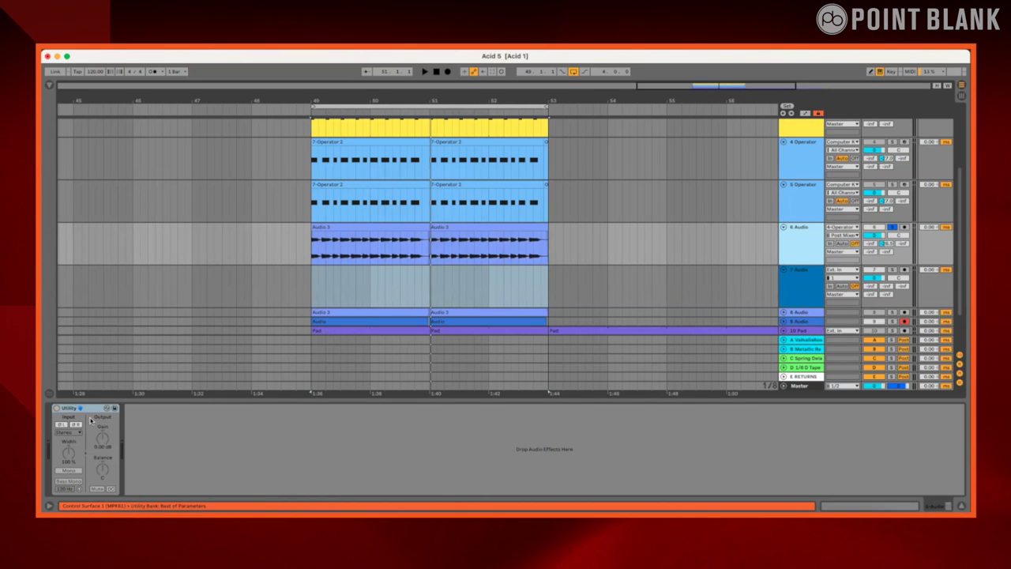
left_click(96, 409)
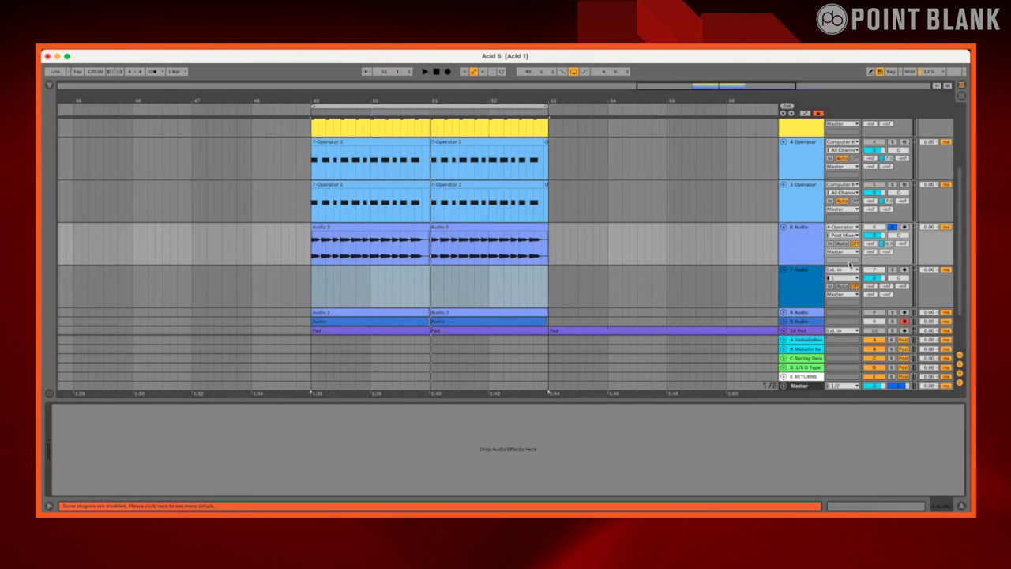
key("Down")
left_click(122, 438)
key("Delete")
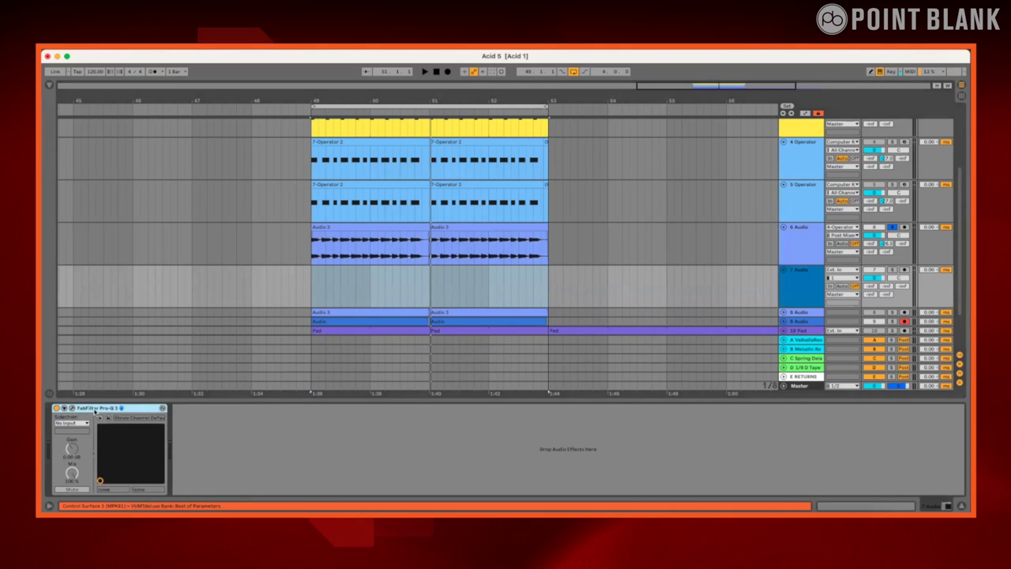
key("Delete")
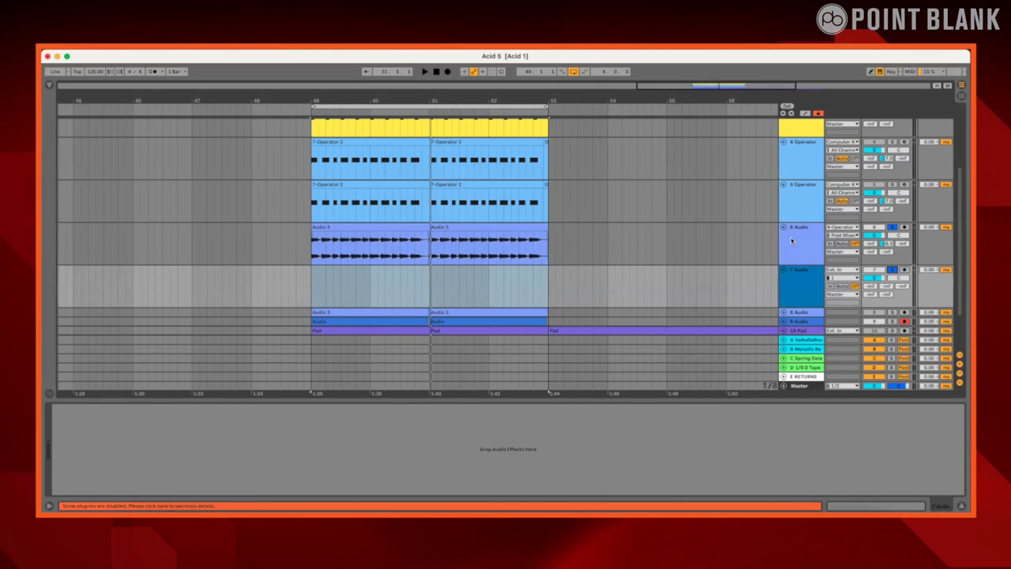
Solo 7 Audio, copy both Audio 3 clips from 6 Audio onto it in alignment, and audition the doubled loop
left_click(684, 242)
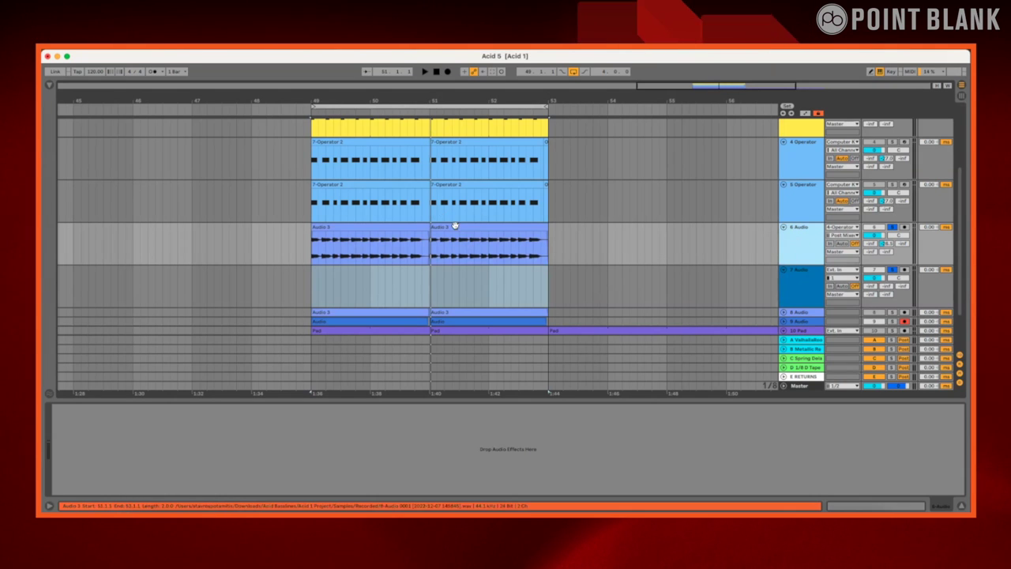
left_click(391, 226)
left_click_drag(392, 225, 381, 280)
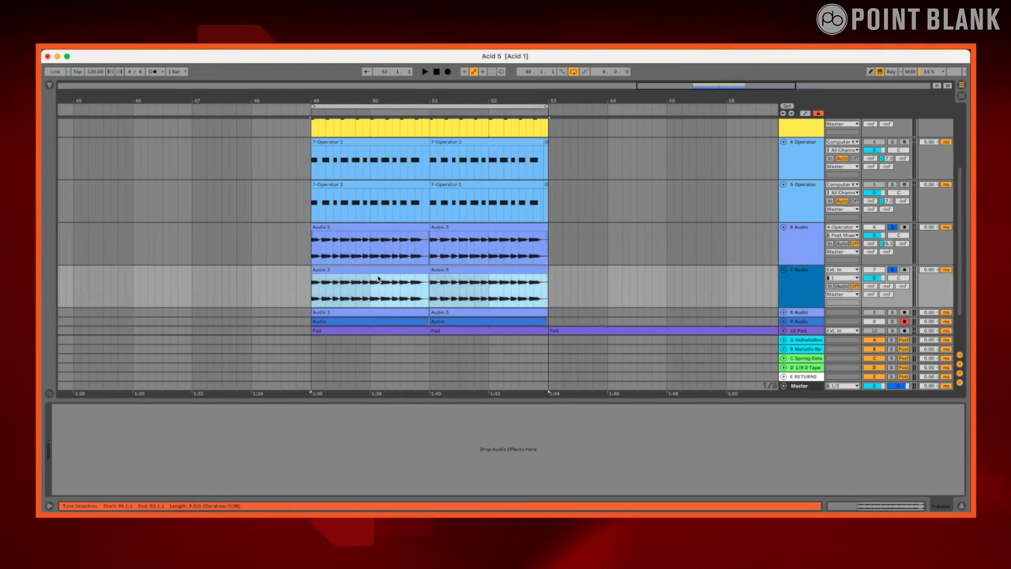
key("space")
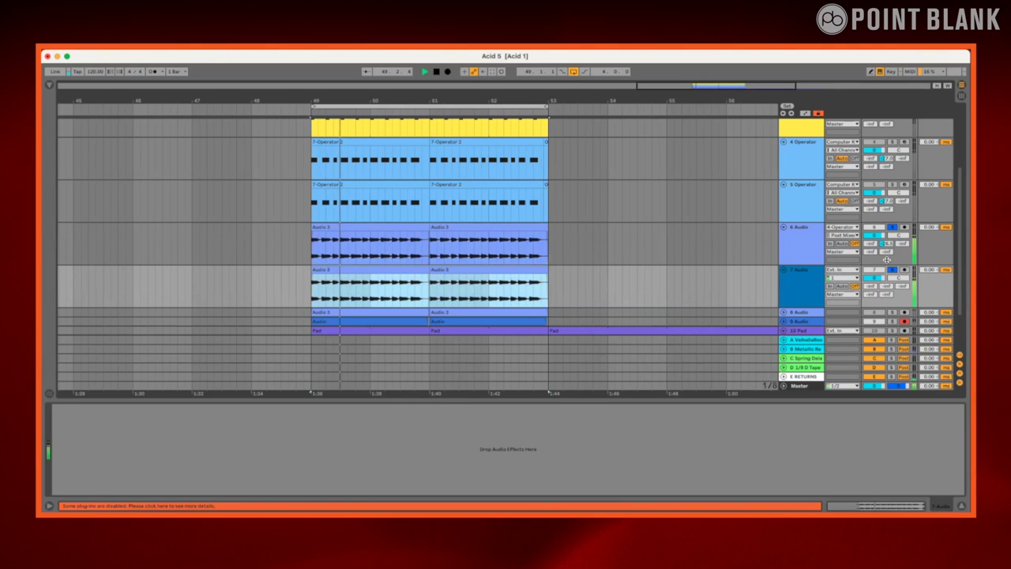
key("space")
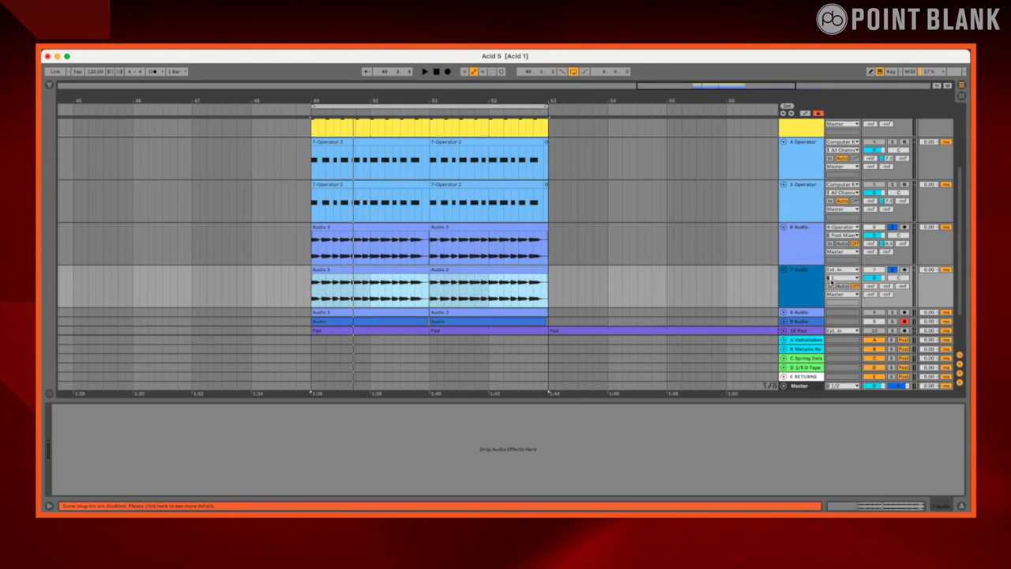
Find the Utility audio effect in the browser and add it to the 6 Audio track
left_click(116, 72)
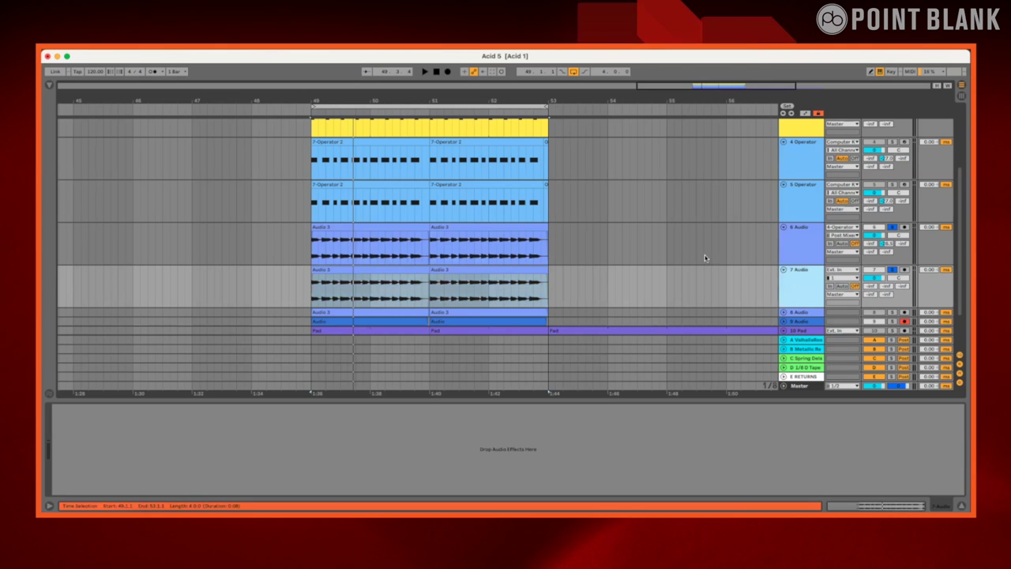
left_click(49, 85)
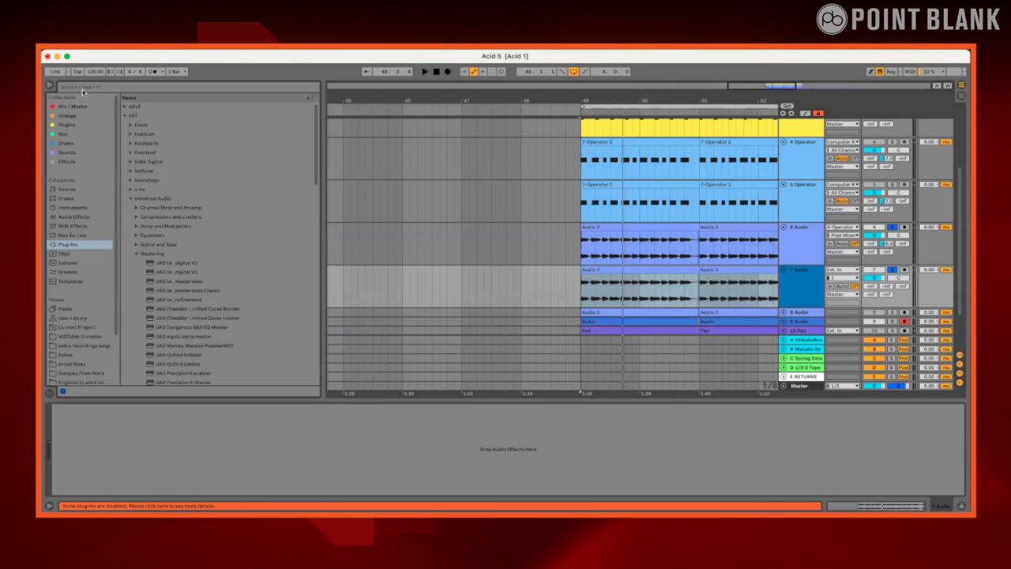
type("ult")
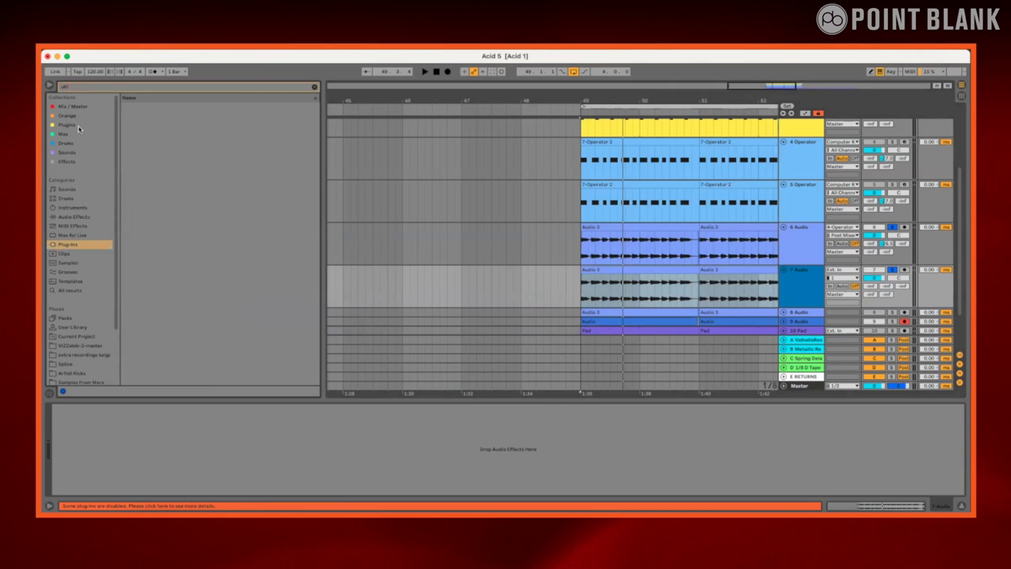
left_click(73, 216)
left_click(142, 106)
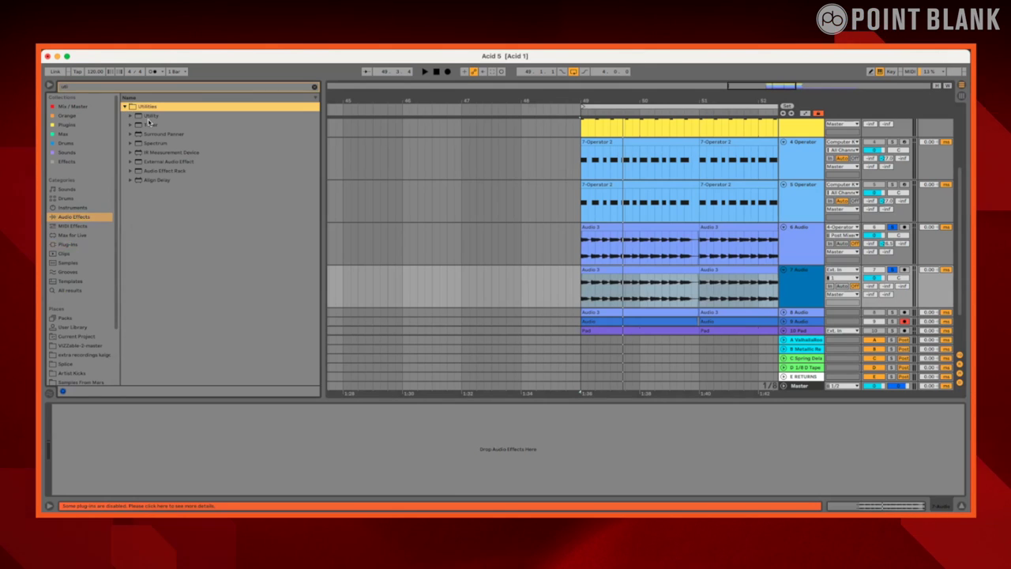
left_click(147, 119)
left_click_drag(813, 253, 812, 253)
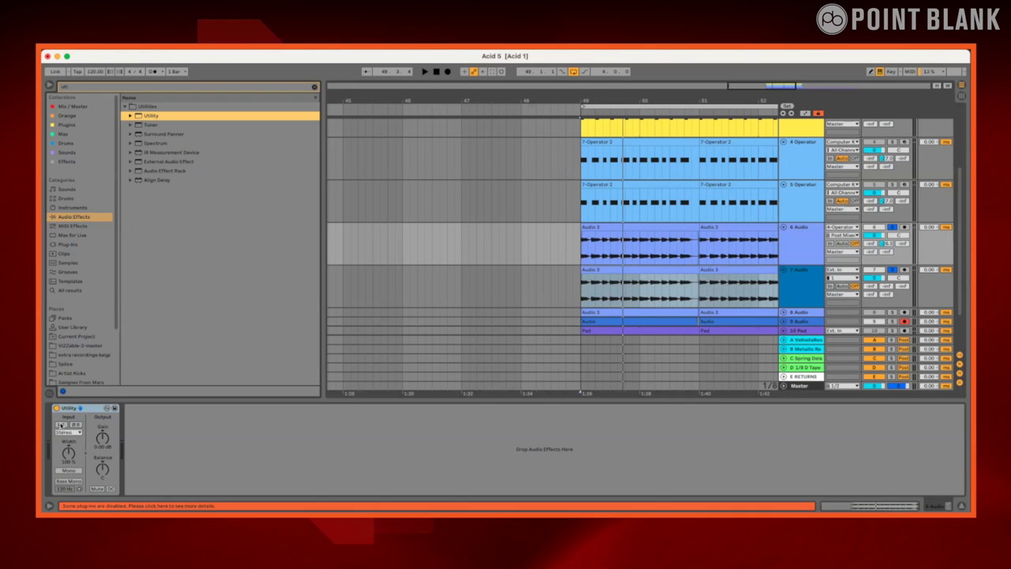
Invert both channels' phase in 6 Audio's Utility and set the track's Metallic Reverb send to -inf dB while auditioning the loop
left_click(62, 424)
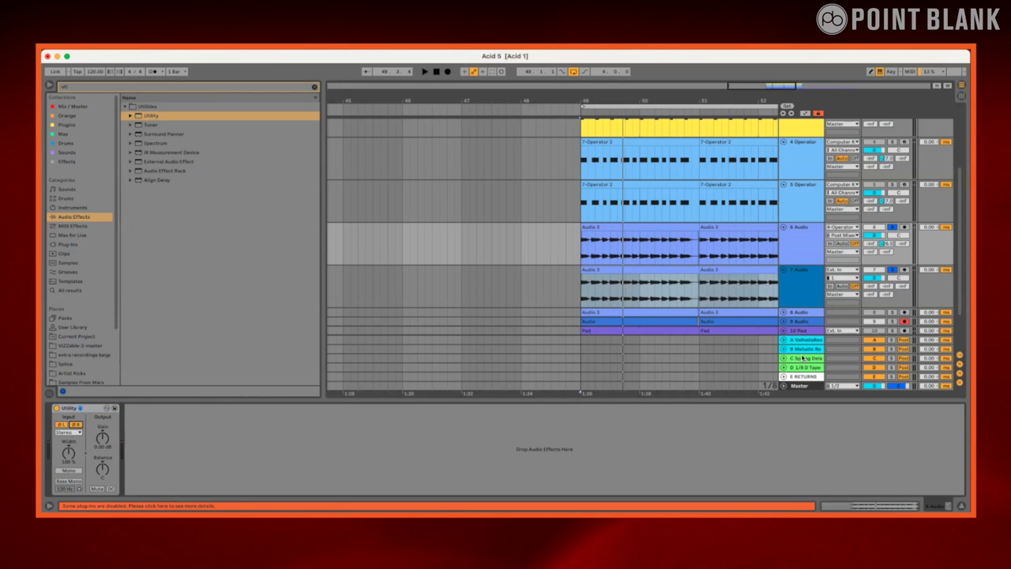
left_click(811, 254)
key("space")
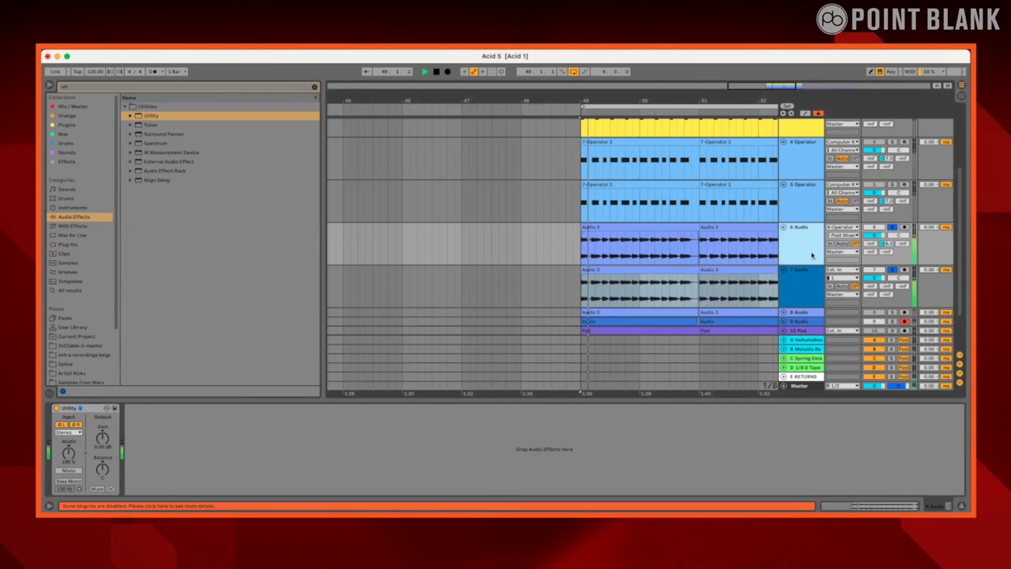
key("space")
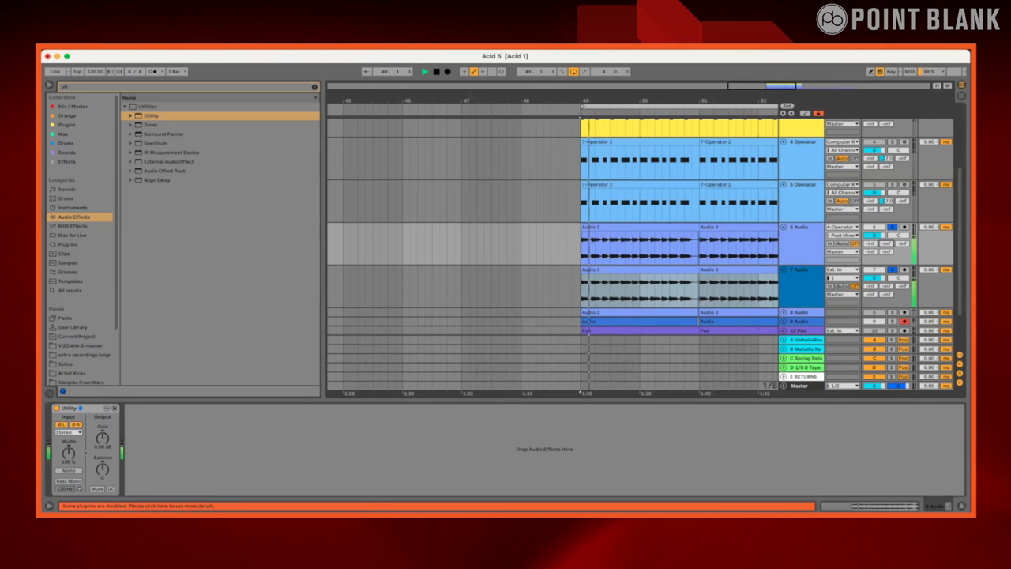
key("space")
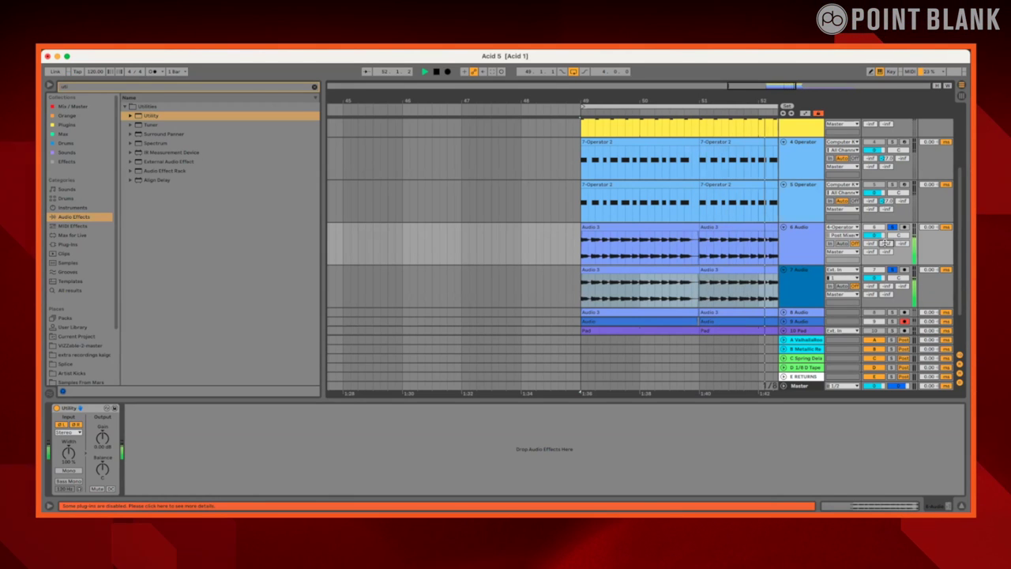
key("space")
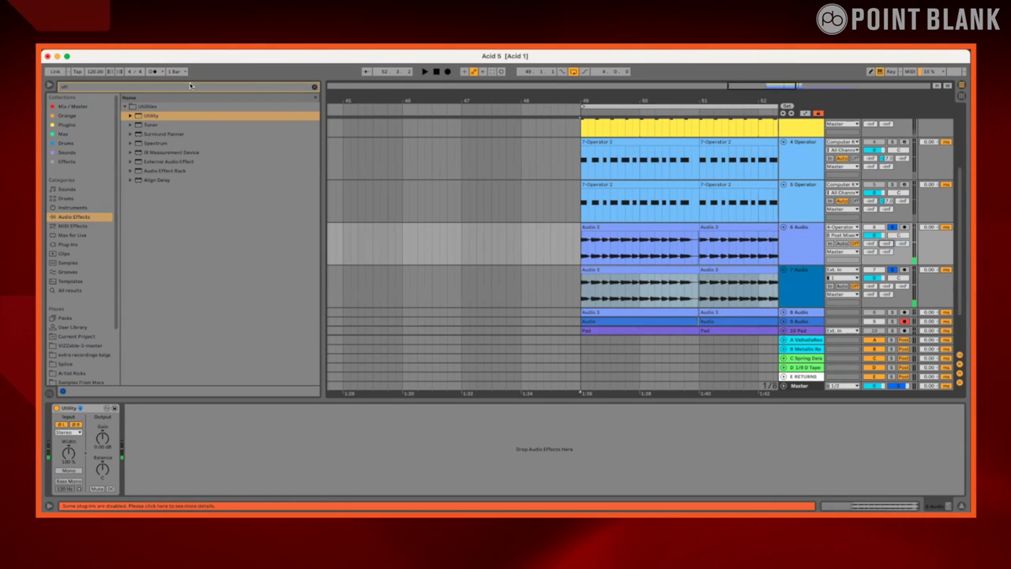
Search the plug-ins for "tw" and load Kush Audio's Omega TWK after the Utility on 6 Audio
left_click(181, 89)
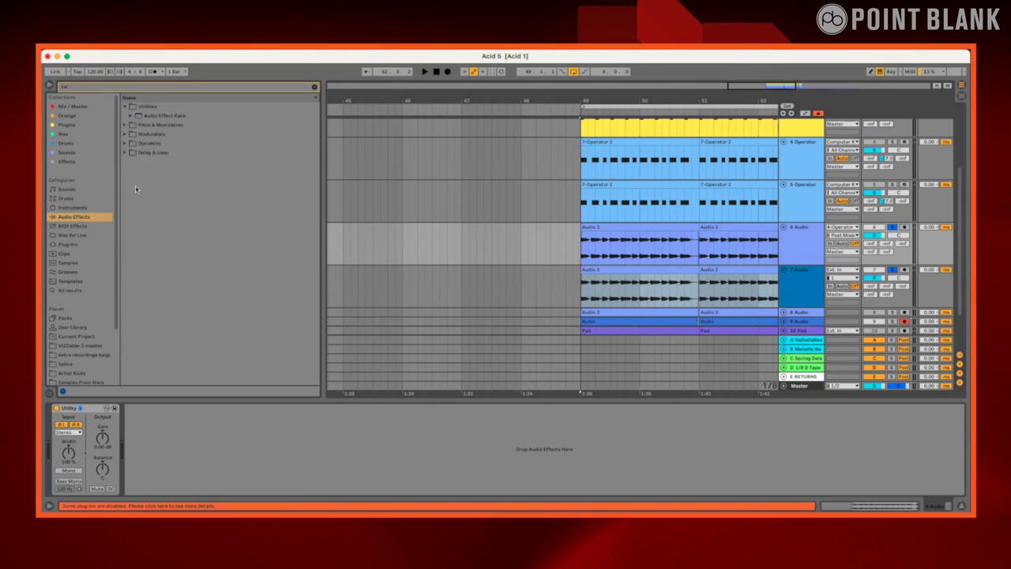
left_click(68, 245)
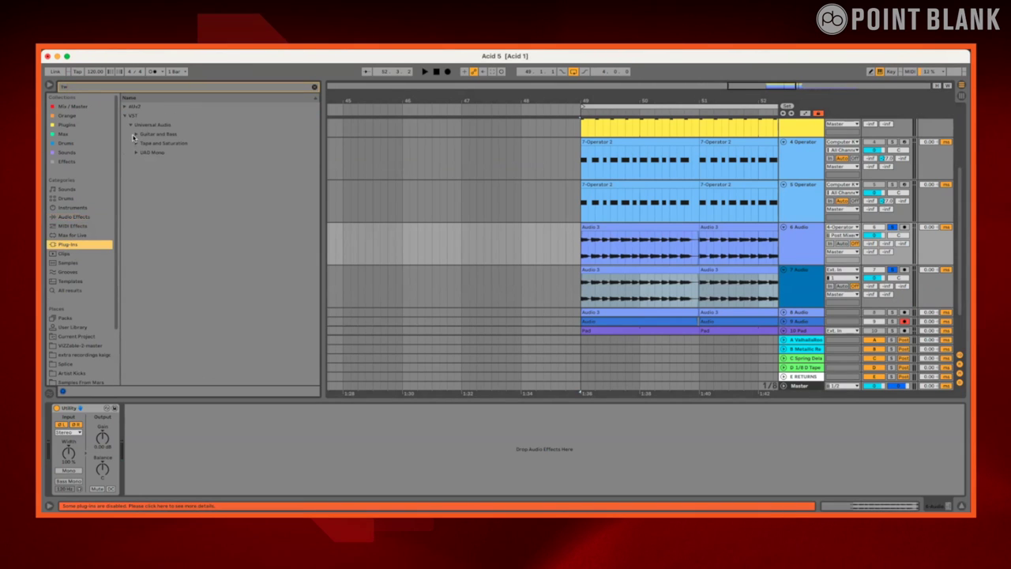
left_click(122, 111)
left_click(130, 116)
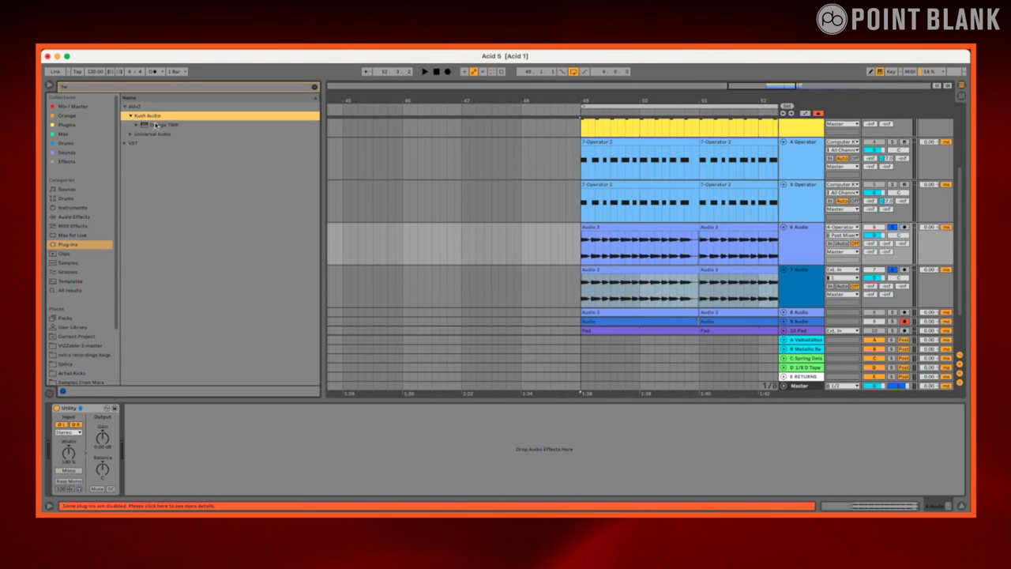
left_click(162, 125)
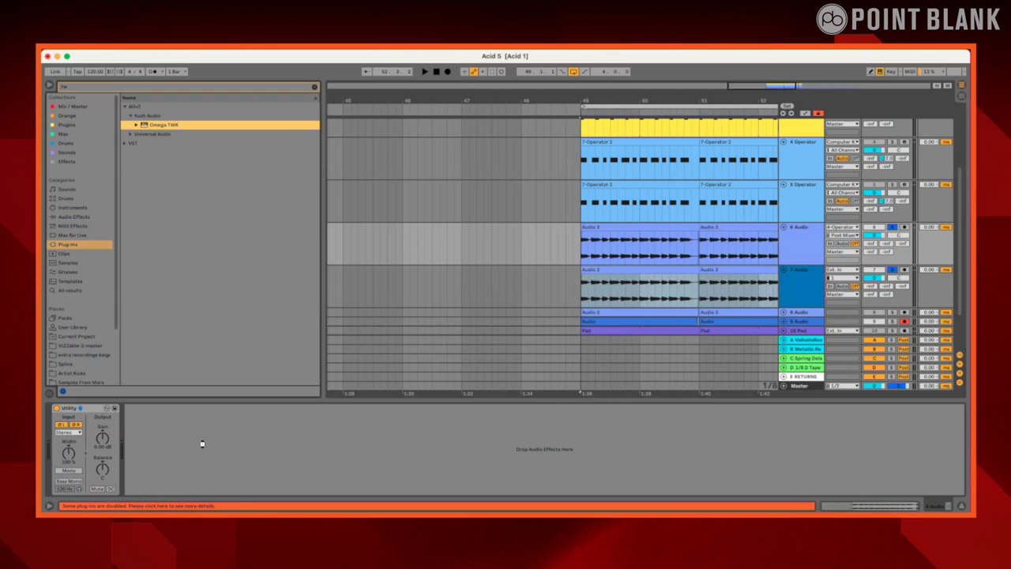
key("Return")
left_click_drag(266, 82, 425, 112)
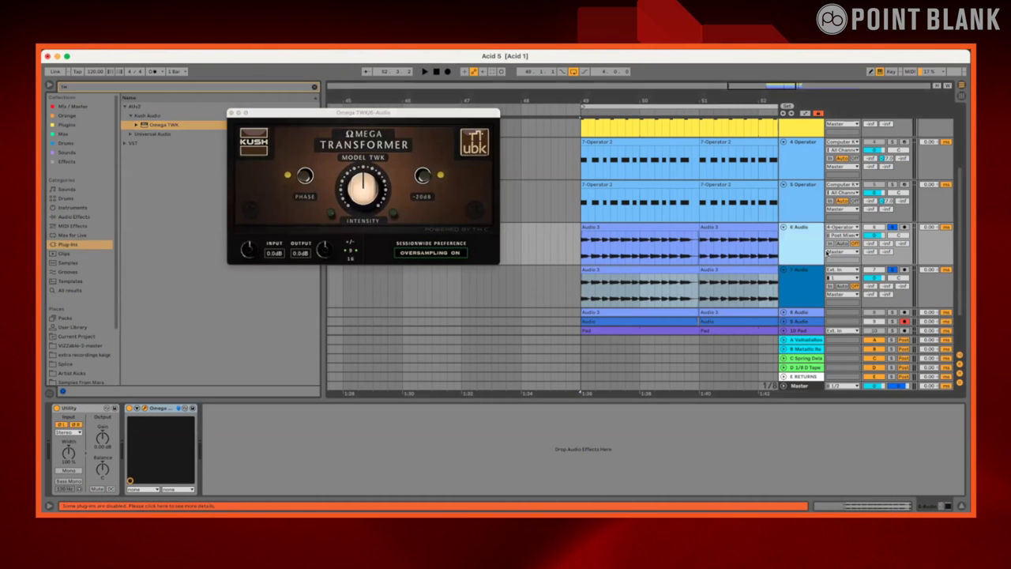
Move the Omega TWK plug-in from the 6 Audio track to the 7 Audio track
left_click(818, 231)
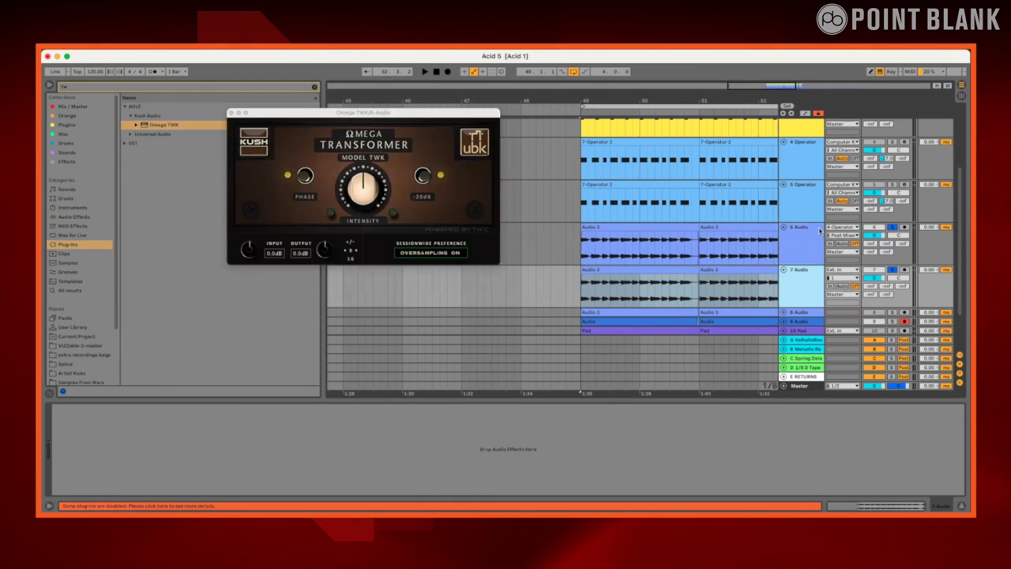
left_click(809, 237)
left_click(162, 408)
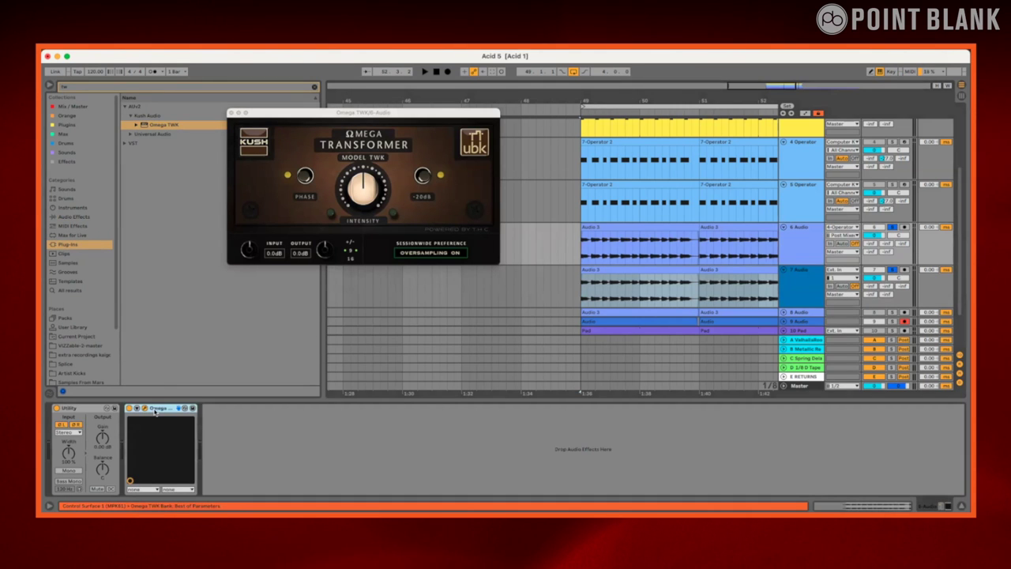
left_click(805, 279)
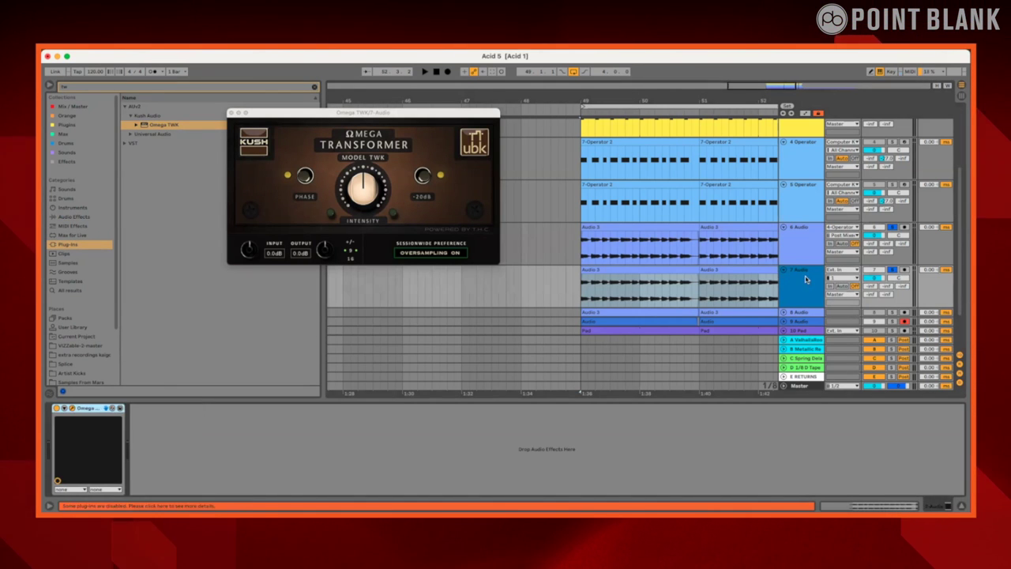
Raise the Omega TWK's Intensity on 7 Audio while the loop plays against the phase-inverted 6 Audio, then stop playback
key("space")
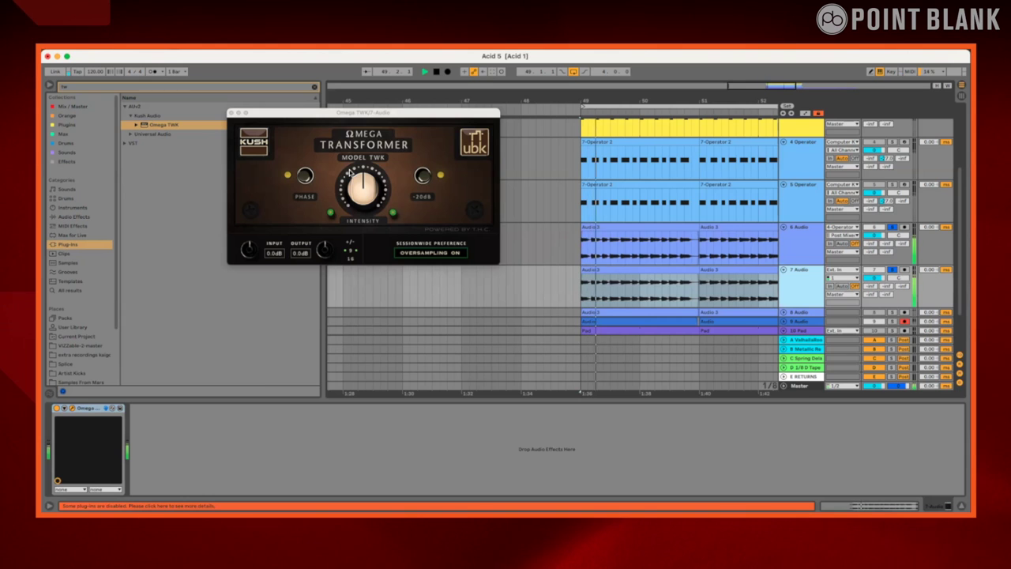
left_click(365, 187)
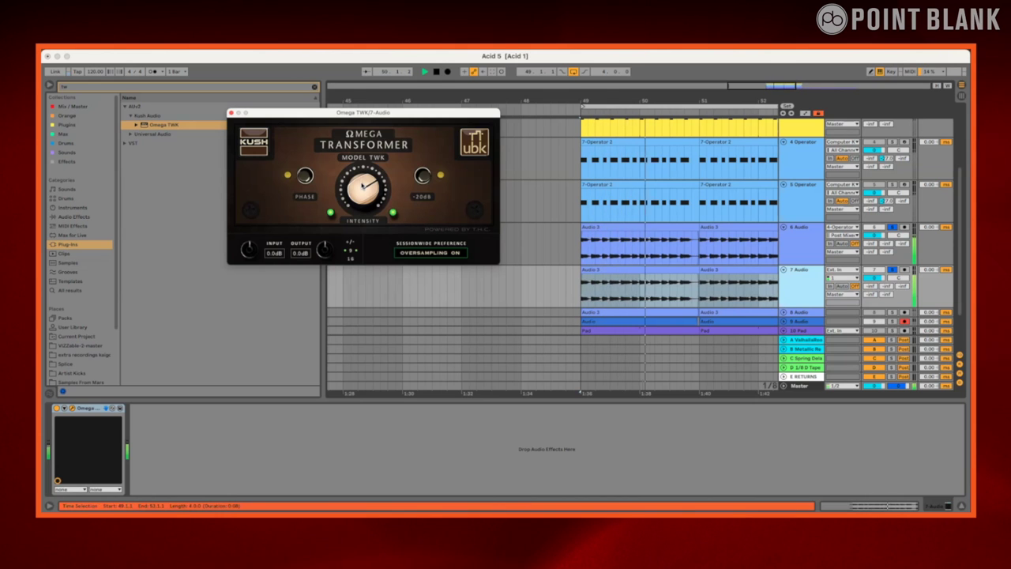
key("space")
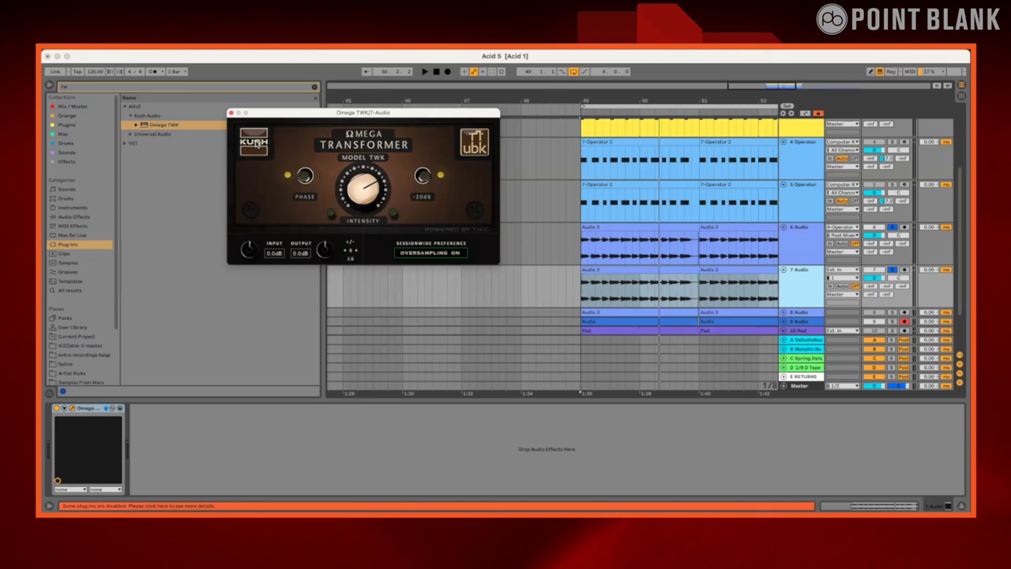
Insert a new audio track below 7 Audio while the loop plays, arm it and set its input to Resampling
key("space")
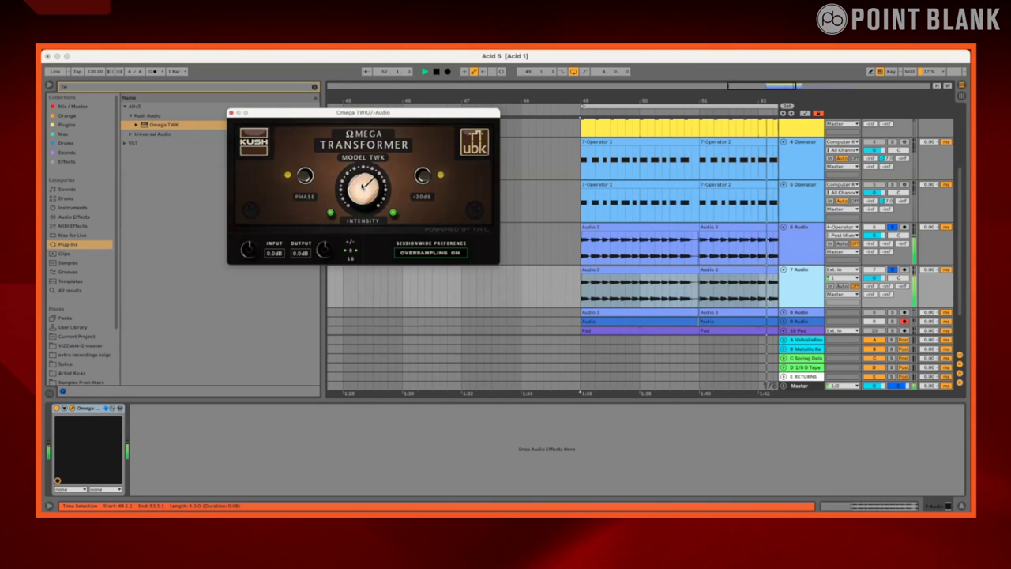
left_click(784, 330)
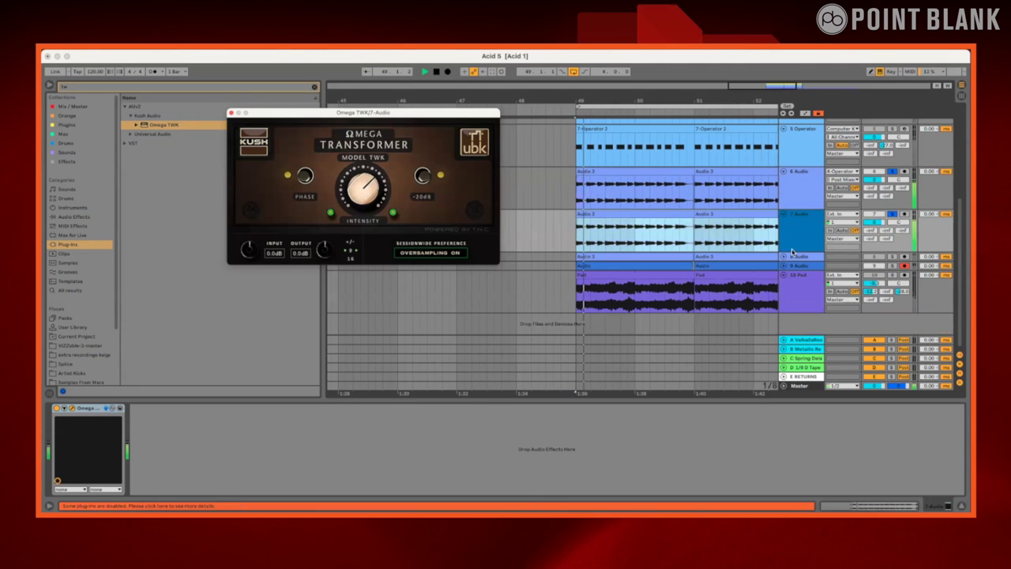
key("super+t")
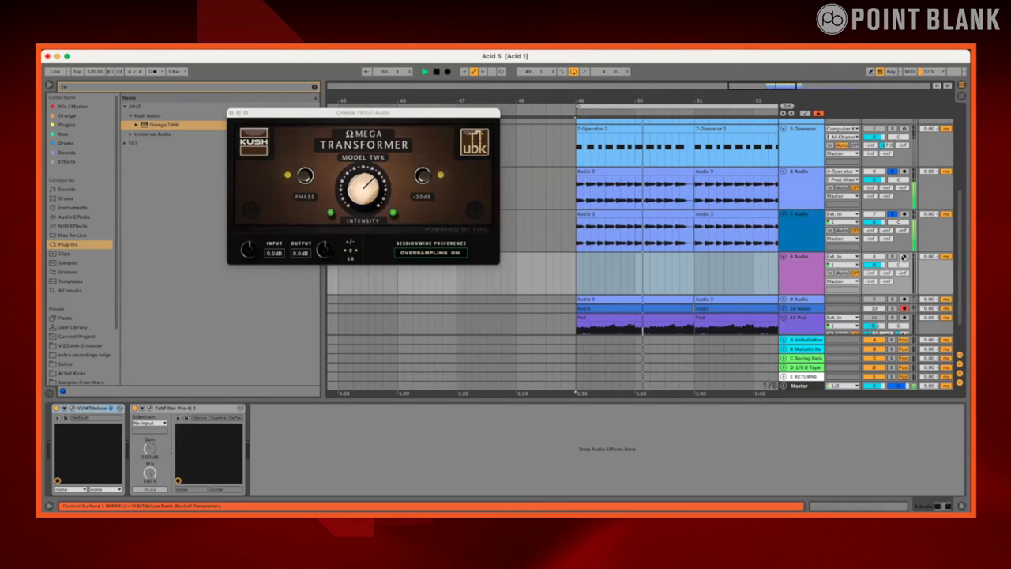
left_click(849, 258)
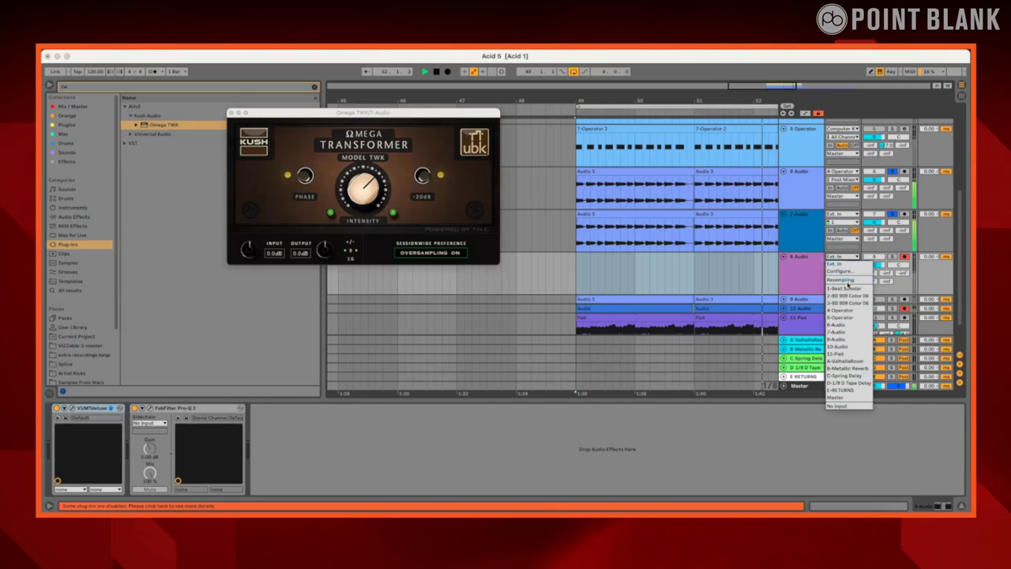
left_click(847, 281)
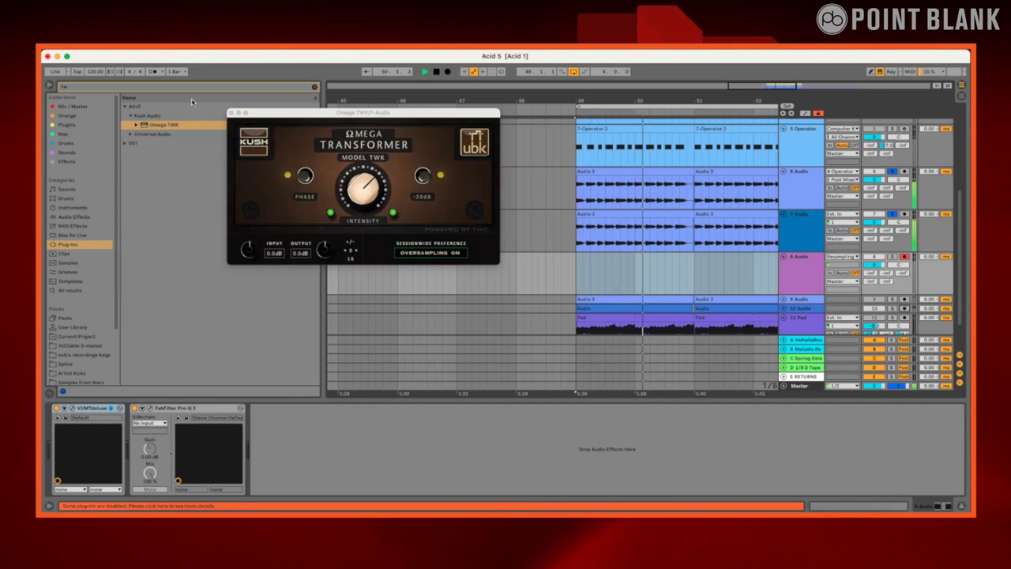
Record one pass of the isolated saturation onto 8 Audio, close the Omega TWK window and audition the recording soloed
left_click(447, 72)
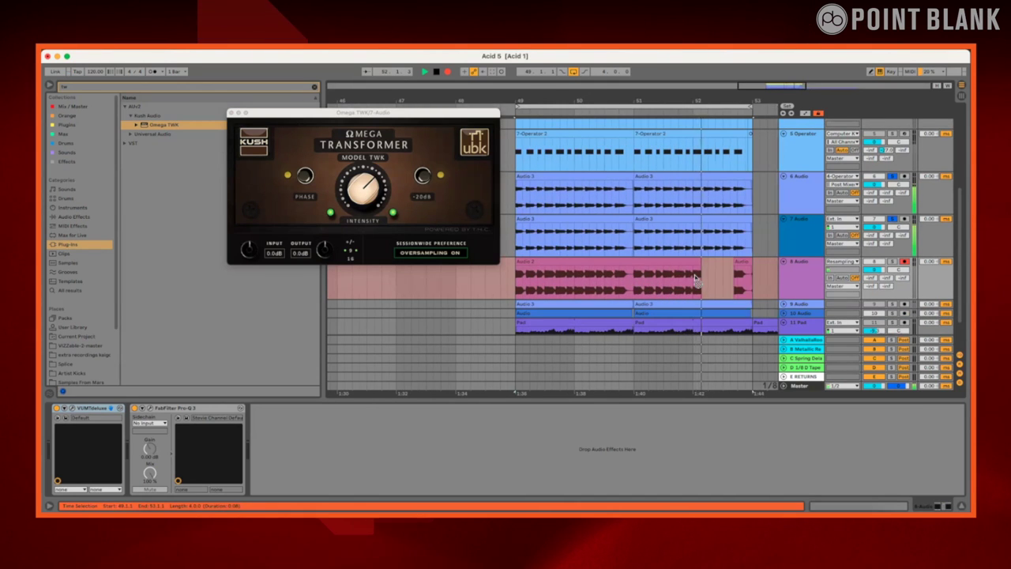
key("space")
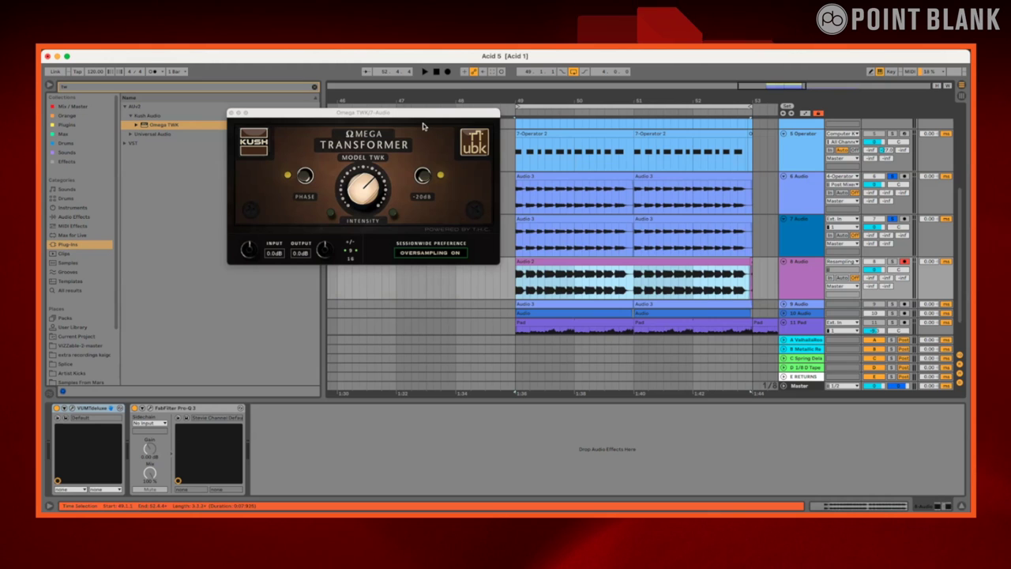
left_click(230, 113)
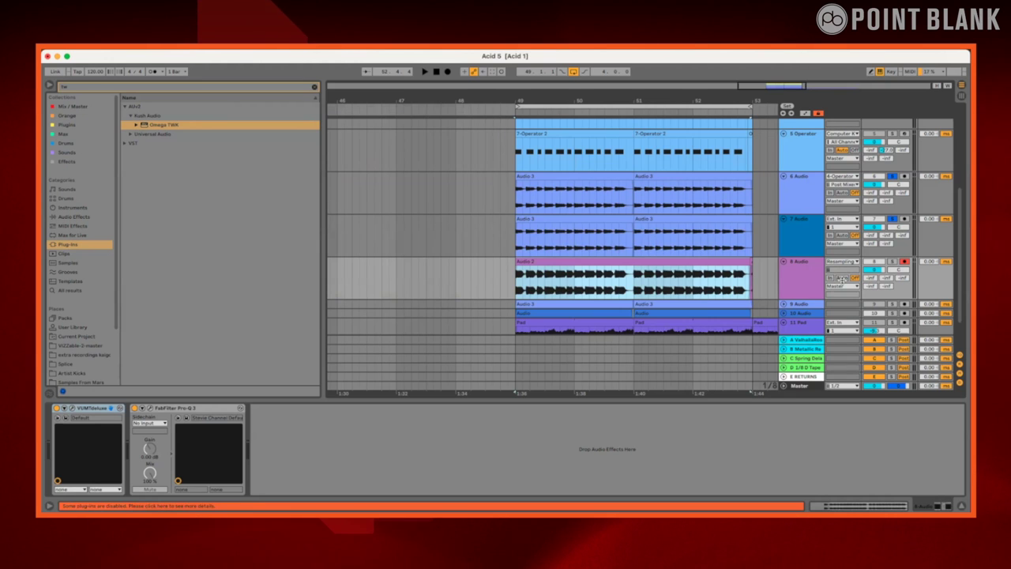
key("space")
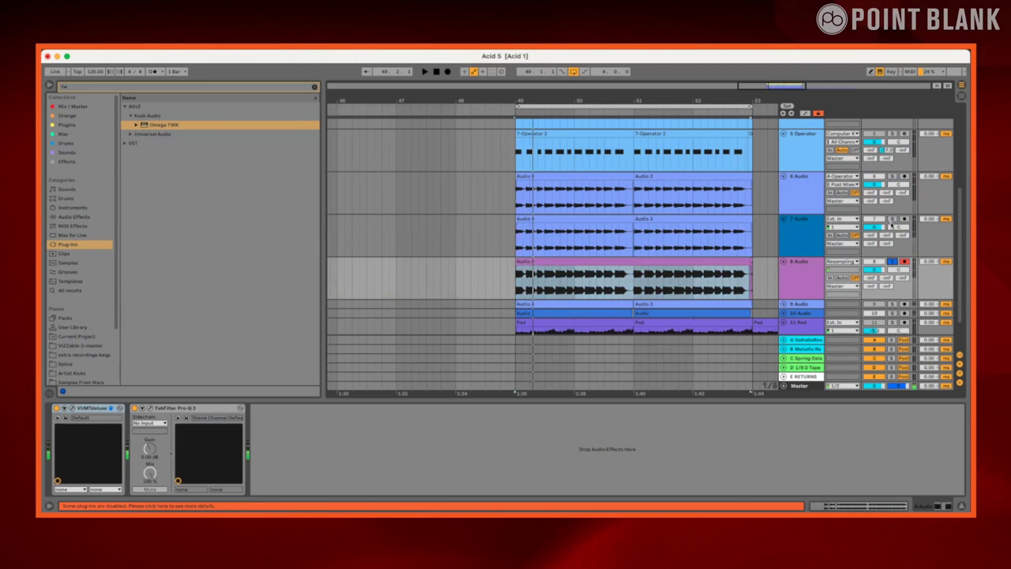
Remove the Utility from 6 Audio and delete the 7 Audio track that carries Omega TWK
left_click(814, 193)
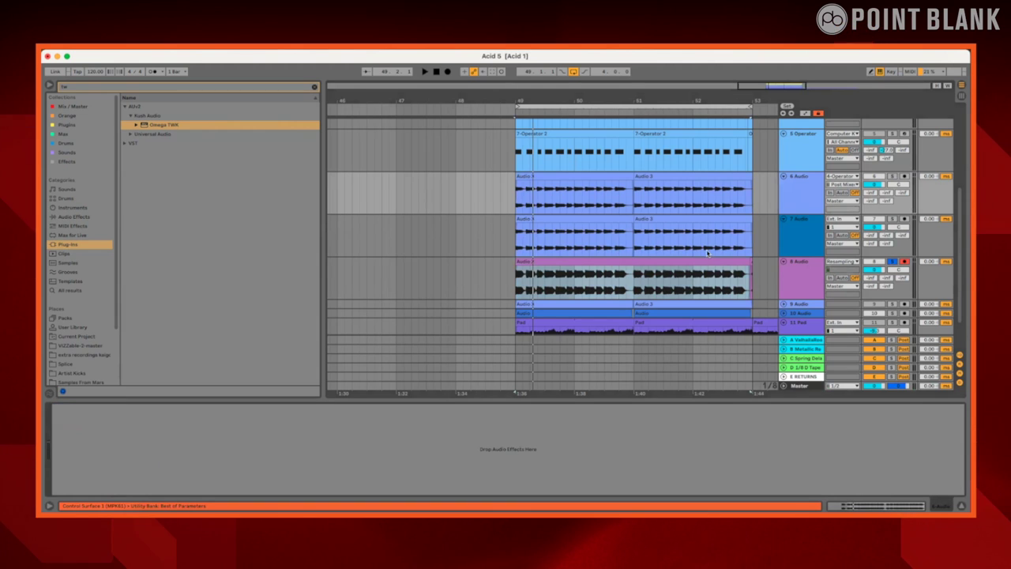
left_click(872, 237)
key("Delete")
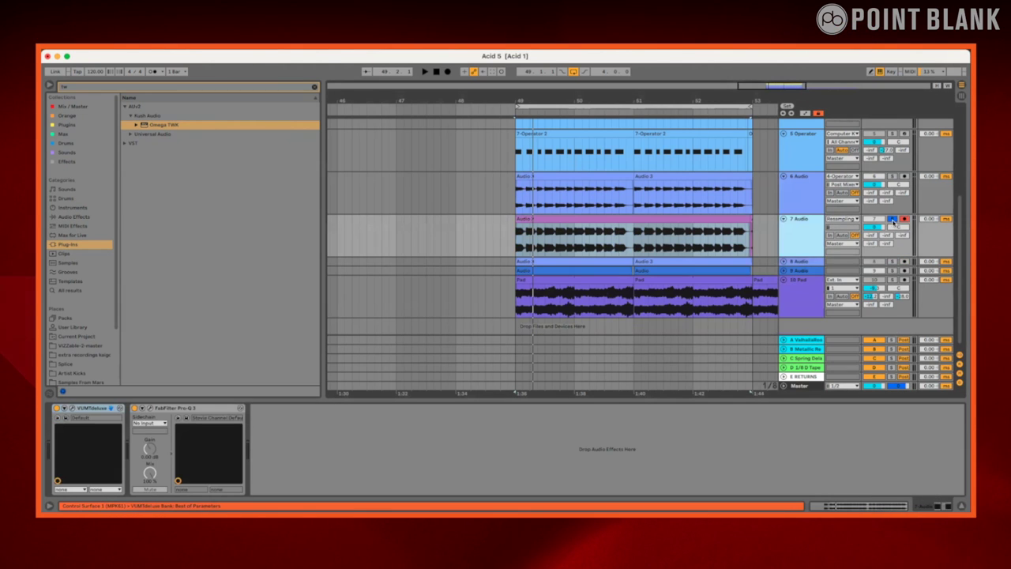
Rename the 6 Audio track as BASS and the resampled distortion track as B DIST
left_click(802, 194)
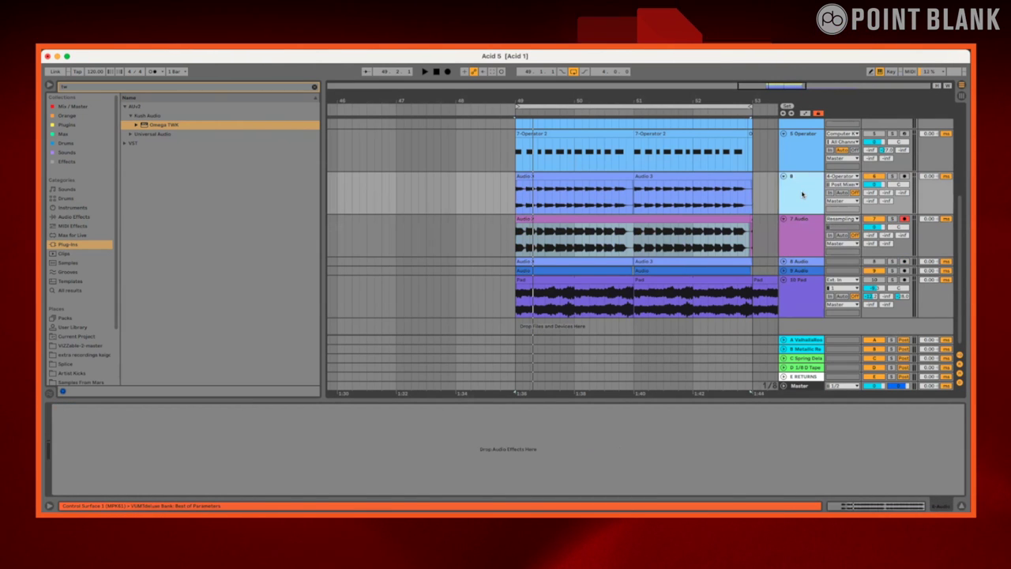
type("BASS")
key("Tab")
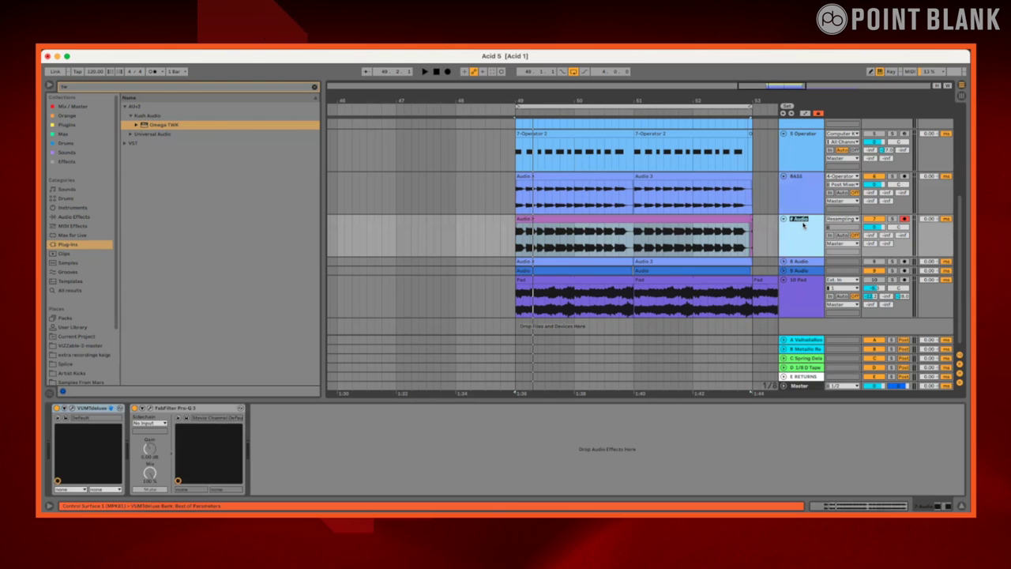
type("8 D")
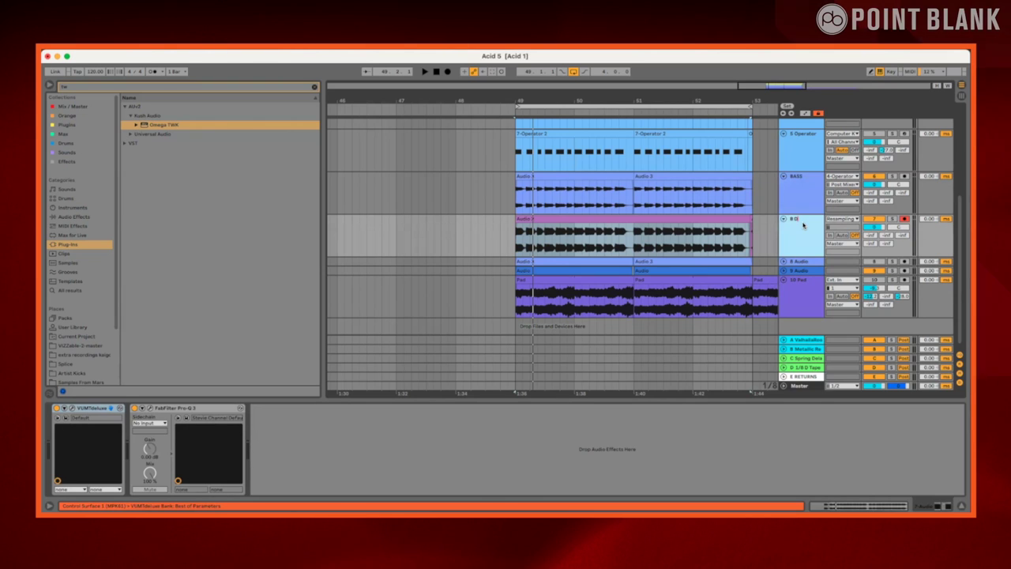
type("IST")
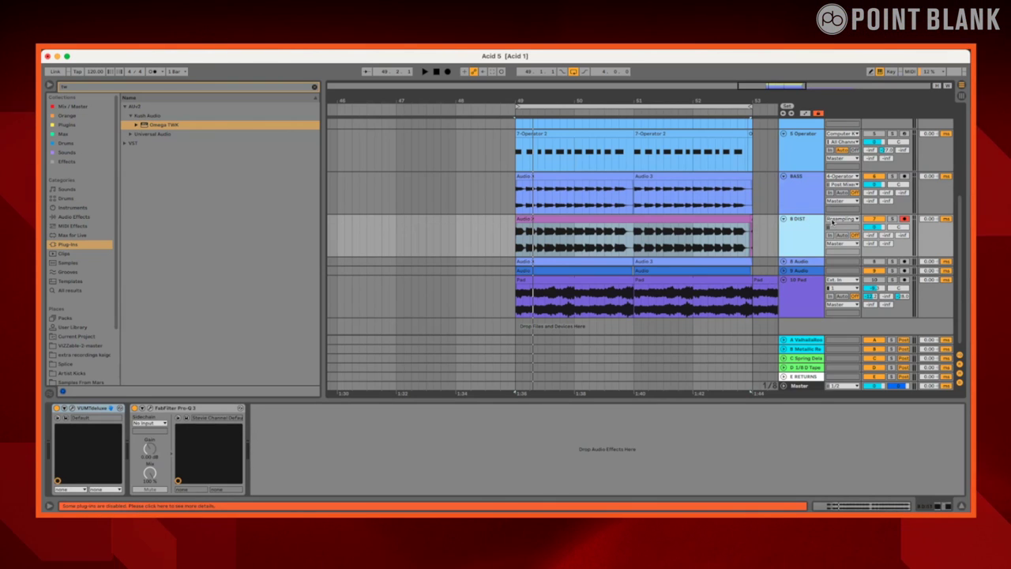
key("Return")
Lower B DIST's track volume to balance it against BASS while the loop plays
key("space")
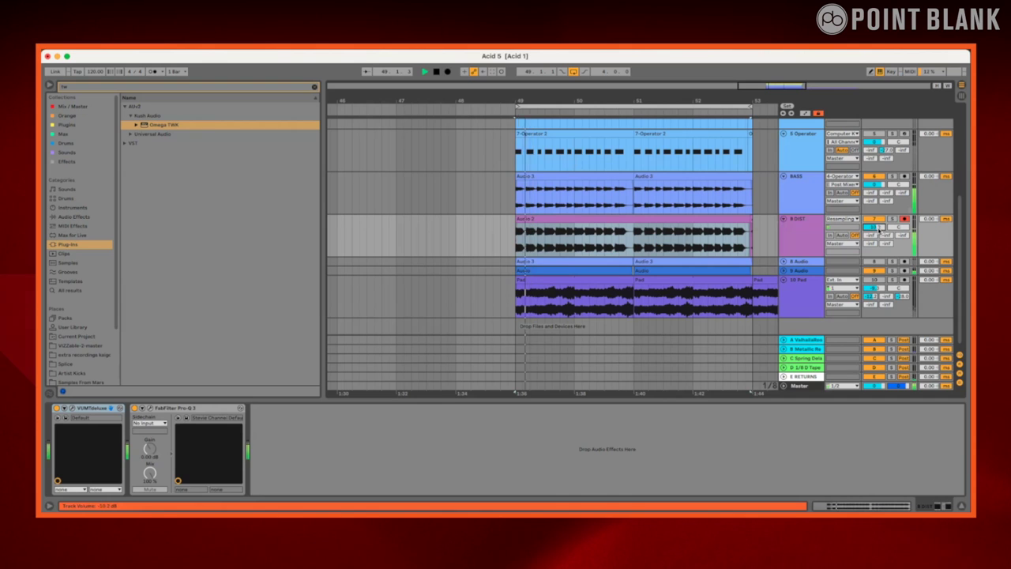
left_click(890, 221)
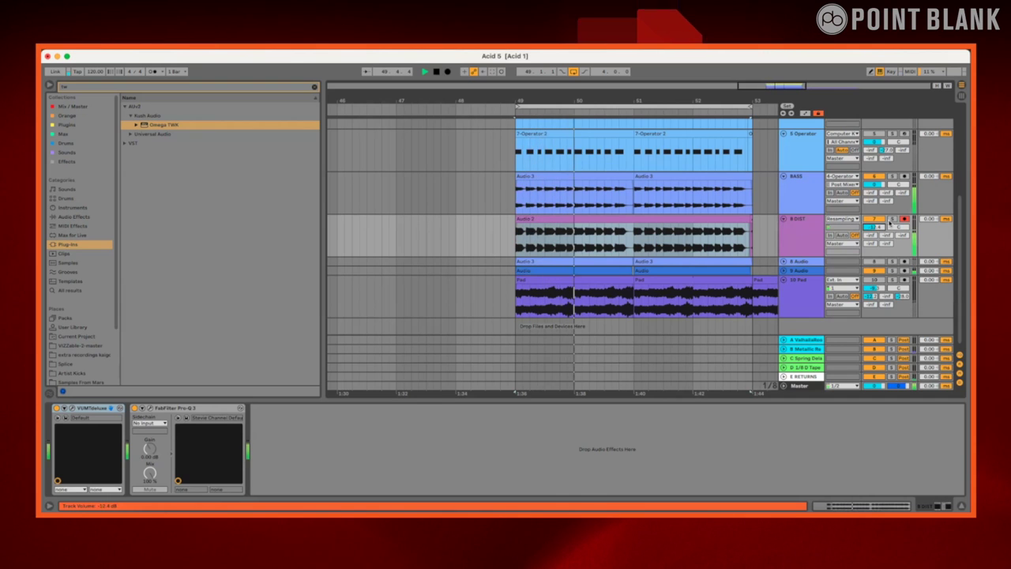
left_click(890, 220)
left_click(876, 220)
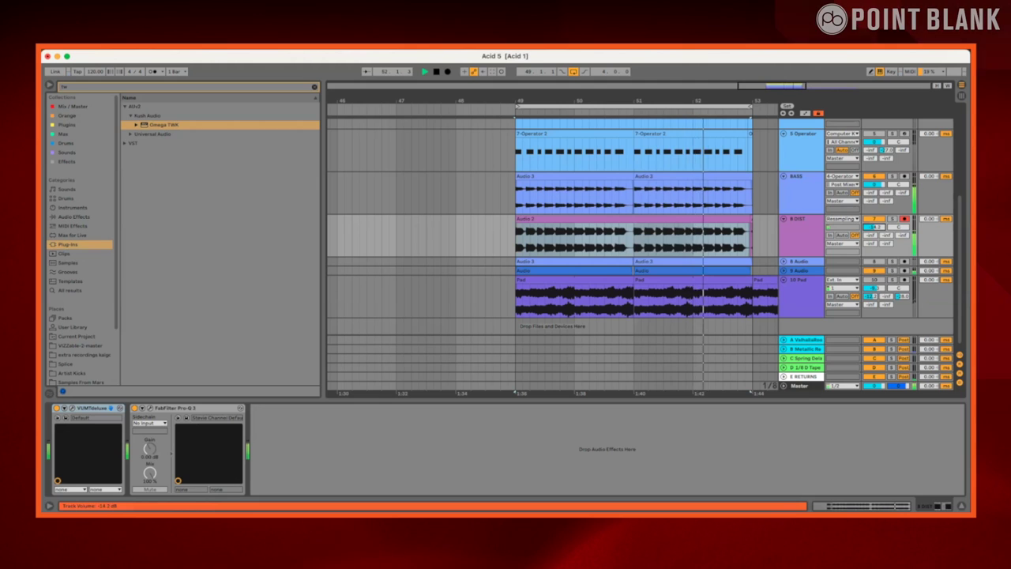
left_click_drag(872, 226, 875, 229)
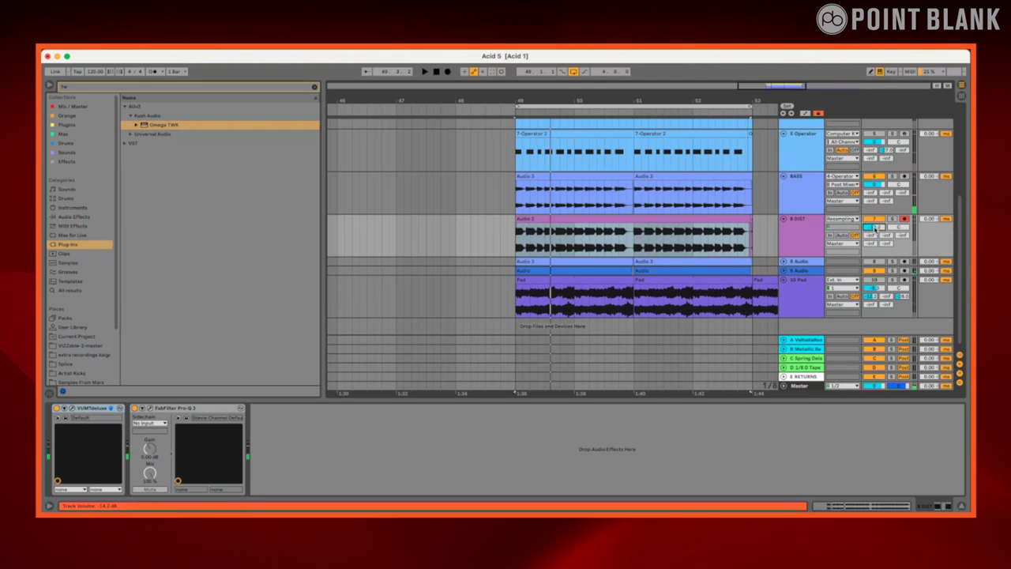
left_click_drag(874, 227, 875, 234)
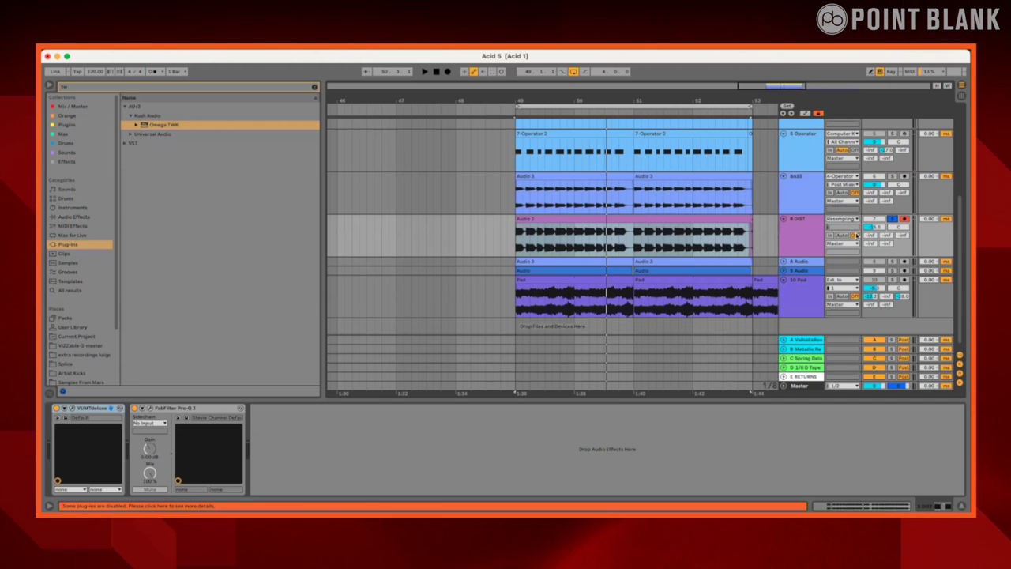
Audition B DIST on its own and compare it with the BASS track
left_click(793, 235)
key("space")
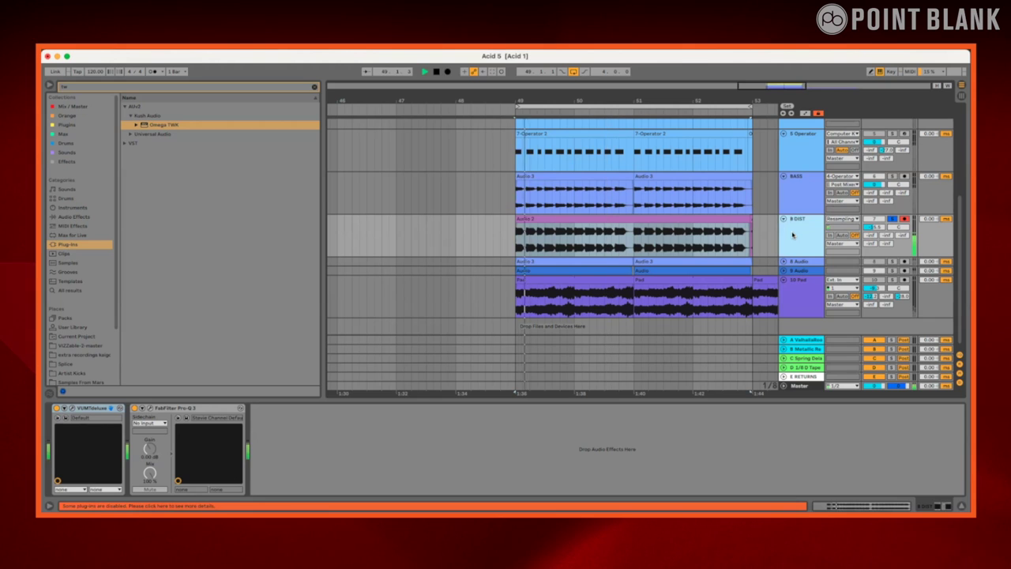
left_click(893, 176)
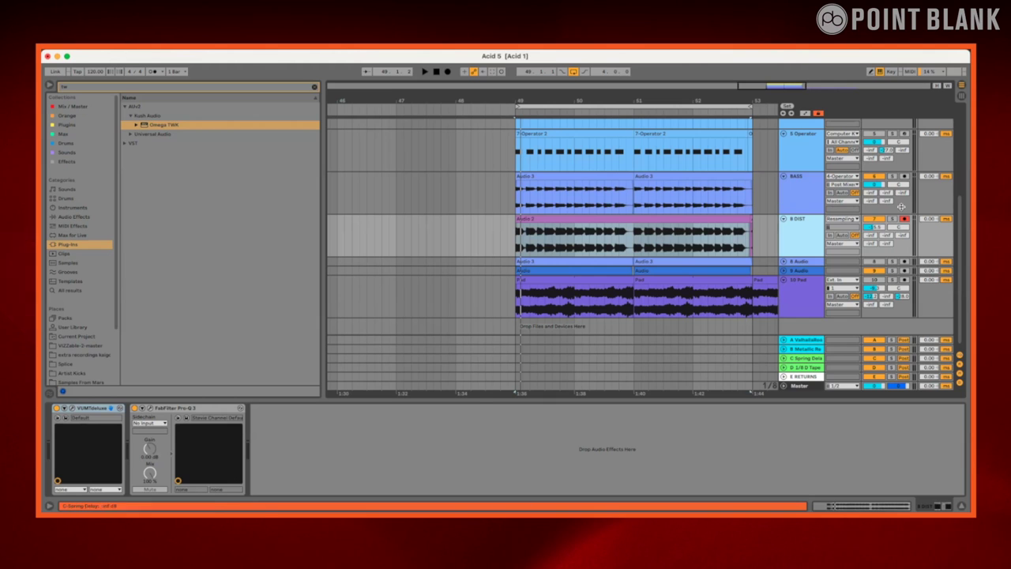
Open FabFilter Pro-Q 3 on B DIST, enable the band 1 low cut and tune it to about 40.7 Hz during playback
left_click(154, 407)
left_click(255, 383)
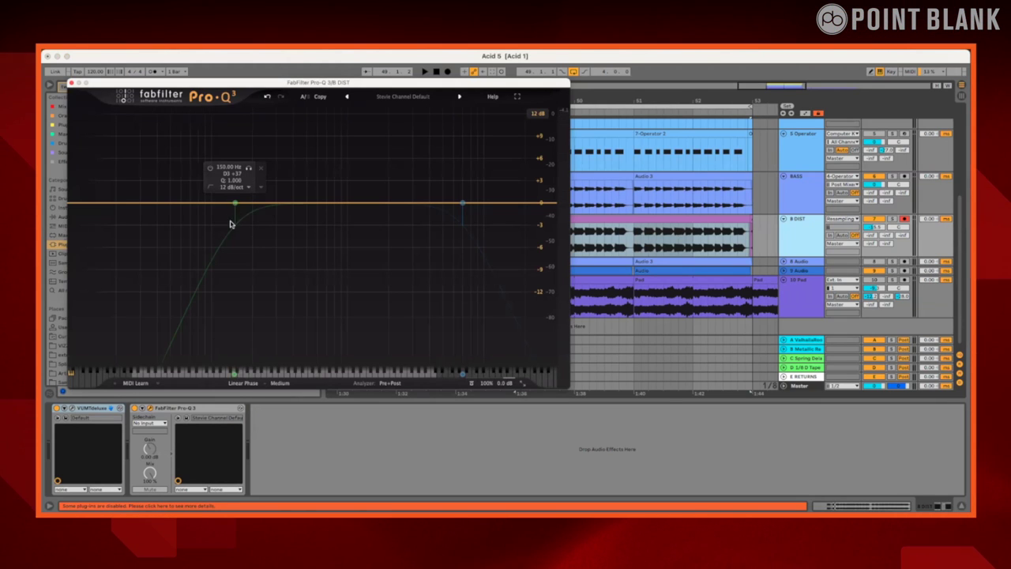
left_click(210, 170)
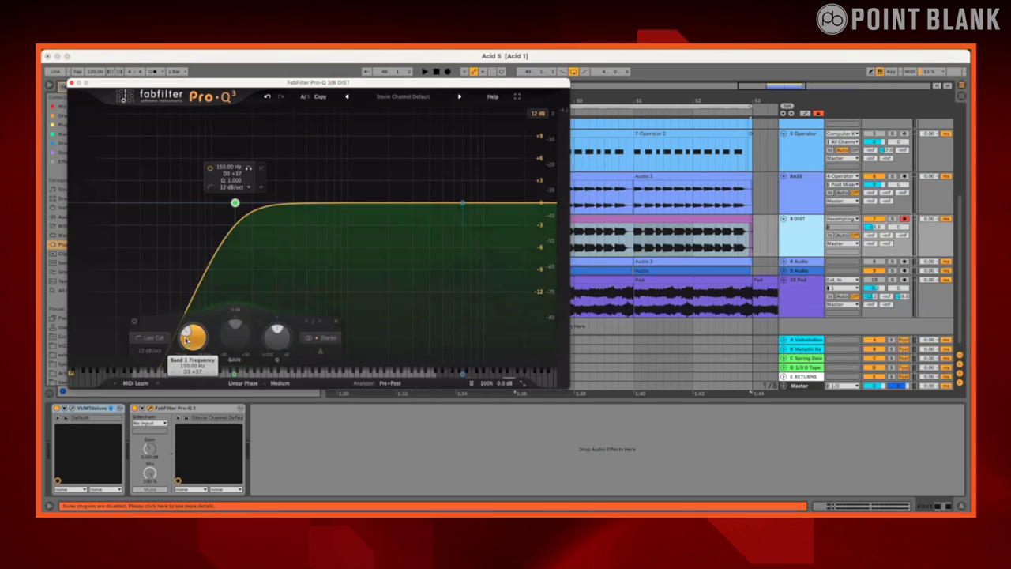
left_click_drag(191, 338, 191, 371)
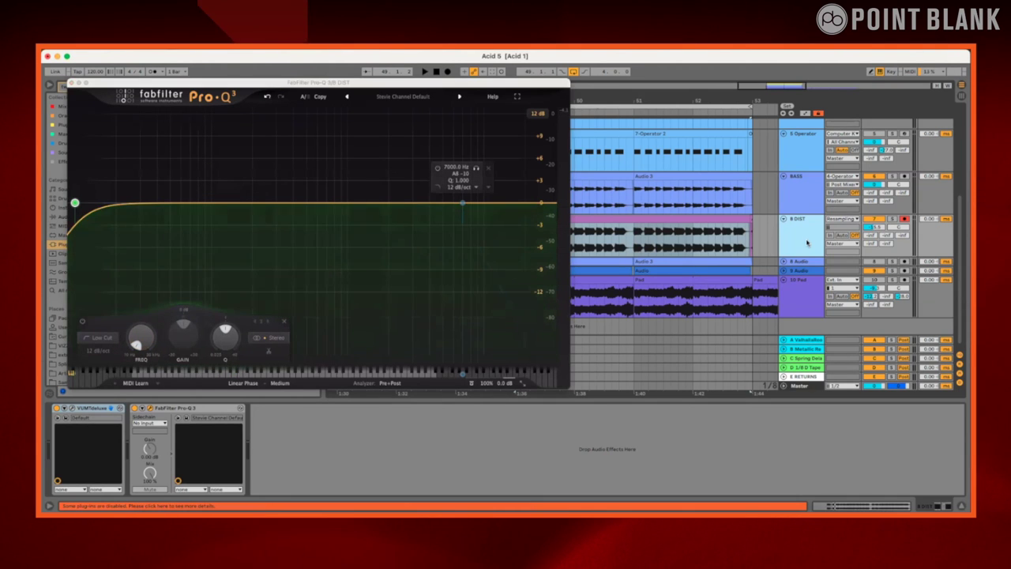
key("space")
left_click_drag(143, 337, 122, 279)
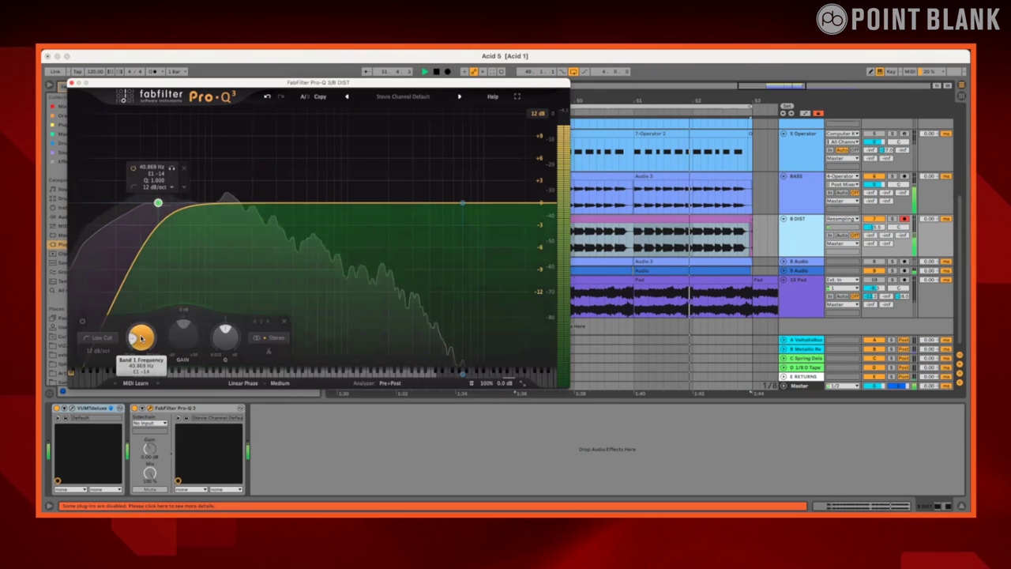
left_click_drag(141, 338, 141, 339)
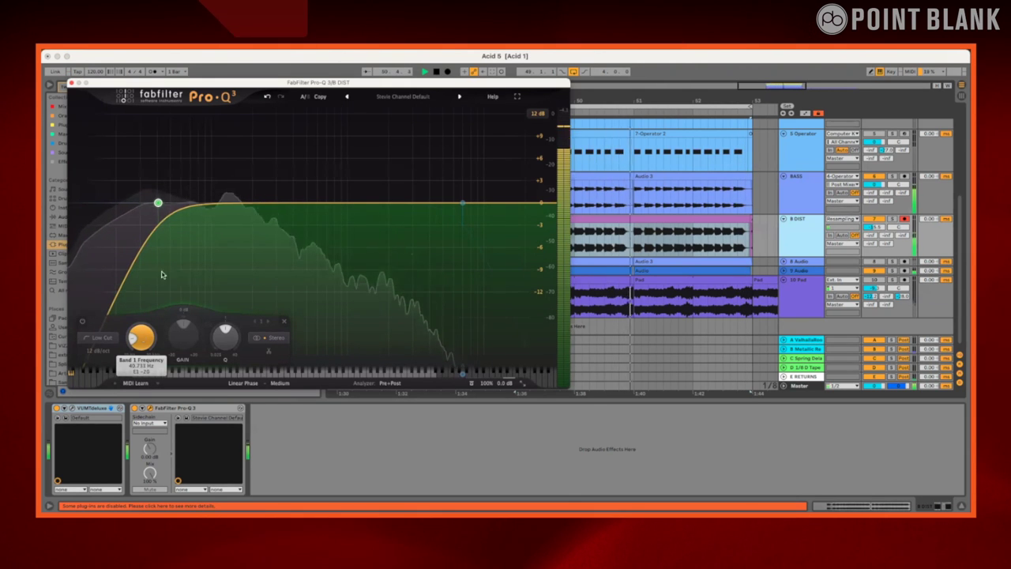
Add a second low cut band in Pro-Q 3, set its stereo placement to Side and raise its frequency to about 70 Hz
left_click(112, 205)
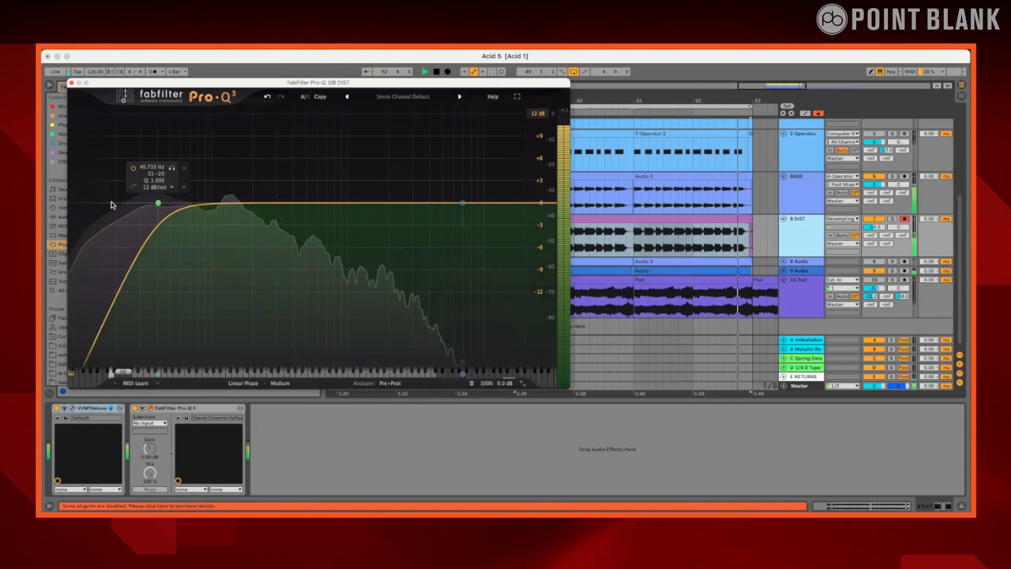
double_click(112, 203)
left_click(137, 190)
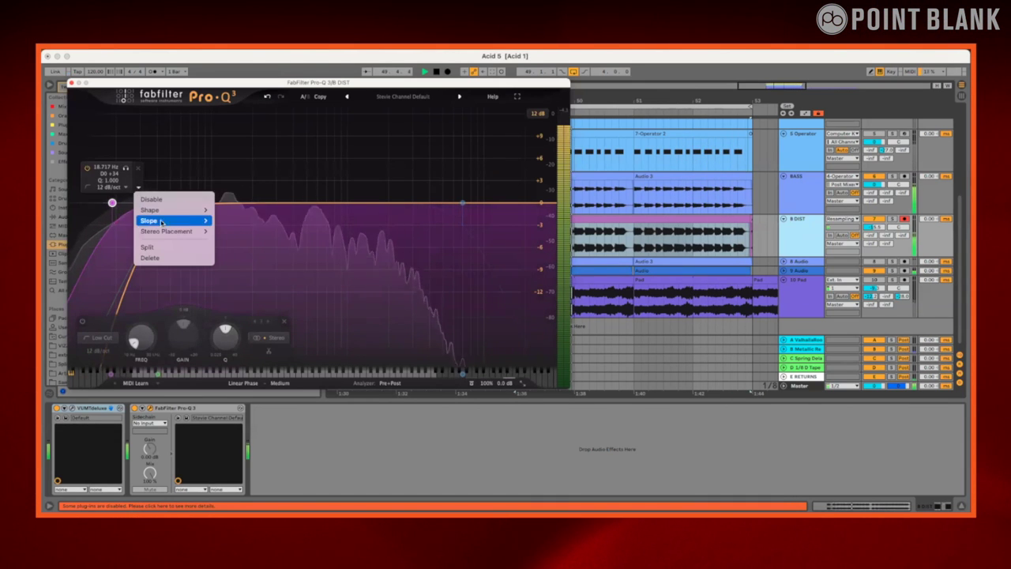
mouse_move(193, 230)
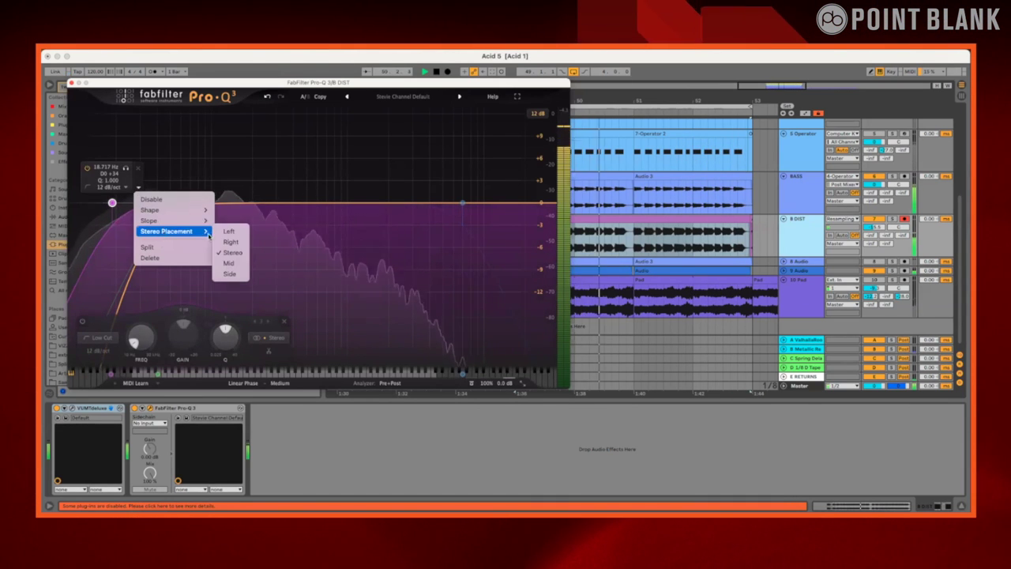
left_click(228, 274)
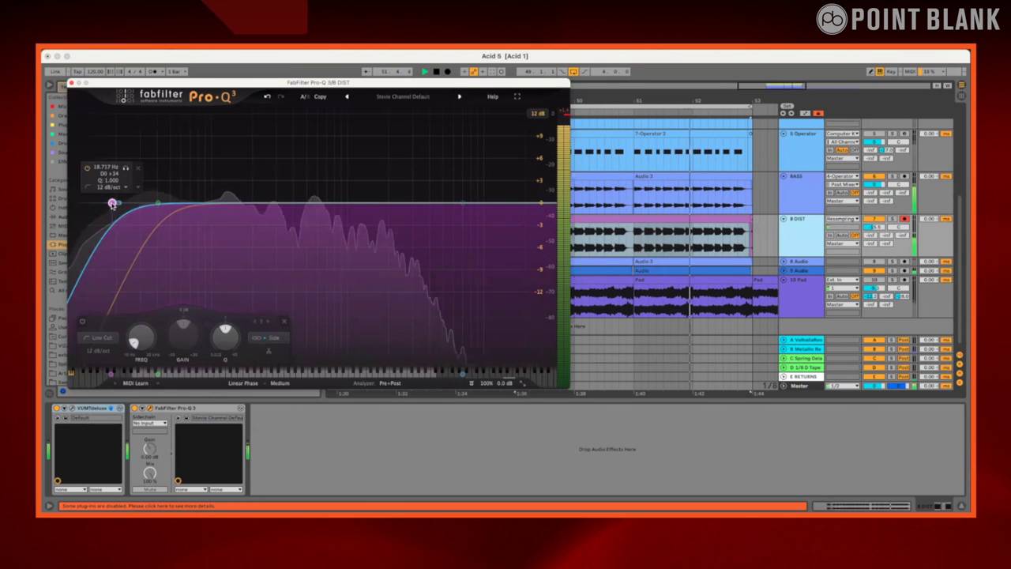
mouse_move(133, 338)
left_mouse_down()
mouse_move(134, 307)
mouse_move(133, 323)
left_mouse_up()
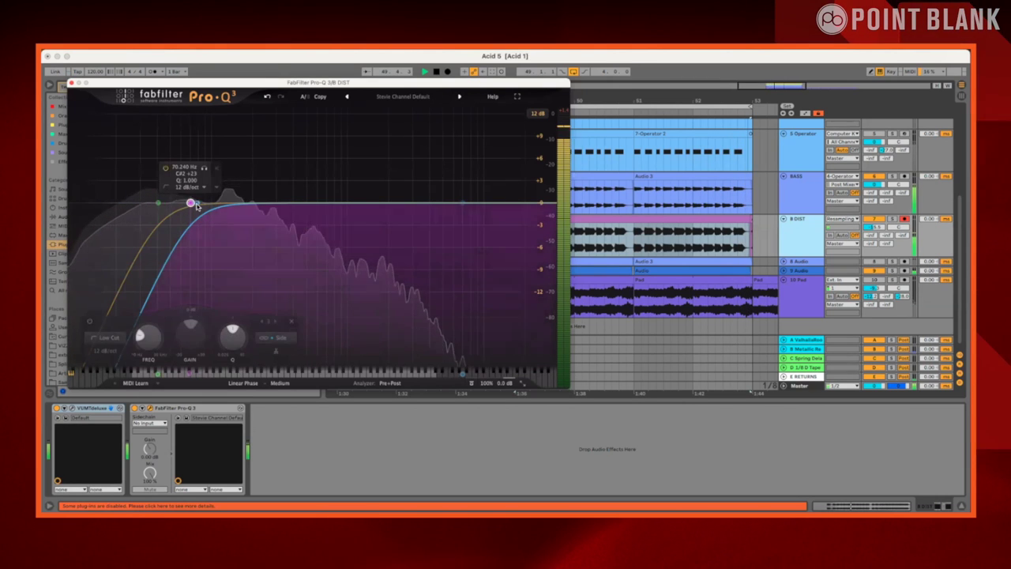
key("space")
Add a bell band in Pro-Q 3 on the Side channel, boosting about 1.08 dB around 1783 Hz, and play the loop
left_click(317, 204)
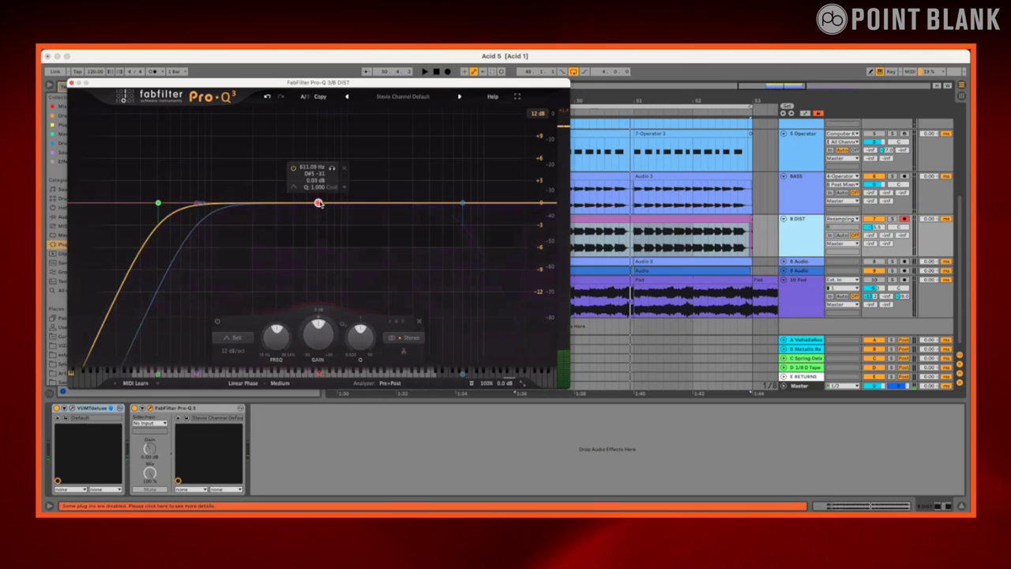
mouse_move(294, 187)
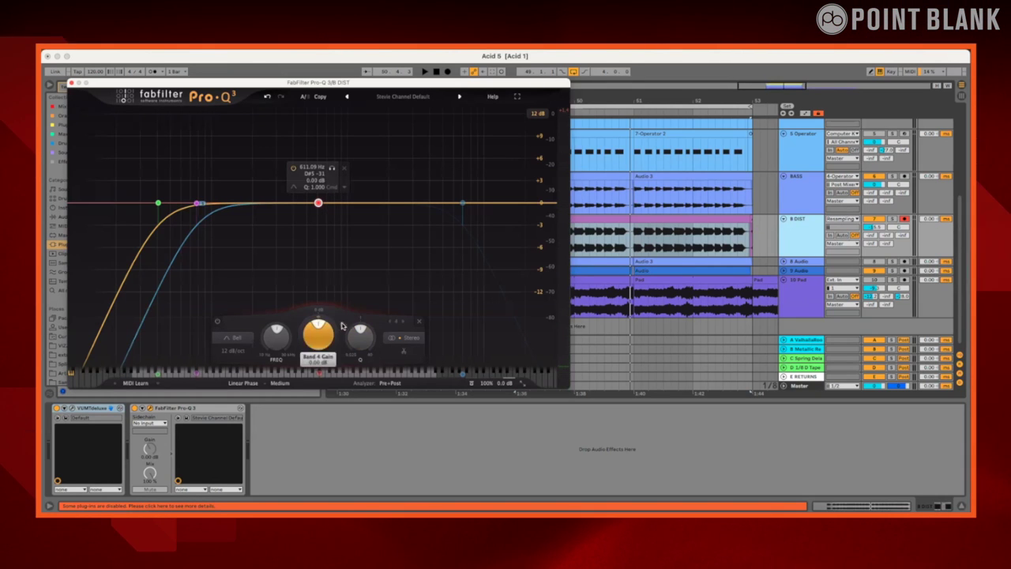
left_click(343, 190)
mouse_move(399, 257)
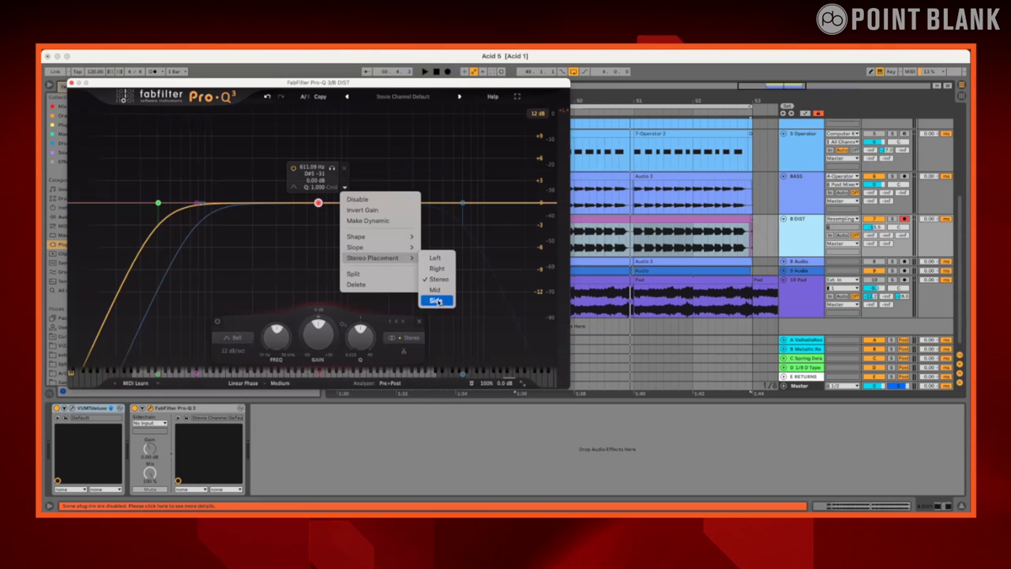
left_click(437, 301)
left_click_drag(320, 206, 382, 198)
key("space")
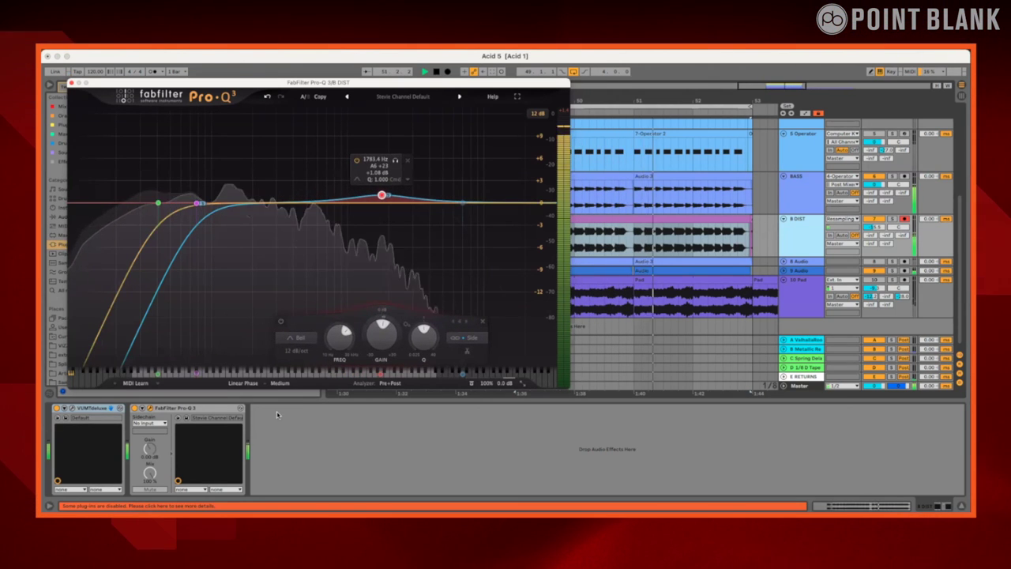
Compare B DIST with Pro-Q 3 bypassed, raise the side low cut to about 124.57 Hz and close the EQ window
left_click(135, 407)
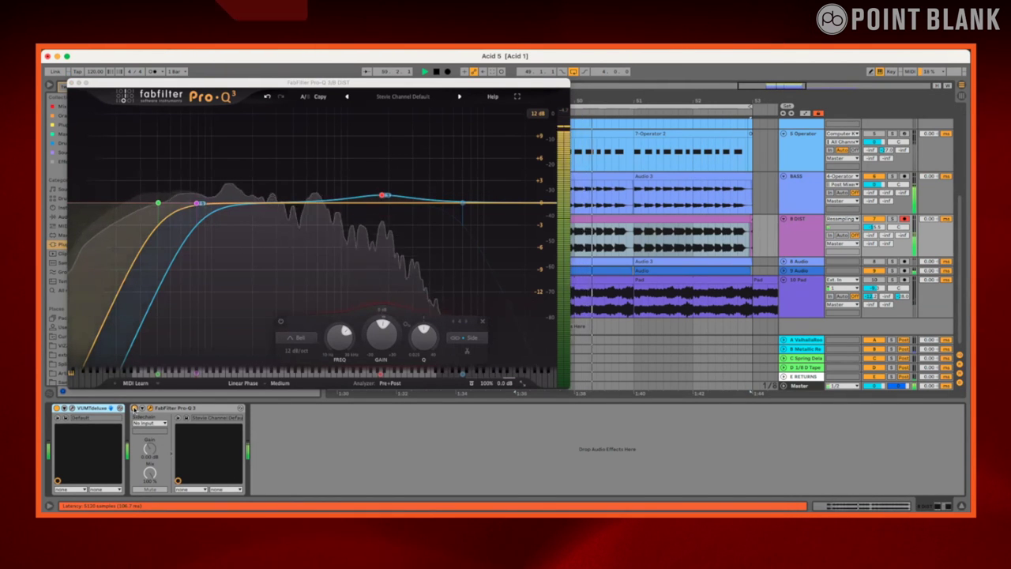
left_click(221, 212)
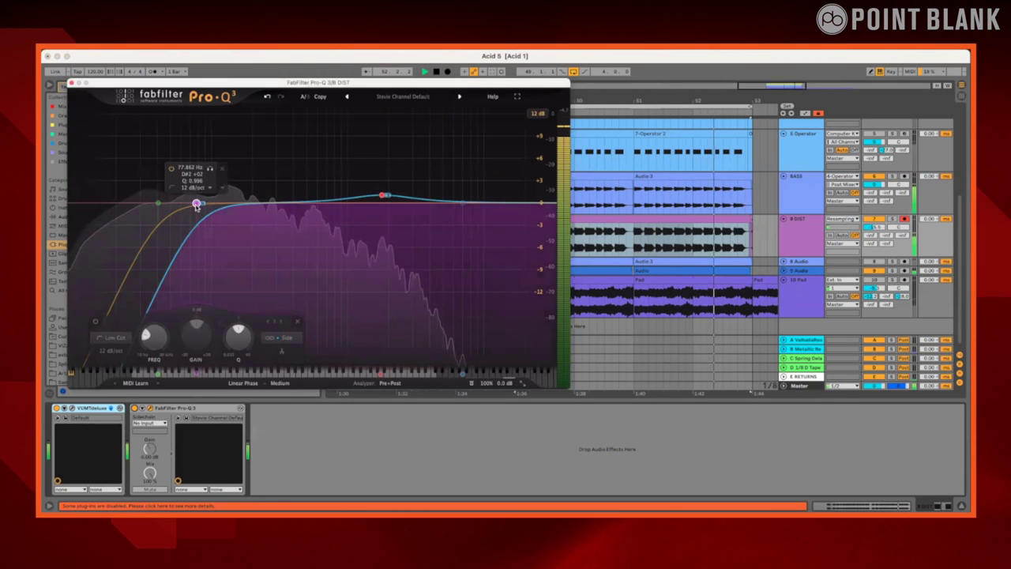
left_click_drag(155, 339, 153, 317)
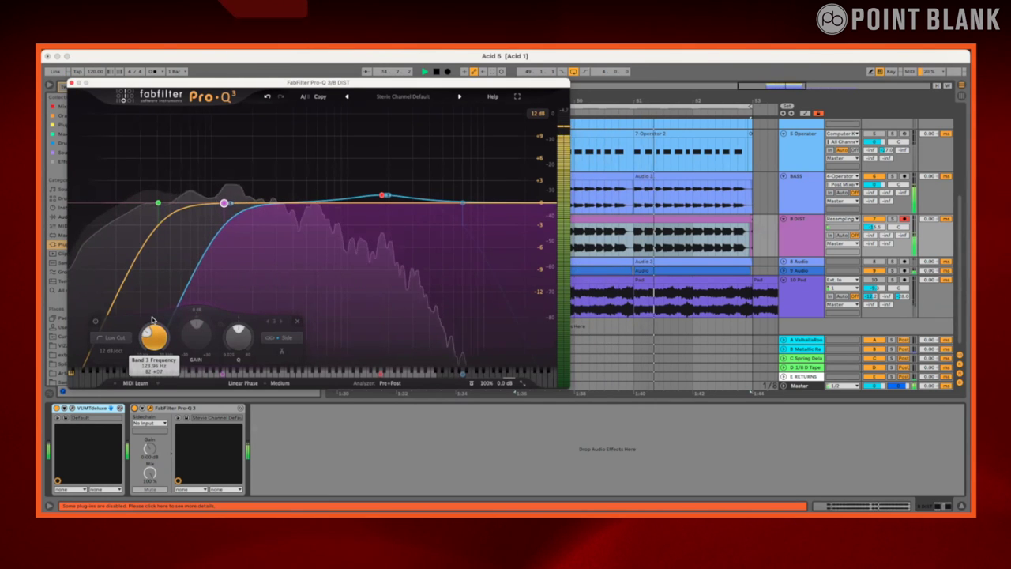
left_click_drag(153, 318, 152, 317)
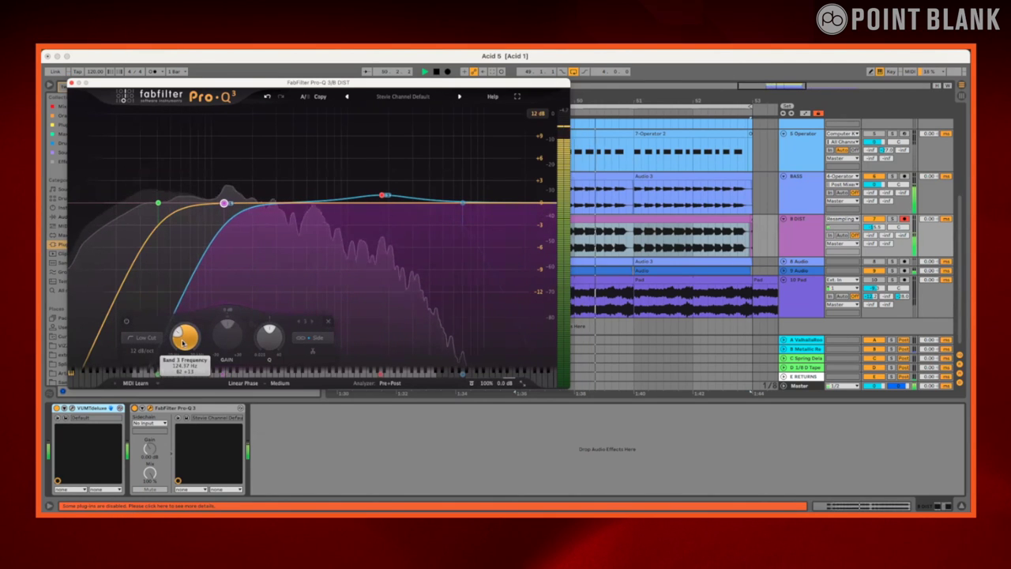
left_click(71, 82)
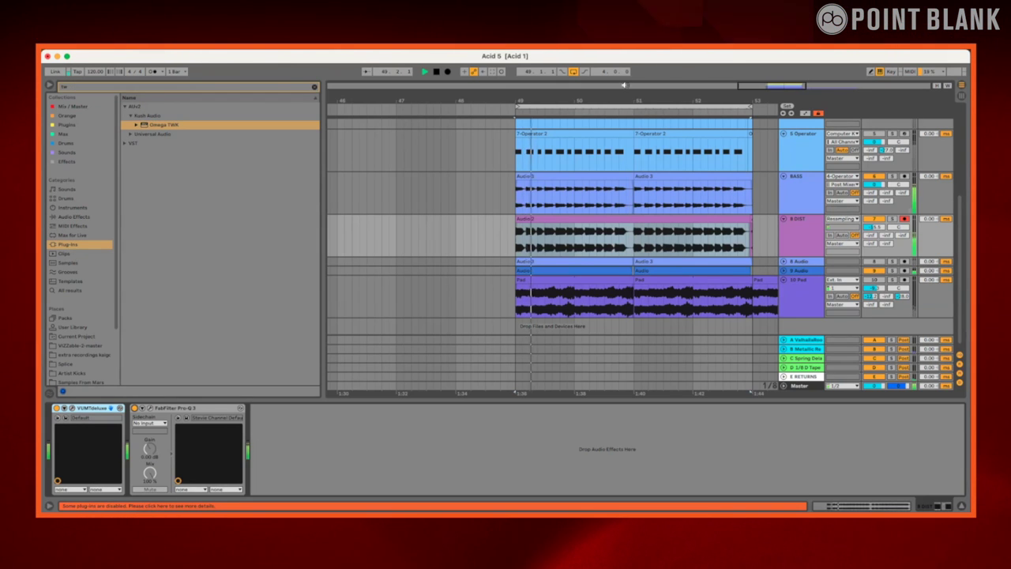
Lower B DIST's track volume slightly, and group it with the BASS track in a collapsed group named BASS
left_click_drag(858, 231, 858, 262)
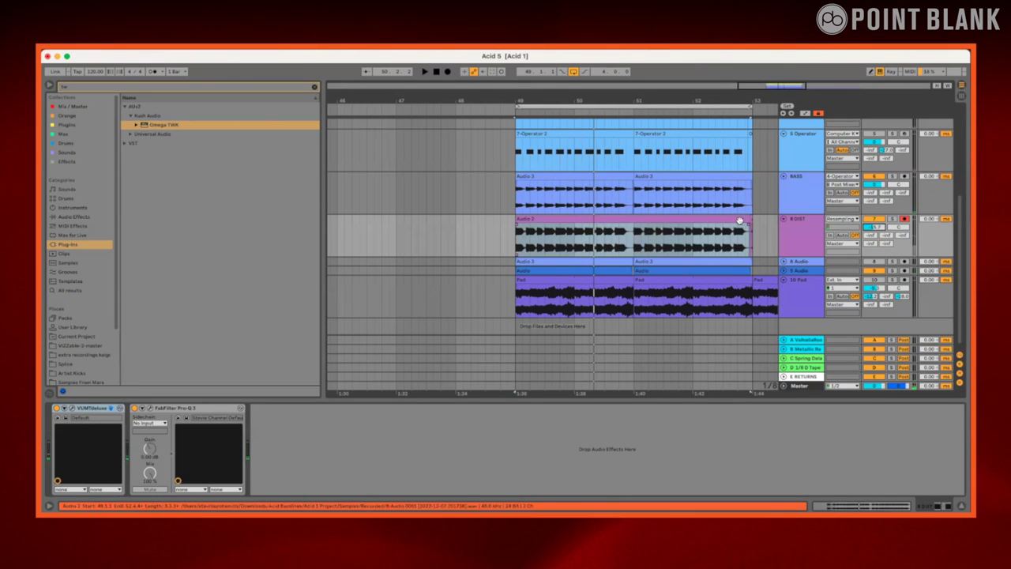
left_click(786, 204)
left_click(814, 218)
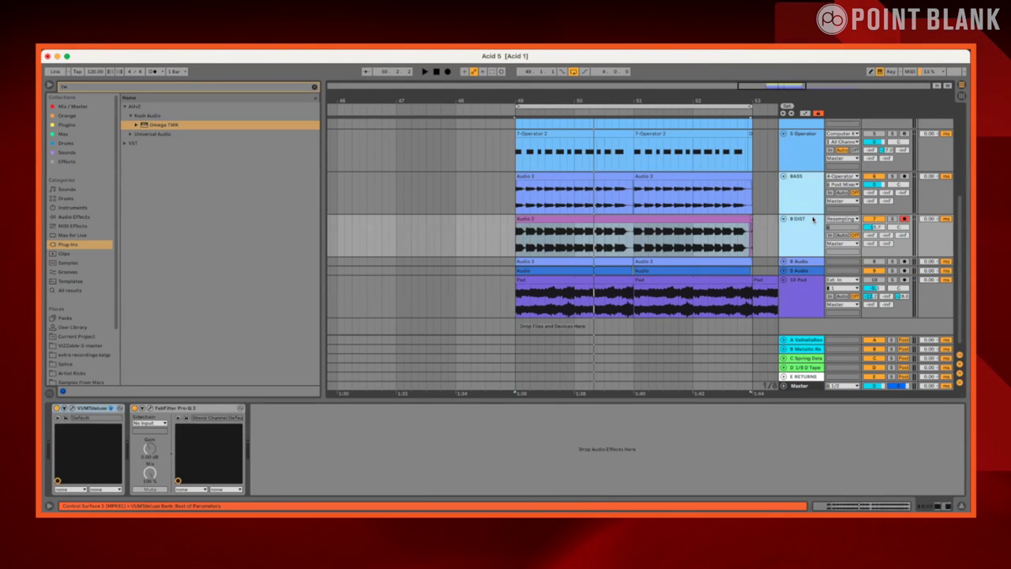
key("super+g")
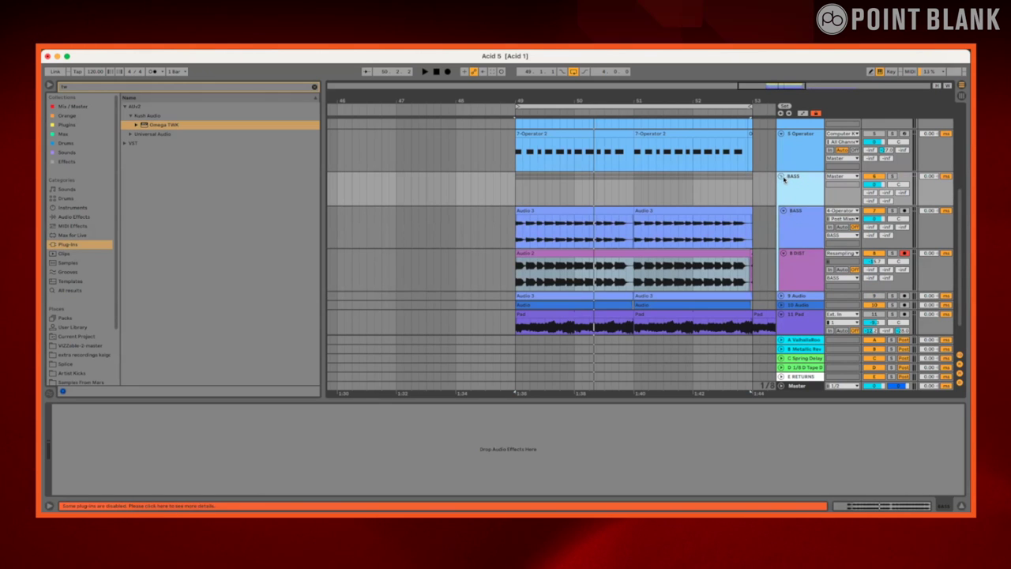
left_click(782, 177)
Group the two BD 909 Color tracks and name the group KICK
scroll(797, 158, "up", 5)
key("space")
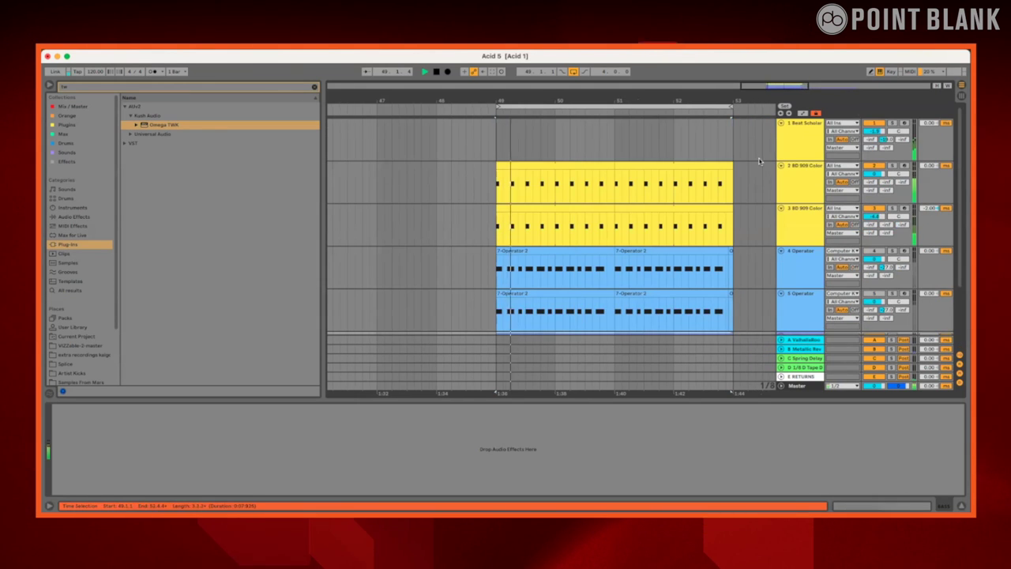
left_click(790, 178)
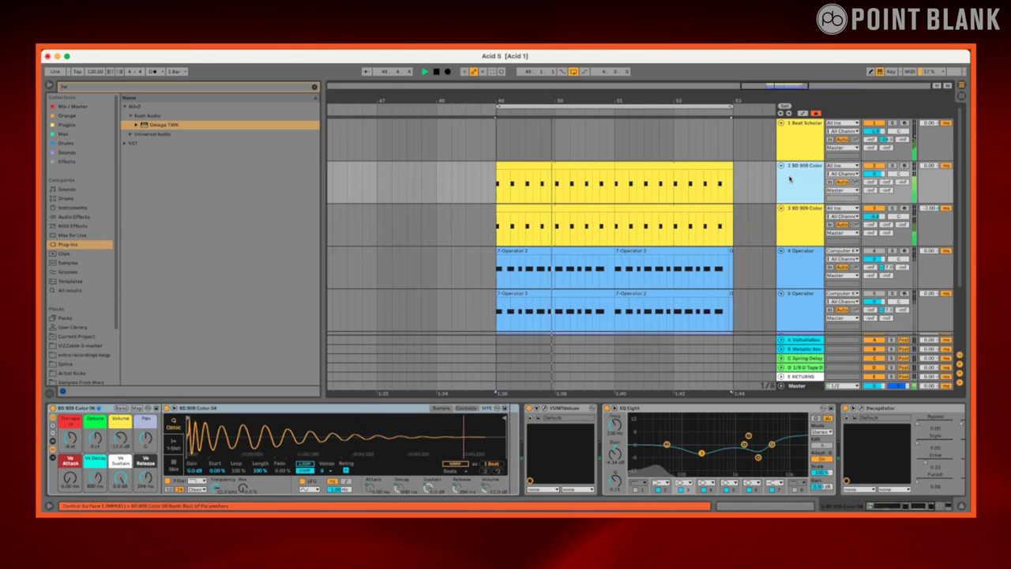
key("space")
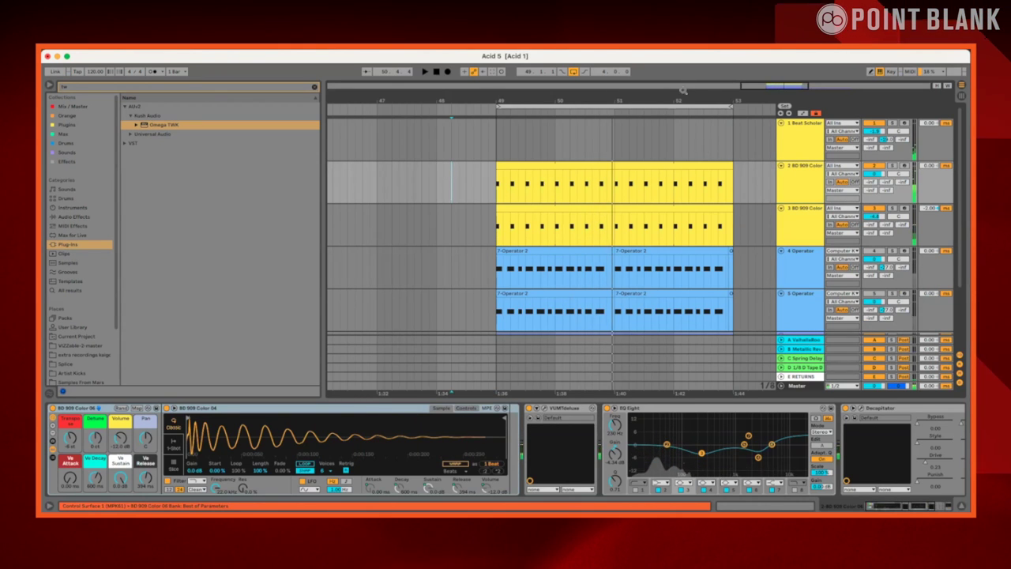
left_click(698, 105)
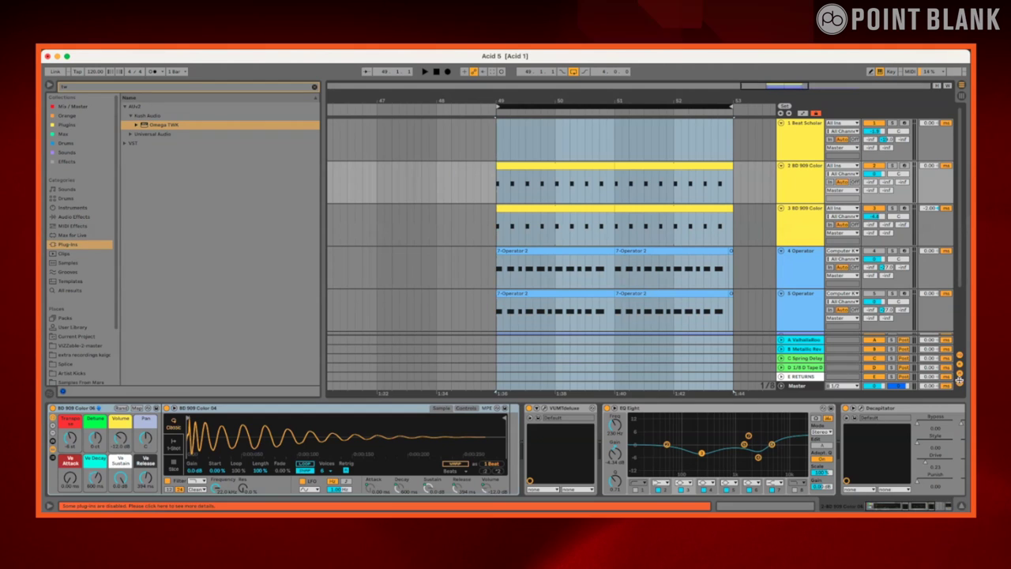
left_click(804, 190)
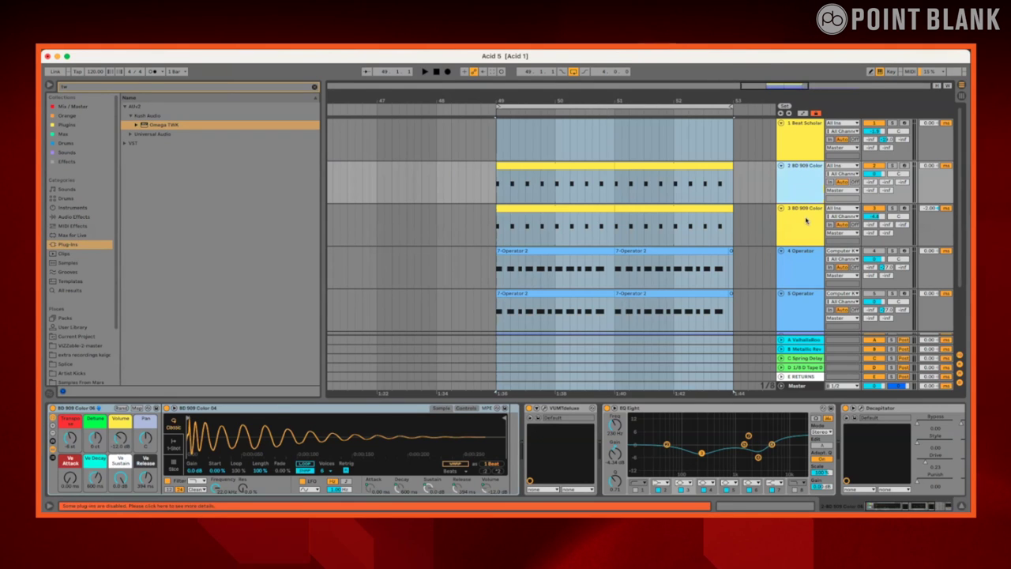
left_click(806, 221, "shift")
key("super+g")
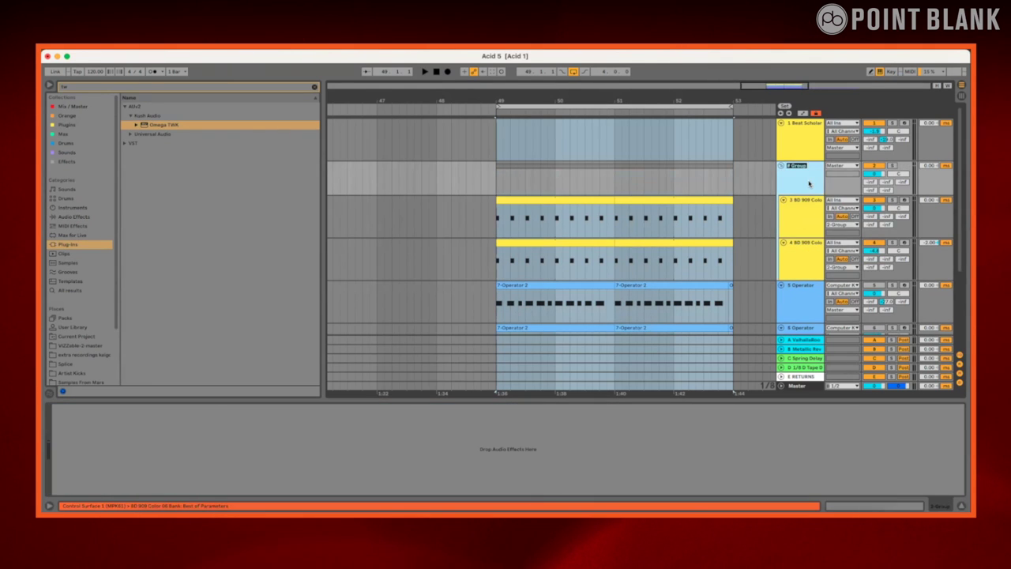
key("space")
Solo the KICK group, audition its first BD 909 Color track alone and look through that track's device chain
left_click(893, 165)
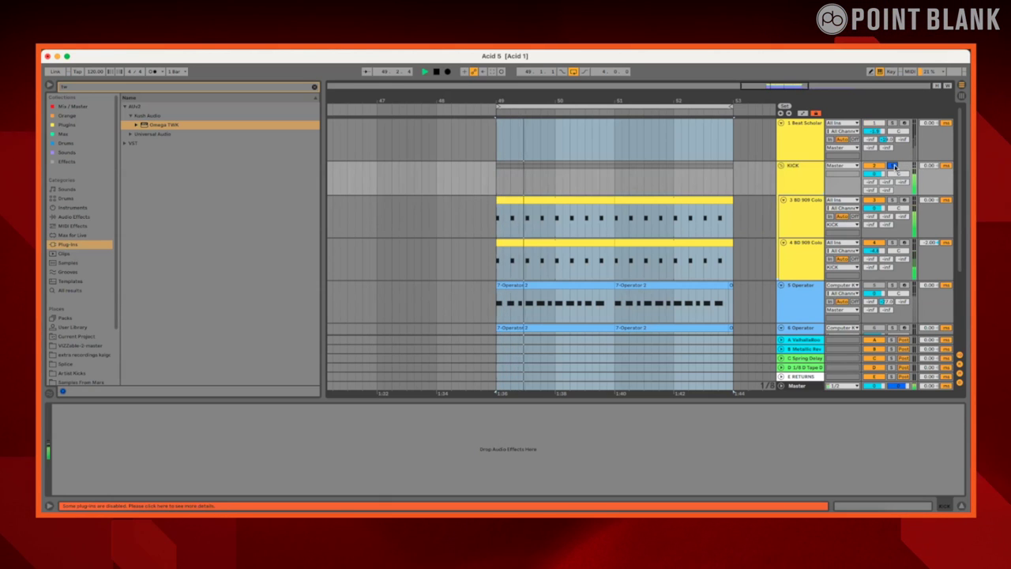
left_click(802, 217)
scroll(891, 417, "right", 5)
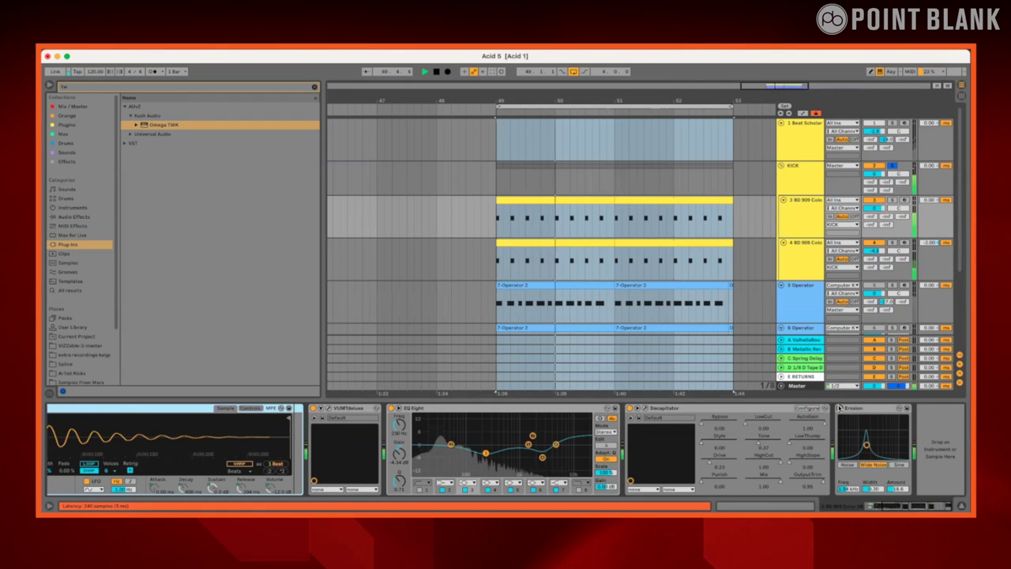
left_click(796, 209)
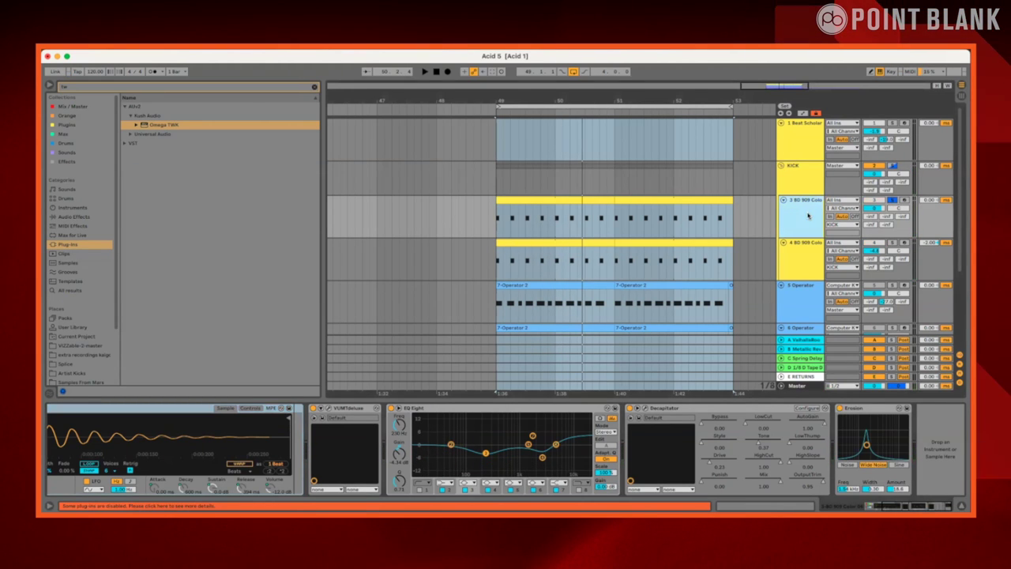
key("space")
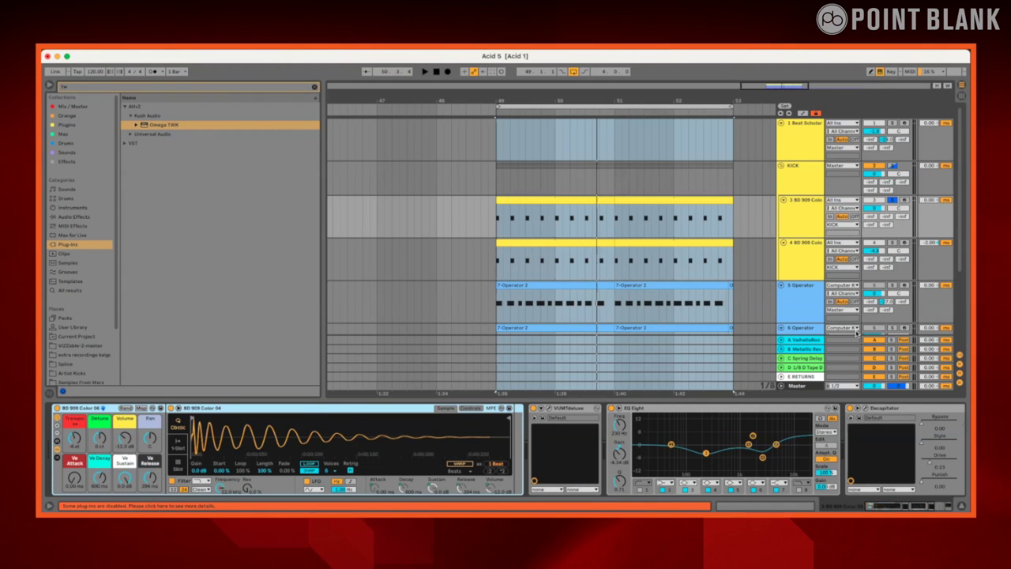
Search the plug-ins for "span" and load the VST version of Voxengo SPAN onto the Master track
left_click(794, 386)
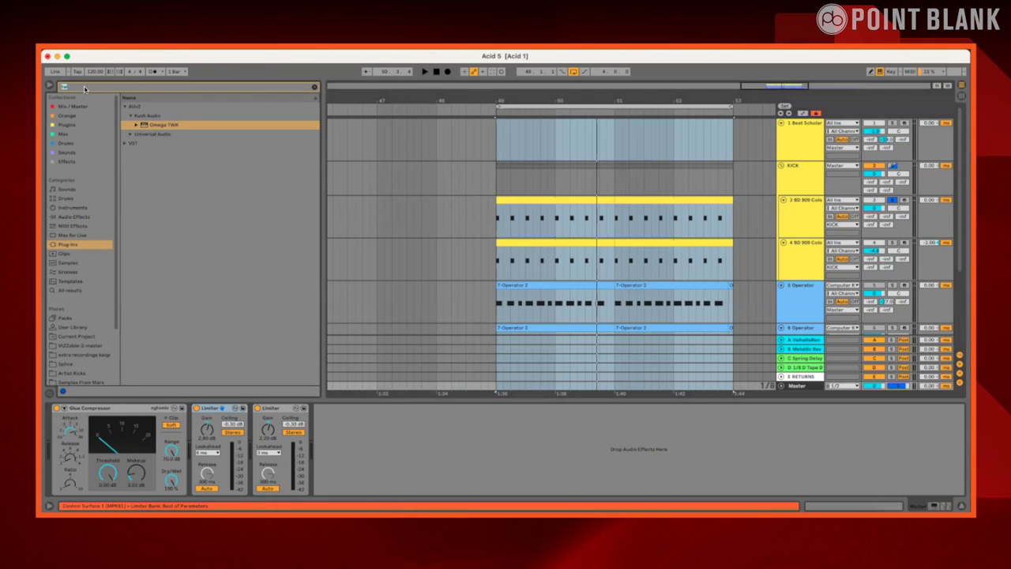
type("span")
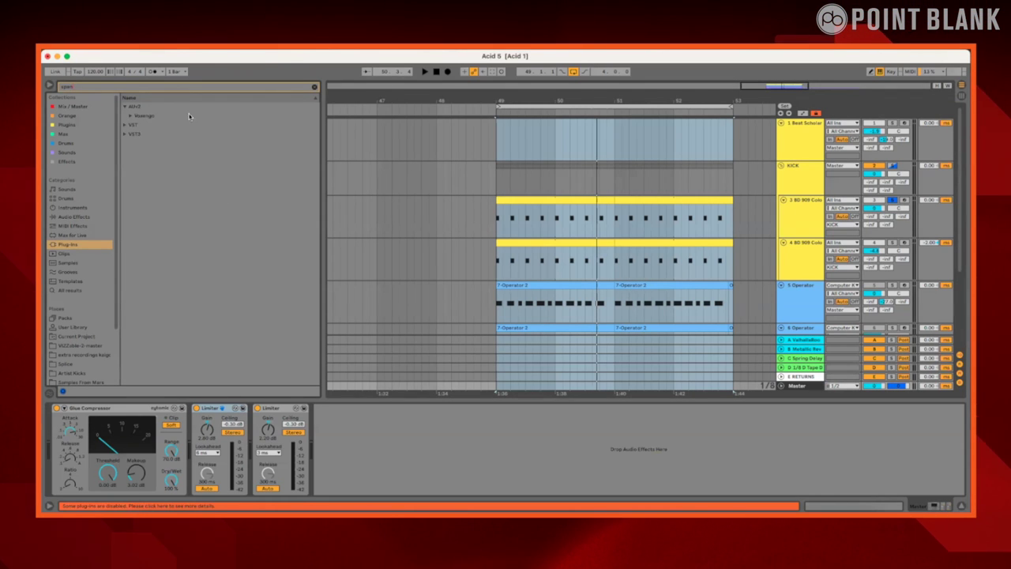
left_click(131, 125)
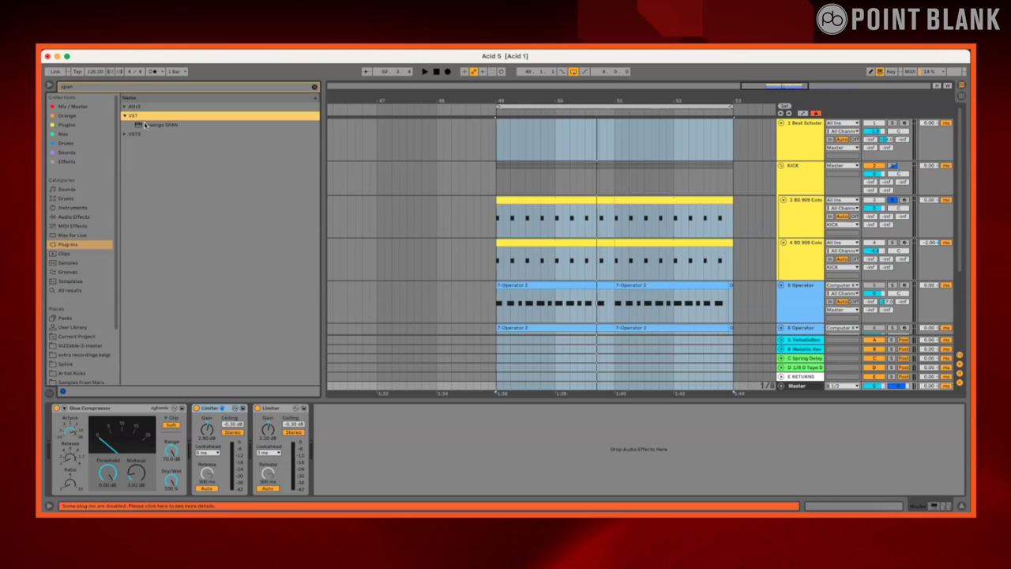
double_click(146, 125)
key("space")
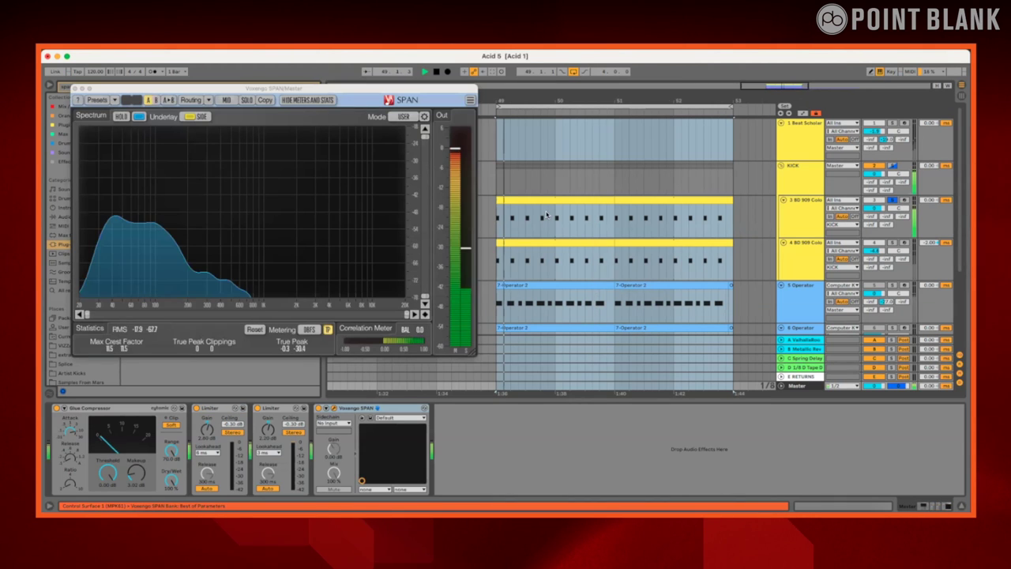
Examine the soloed kick's spectrum in SPAN during playback, switching the spectrum hold on and off
left_click(122, 118)
left_click(122, 118)
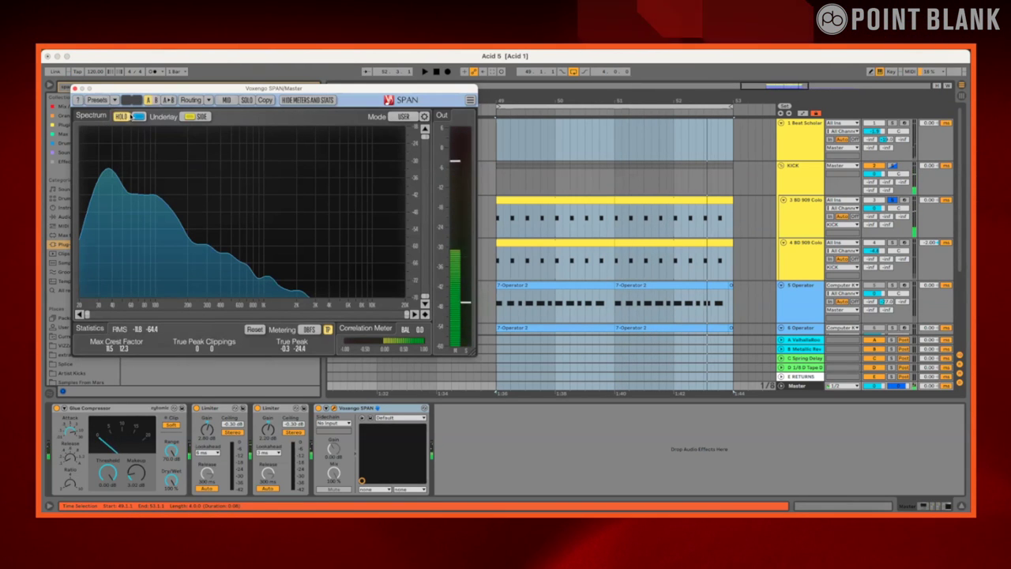
left_click(122, 117)
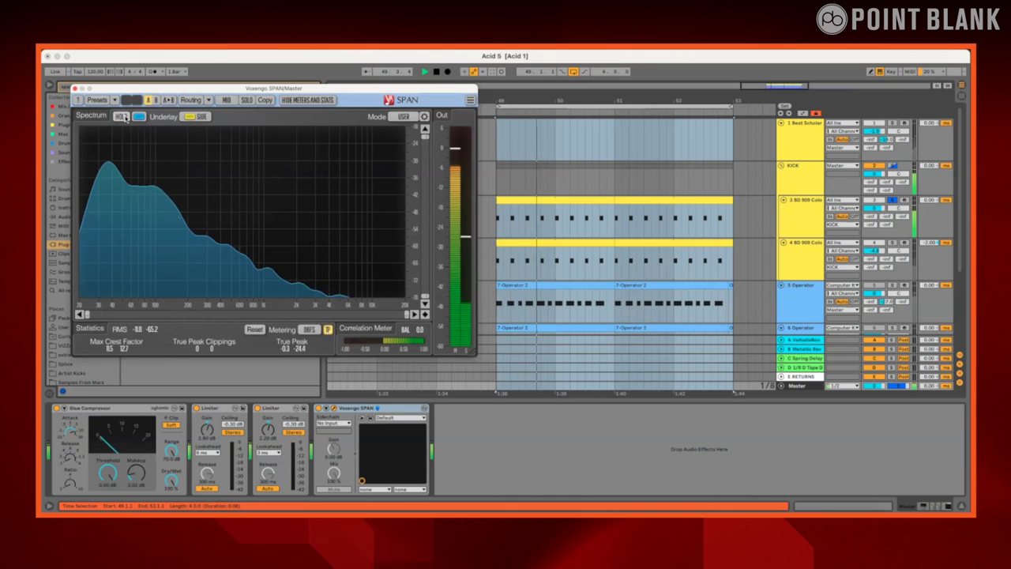
left_click(123, 117)
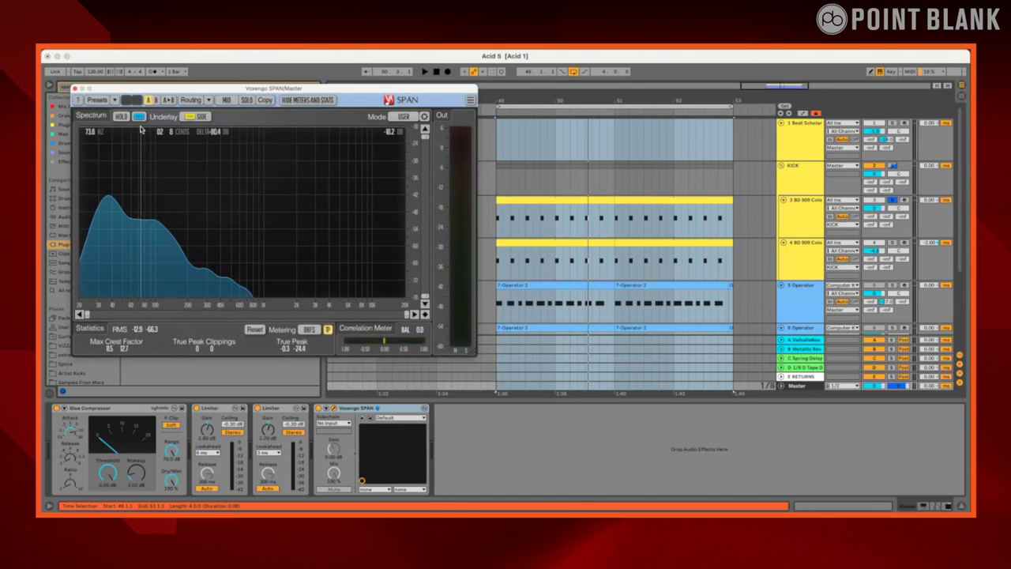
left_click(138, 116)
Solo the BASS group to compare its spectrum in SPAN with the first BD 909 track's, and inspect the kick's low-frequency peak
scroll(861, 213, "down", 5)
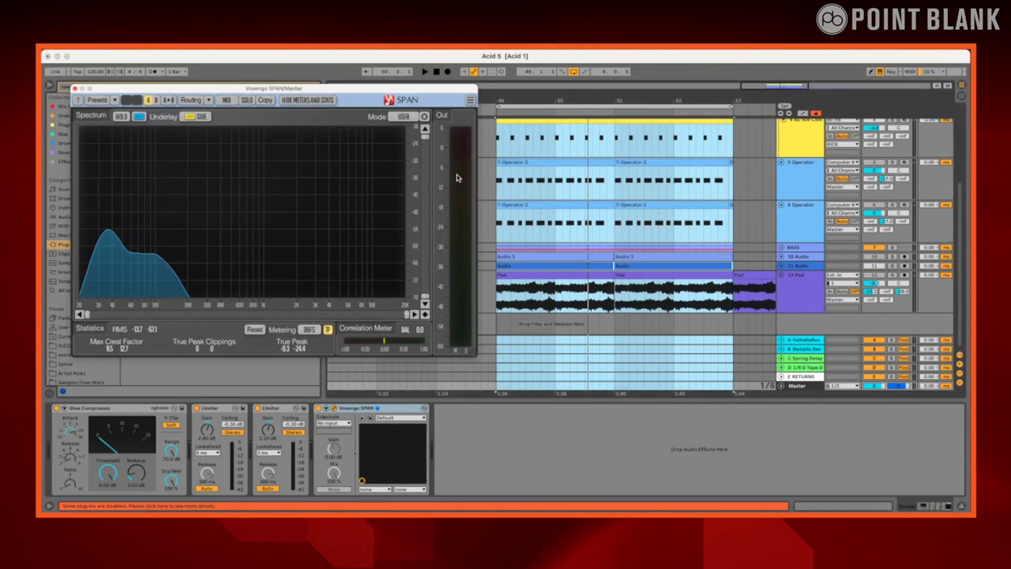
key("space")
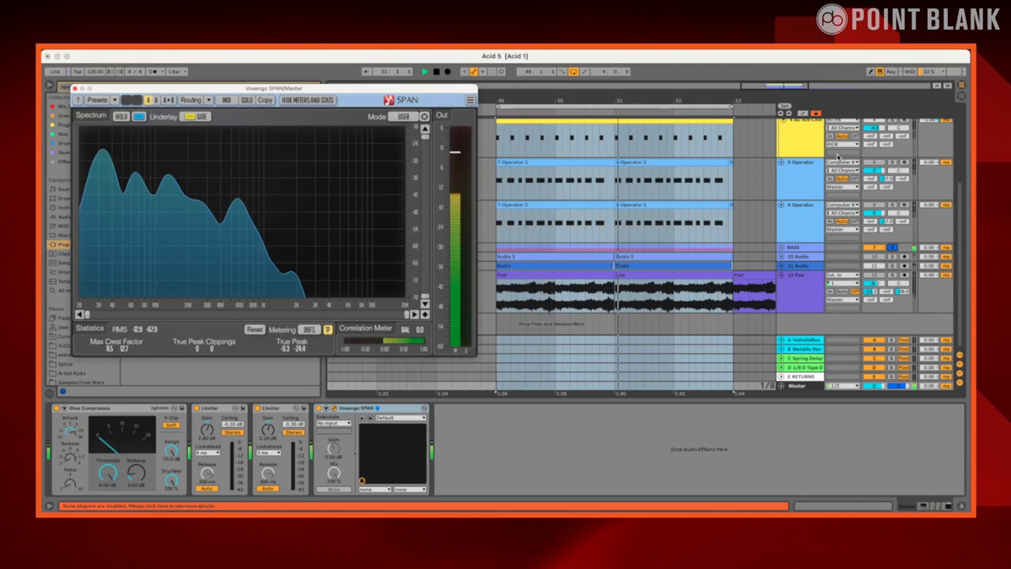
scroll(858, 178, "up", 1)
scroll(858, 178, "up", 3)
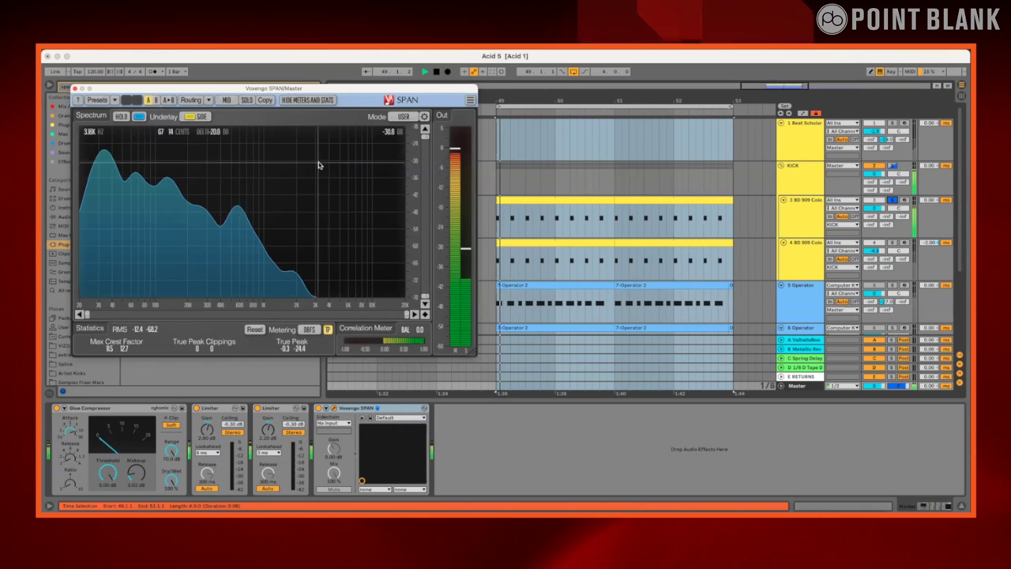
left_click(509, 172)
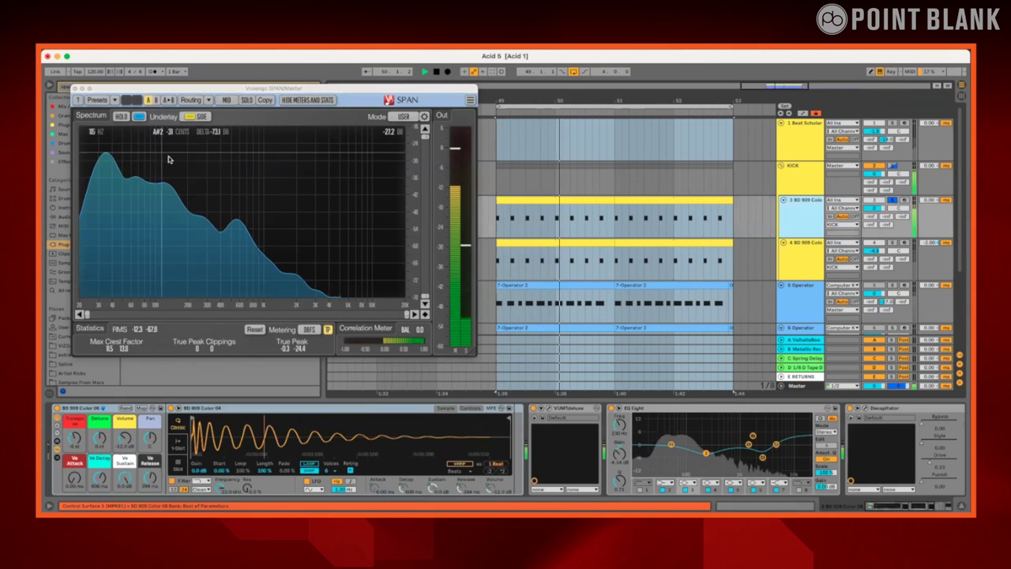
mouse_move(103, 155)
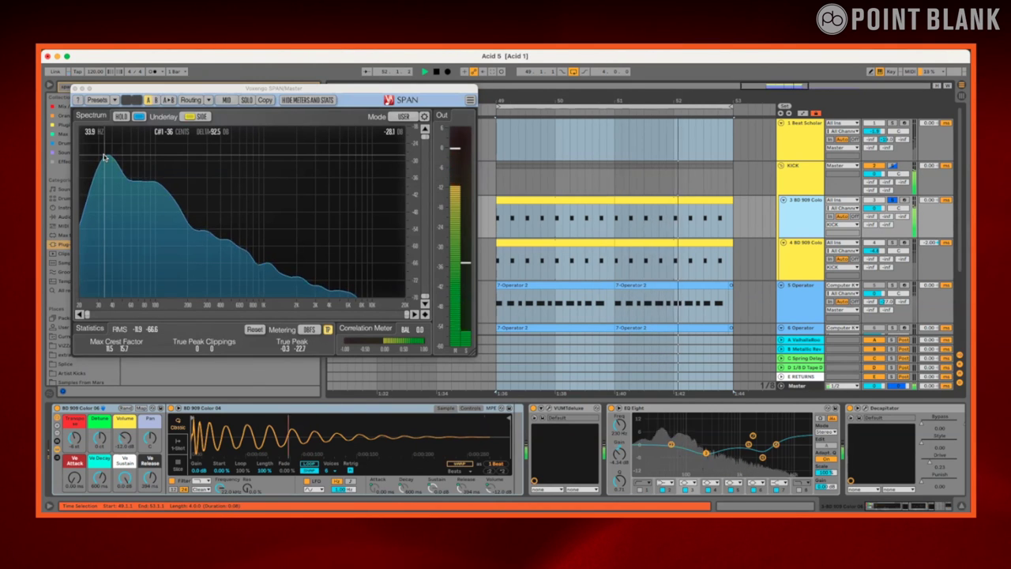
key("space")
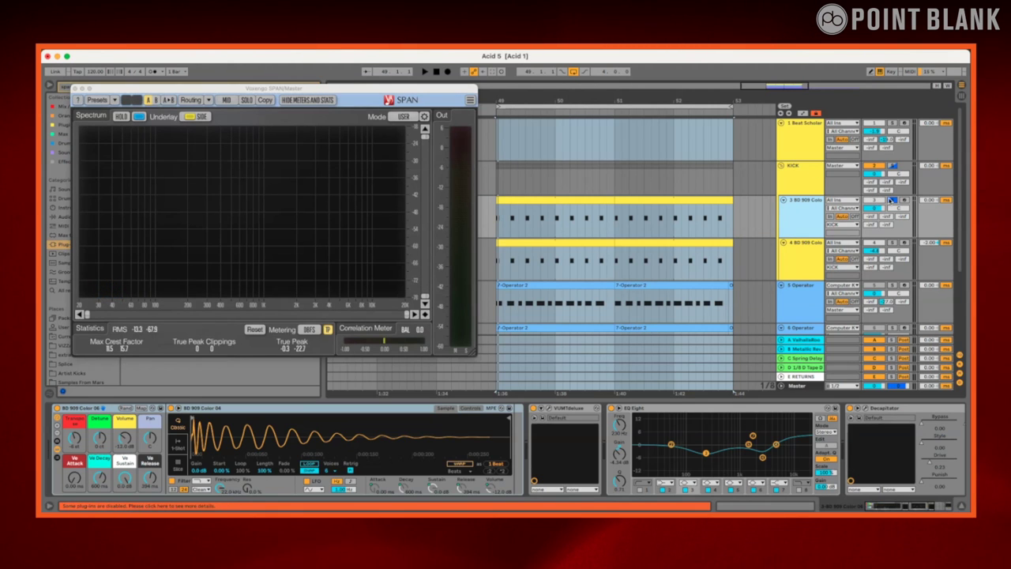
Compare the full mix with the soloed BASS group in SPAN during playback, resetting the statistics and inspecting the lowest frequency peak
key("space")
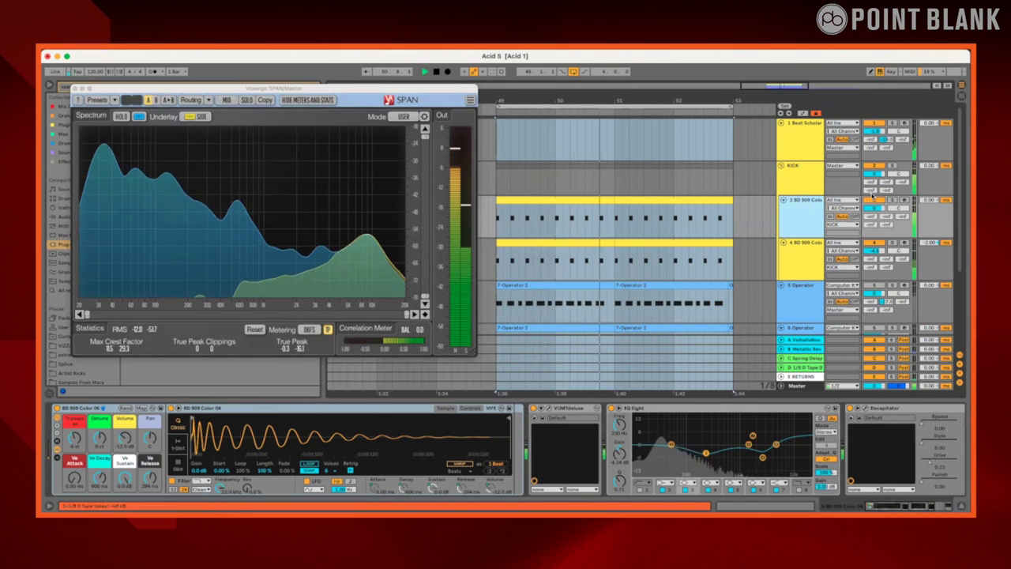
scroll(893, 248, "down", 5)
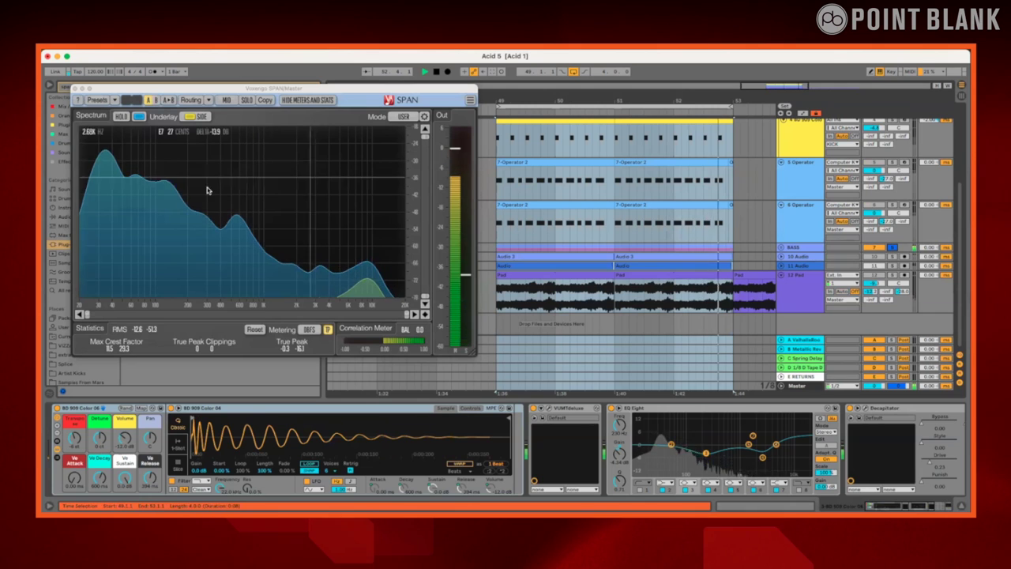
left_click(253, 330)
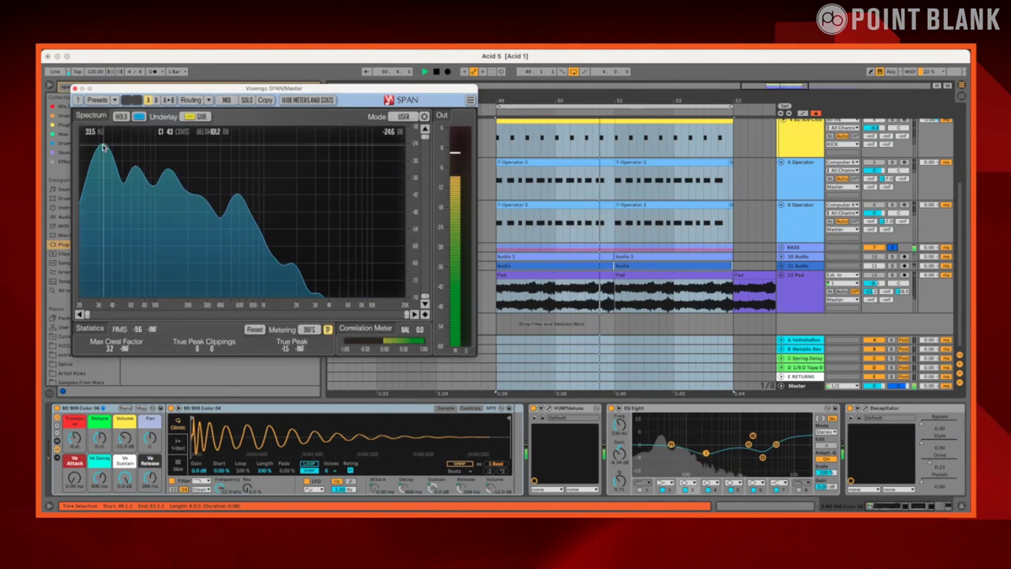
Audition a changed Transpose setting on the first BD 909 Color kick during playback and close the SPAN window
scroll(673, 228, "up", 5)
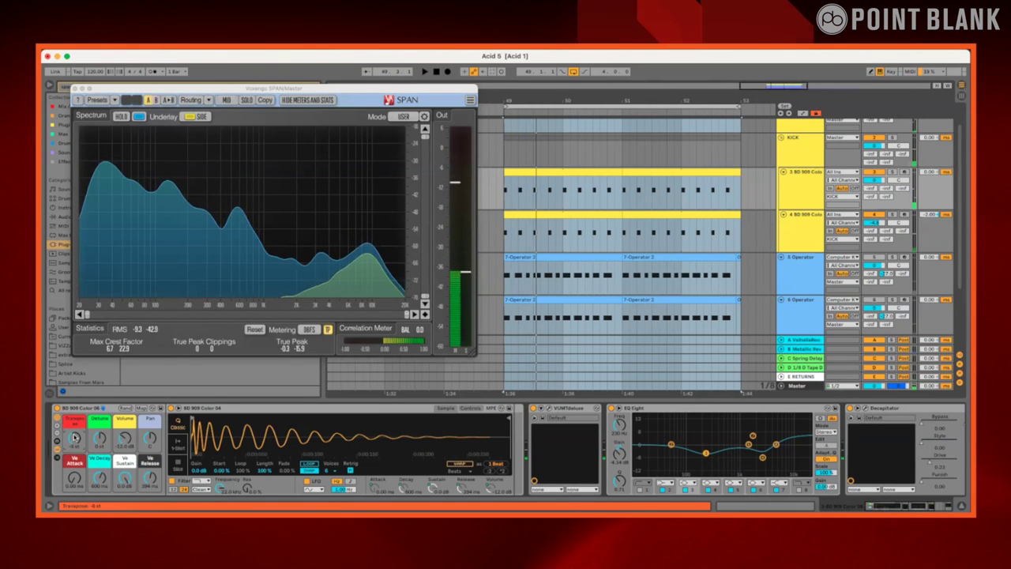
left_click_drag(75, 437, 75, 454)
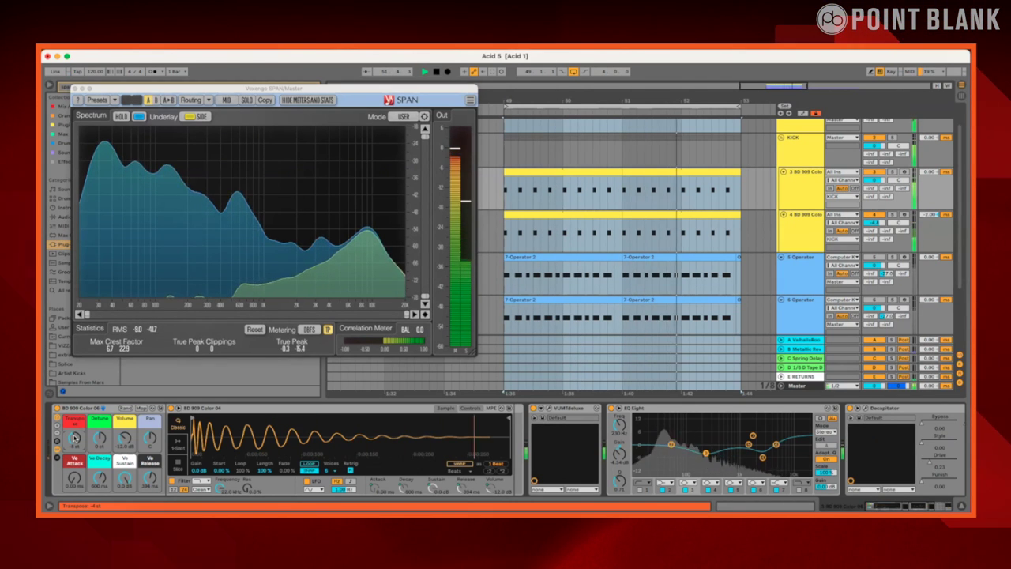
key("space")
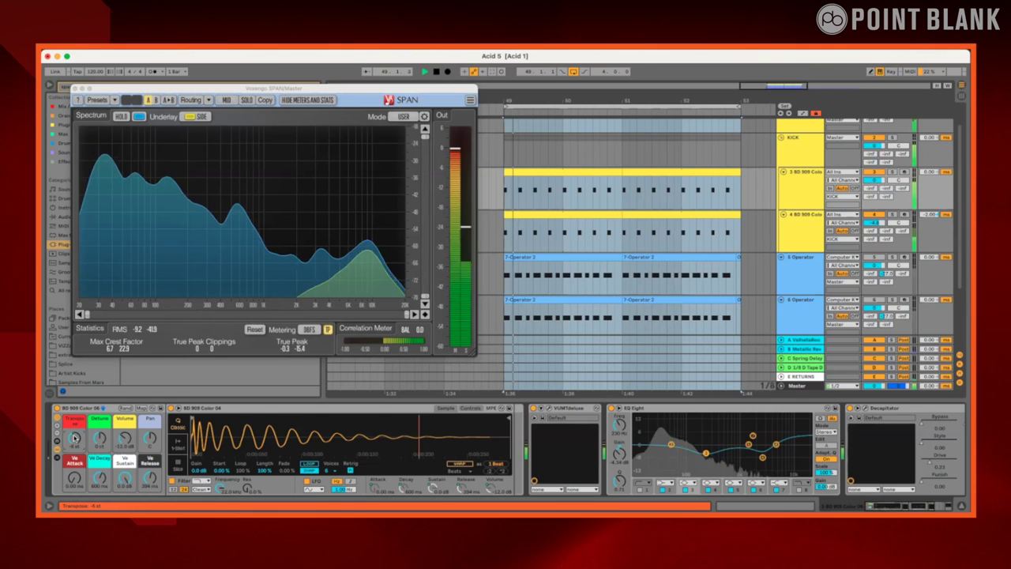
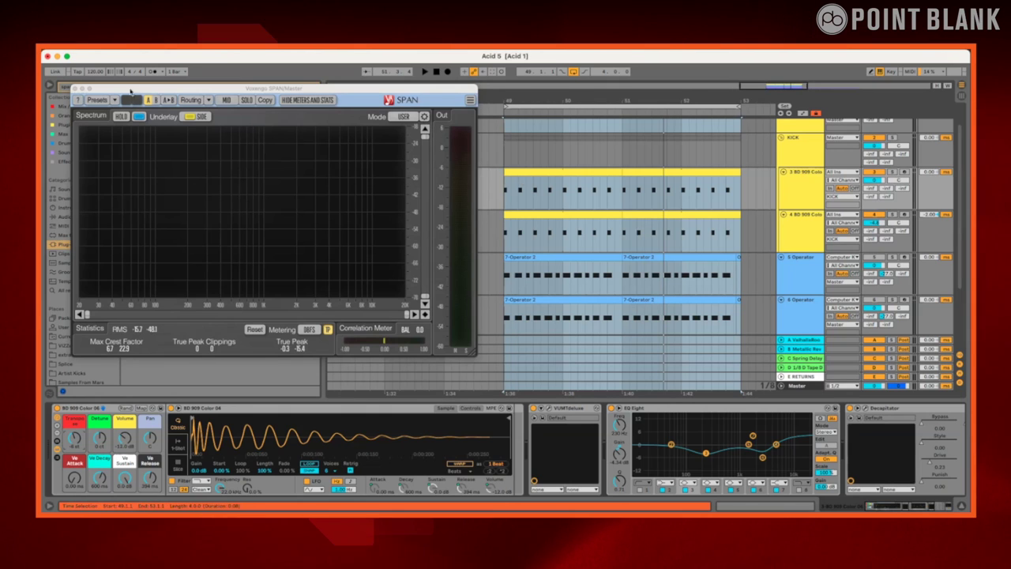
left_click(74, 89)
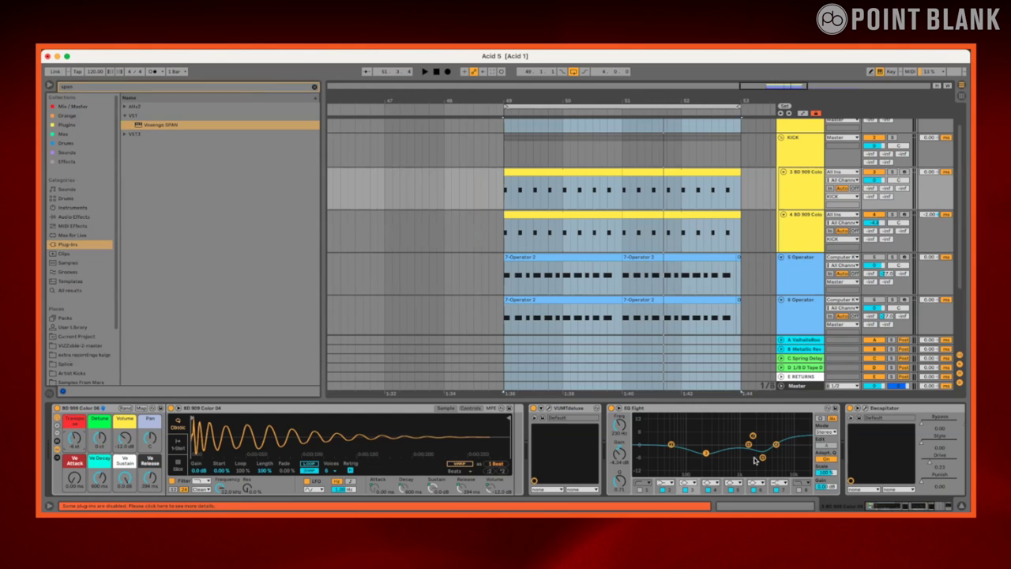
Solo and play the second BD 909 Color track and look through its device chain to the end
scroll(755, 244, "up", 2)
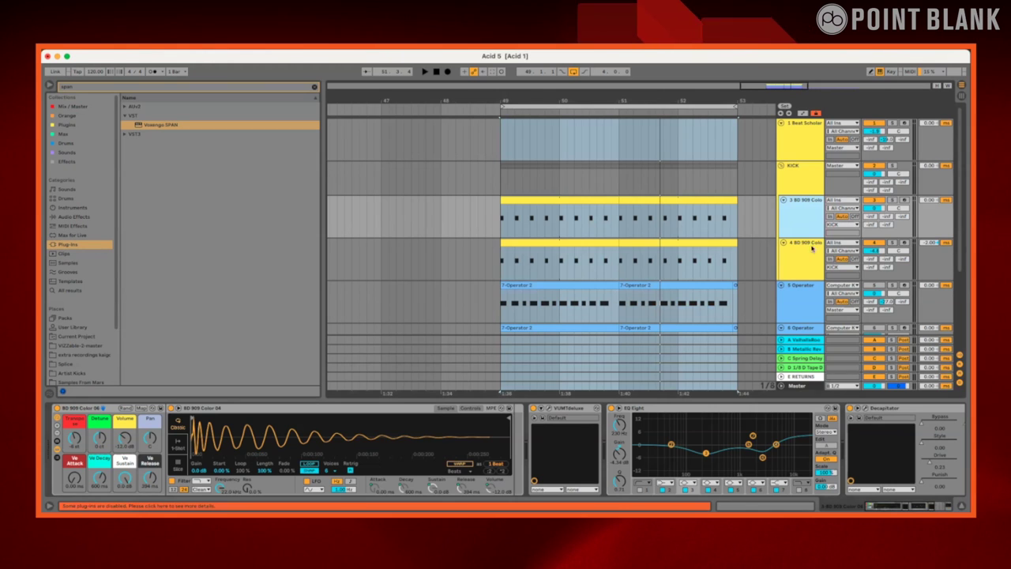
left_click(892, 244)
key("space")
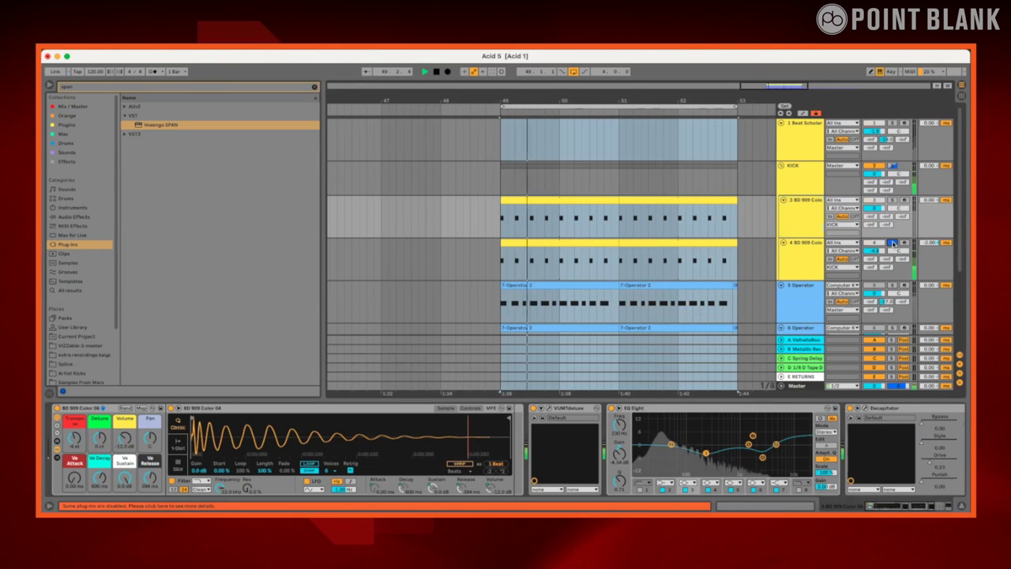
left_click(790, 266)
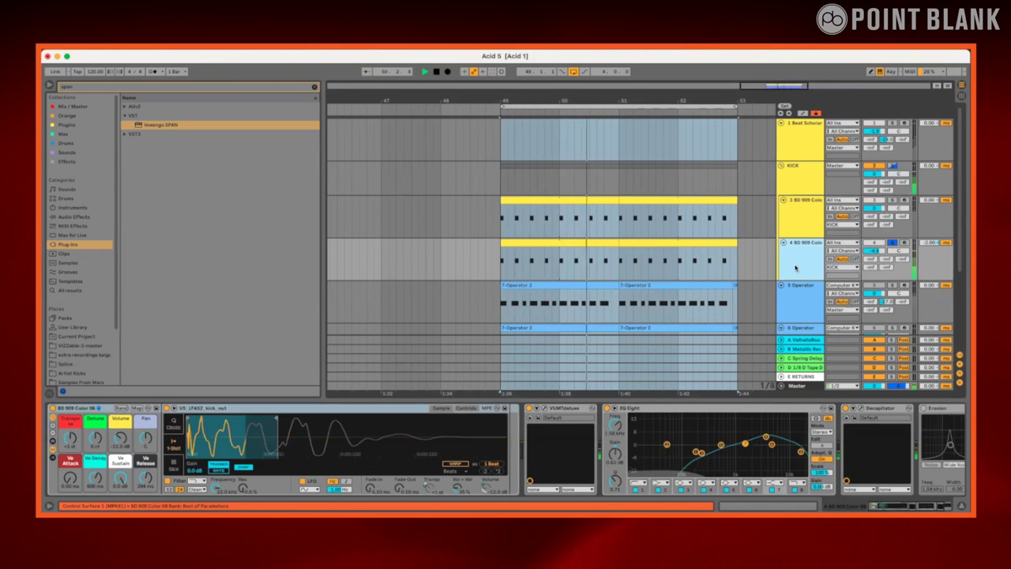
left_click(876, 408)
left_click(764, 417)
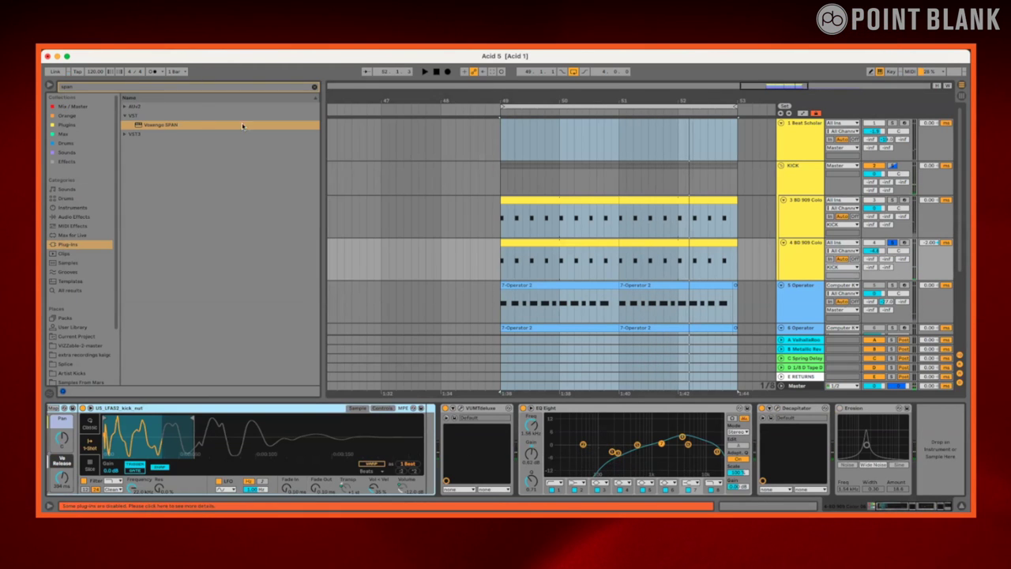
Unfold the BASS group and look through the device chains of the group, its BASS track and B DIST
scroll(570, 291, "down", 3)
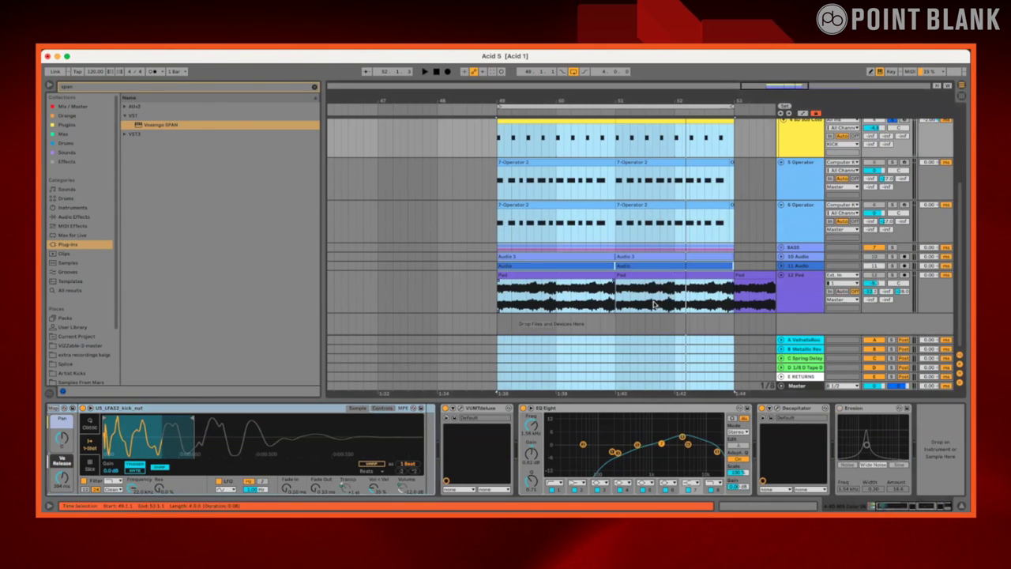
left_click(804, 250)
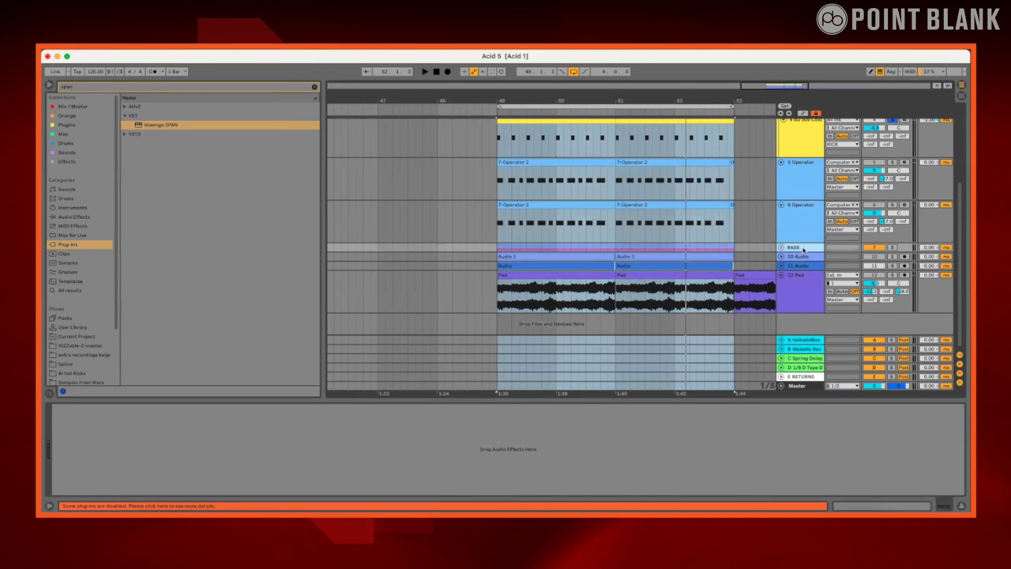
left_click(781, 247)
left_click(806, 279)
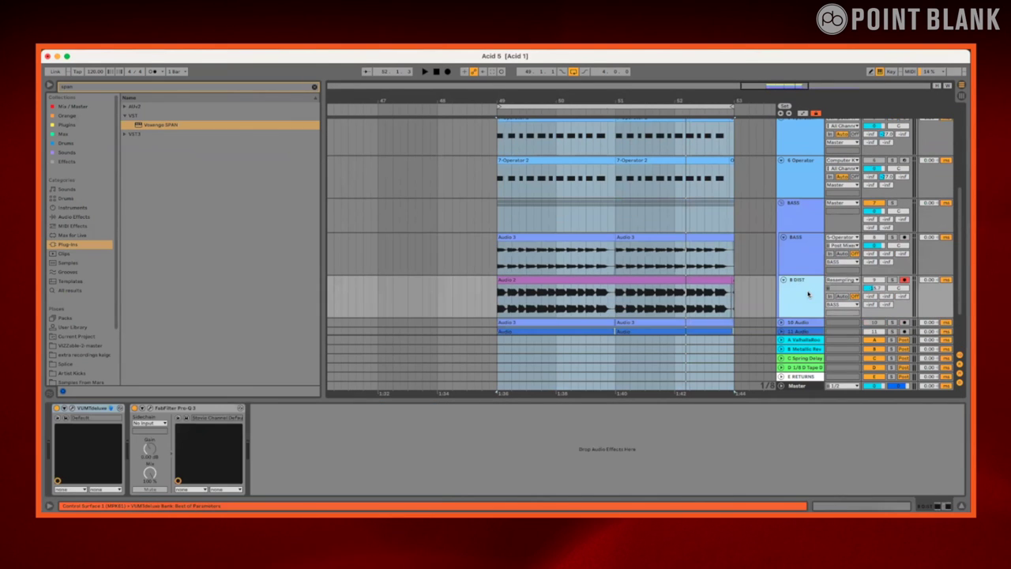
left_click(804, 252)
left_click(804, 215)
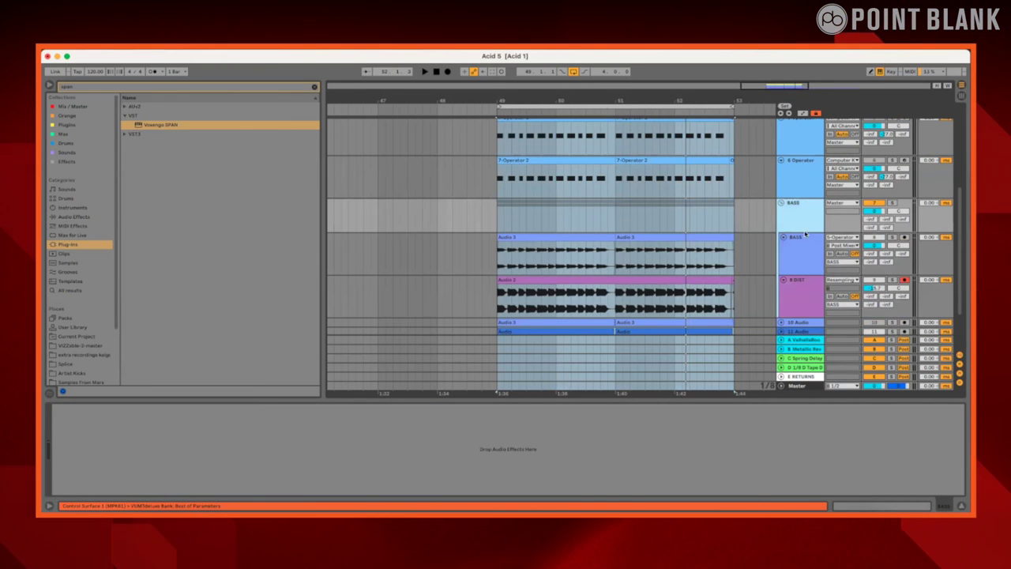
left_click(804, 194)
left_click(796, 266)
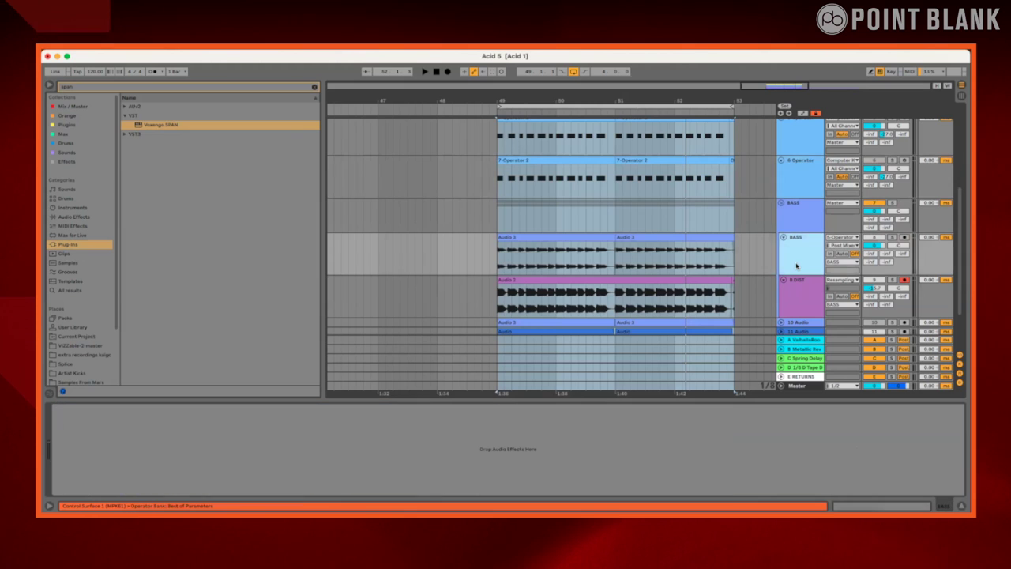
left_click(794, 307)
Look up Kush Audio's Omega TWK in the plug-ins and clear the search
left_click(110, 87)
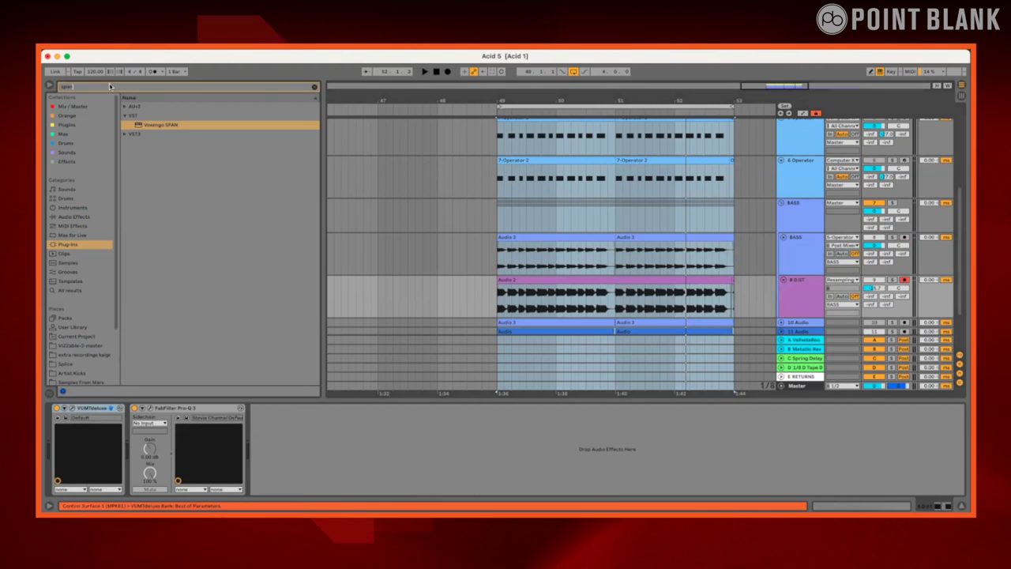
scroll(794, 260, "down", 3)
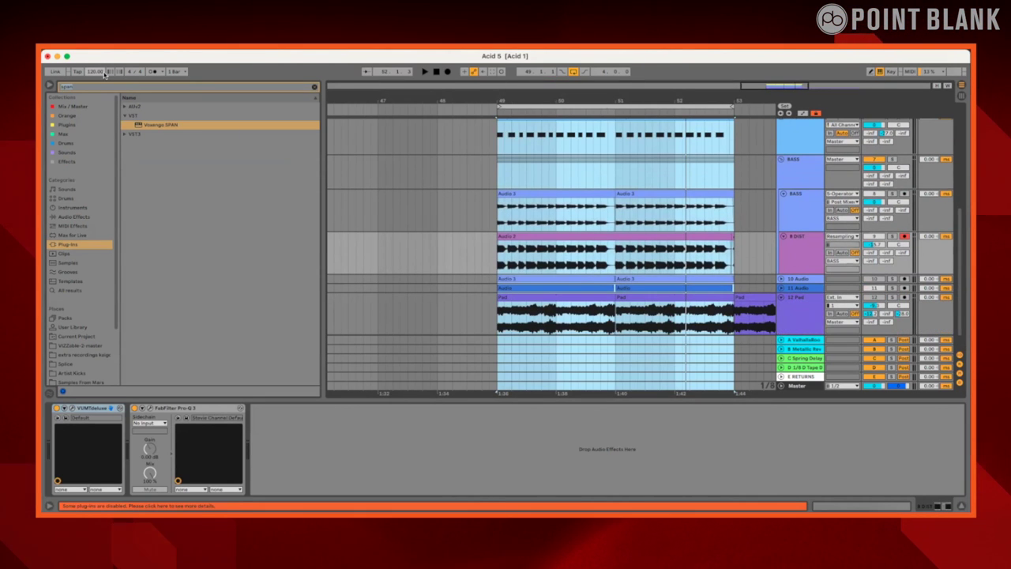
left_click(128, 106)
left_click(131, 115)
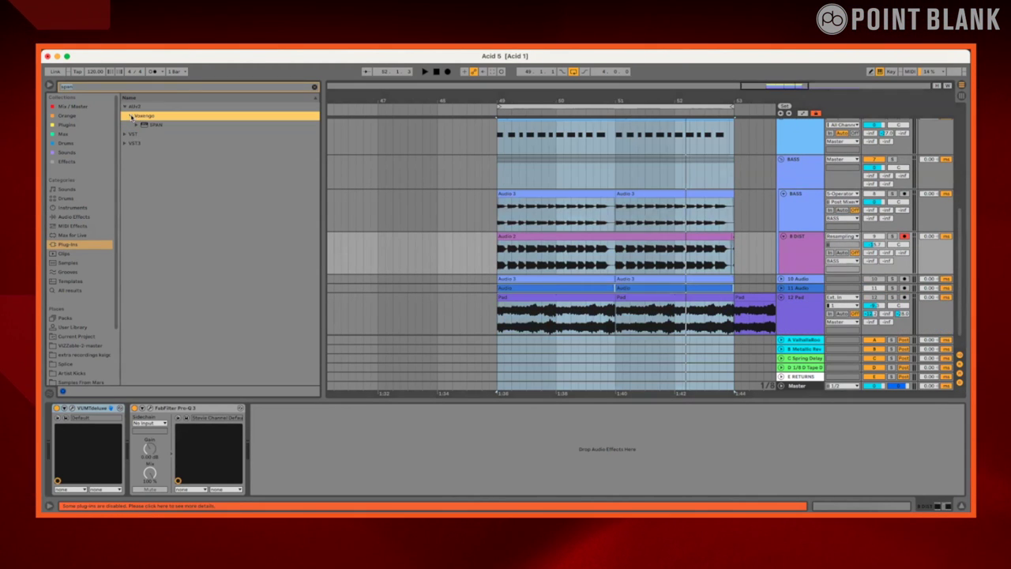
left_click(83, 88)
type("om")
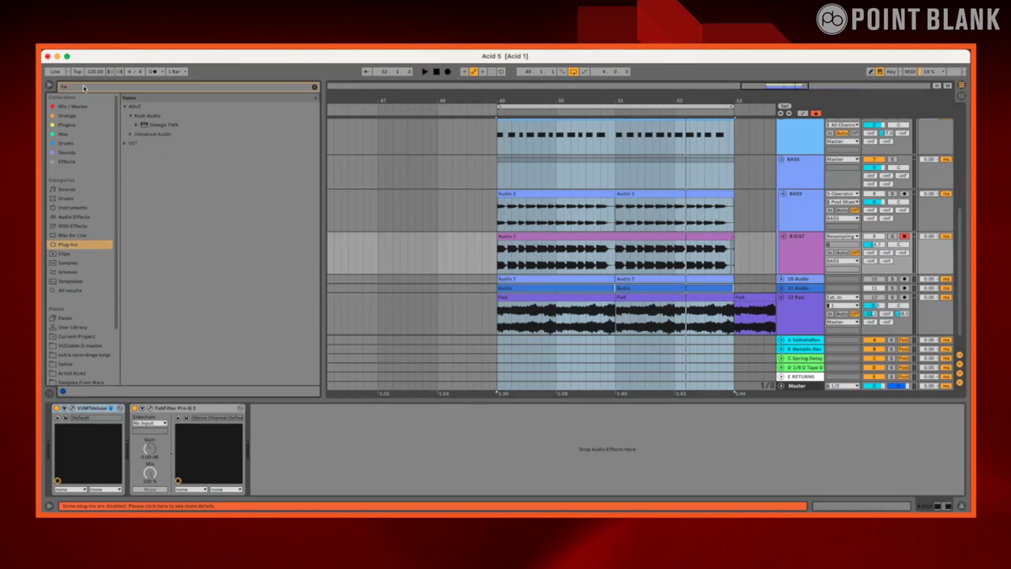
left_click(313, 88)
Select the B DIST track's audio clip content for inspection and fold the BASS group back up
scroll(789, 221, "up", 5)
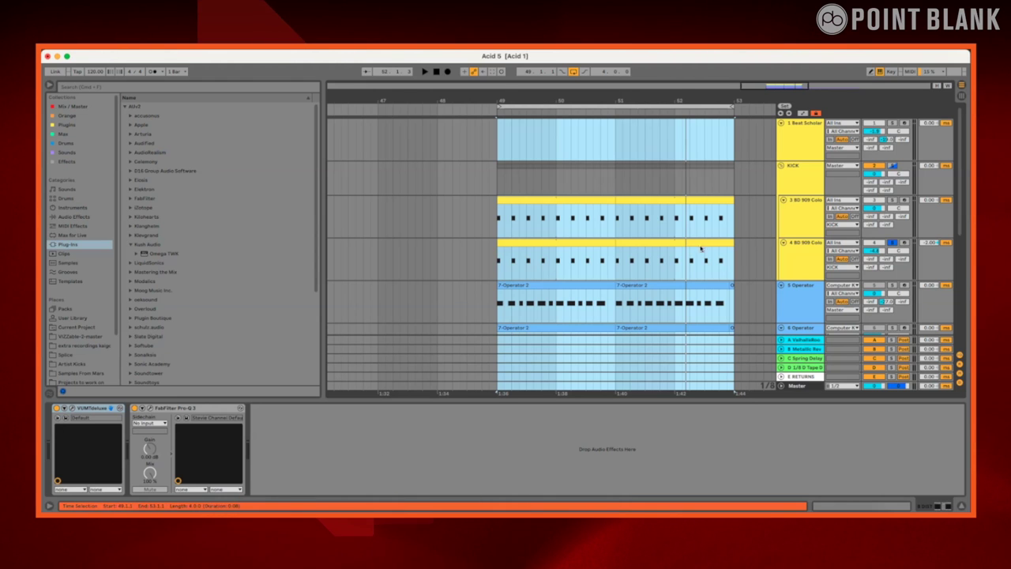
scroll(703, 227, "down", 5)
left_click(675, 215)
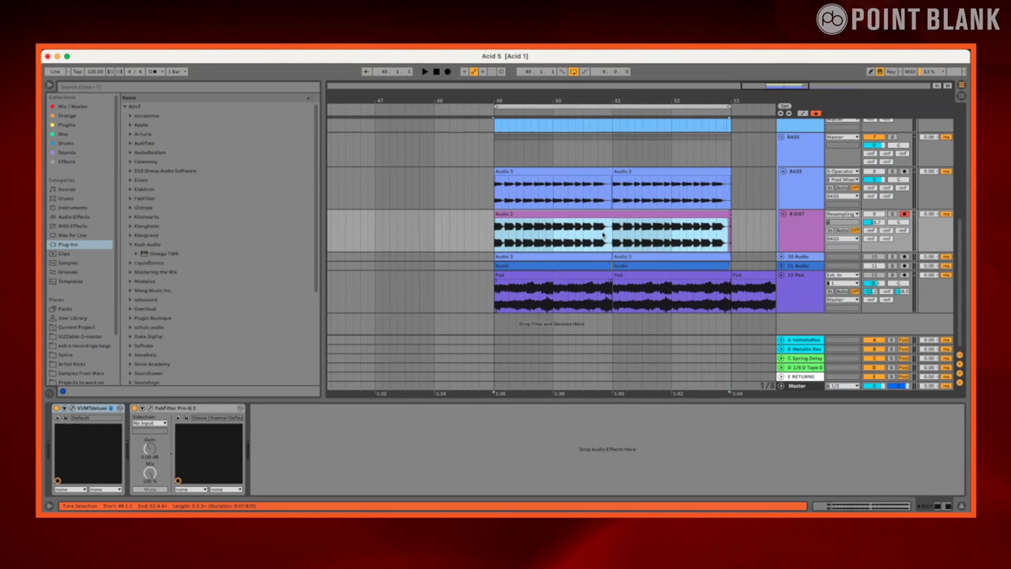
scroll(603, 234, "up", 1)
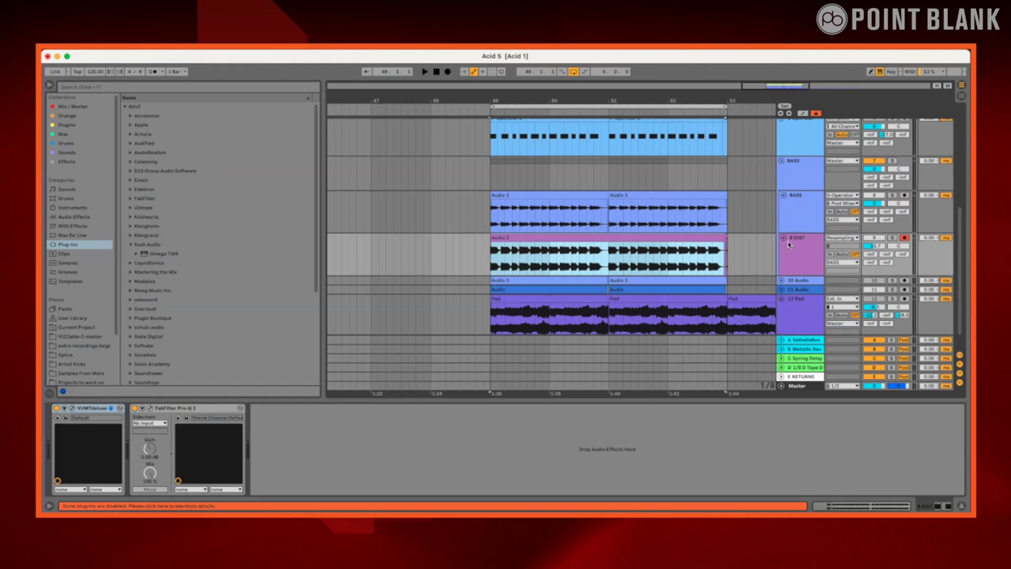
left_click(778, 170)
left_click(780, 161)
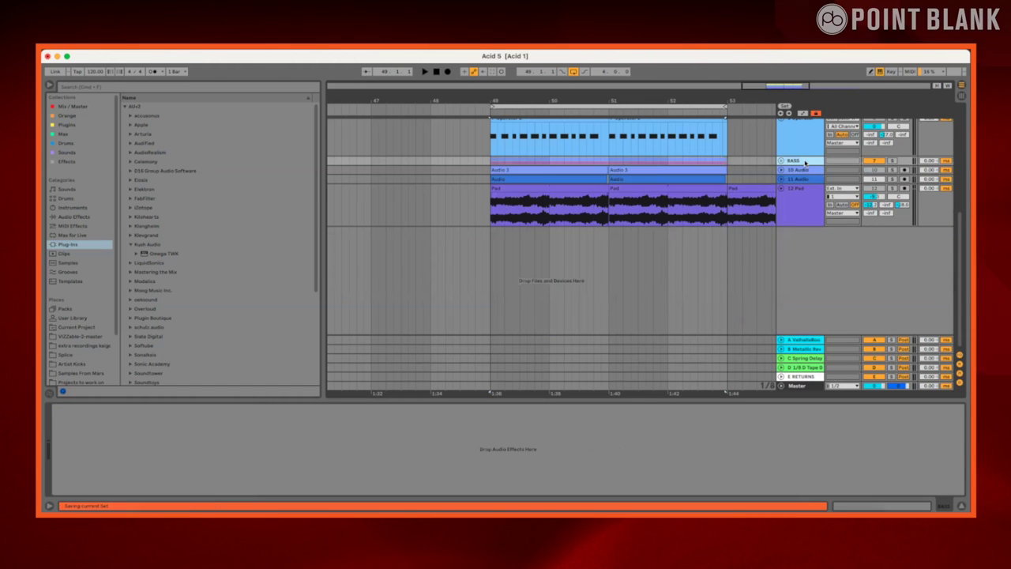
Search the plug-ins for Oszillos Mega Scope and load its VST version onto the BASS group
left_click(103, 86)
type("sch")
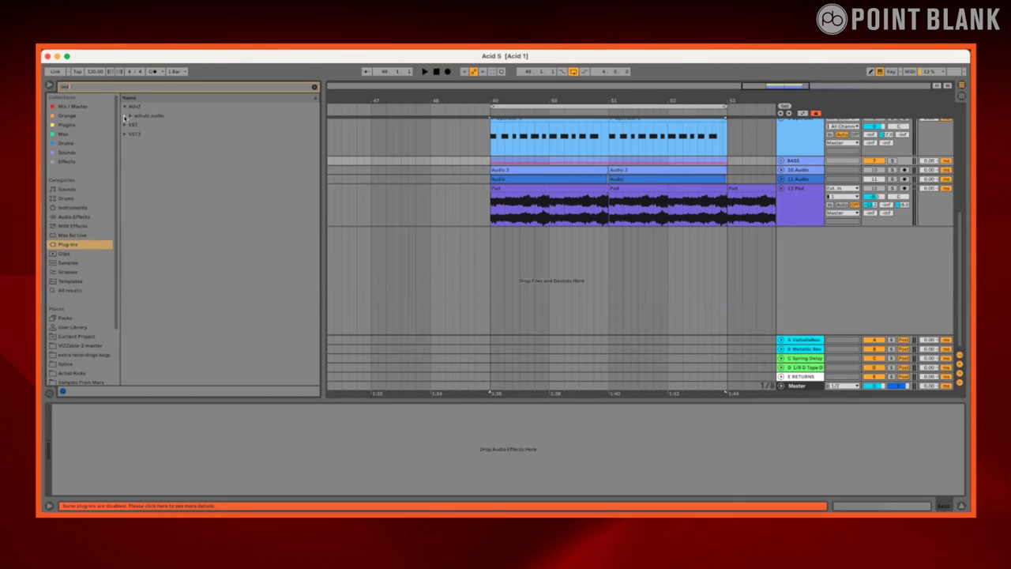
left_click(131, 115)
left_click(146, 125)
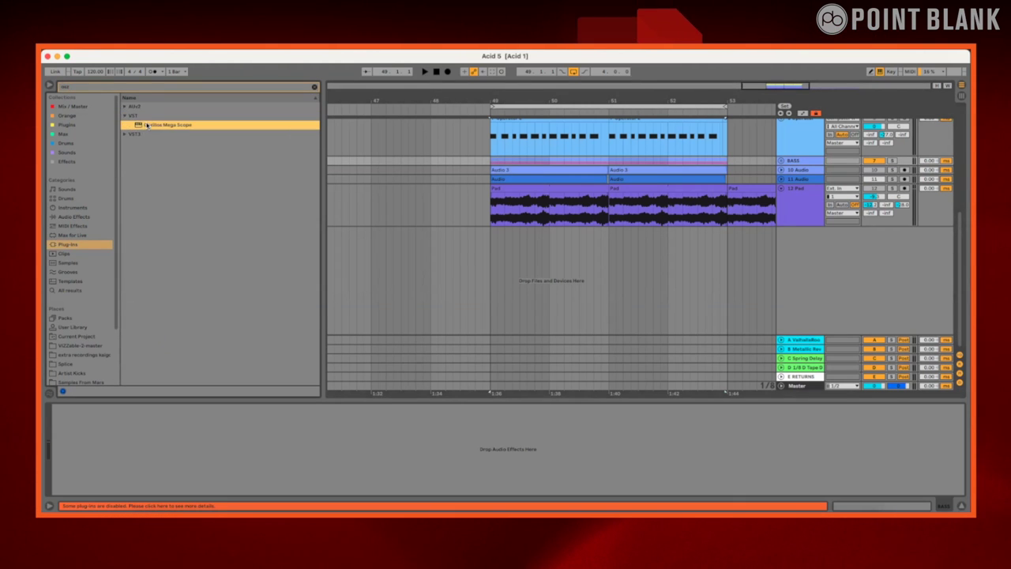
key("Return")
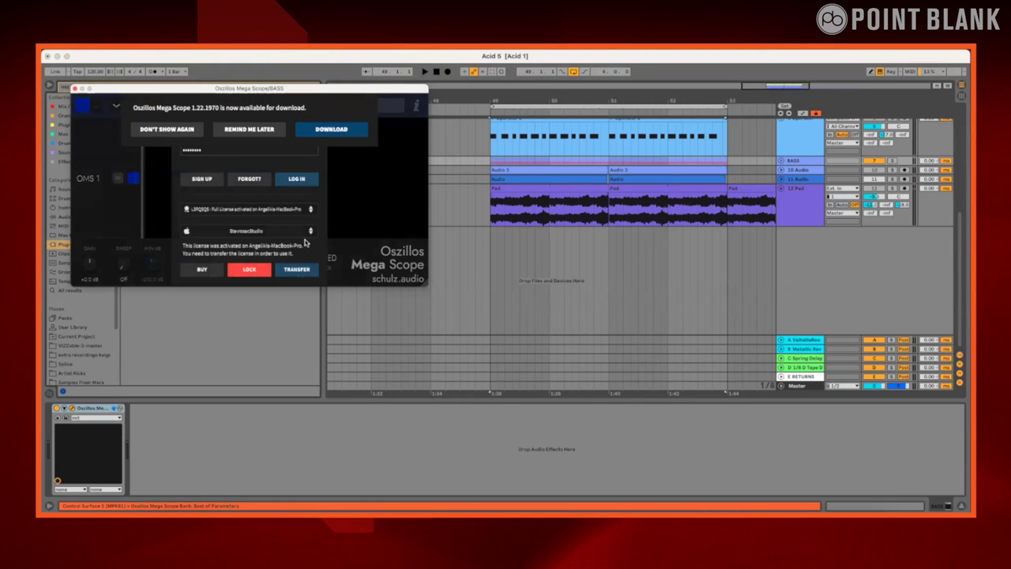
Postpone the Oszillos Mega Scope update and transfer the plug-in licence to this computer
left_click(253, 130)
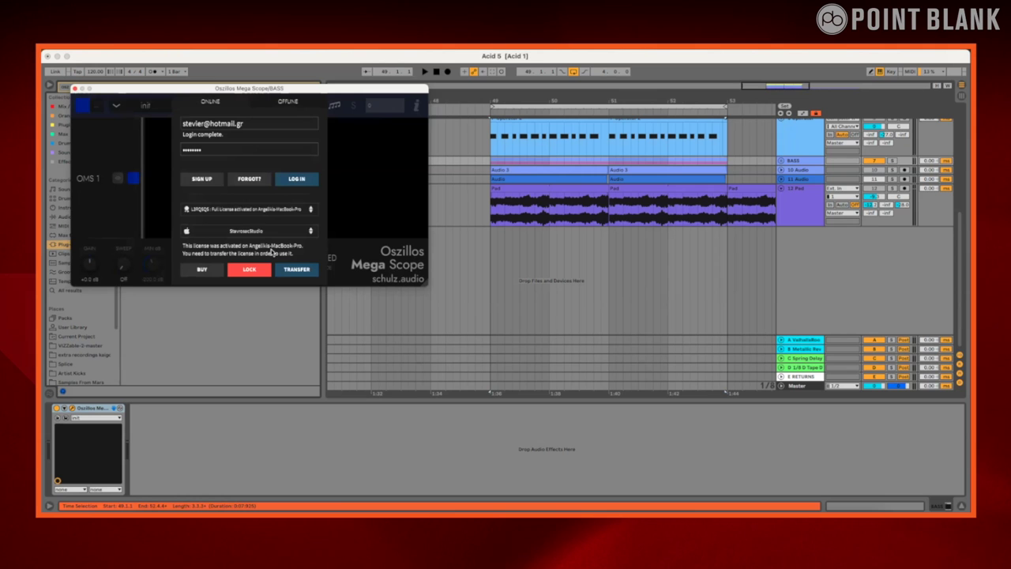
left_click(288, 270)
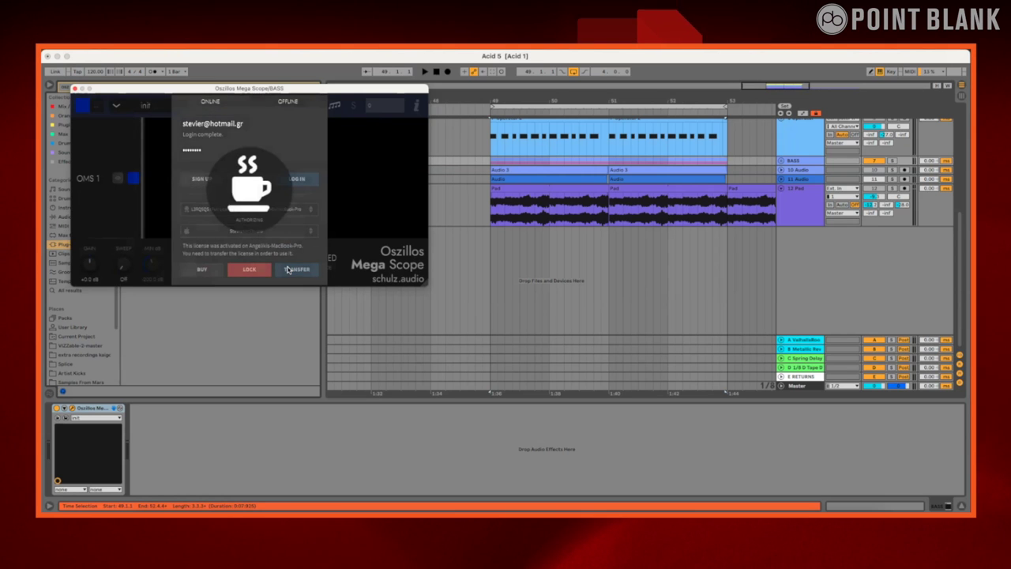
left_click(291, 270)
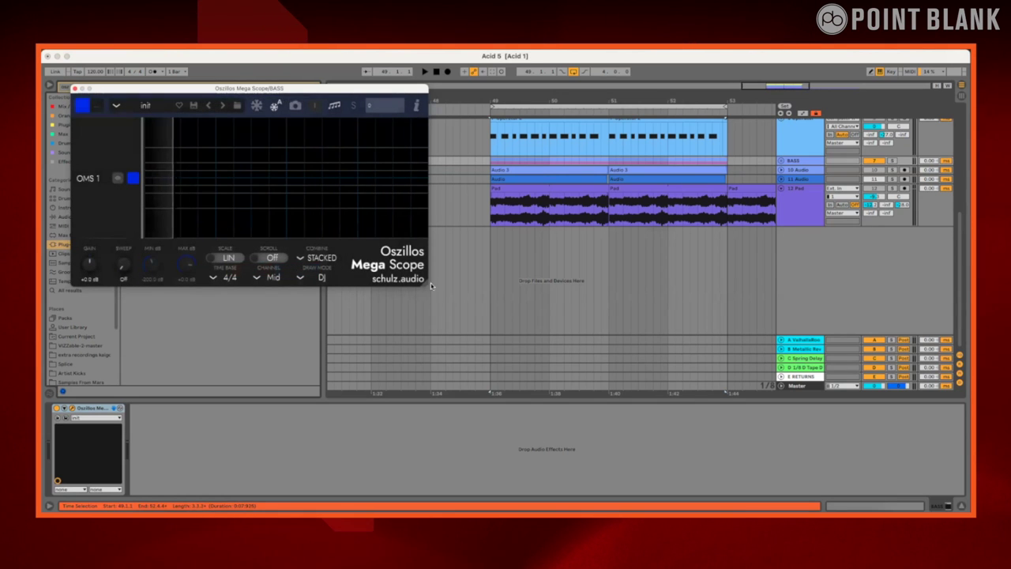
Enlarge and reposition the Oszillos Mega Scope window and set its draw mode to precise
left_click_drag(429, 276, 629, 383)
left_click_drag(248, 89, 450, 181)
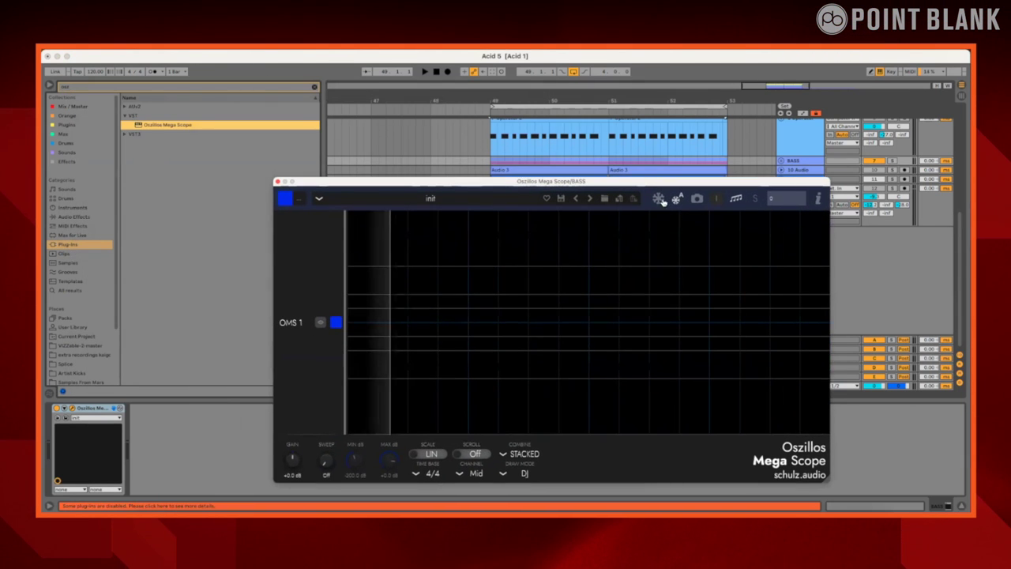
left_click(528, 472)
left_click(528, 387)
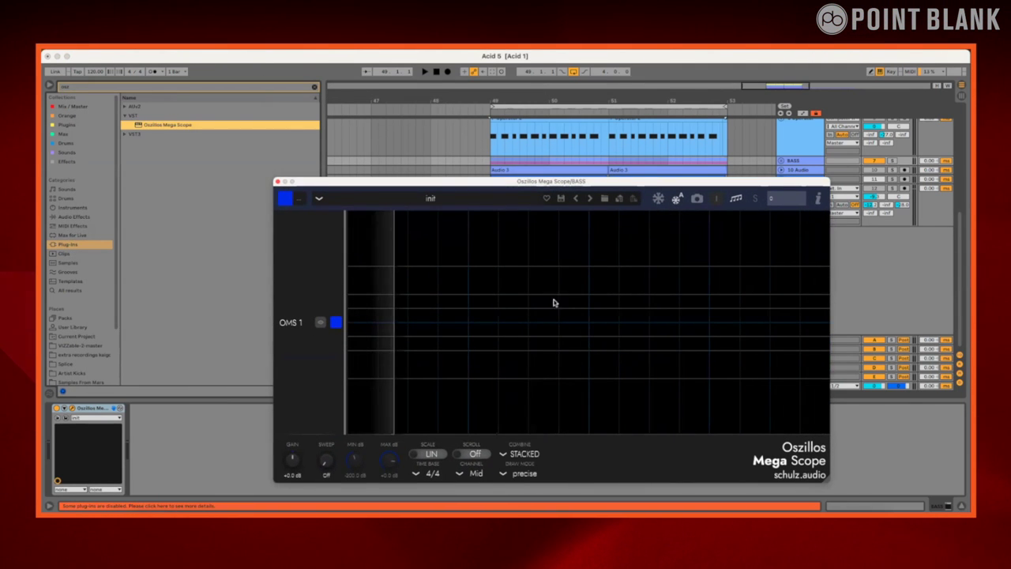
left_click_drag(574, 186, 478, 214)
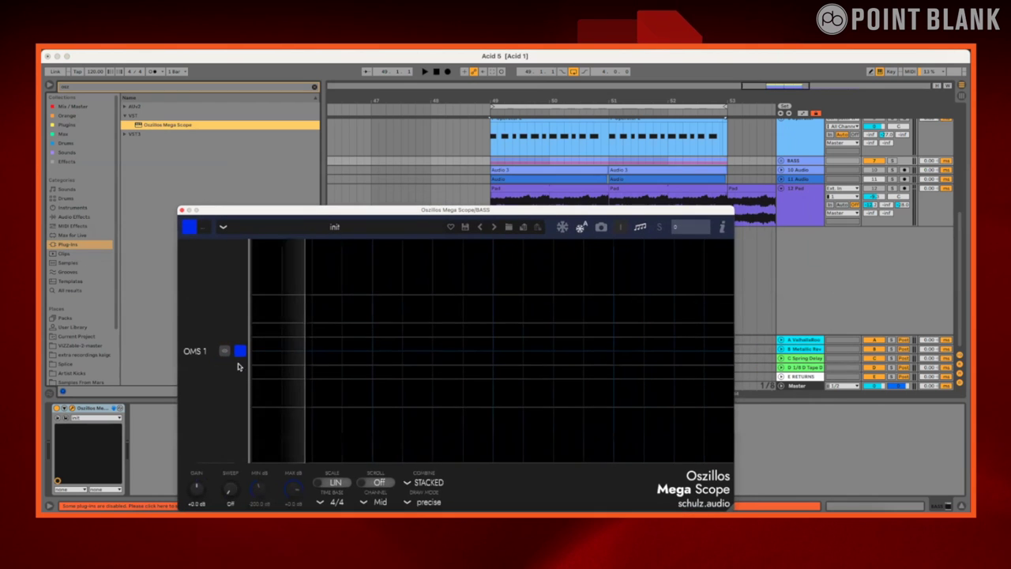
Rename the scope channel of the BASS group as BASS 1
double_click(194, 351)
type("BASS 1")
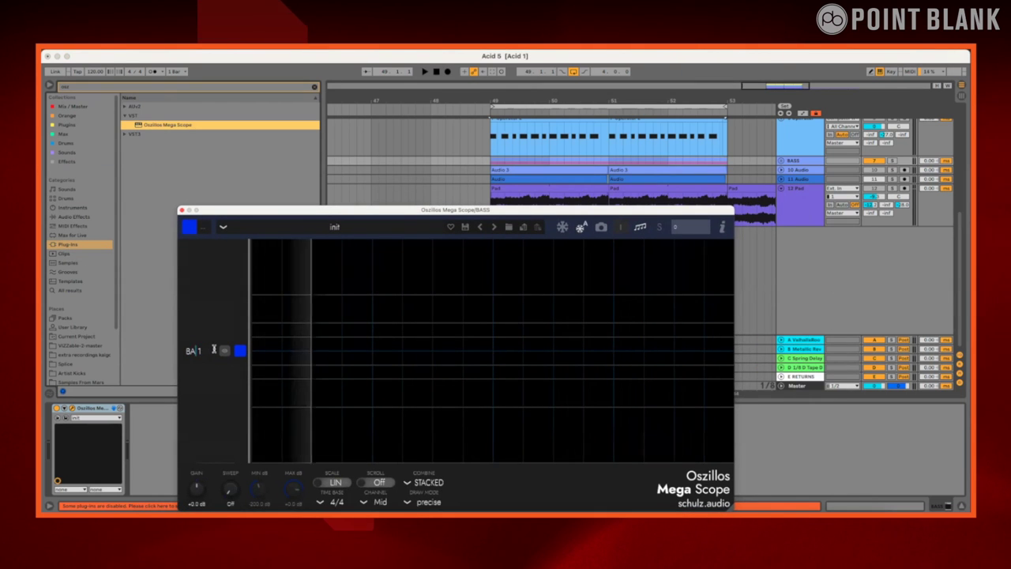
key("Return")
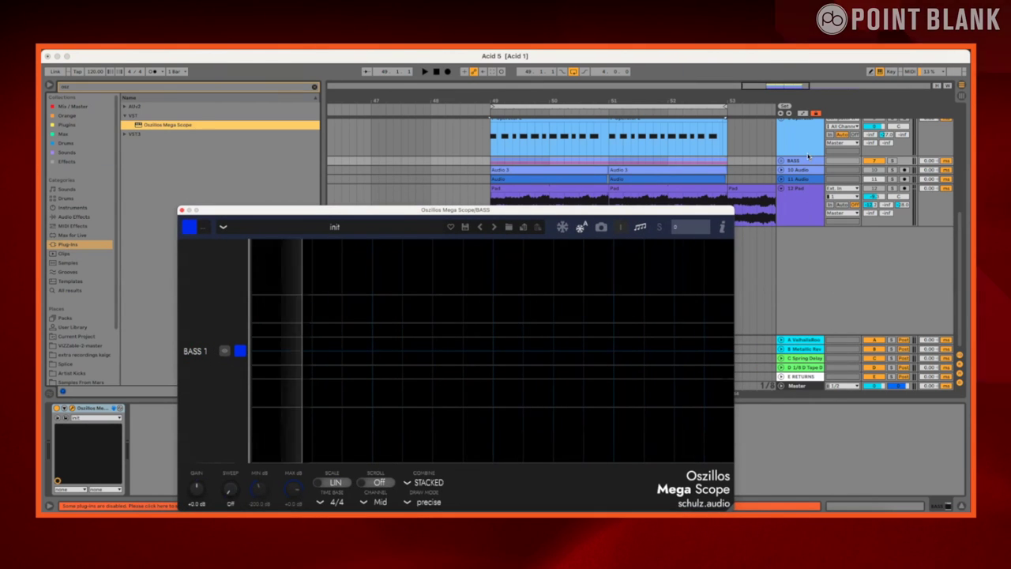
Fold the KICK group and collapse all tracks in the arrangement to their minimum height
left_click(805, 159)
scroll(806, 159, "up", 5)
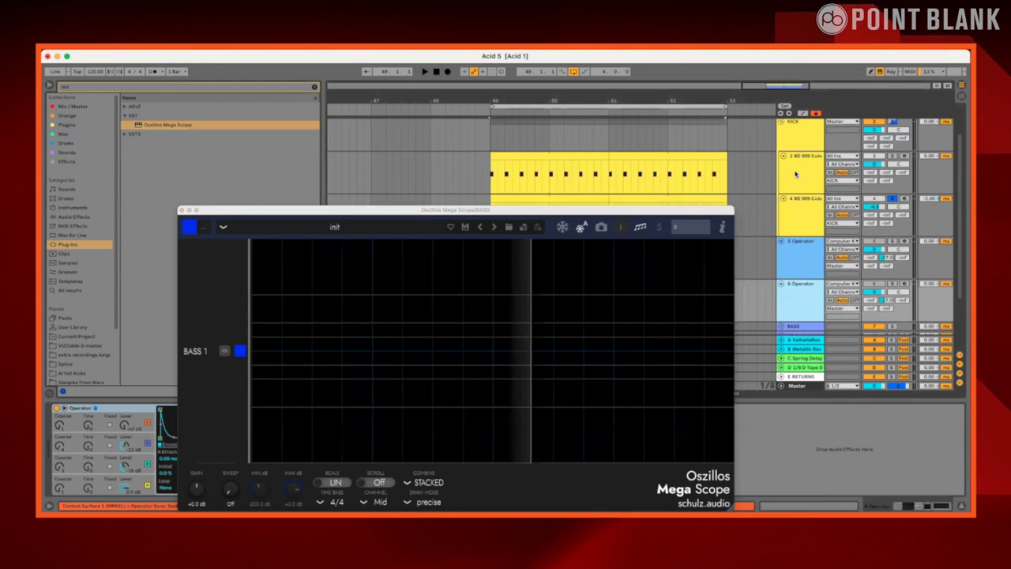
left_click(780, 122)
left_click(780, 173)
left_click(780, 130)
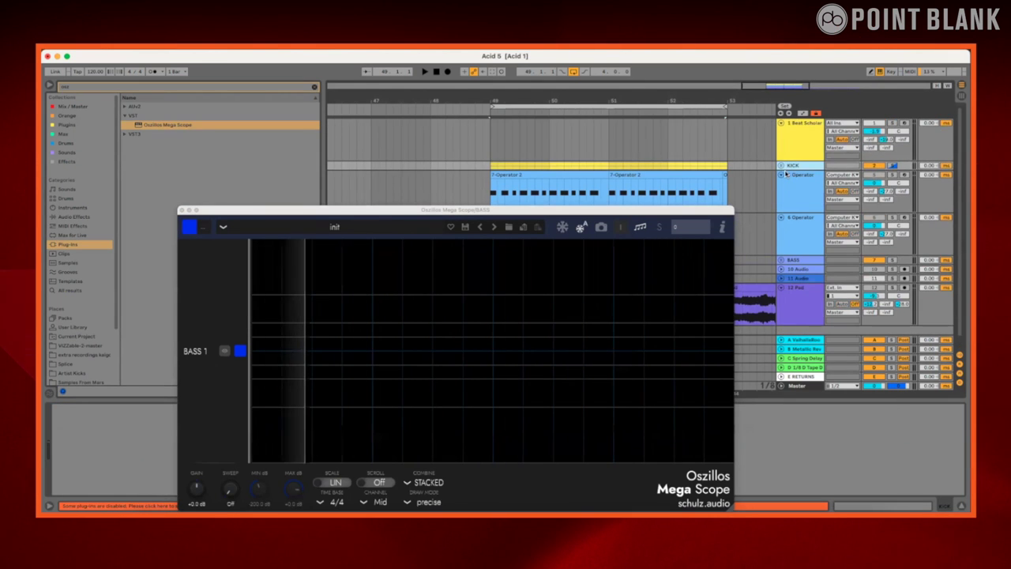
left_click(781, 178)
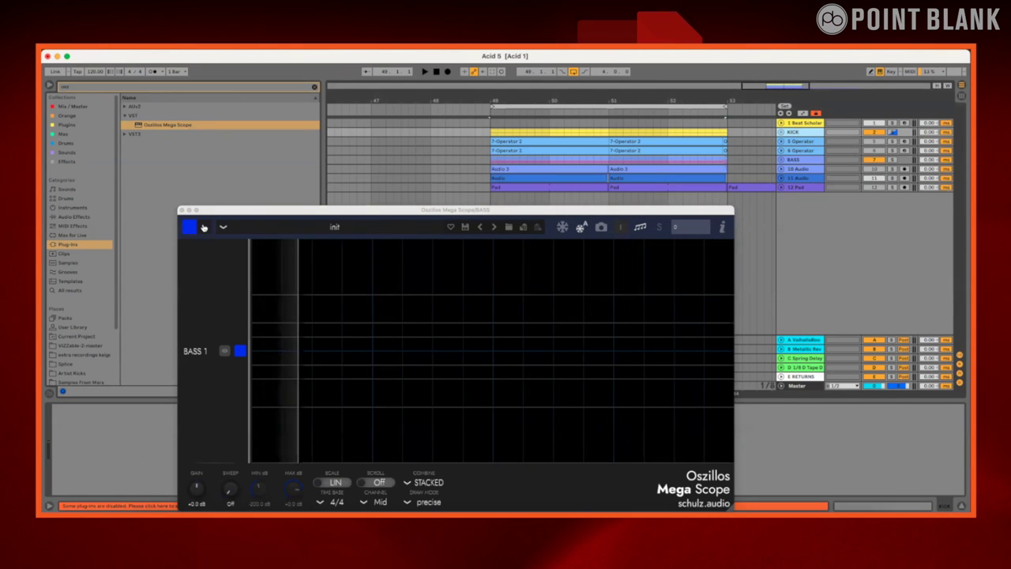
Close the BASS scope window, load Oszillos Mega Scope onto the KICK group and name its channel KICK
left_click(180, 211)
left_click(175, 126)
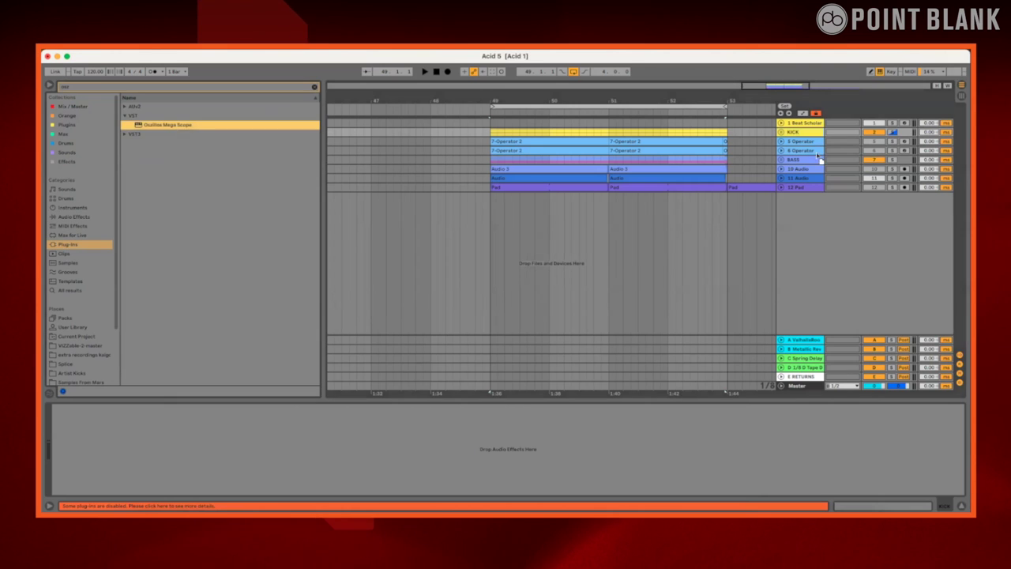
key("Return")
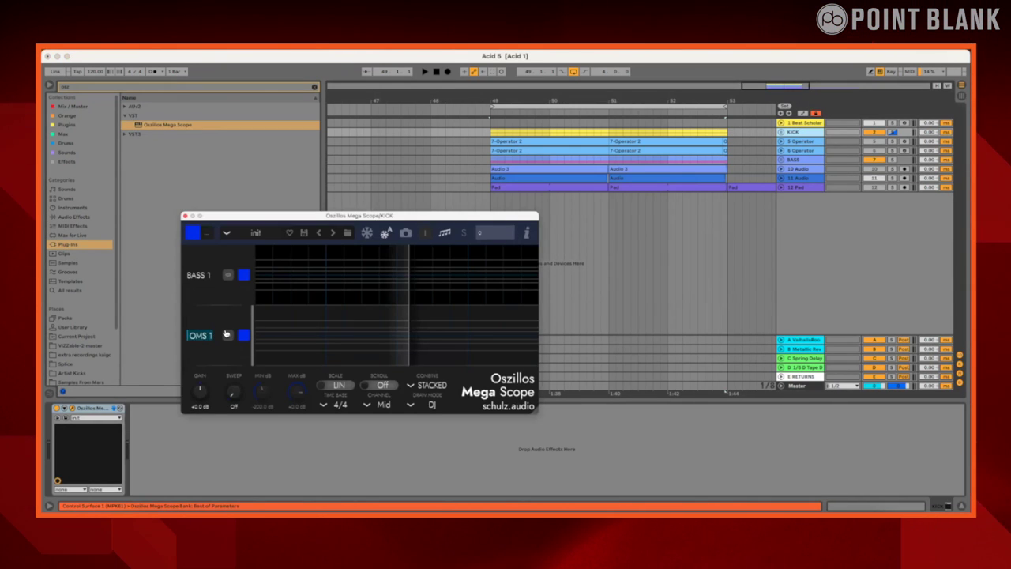
double_click(206, 333)
type("KICK")
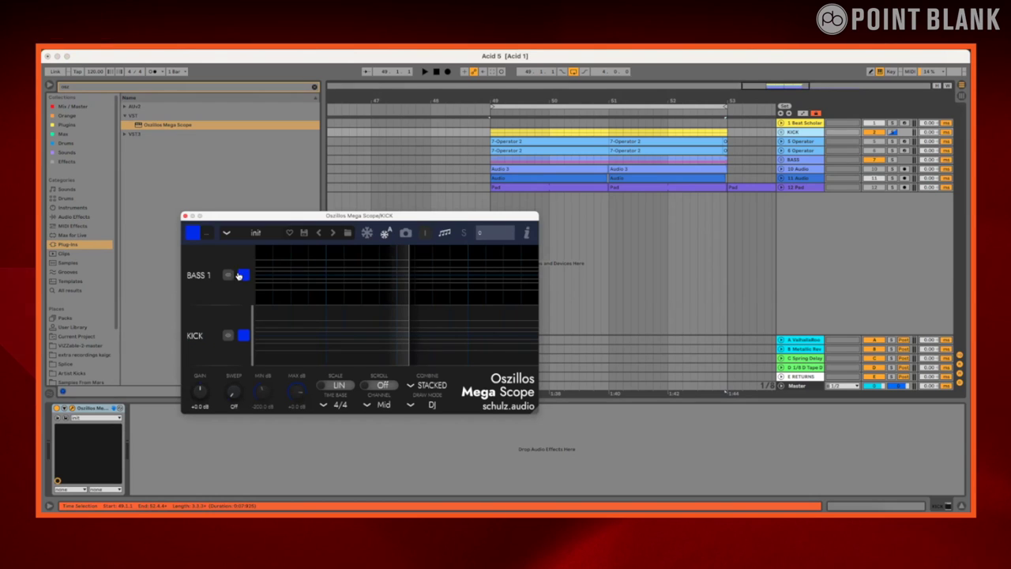
Load another Oszillos Mega Scope onto the Master track and close its window
left_click(766, 368)
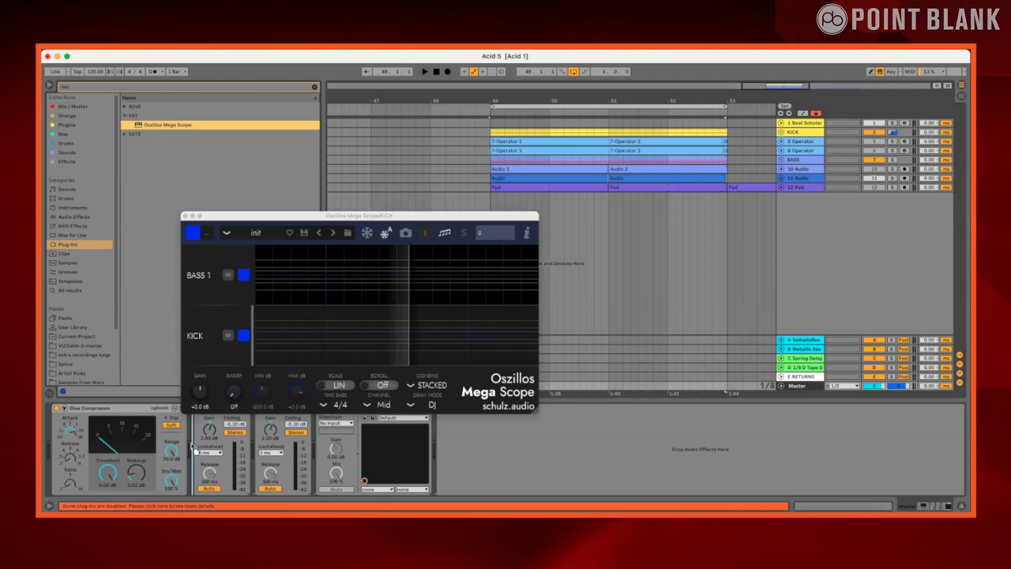
key("Return")
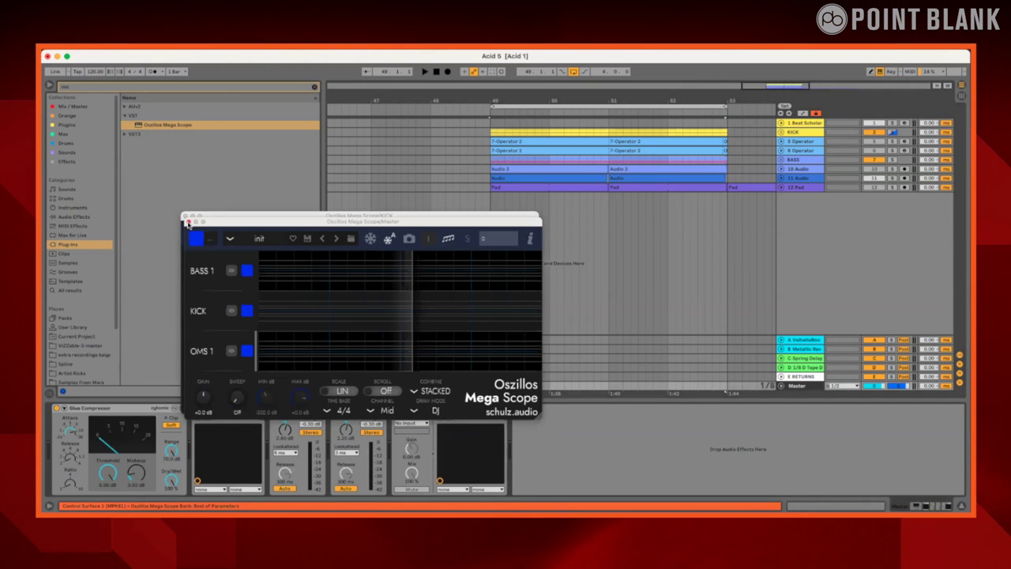
left_click(186, 221)
Enlarge the KICK group's scope window and rename the third channel, OMS 1, as COMB
left_click_drag(355, 215, 398, 53)
left_click_drag(578, 250, 970, 513)
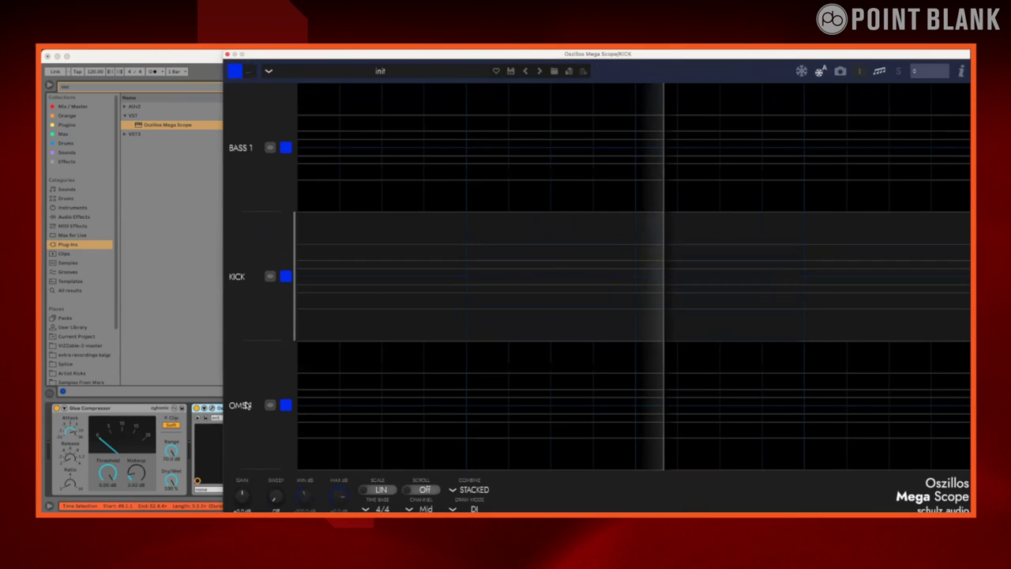
type("COMB")
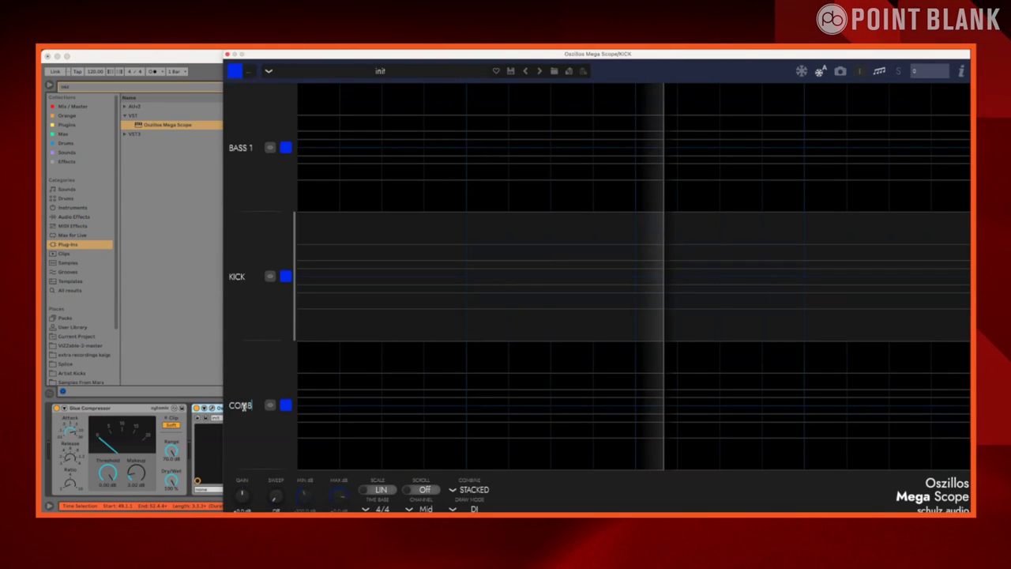
key("Return")
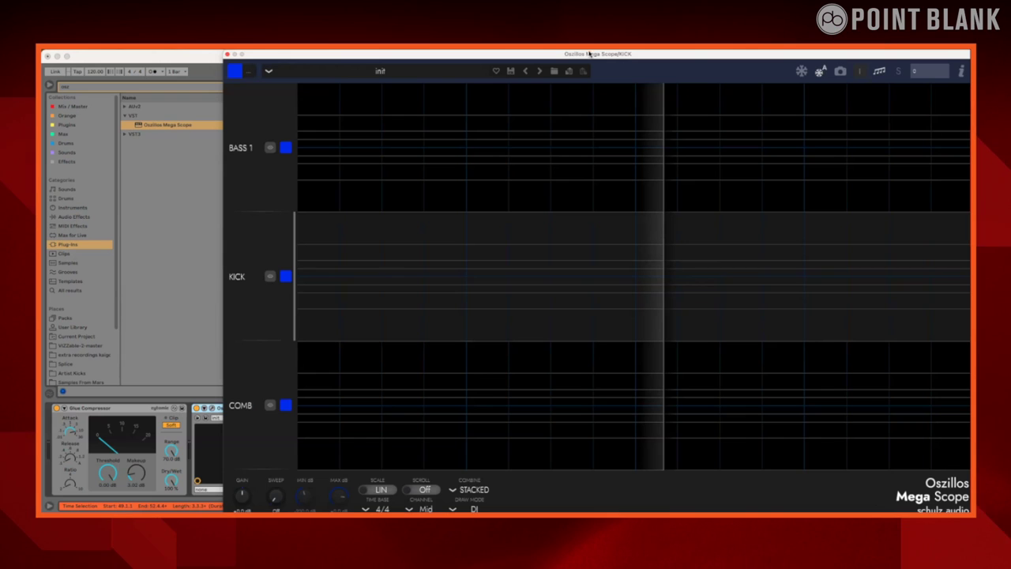
Recolour the scope channels: COMB red, BASS 1 magenta and KICK green
left_click(285, 277)
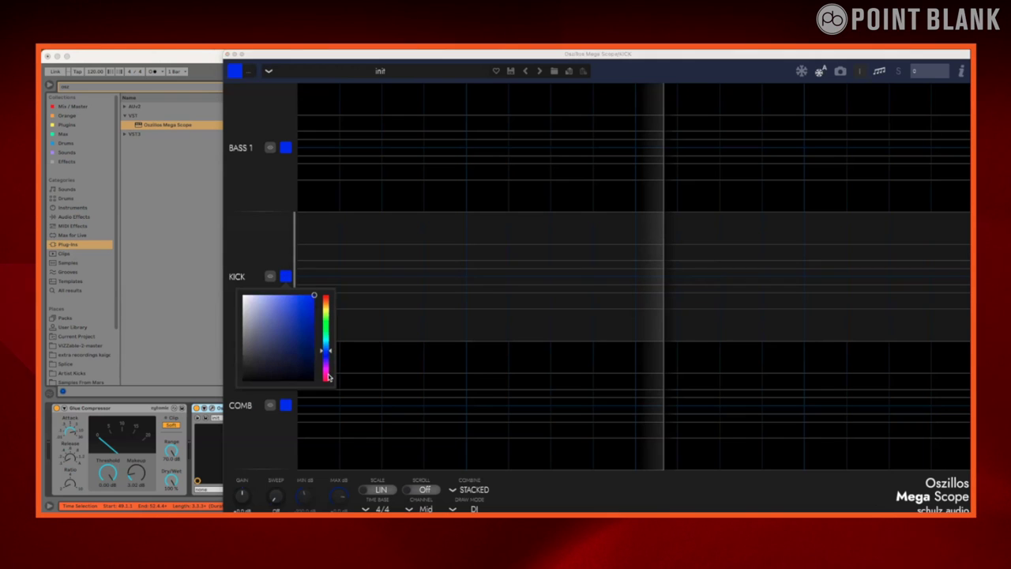
left_click(328, 376)
left_click(285, 406)
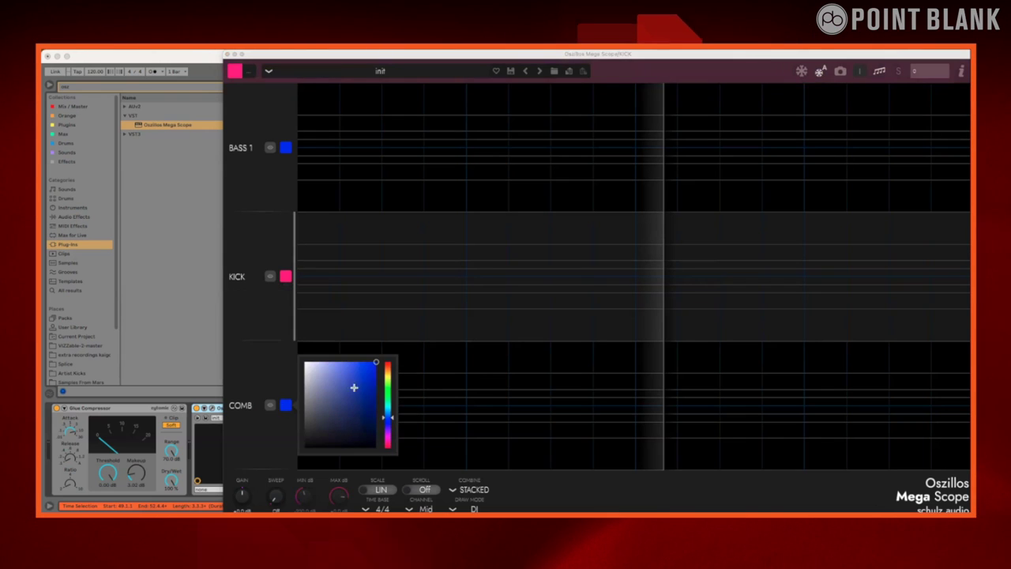
left_click_drag(387, 376, 388, 361)
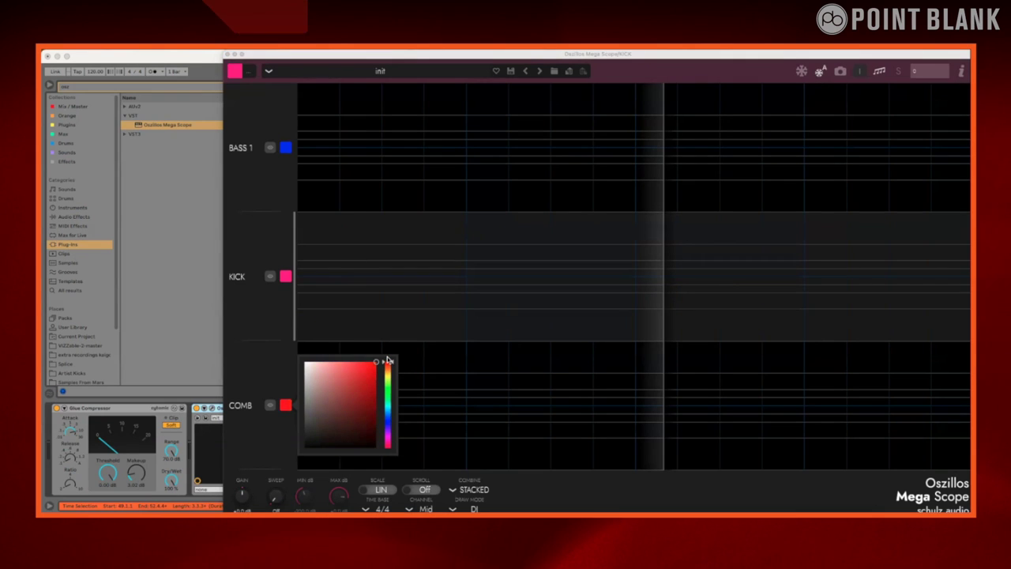
left_click(286, 148)
left_click(327, 189)
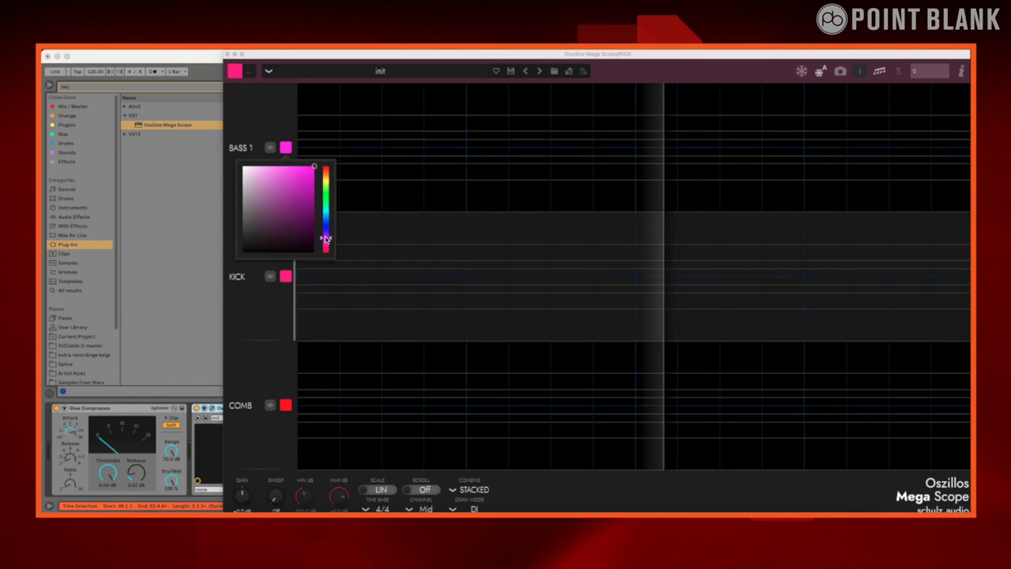
left_click(286, 276)
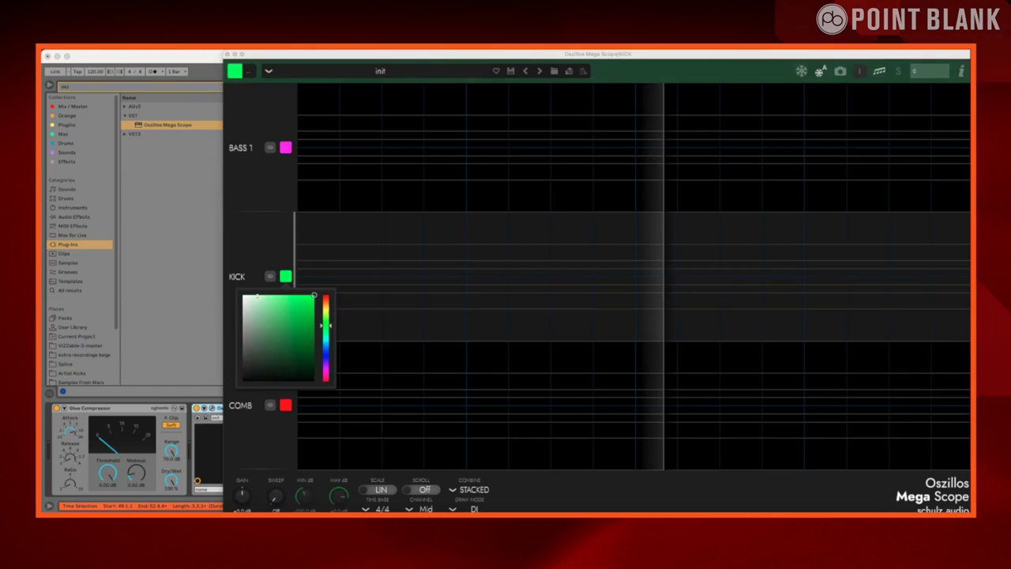
left_click(258, 243)
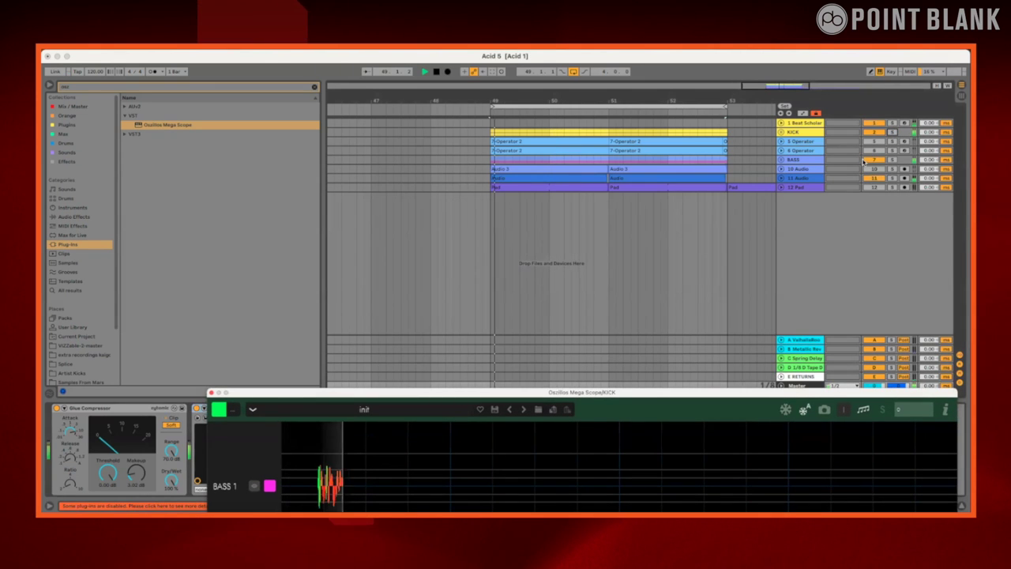
Shift the scope window aside during playback and place the Master's Oszillos Mega Scope ahead of the Glue Compressor
left_click(570, 410)
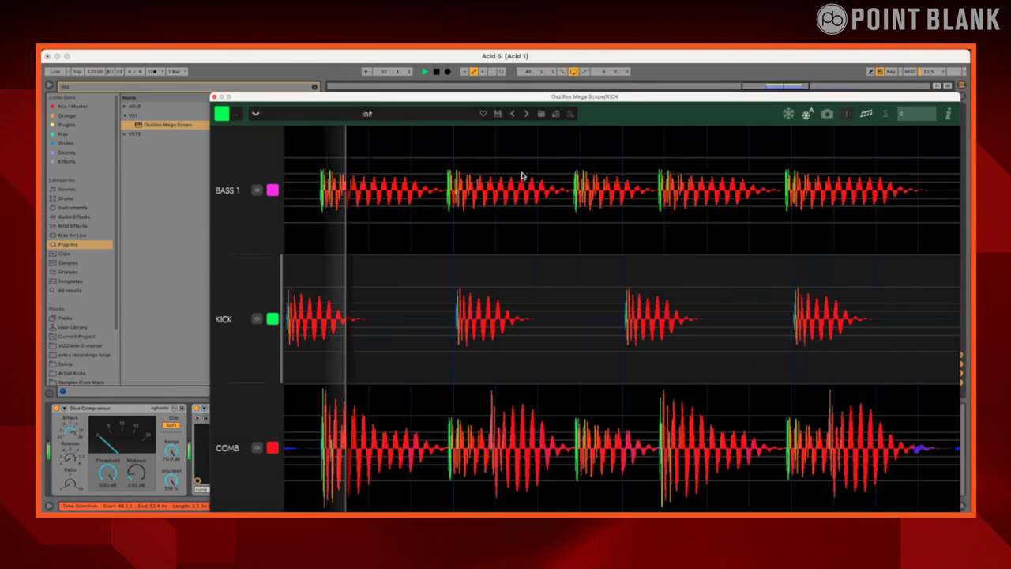
left_click_drag(740, 98, 673, 57)
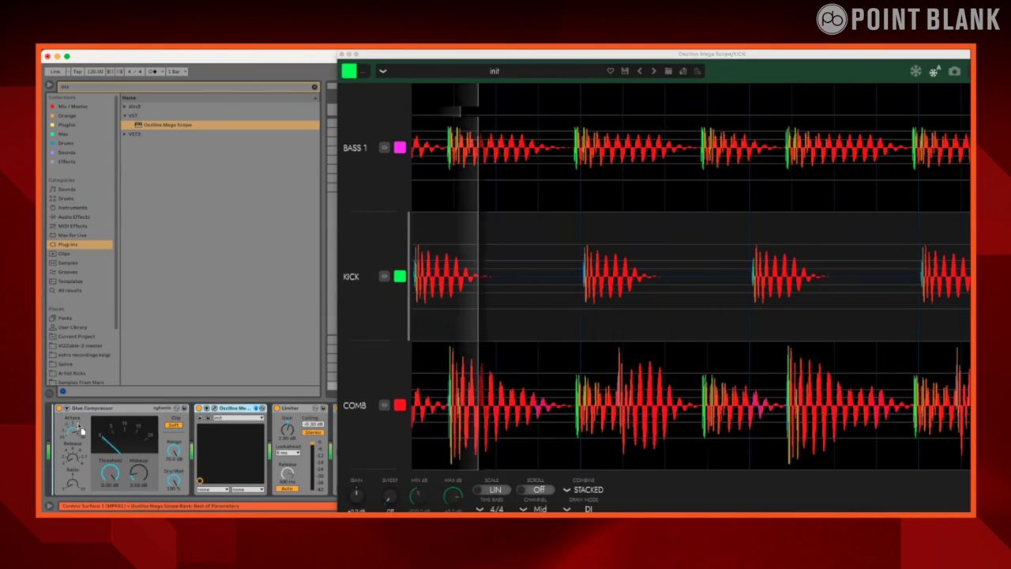
left_click_drag(229, 411, 55, 442)
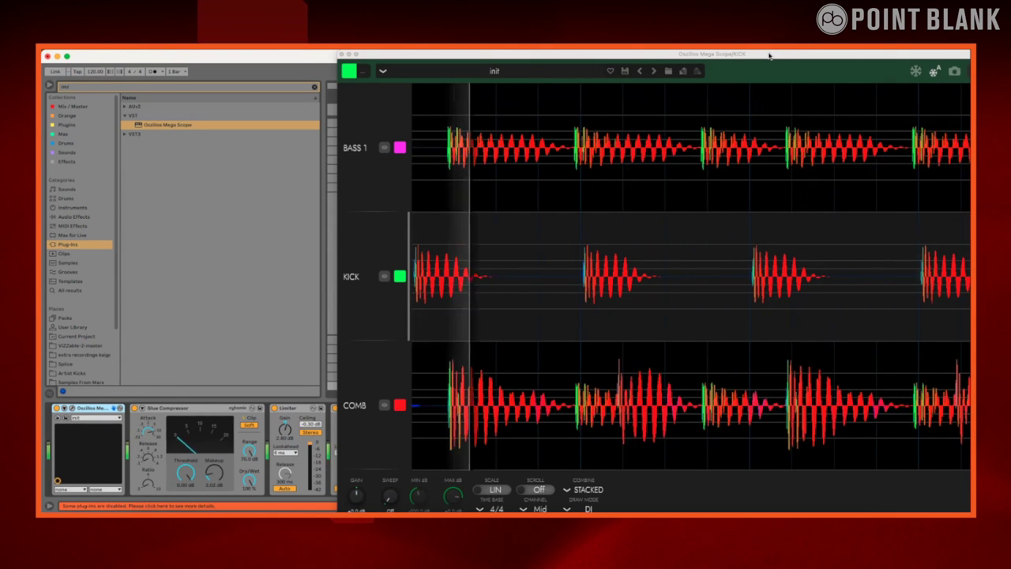
Reposition the KICK scope window until its controls are accessible and set its draw mode to precise
left_click_drag(769, 56, 635, 55)
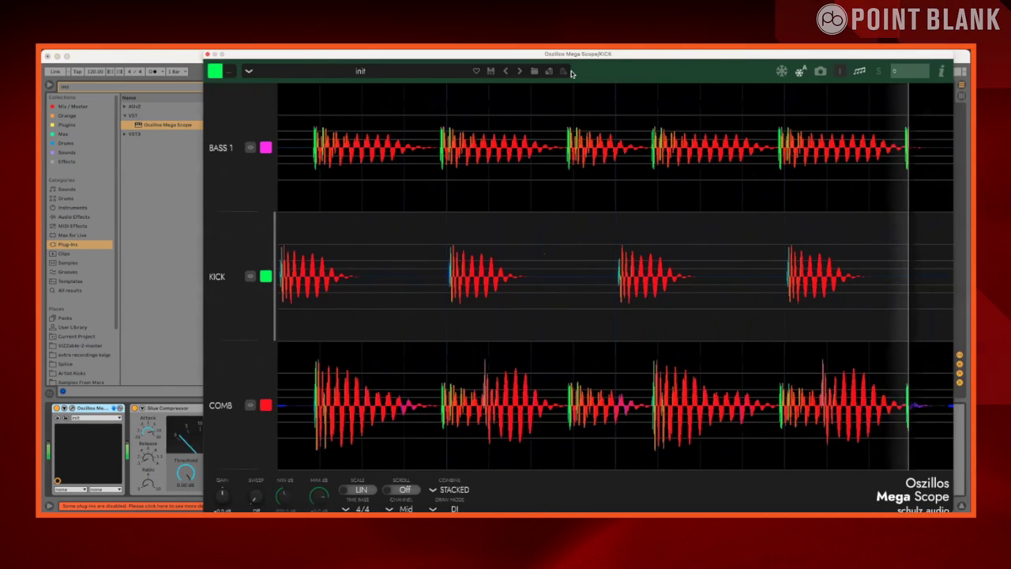
left_click_drag(579, 71, 504, 72)
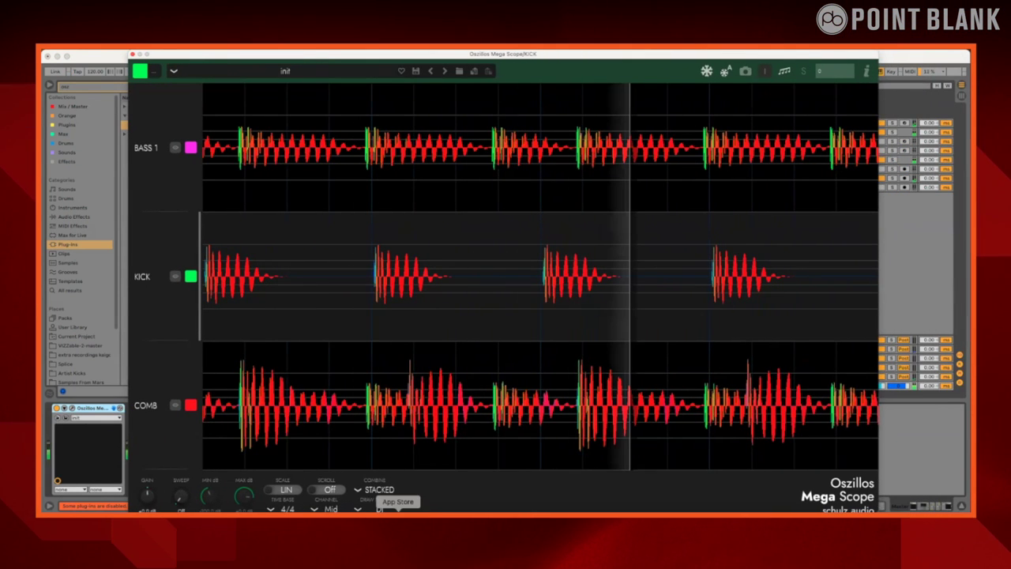
left_click(370, 428)
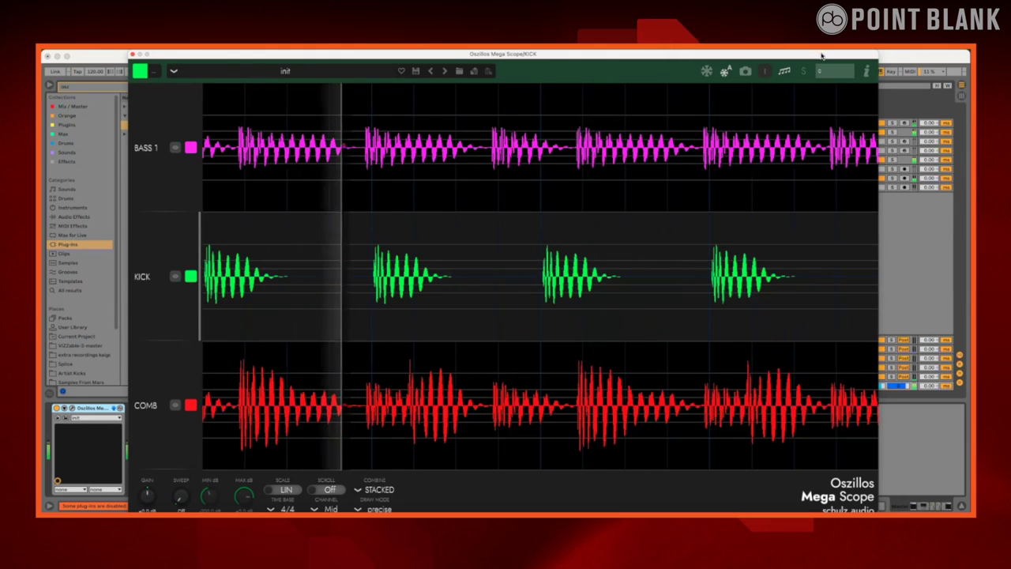
Solo the 11 Audio track briefly, and mute it and the Beat Scholar track so only KICK and BASS play
left_click_drag(827, 53, 541, 226)
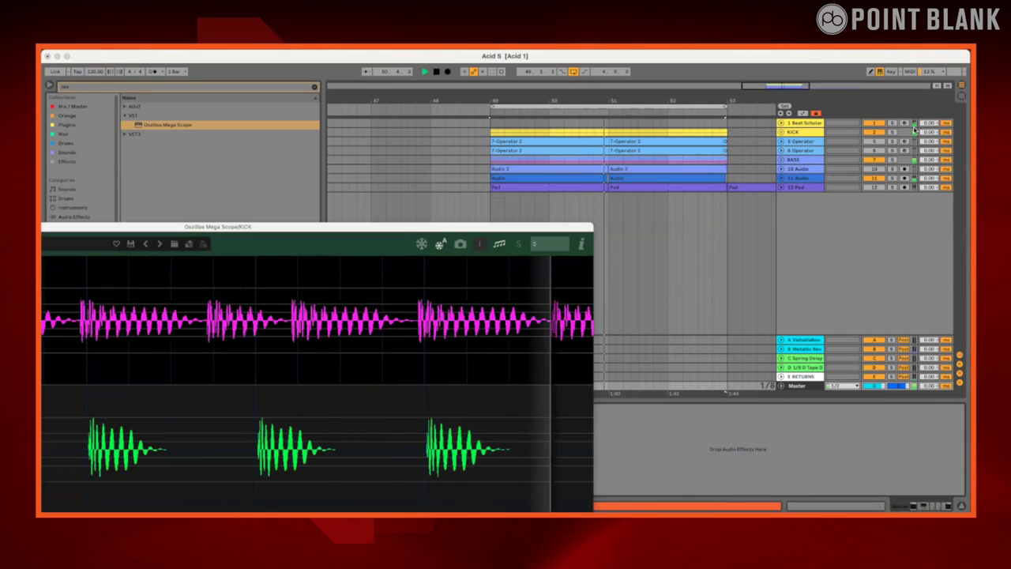
left_click(892, 178)
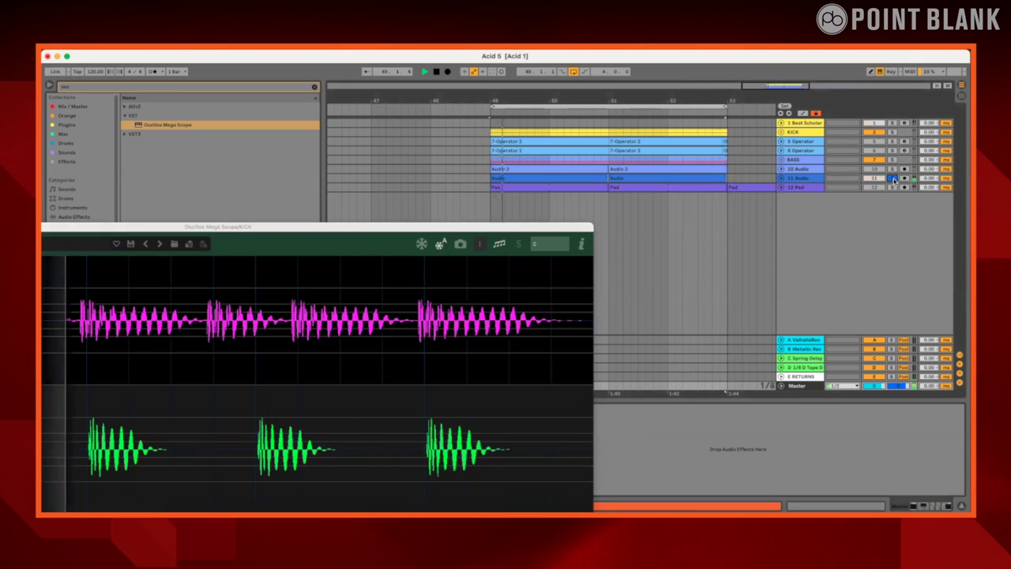
left_click(892, 178)
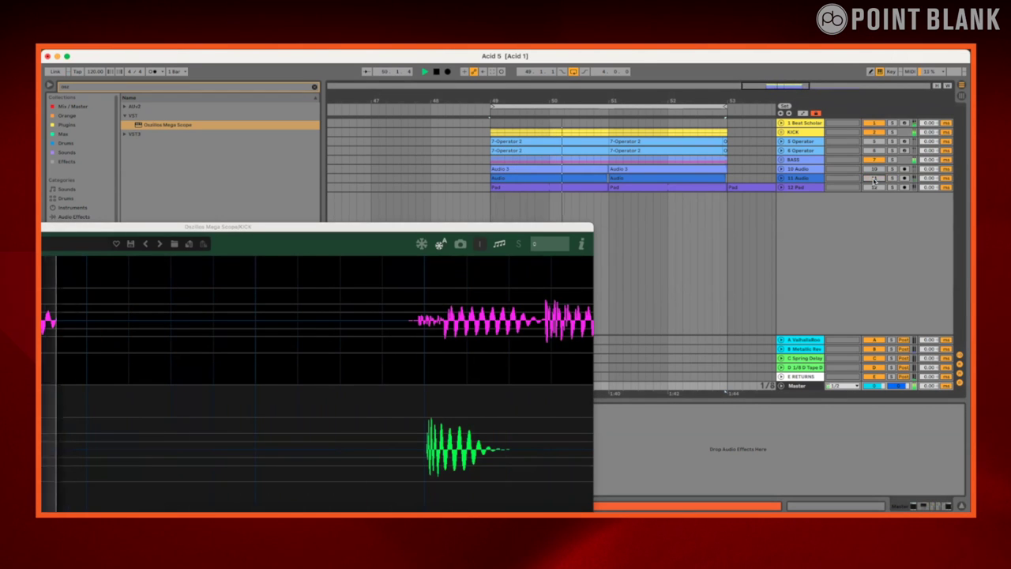
double_click(510, 228)
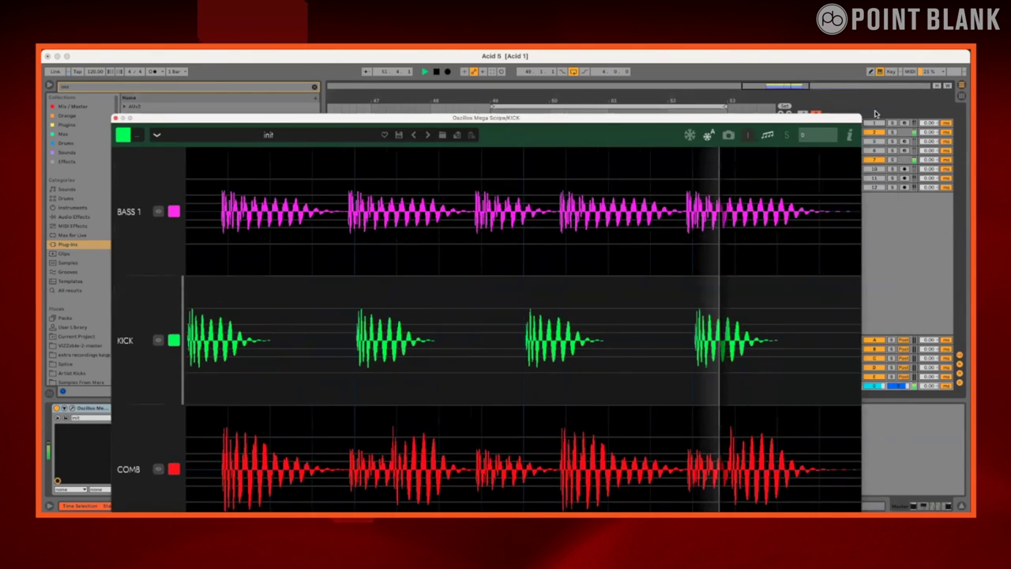
Compare the COMB waveform with the BASS group muted and reactivated, keeping the scope window beside the track controls
left_click_drag(853, 117, 858, 80)
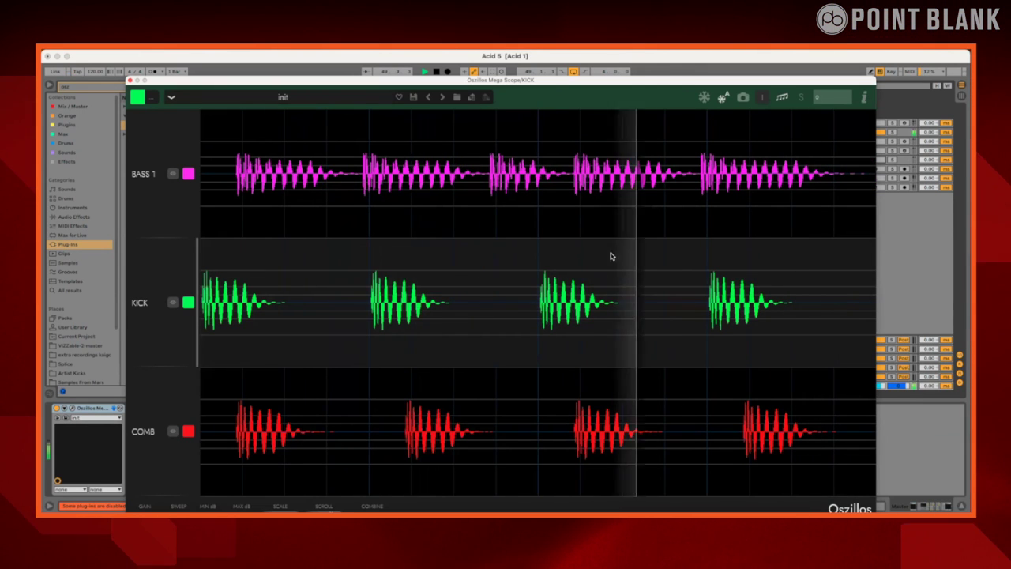
left_click_drag(820, 90, 735, 99)
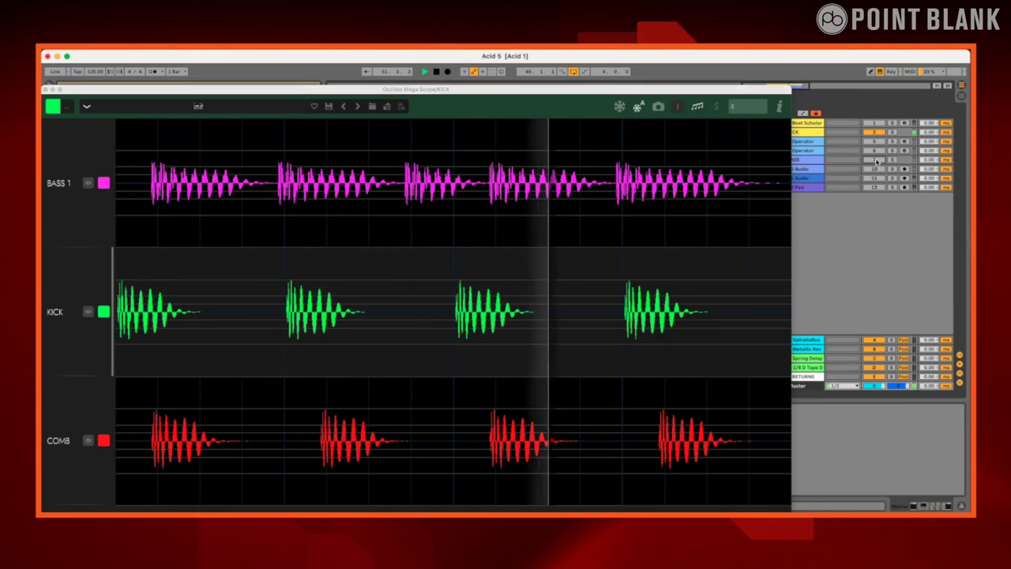
left_click(875, 160)
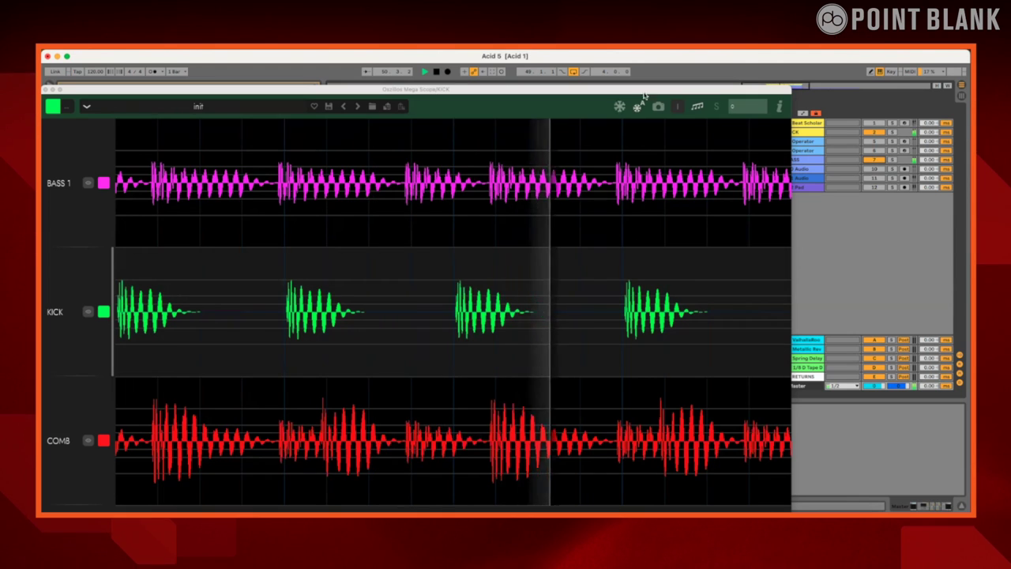
Move the Oszillos Mega Scope window off the track headers, expand the KICK group and select its second kick track
left_click_drag(304, 80, 334, 70)
left_click_drag(765, 82, 724, 81)
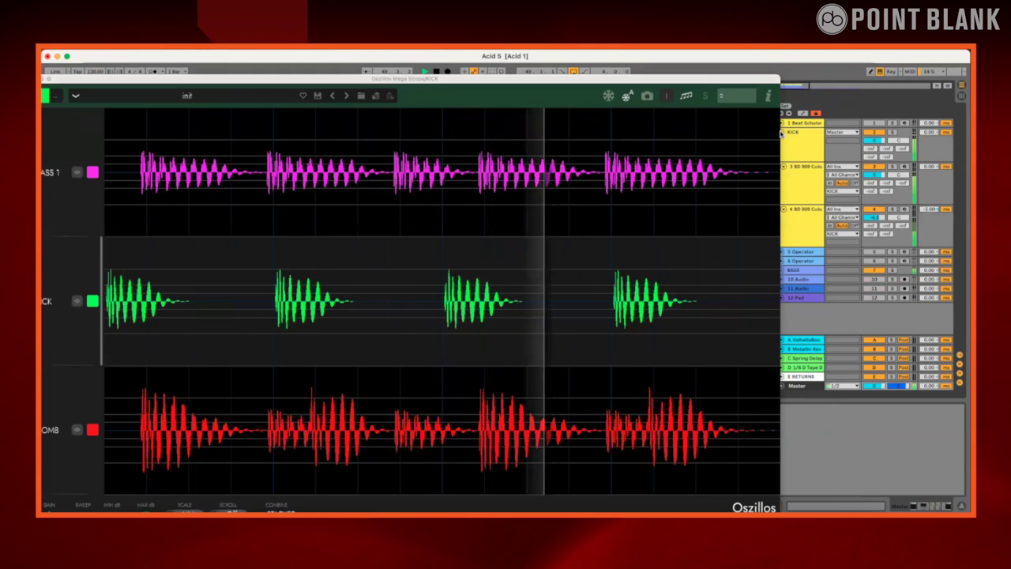
left_click(815, 220)
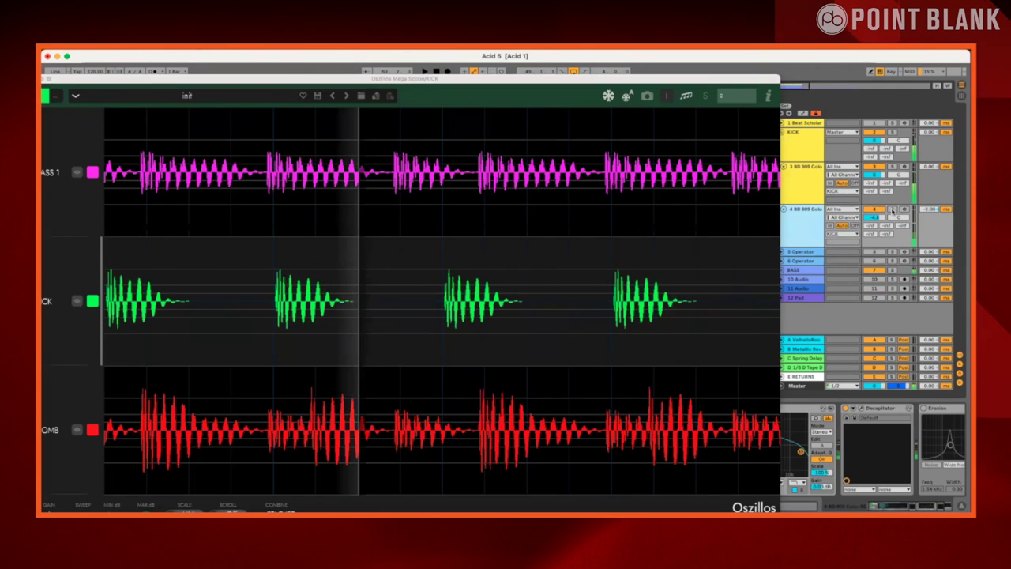
Solo the KICK group and toggle the BASS group's solo to compare the combined waveform with and without bass
left_click(891, 210)
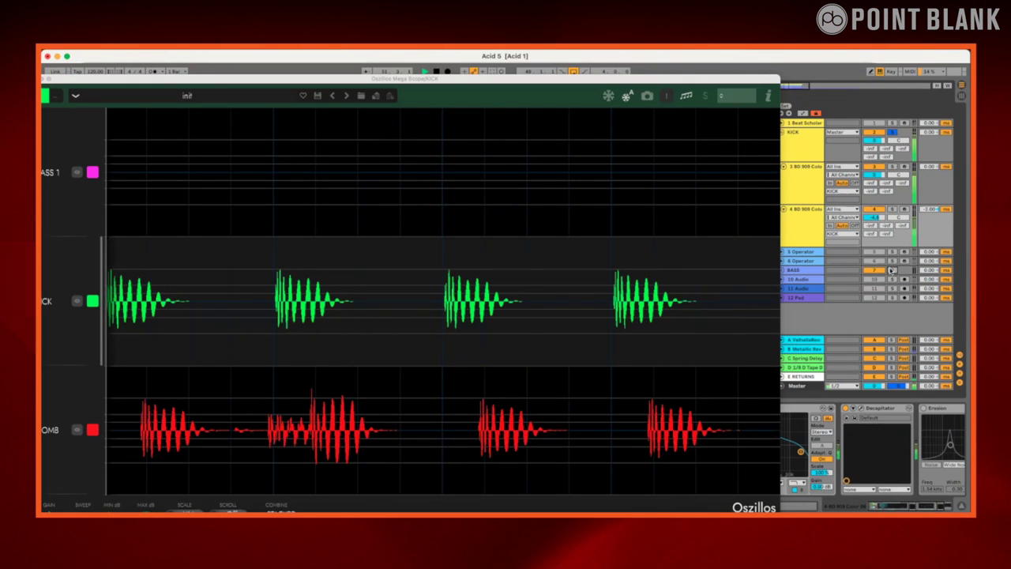
left_click(891, 269)
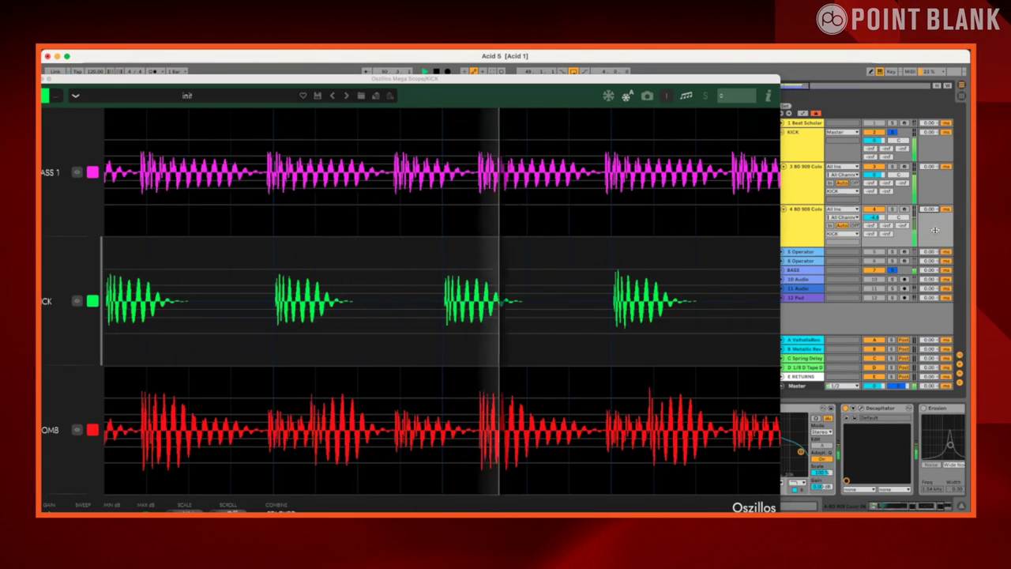
left_click(890, 269)
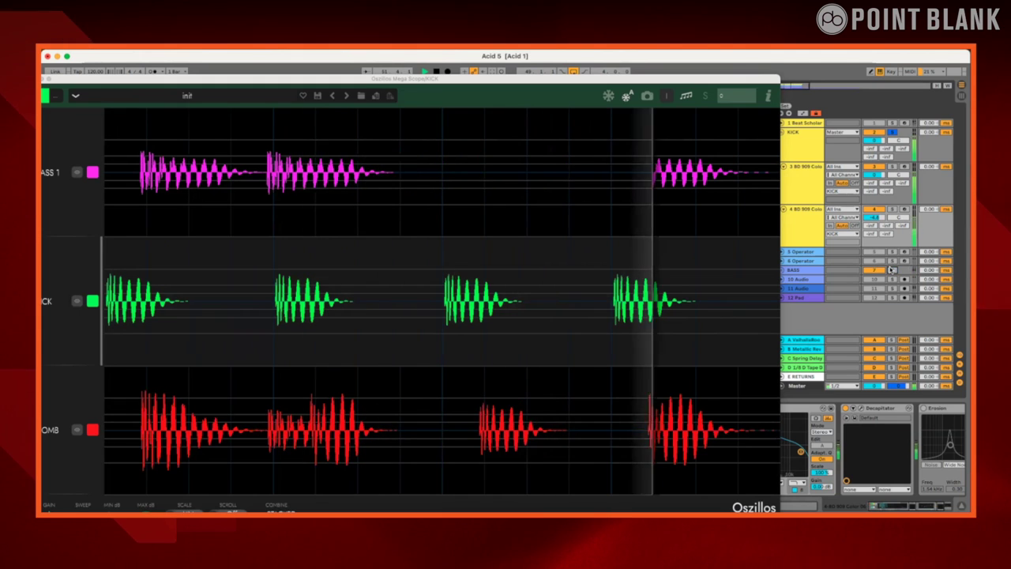
Set the second kick track's delay to 2.00 ms and examine the combined kick waveform in the scope
left_click(472, 437)
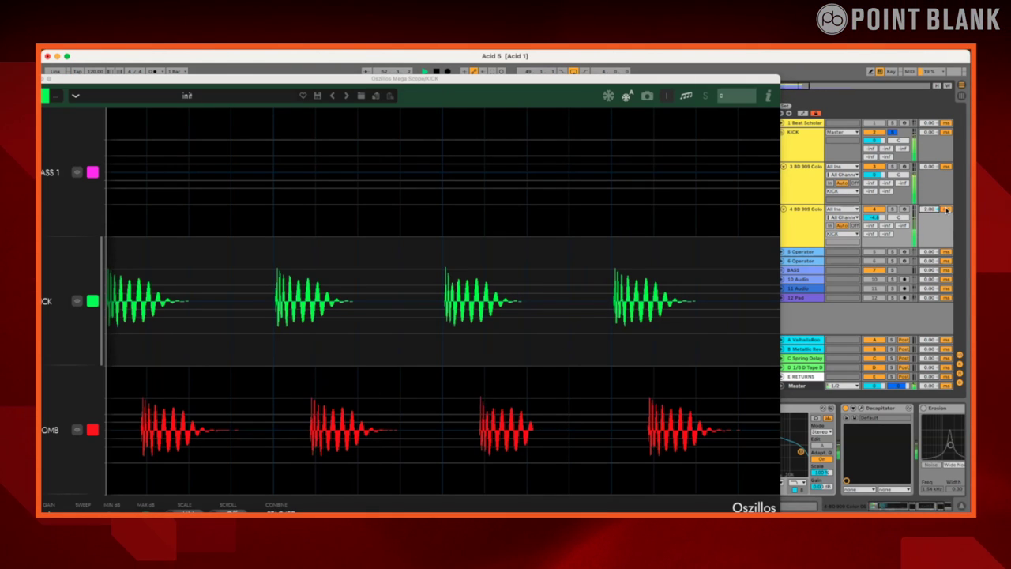
left_click(482, 417)
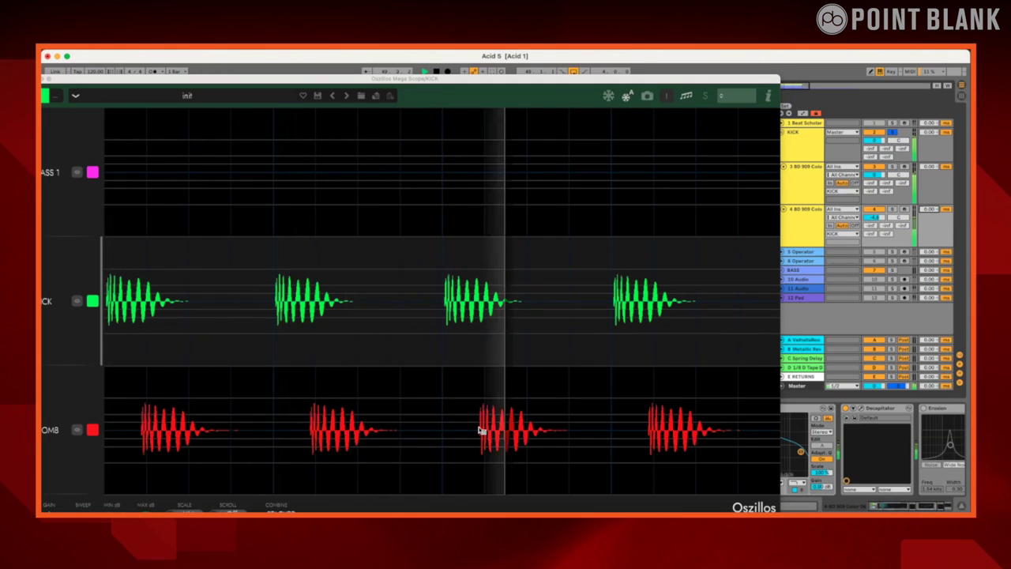
left_click(480, 431)
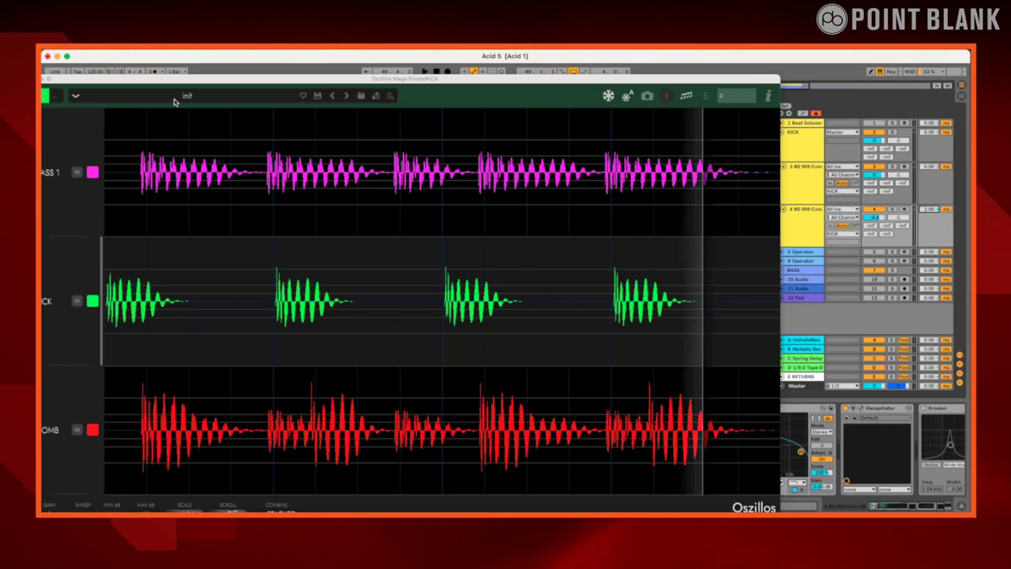
Move the Oszillos Mega Scope window clear of the window edge and close it
left_click_drag(190, 80, 450, 137)
left_click_drag(522, 103, 527, 97)
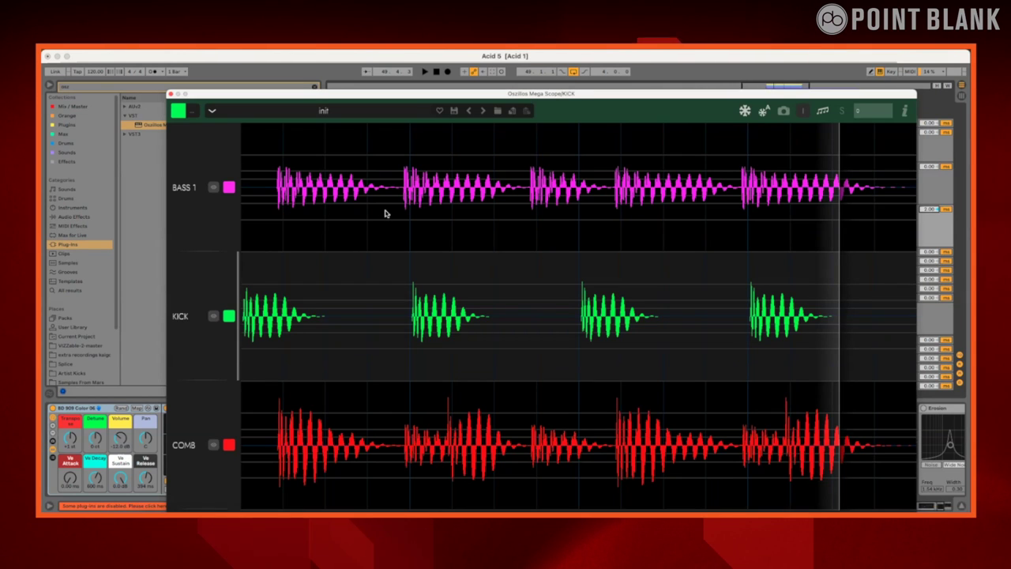
left_click(170, 94)
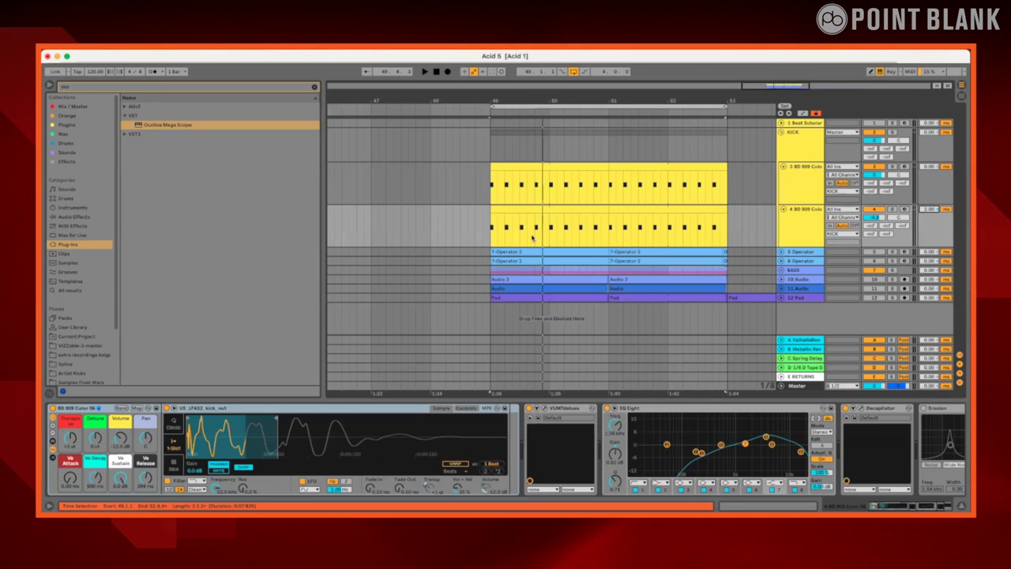
Collapse the KICK group in the arrangement
scroll(533, 239, "right", 5)
left_click(94, 49)
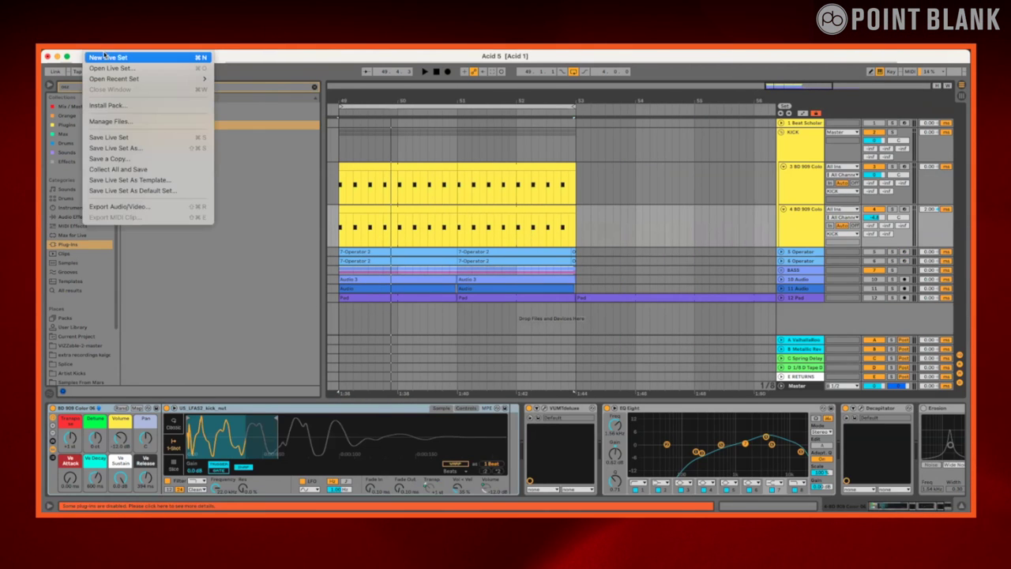
key("Escape")
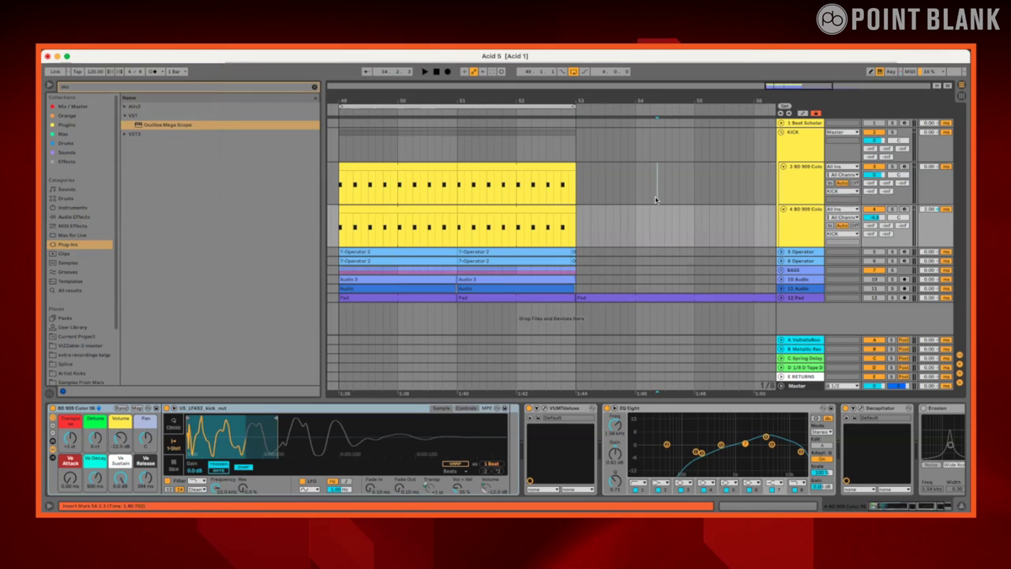
left_click(657, 182)
left_click(782, 133)
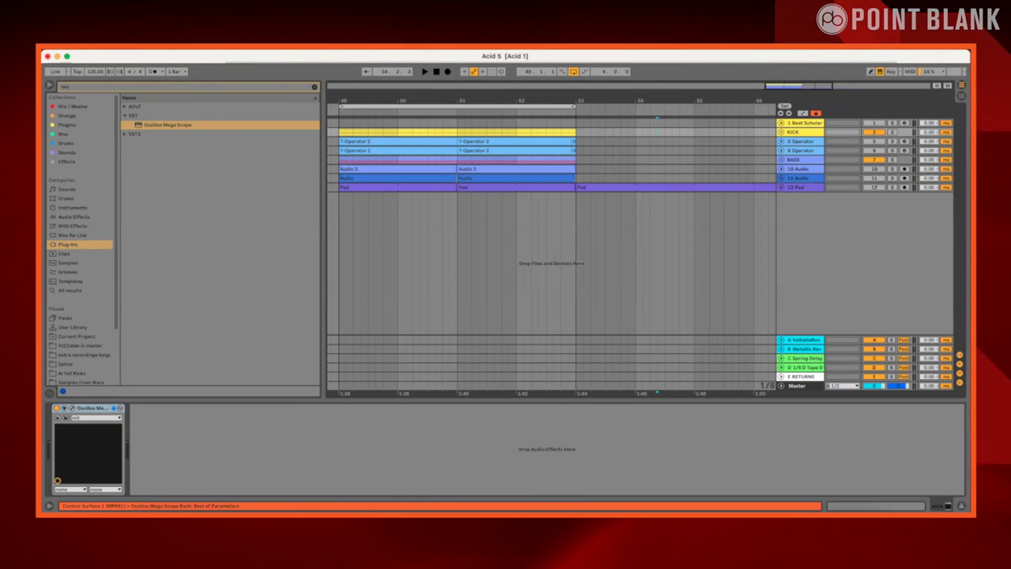
Save the Live Set as a new version named Acid 6 in the Acid 1 Project folder
left_click(97, 45)
left_click(115, 149)
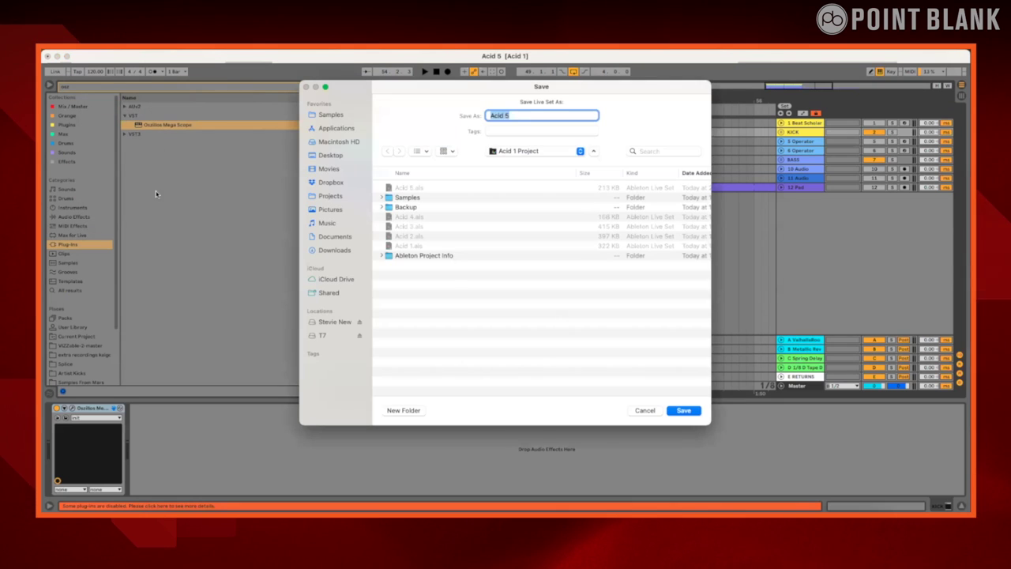
type("6")
key("Return")
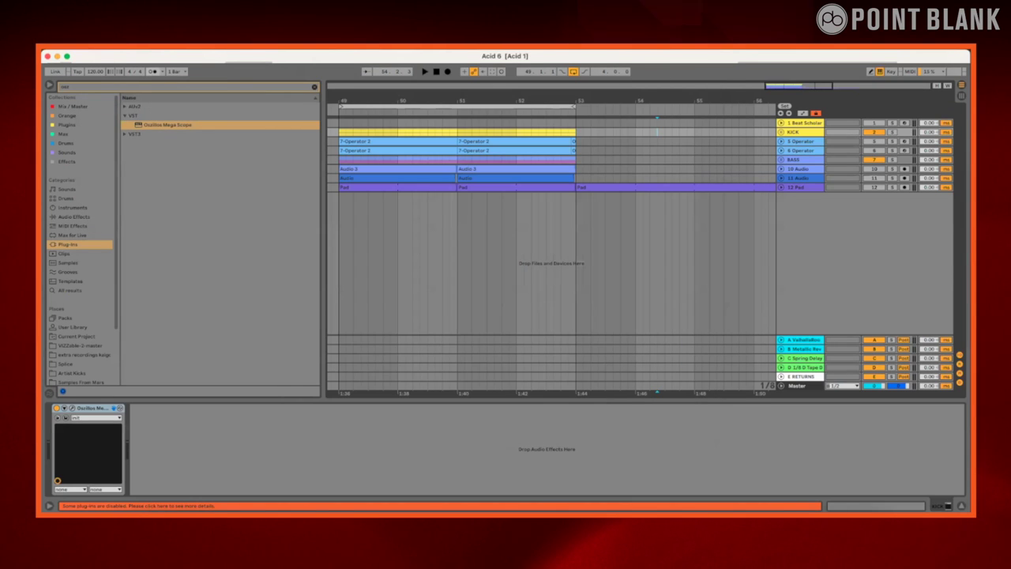
Try to open Acid 4.als from the recent sets and Acid 3.als from the Acid 1 Project folder
left_click(67, 46)
mouse_move(96, 46)
mouse_move(182, 79)
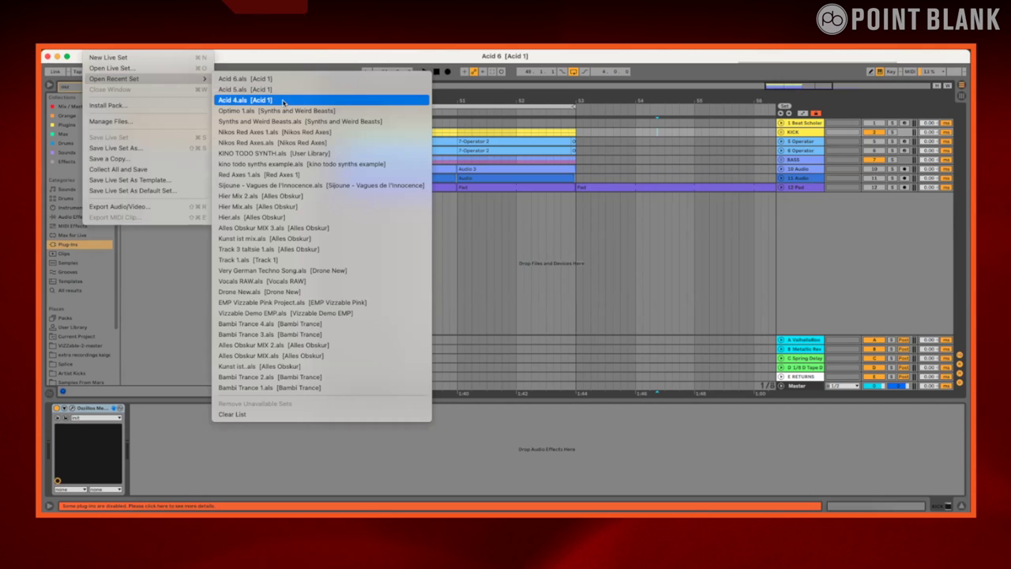
left_click(283, 100)
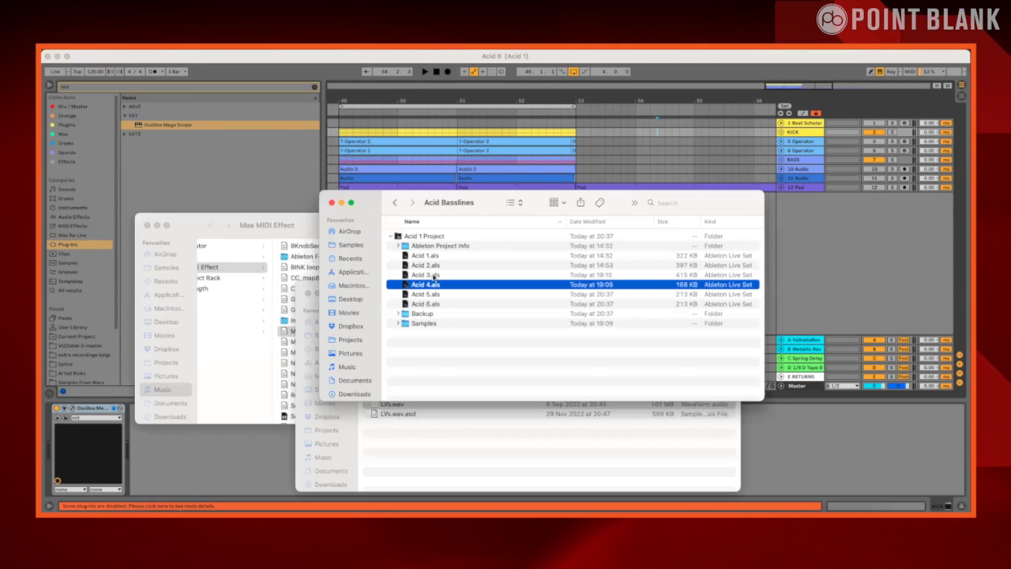
double_click(433, 276)
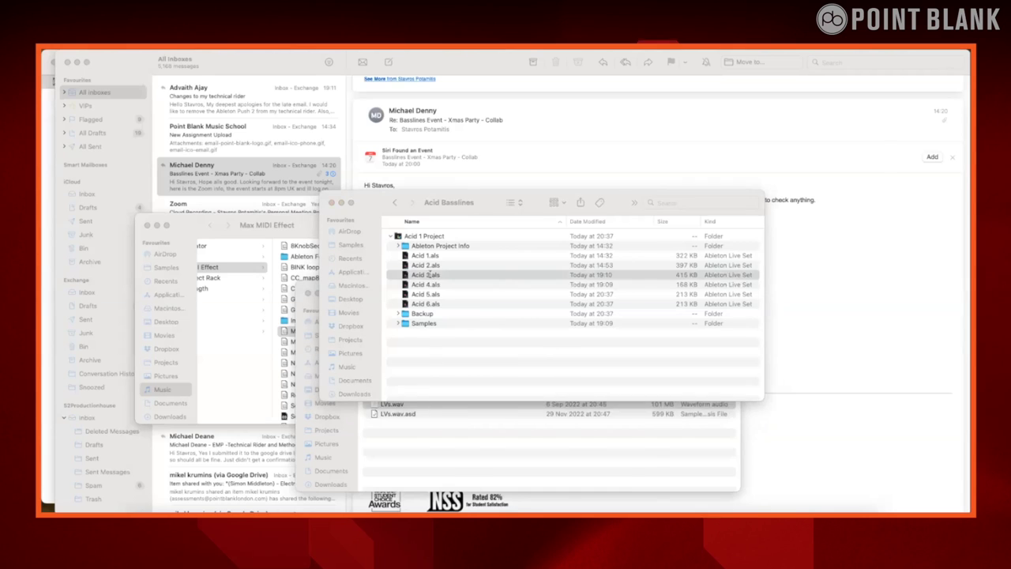
Relaunch Ableton Live 11 Suite and decline to recover the work on Acid 3.als
left_click(778, 475)
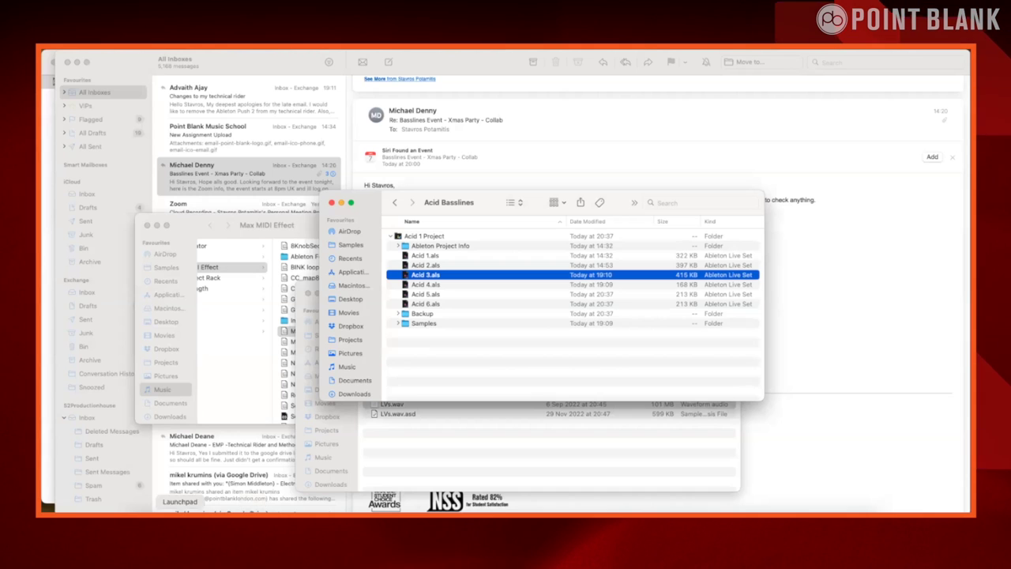
left_click(435, 512)
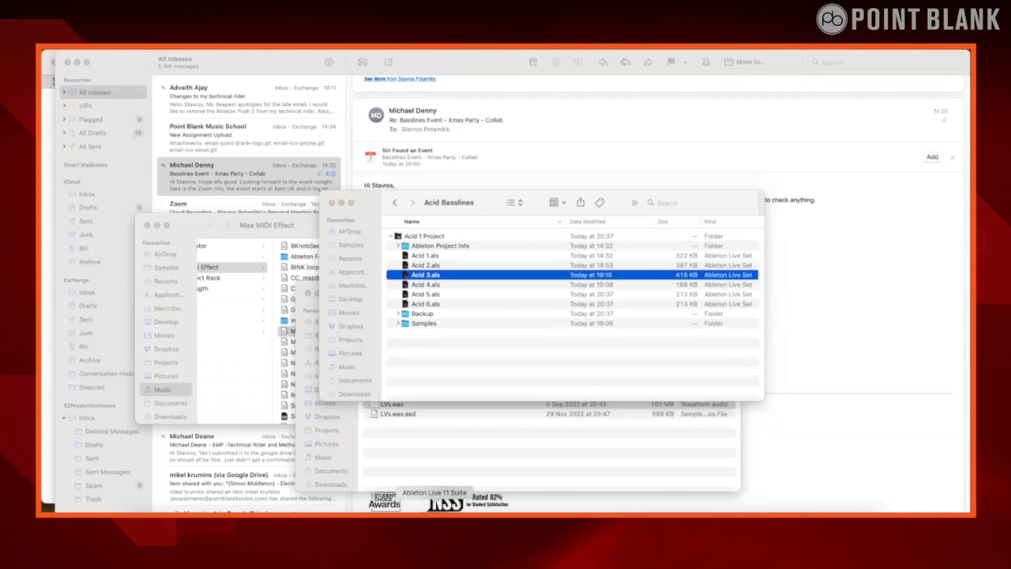
left_click(76, 63)
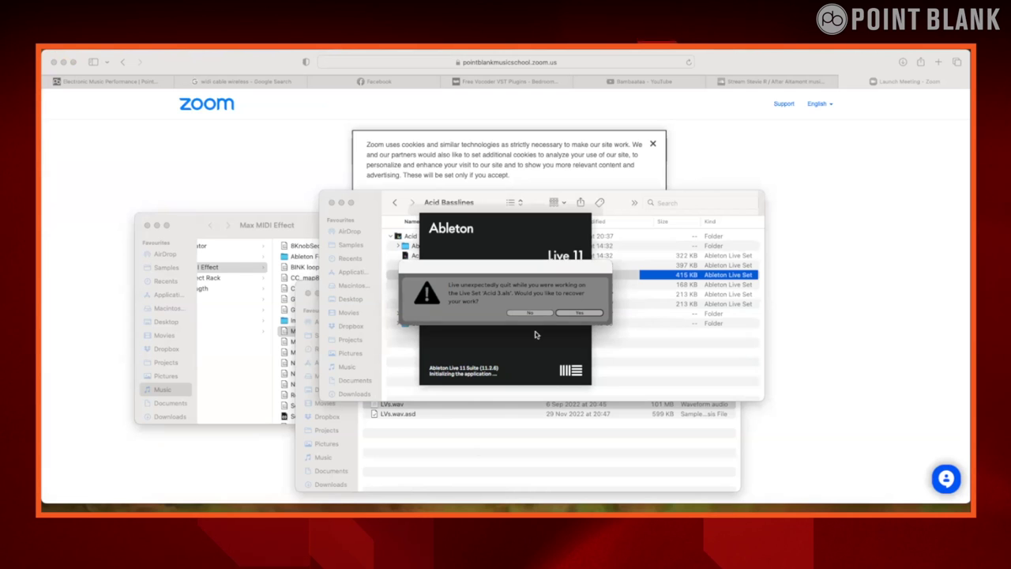
left_click(533, 312)
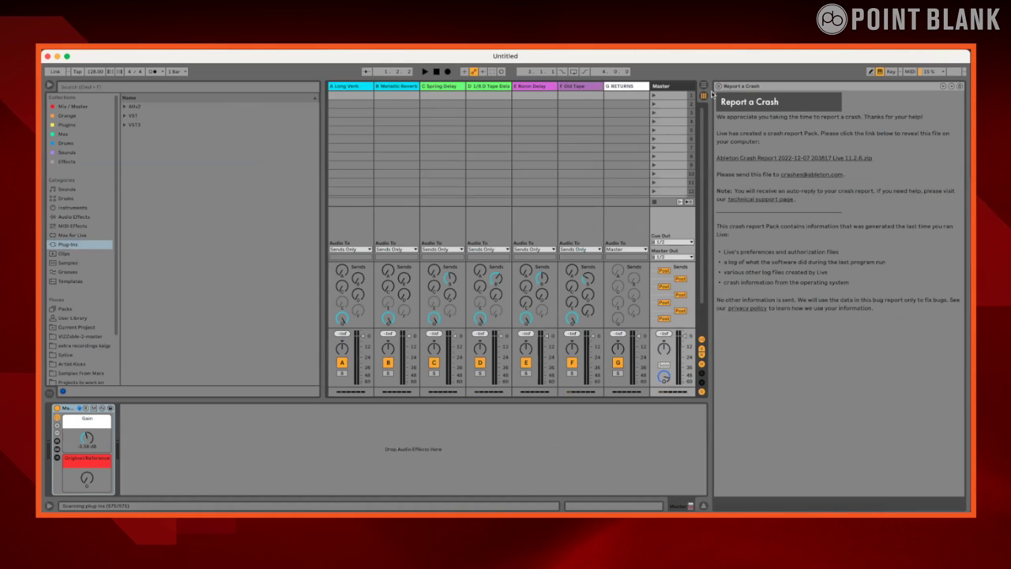
left_click(103, 44)
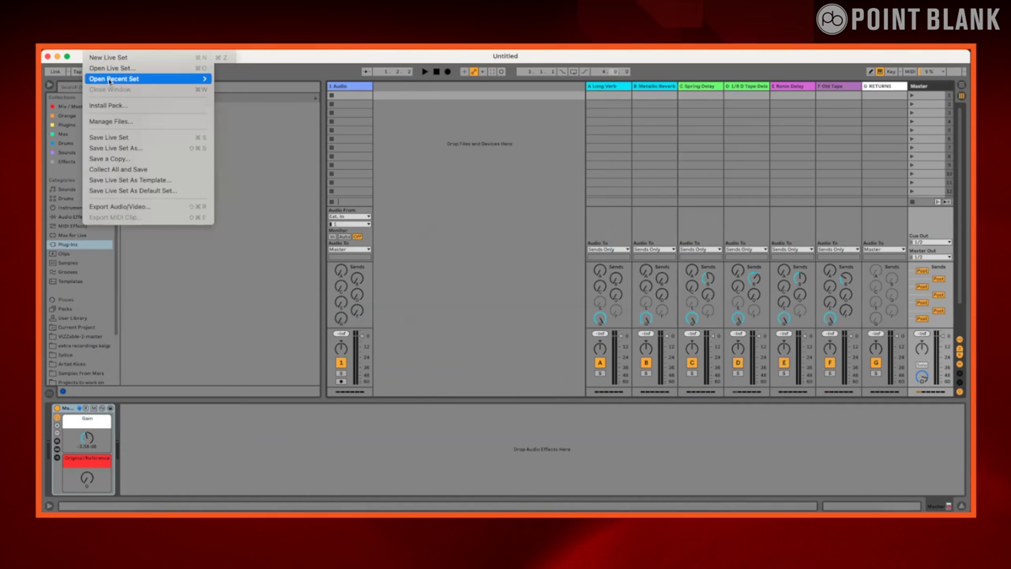
mouse_move(110, 80)
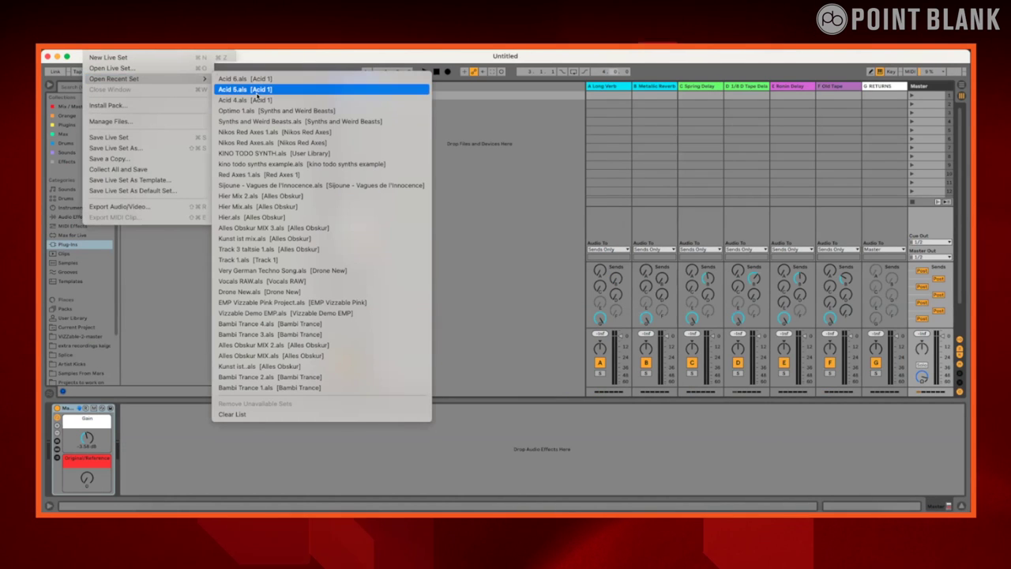
left_click(479, 242)
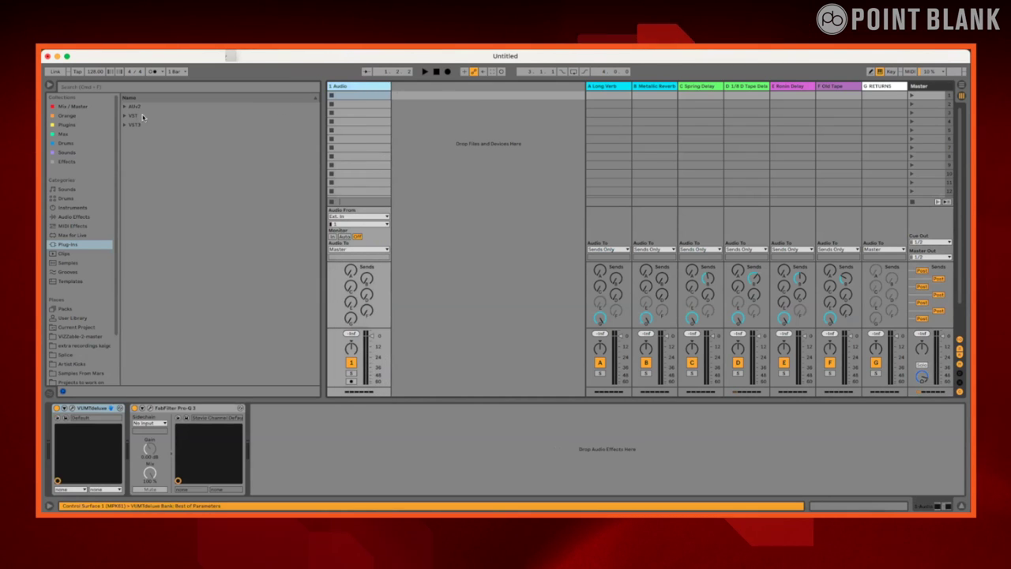
Search the plug-ins for "abl", load ABL3x on a new MIDI track and delete the 1 Audio track
left_click(83, 88)
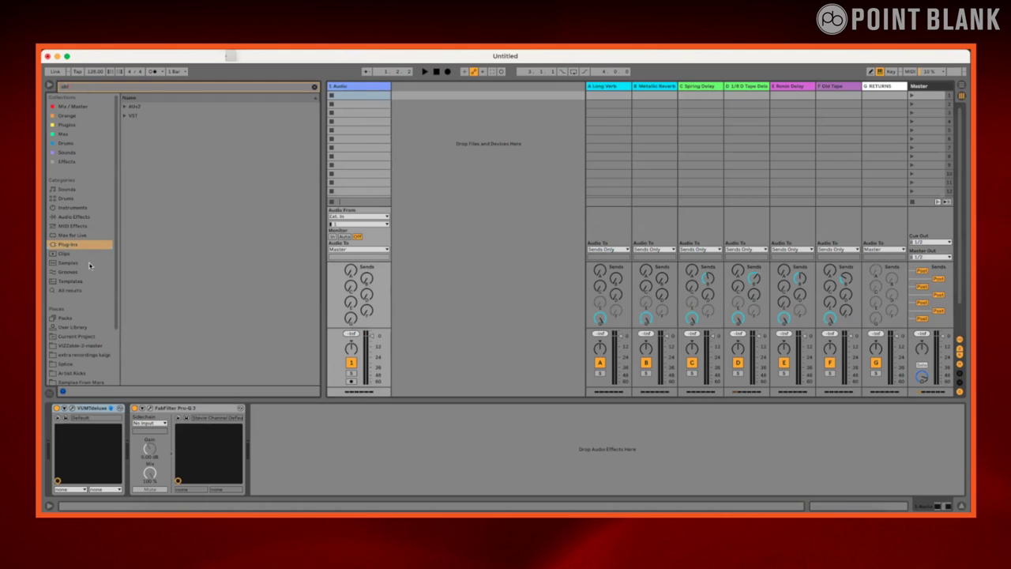
double_click(148, 124)
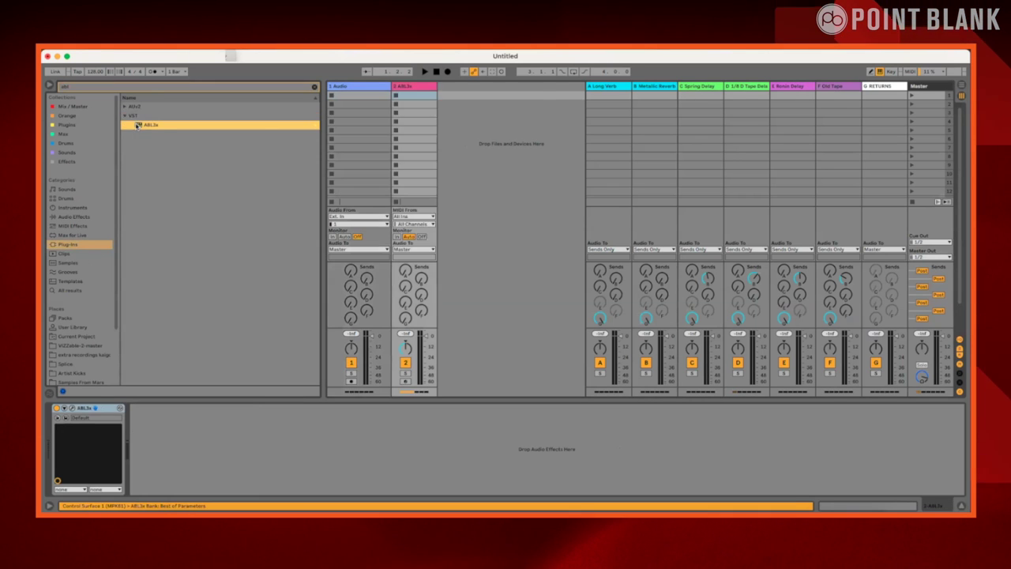
left_click_drag(364, 77, 670, 224)
left_click(359, 89)
key("Delete")
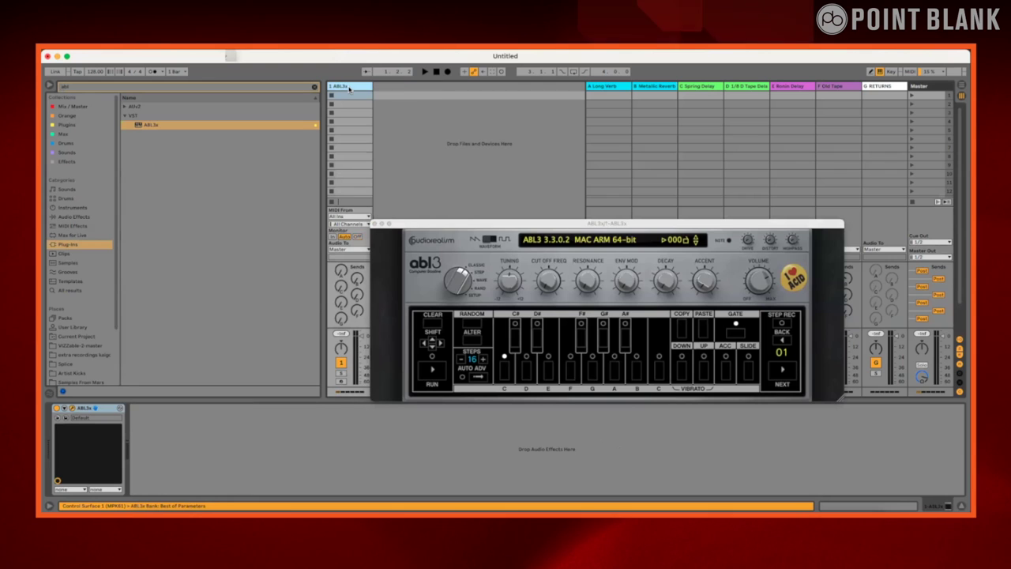
Clear the plug-in search and hide the browser, repositioning the ABL3x window over the session
left_click(314, 87)
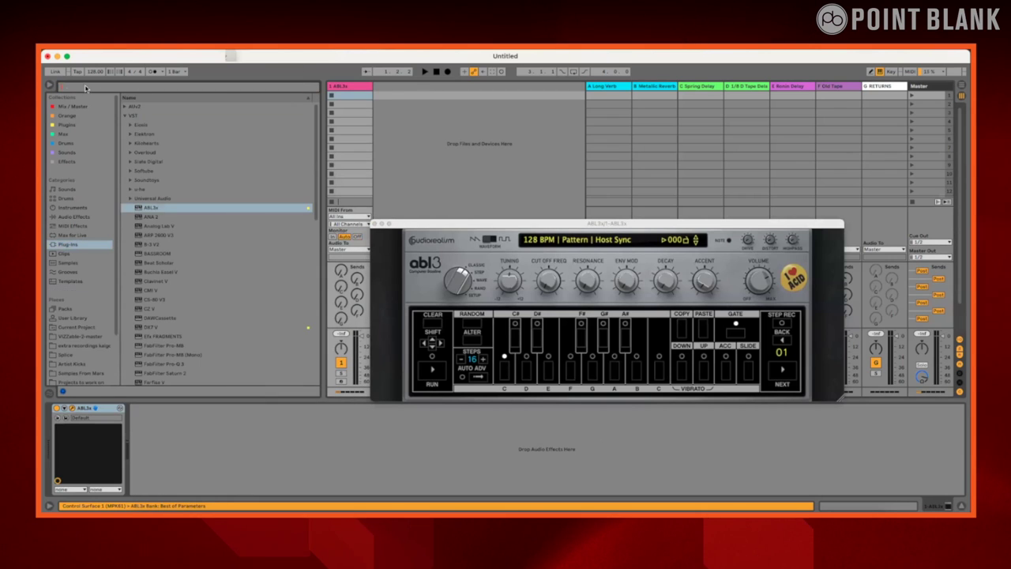
key("super+alt+b")
left_click_drag(473, 222, 320, 225)
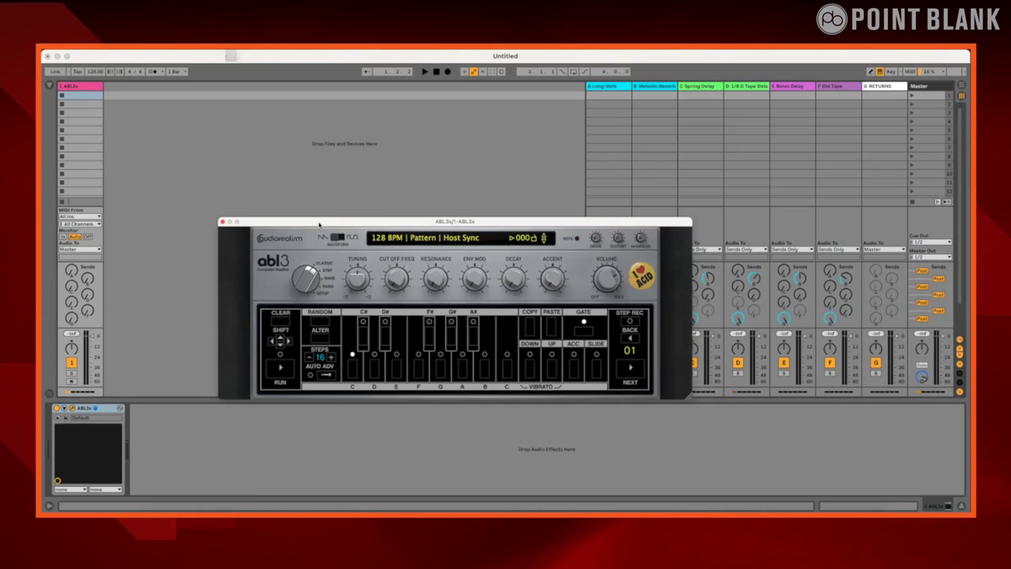
Arm the ABL3x track for recording and audition the synth's sound
left_click(71, 382)
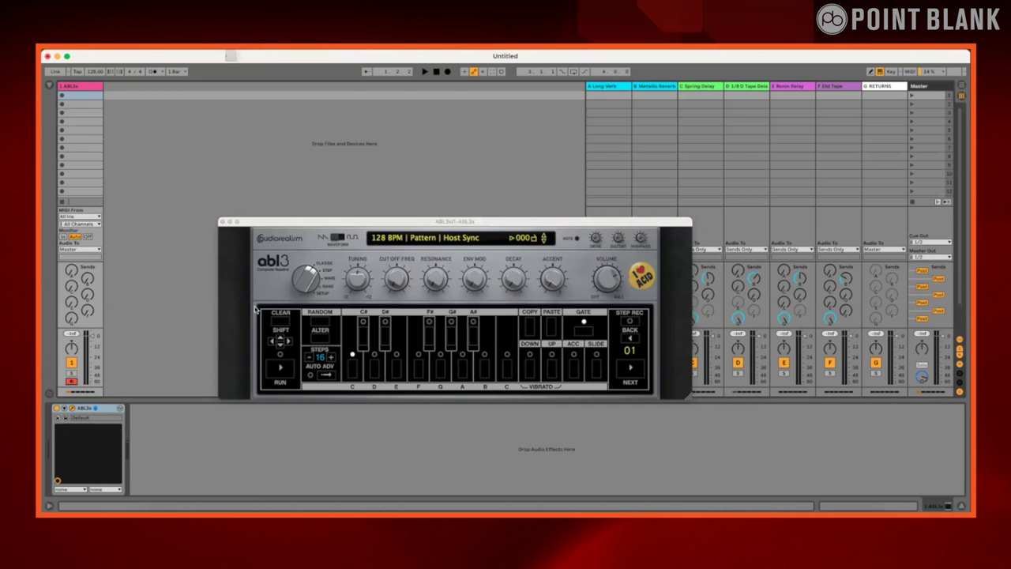
left_click(308, 277)
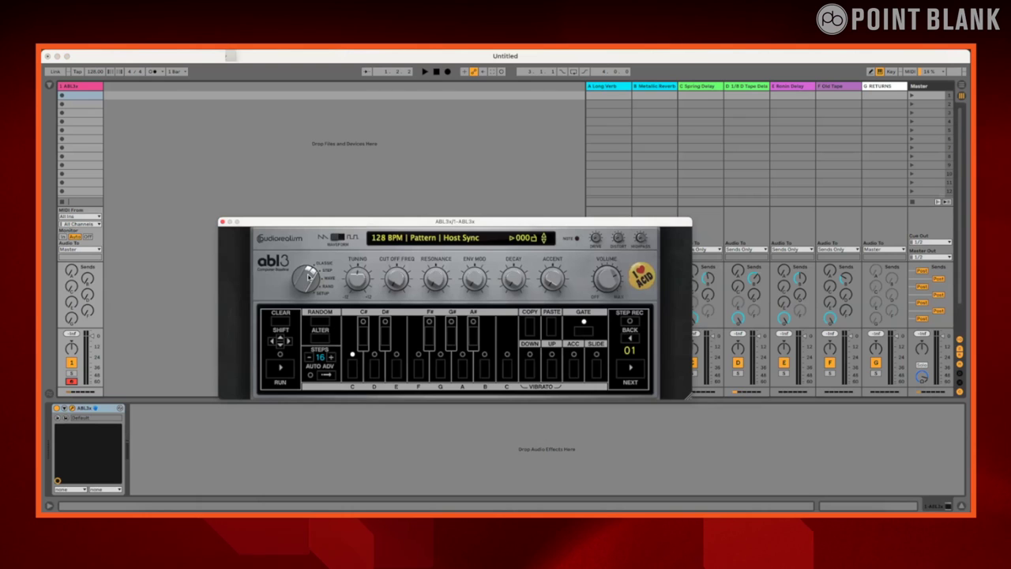
key("space")
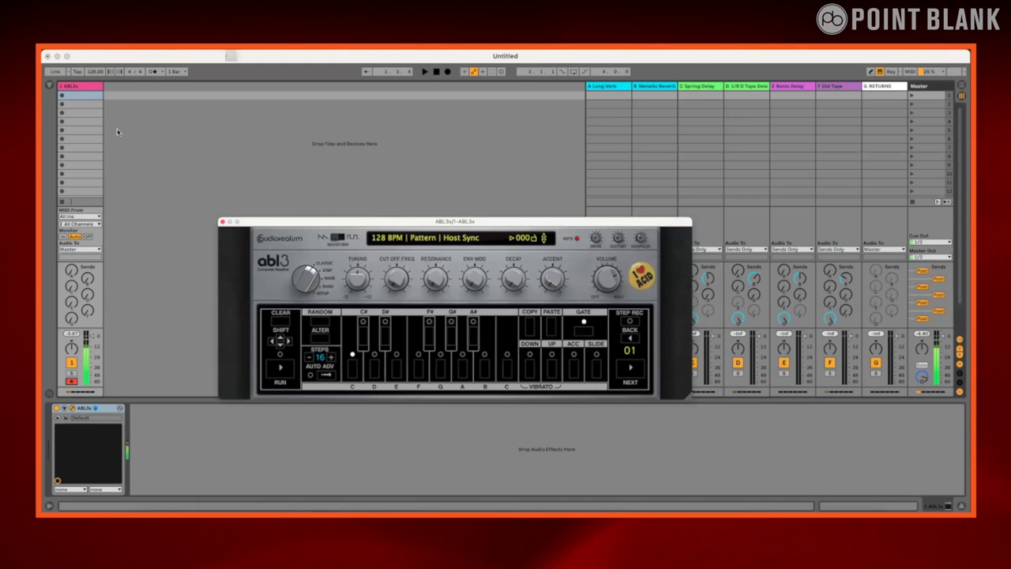
Browse the library's drum kits and load 606 Core Kit onto a new MIDI track beside the ABL3x track
left_click(45, 83)
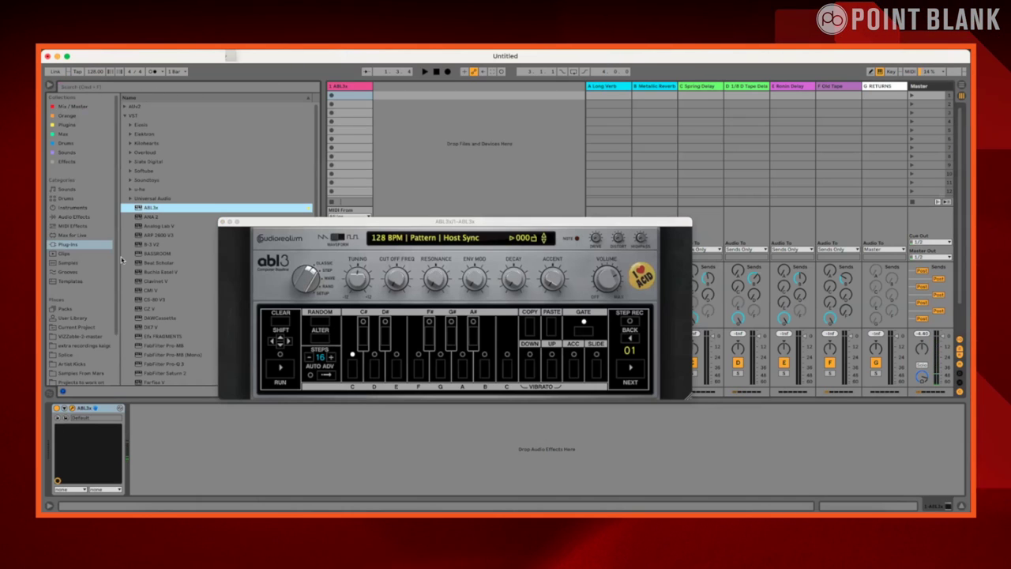
left_click(73, 207)
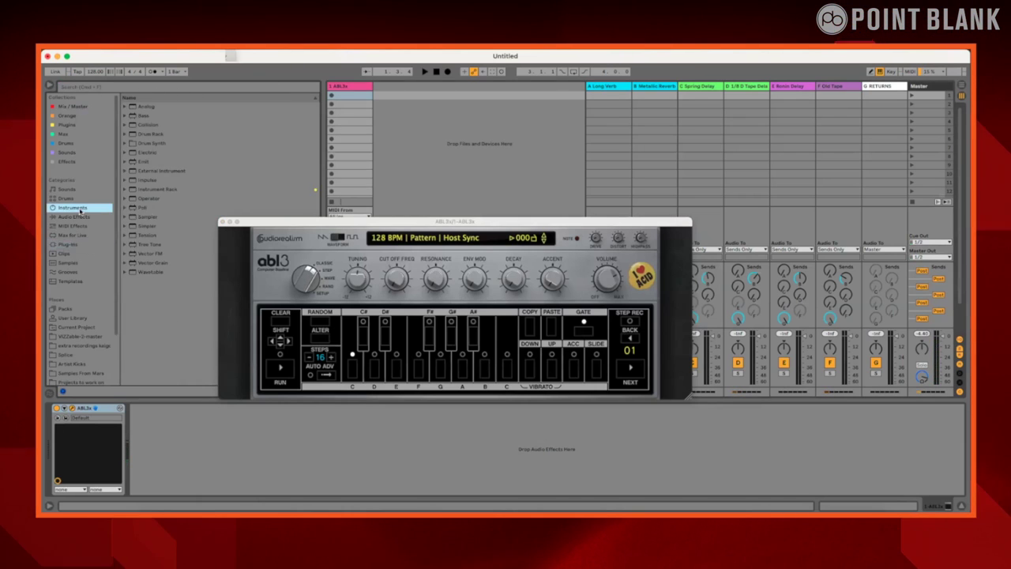
left_click(165, 134)
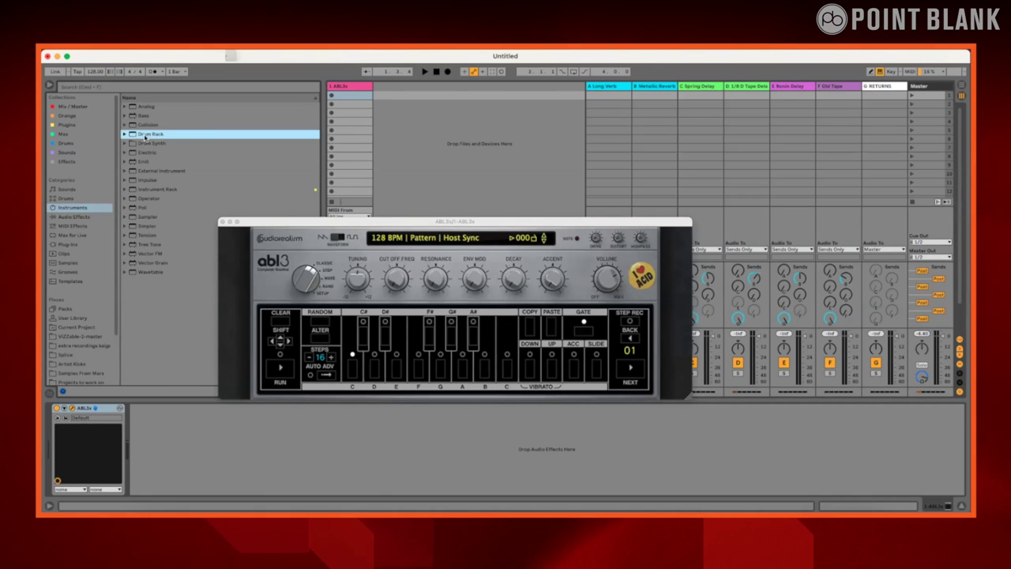
left_click(78, 208)
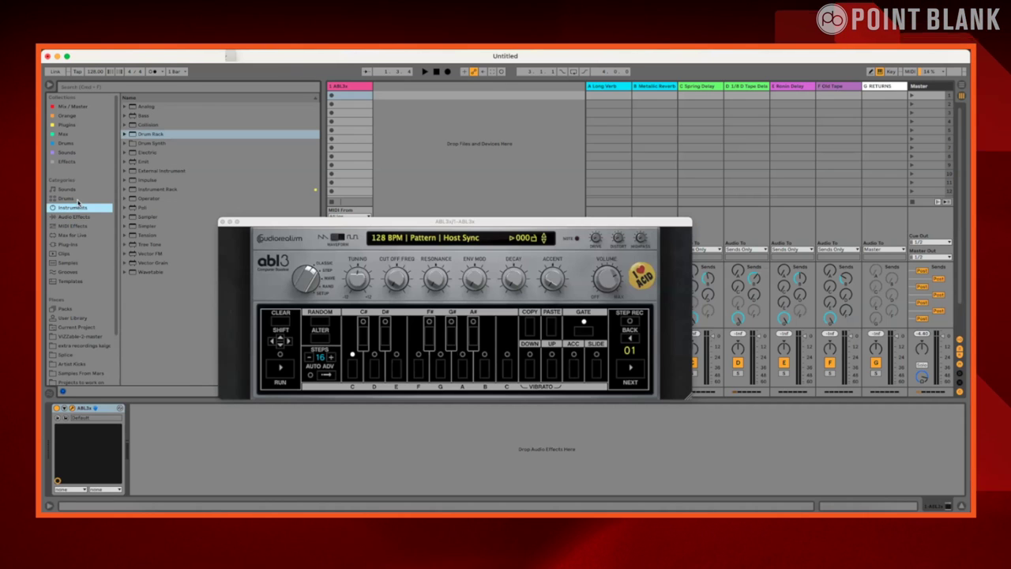
left_click(77, 199)
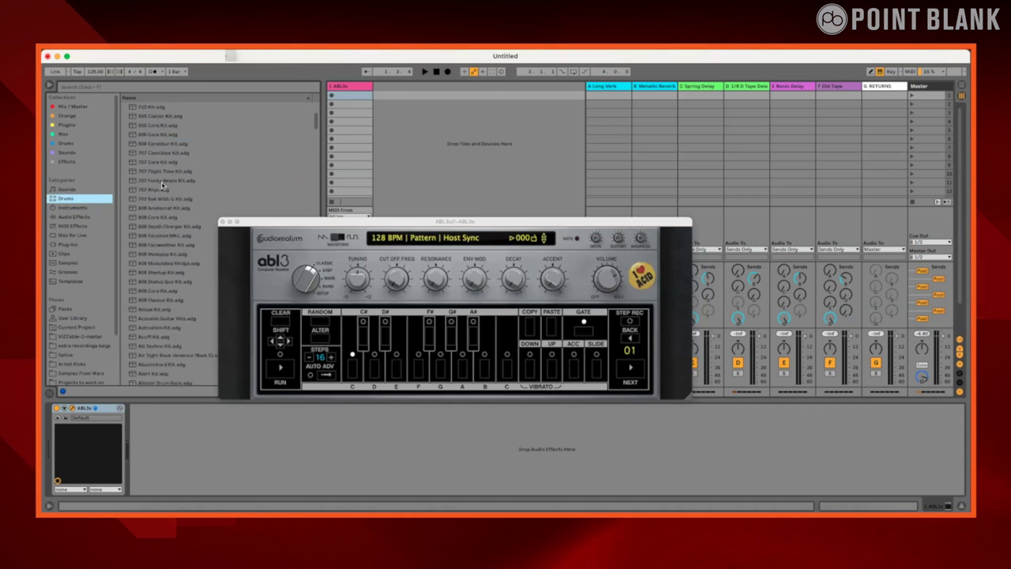
scroll(163, 184, "down", 3)
left_click(154, 118)
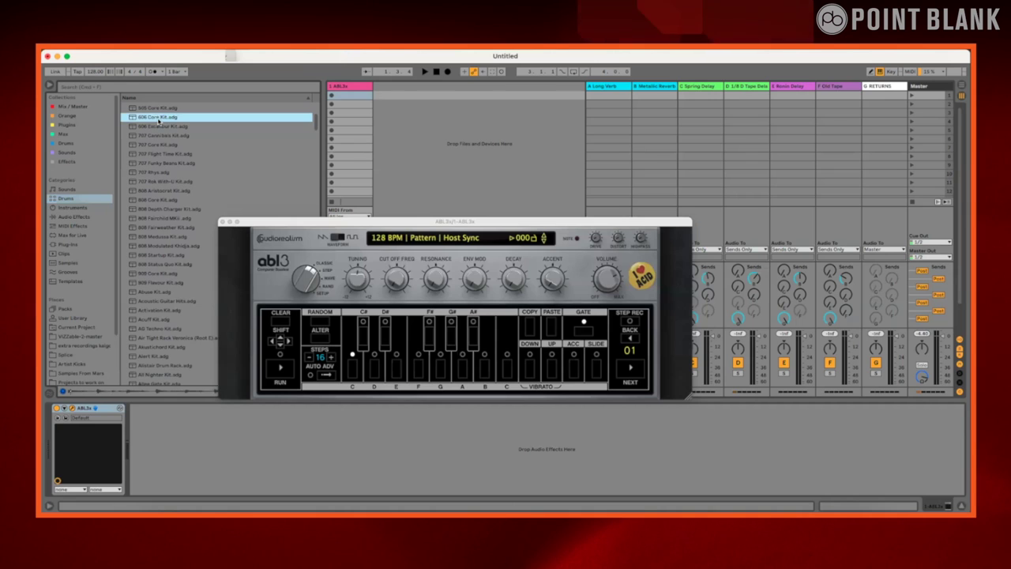
left_click_drag(410, 91, 399, 95)
Create a MIDI clip on the 606 Core Kit track, place Bassdrum notes on all four beats and raise their velocity
double_click(388, 95)
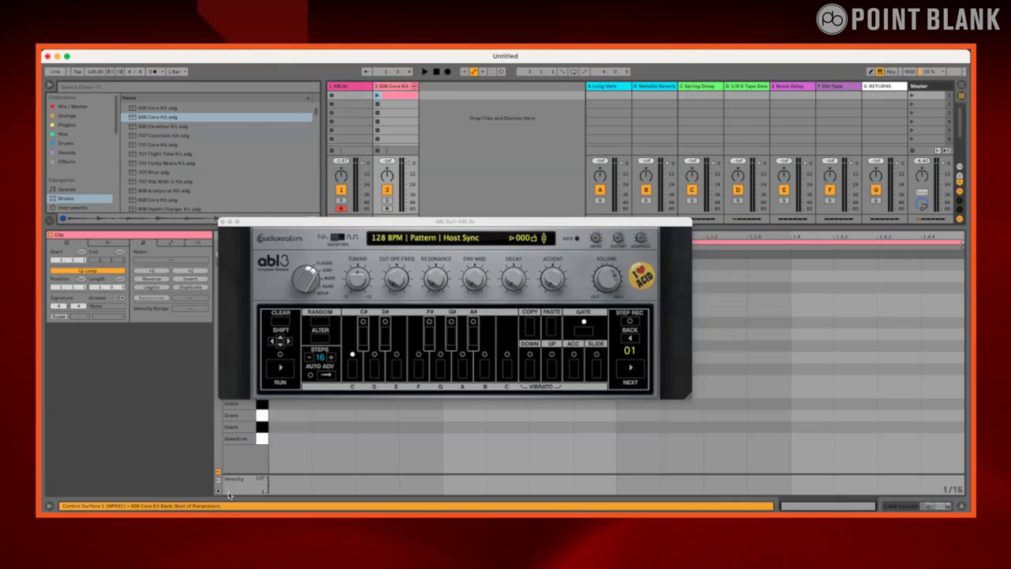
double_click(283, 439)
double_click(451, 439)
double_click(625, 439)
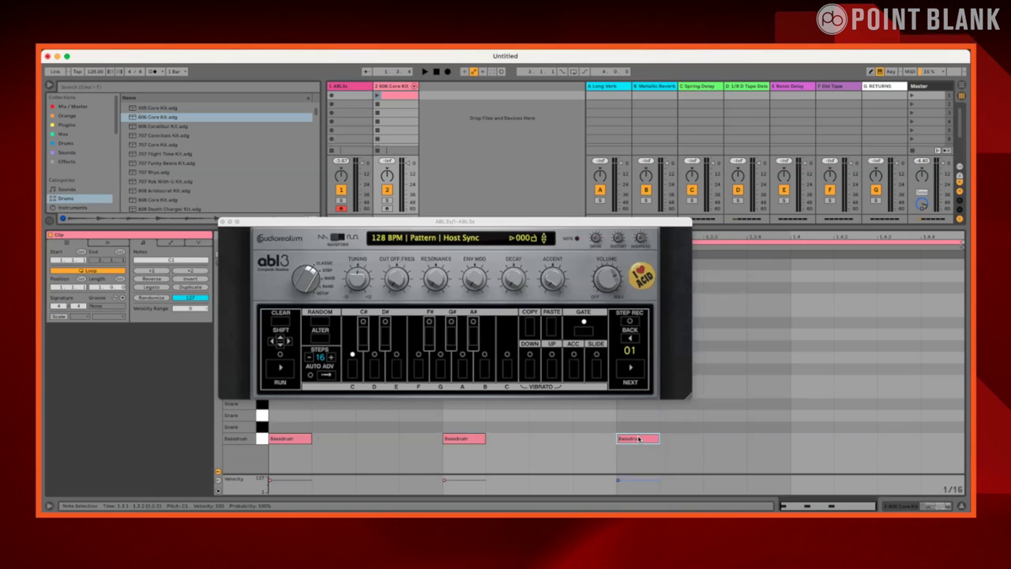
left_click(818, 442)
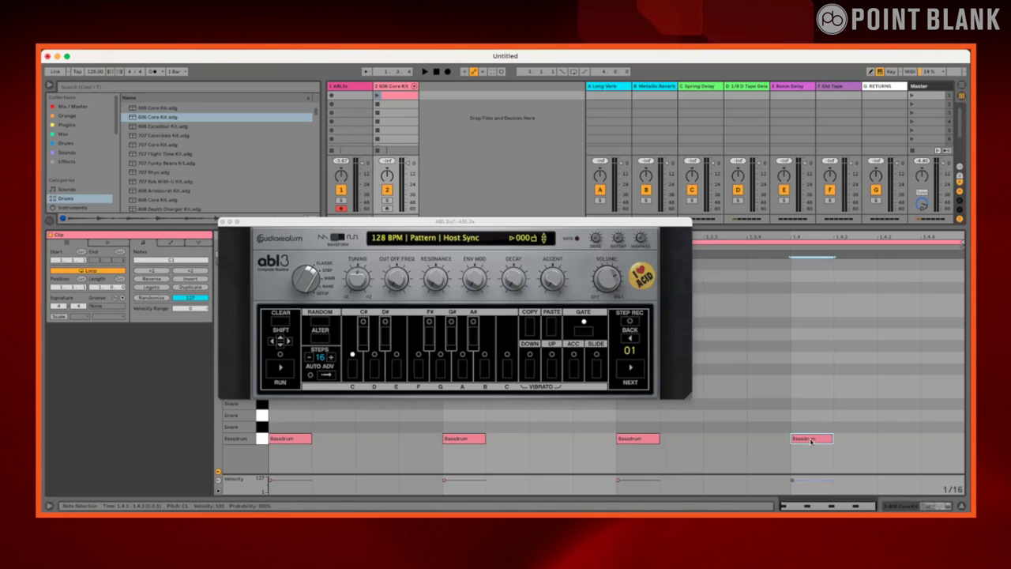
left_click(804, 418)
left_click_drag(807, 431, 807, 421)
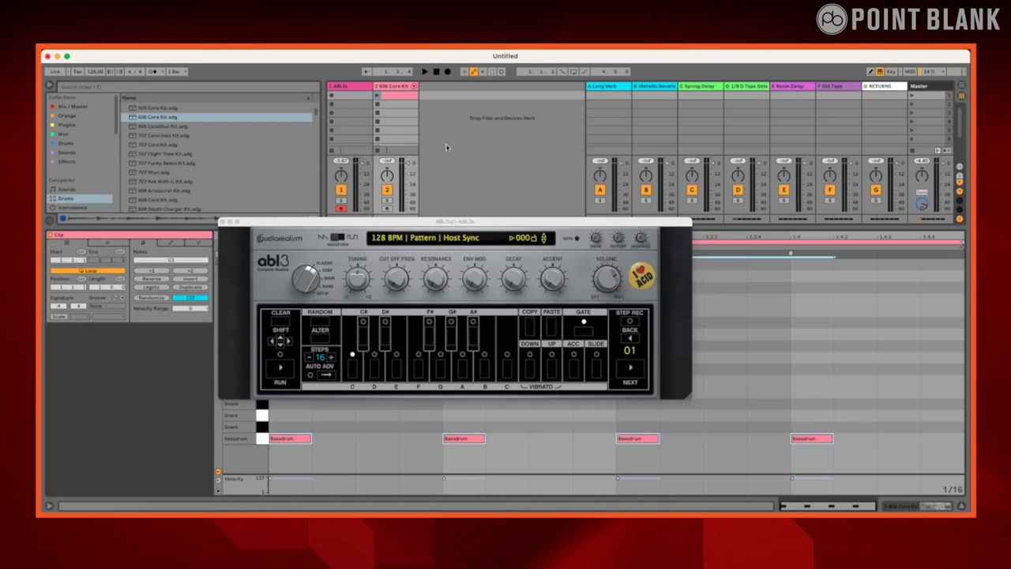
Play the bass drum clip and raise the Limiter's gain in the Master track's expanded device rack
left_click(376, 95)
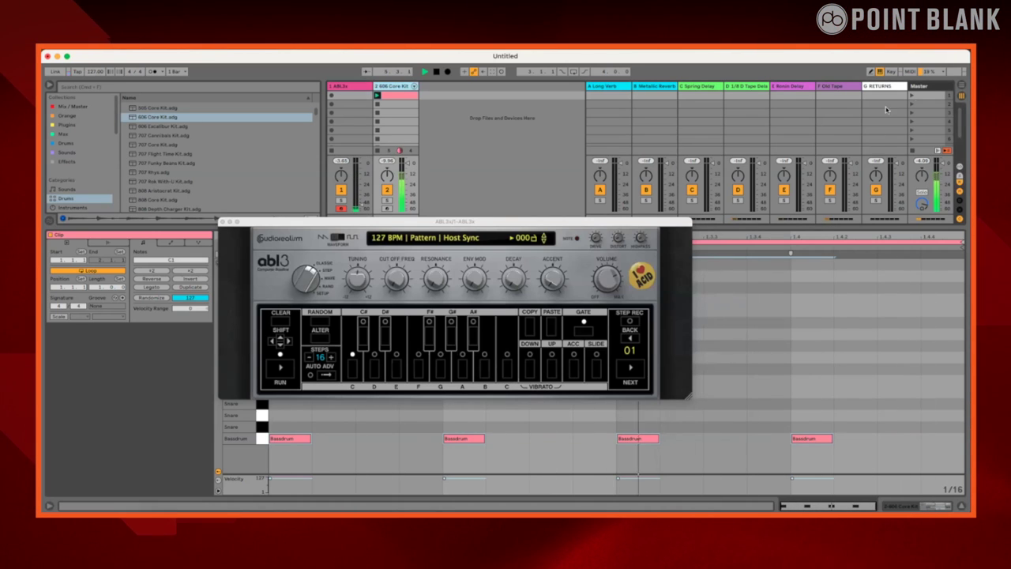
left_click(928, 86)
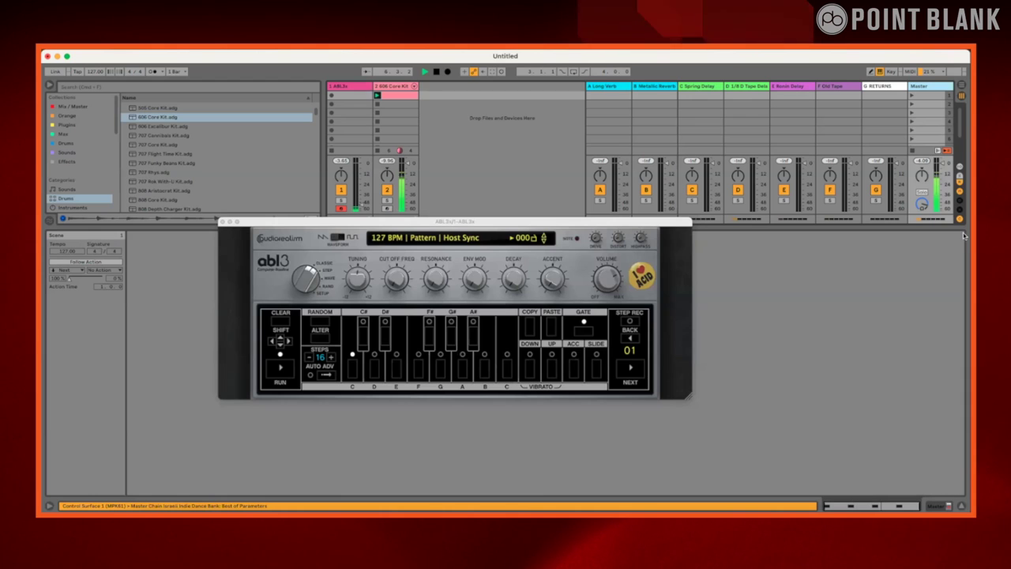
key("shift+Tab")
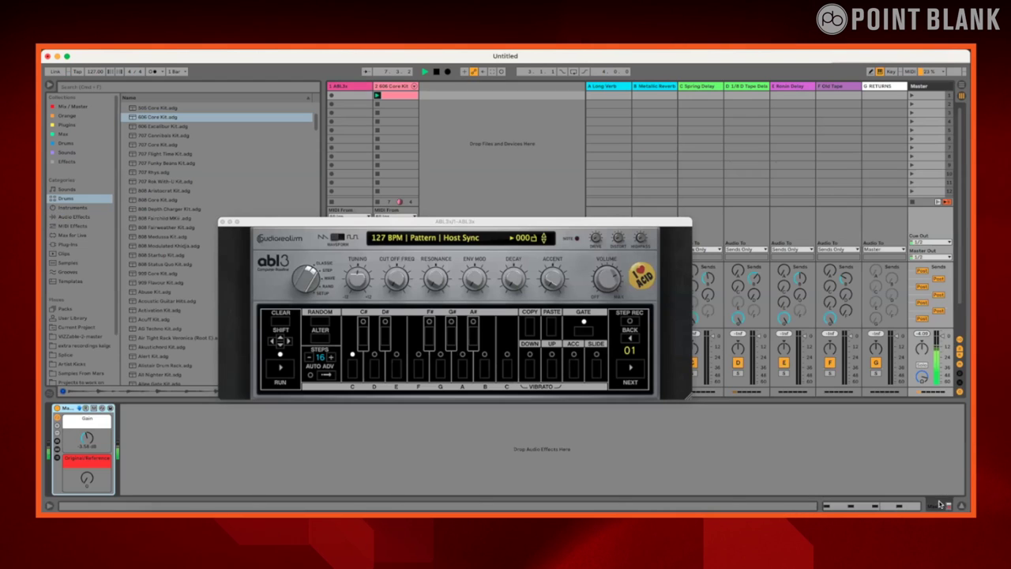
left_click(56, 451)
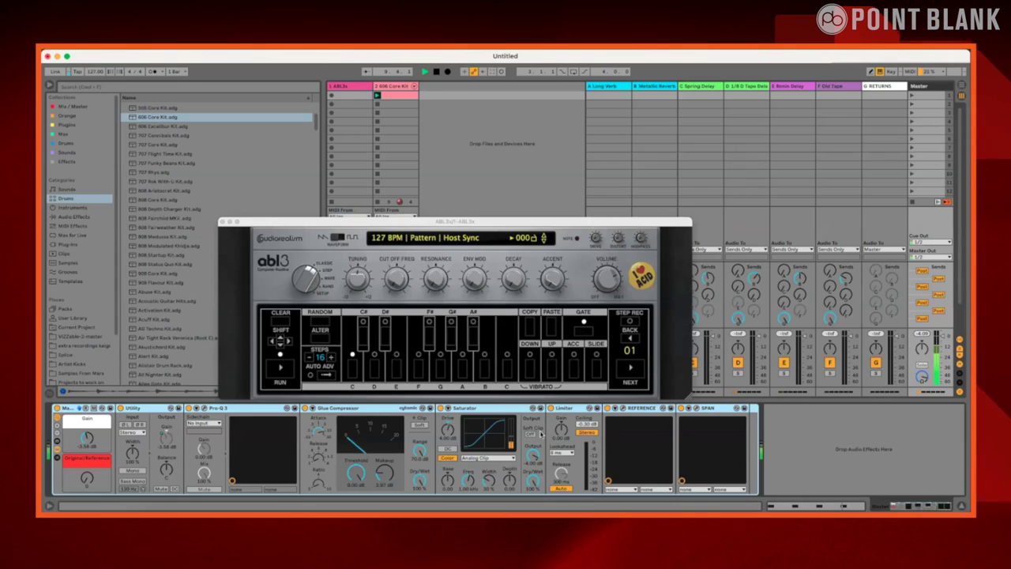
left_click_drag(567, 435, 567, 419)
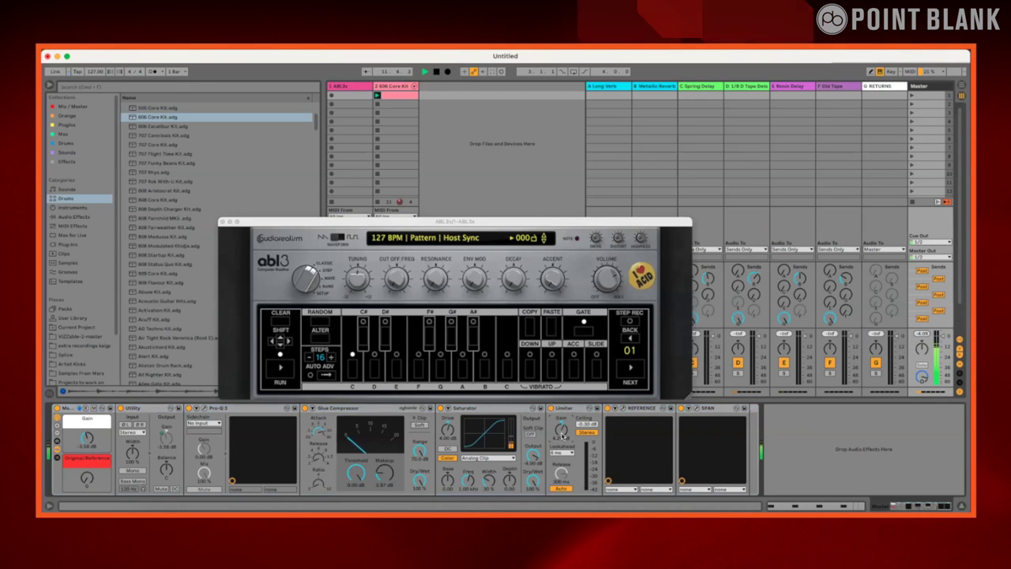
Return to the ABL3x track and, in the synth's setup page, turn Host Sync off and Note Mode on
left_click(345, 87)
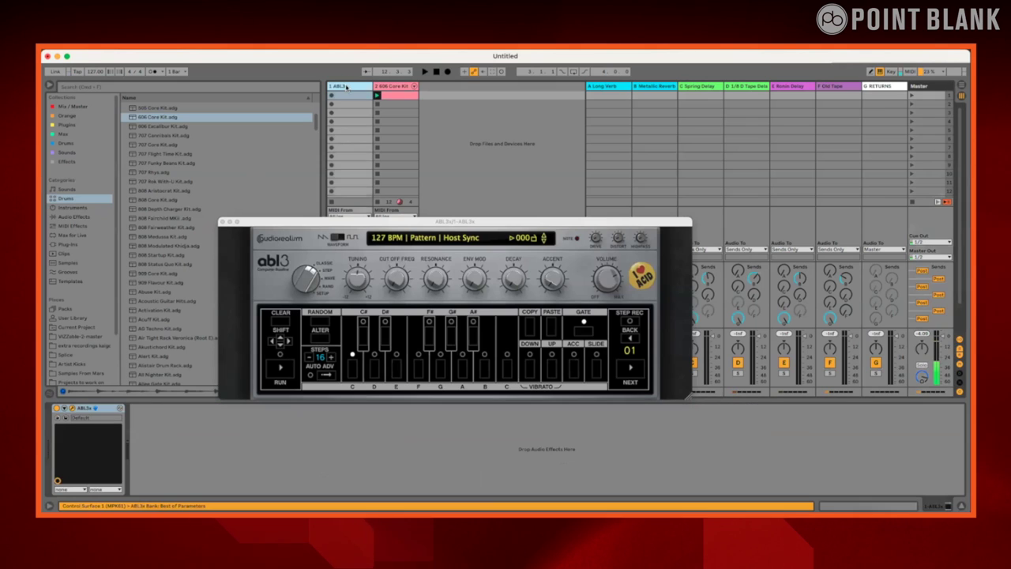
left_click_drag(305, 216, 431, 200)
left_click(51, 84)
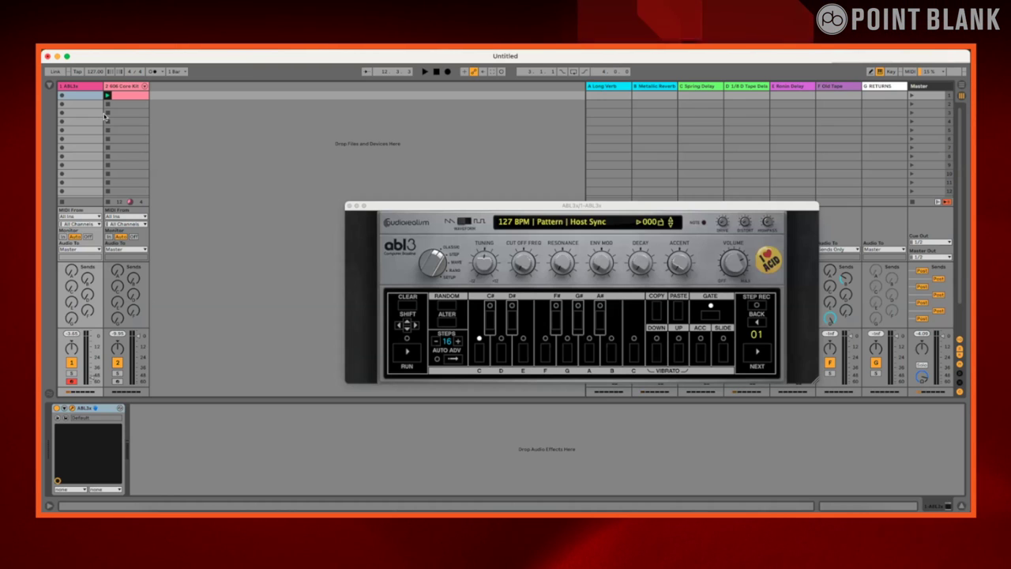
left_click_drag(519, 207, 410, 210)
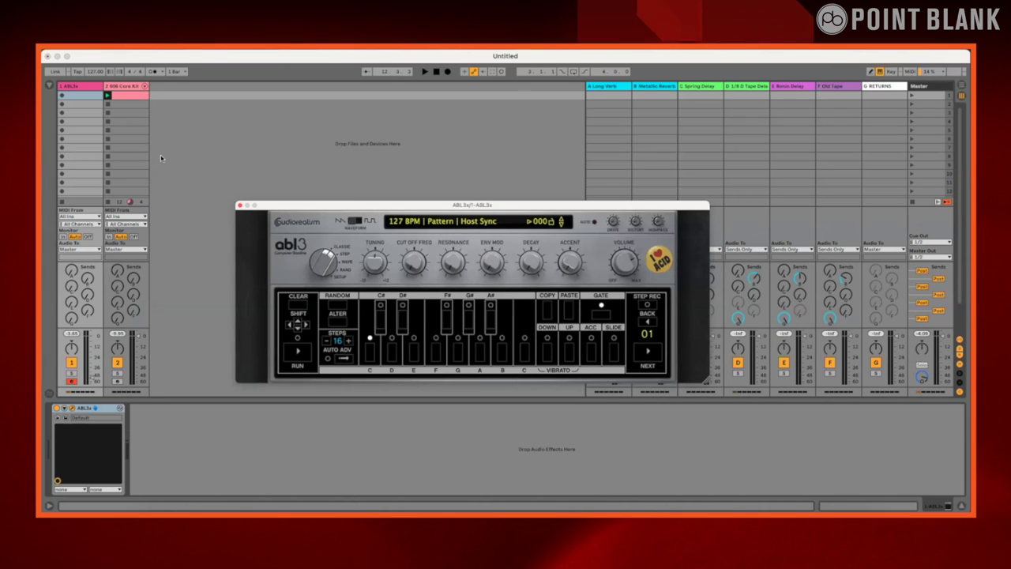
left_click(341, 278)
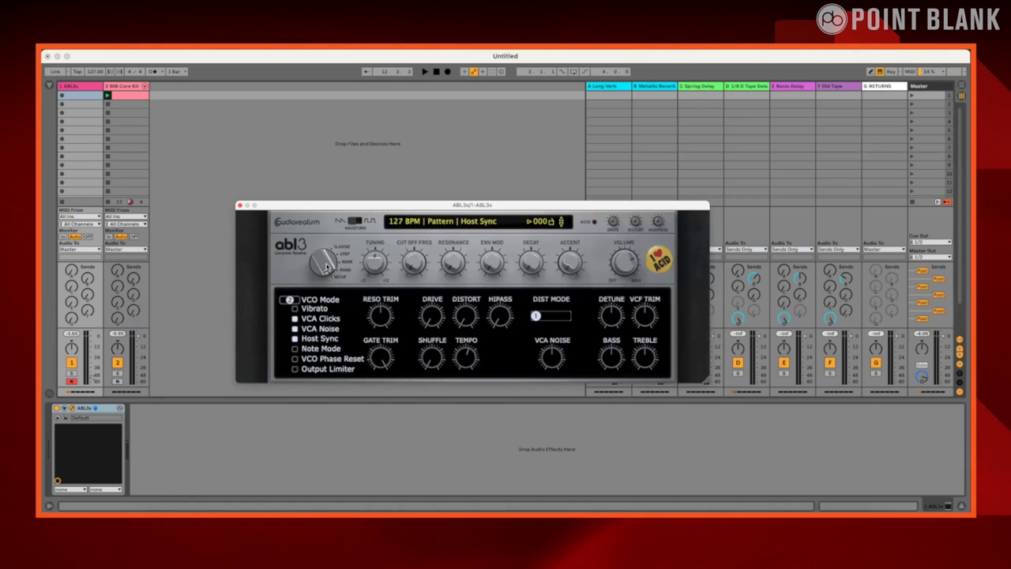
left_click(295, 339)
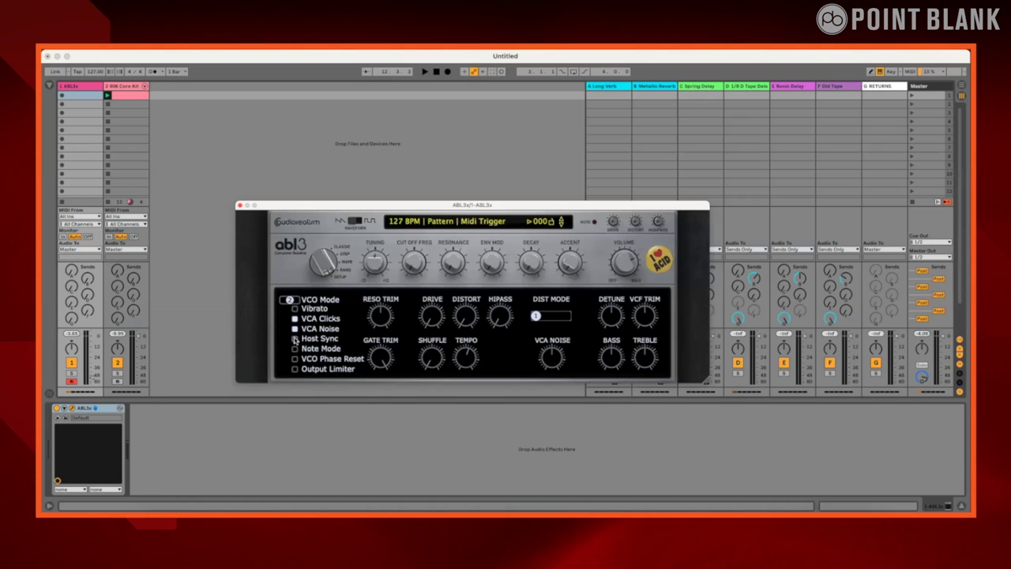
Create a clip on the ABL3x track with a C2 note on the first beat and play it
double_click(79, 95)
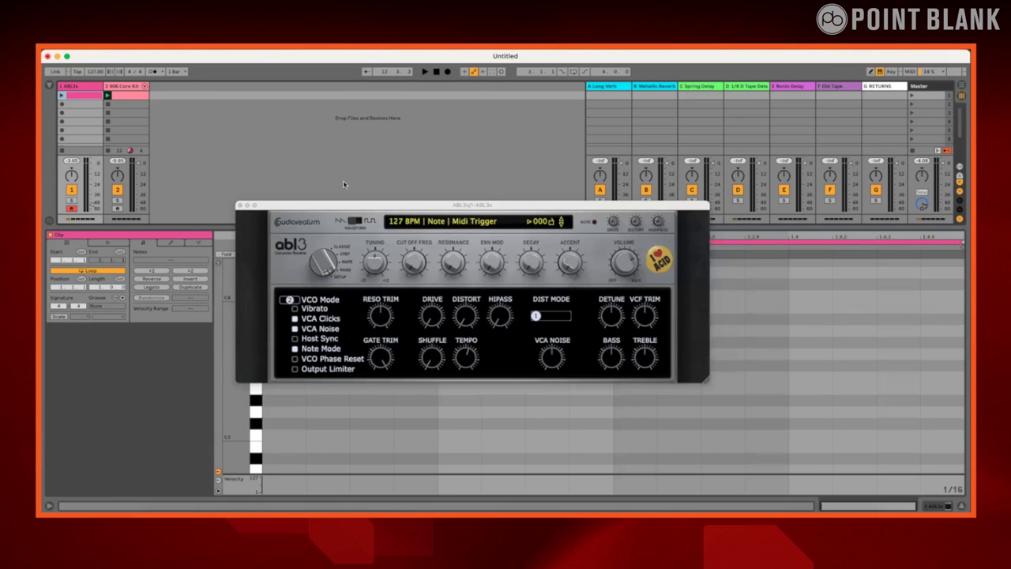
left_click_drag(345, 205, 341, 71)
double_click(297, 435)
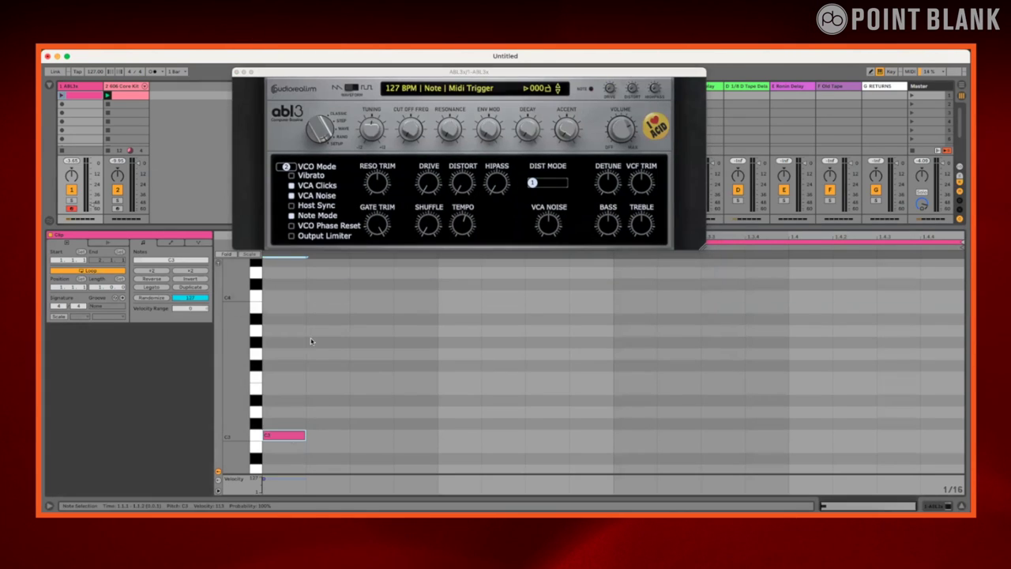
left_click(61, 95)
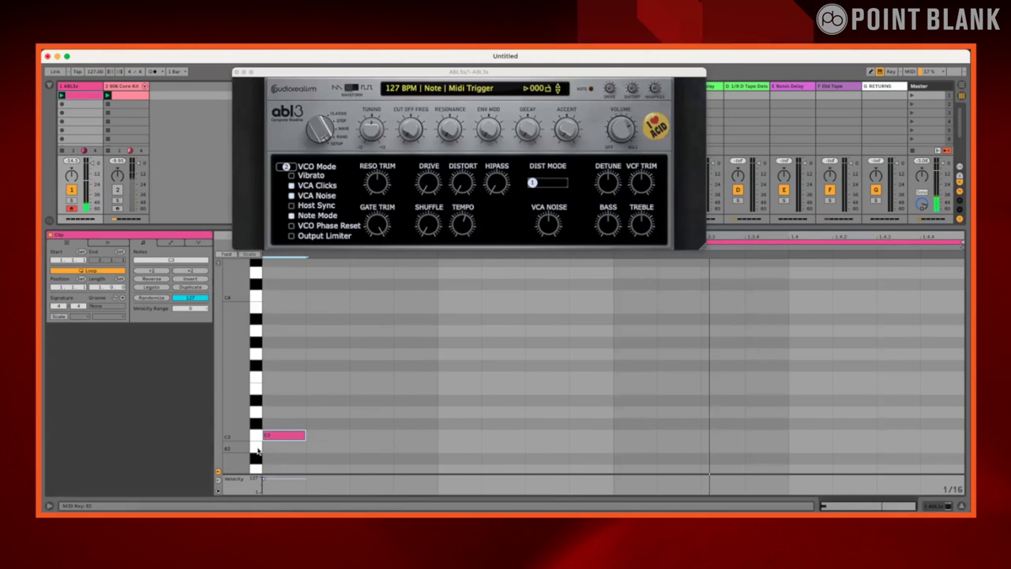
key("shift+Down")
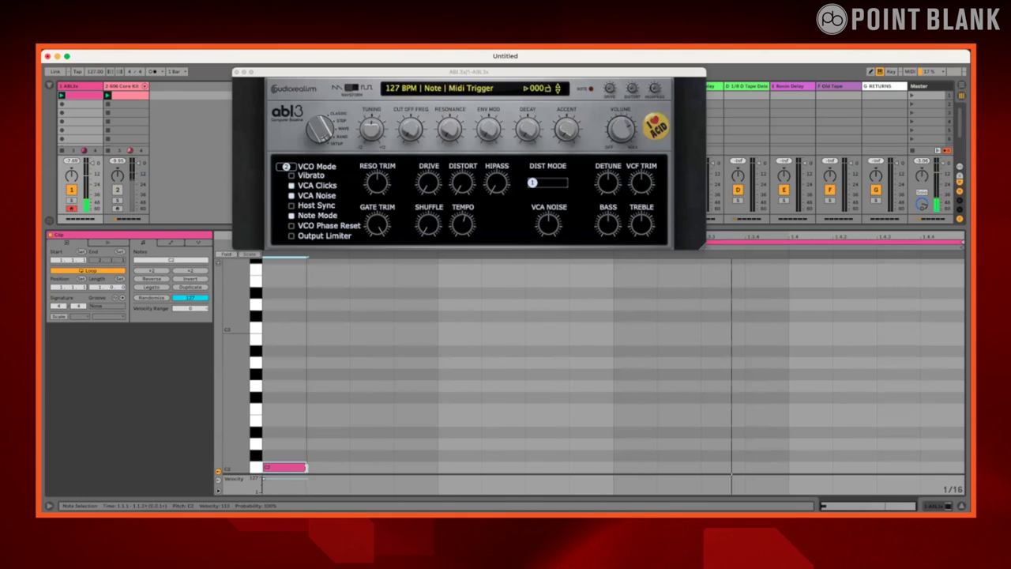
Lengthen the C2 note to two sixteenths and copy it onto all four beats of the clip
key("shift+Right")
left_click_drag(324, 467, 496, 462)
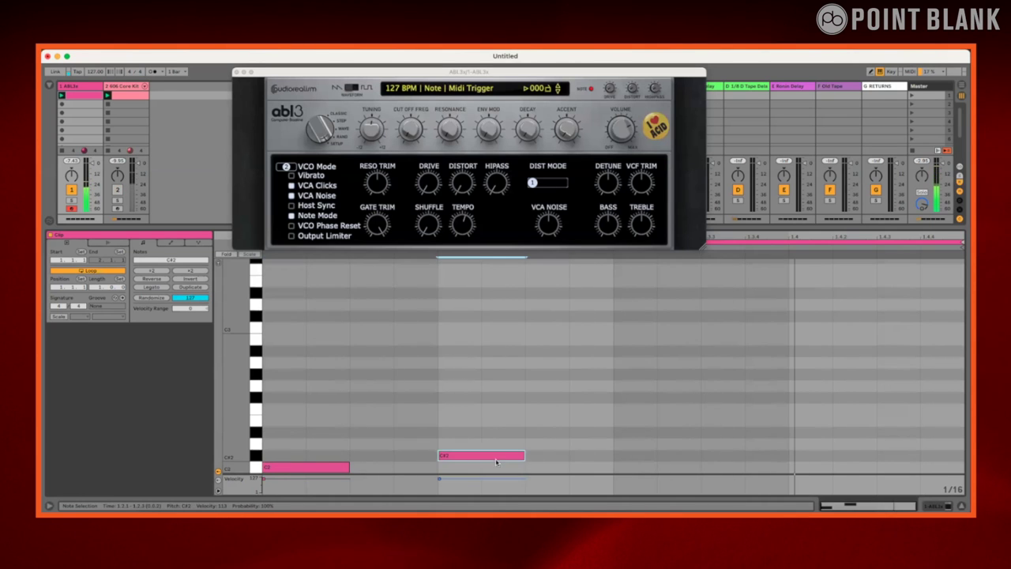
left_click(266, 464, "shift")
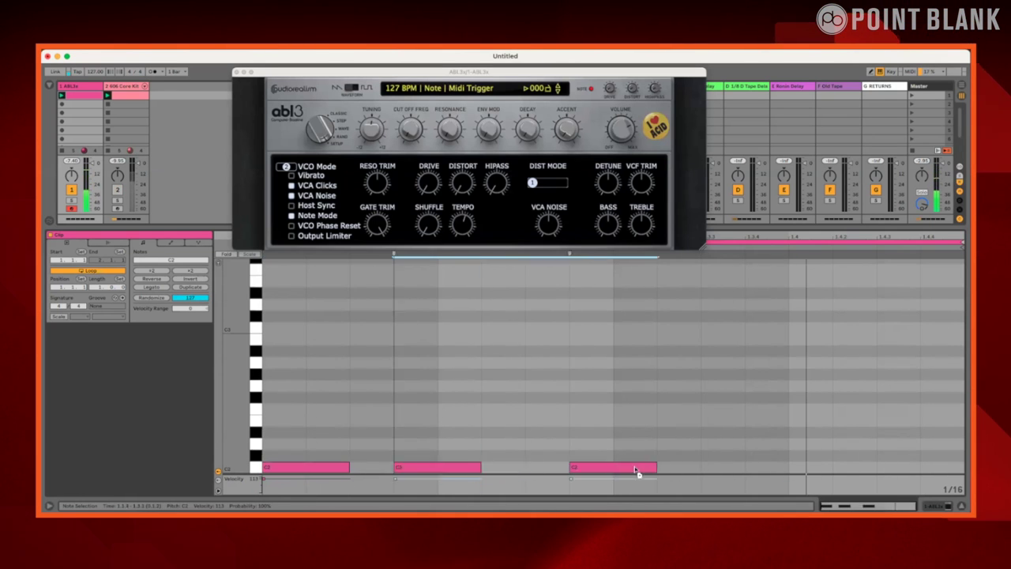
key("ctrl+d")
left_click(906, 326)
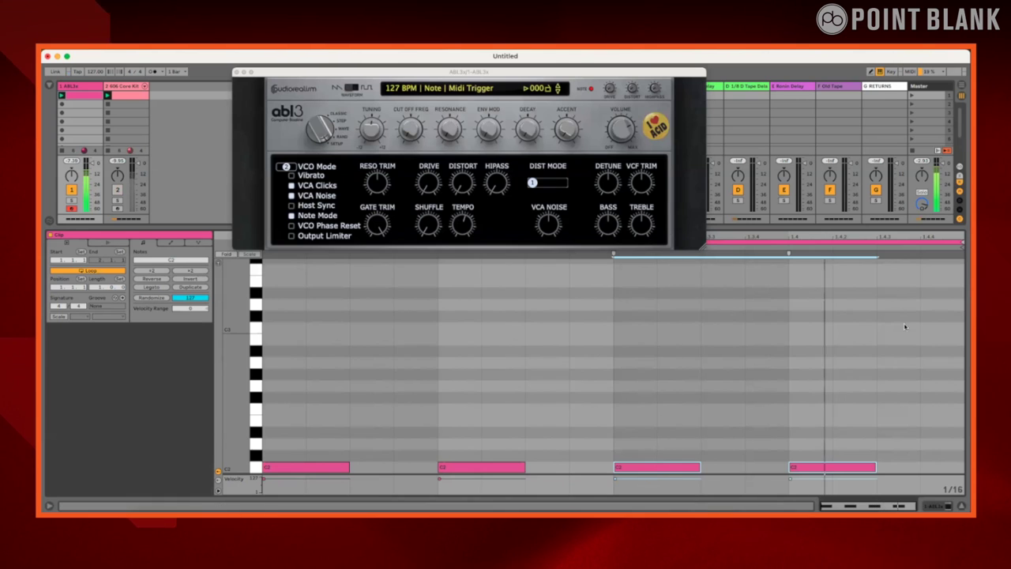
Transpose all four notes in the ABL3x clip down an octave to C1 and show the track's devices
left_click(941, 507)
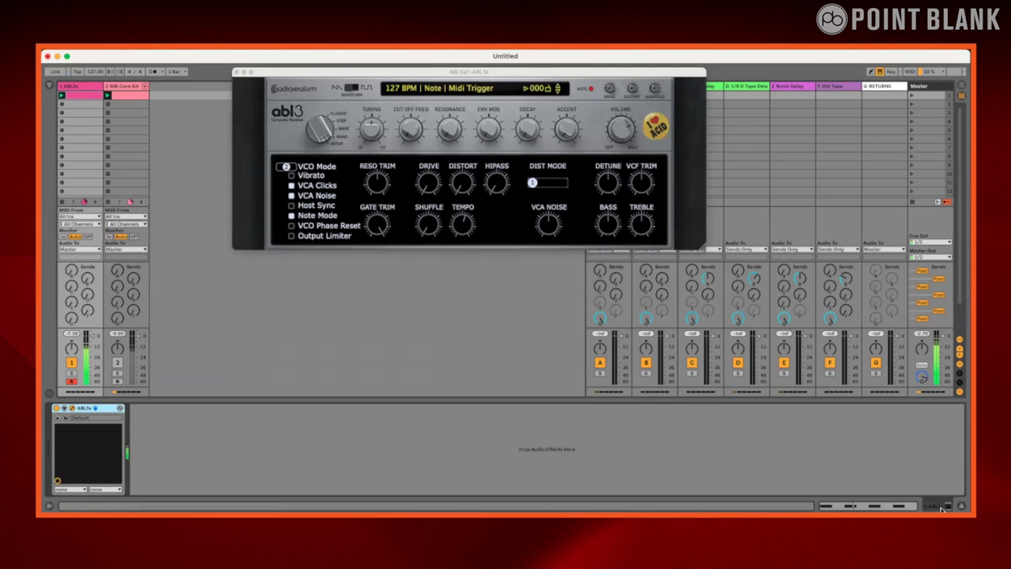
double_click(84, 100)
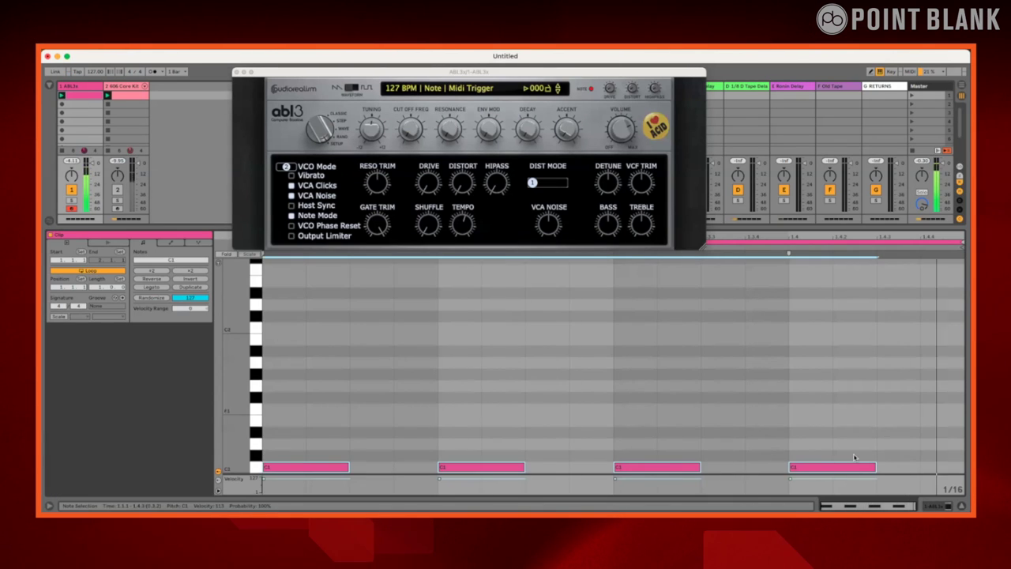
key("shift+Tab")
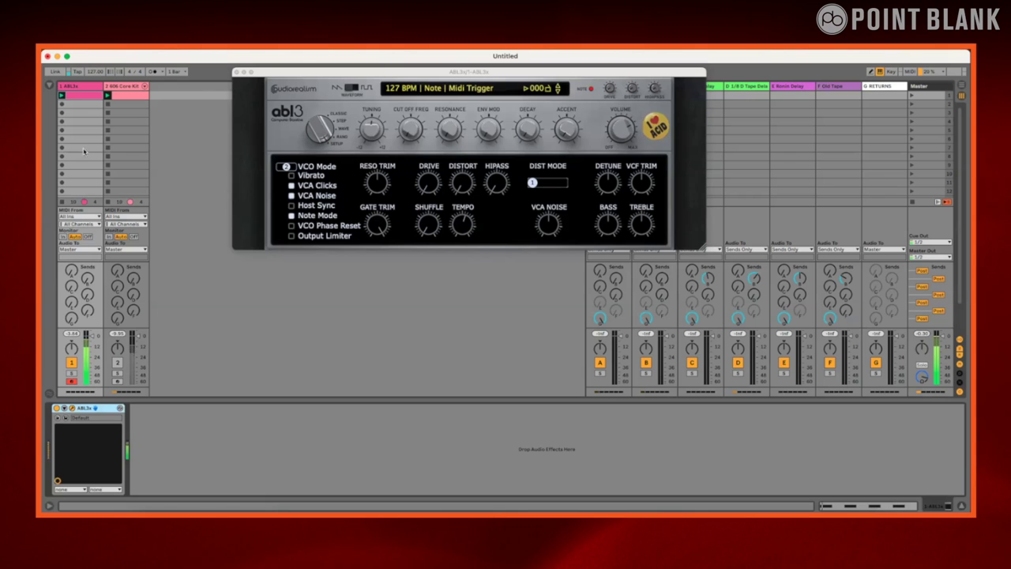
Load Oszillos Mega Scope after ABL3x, place its window below the synth and set its draw mode to precise
key("super+alt+b")
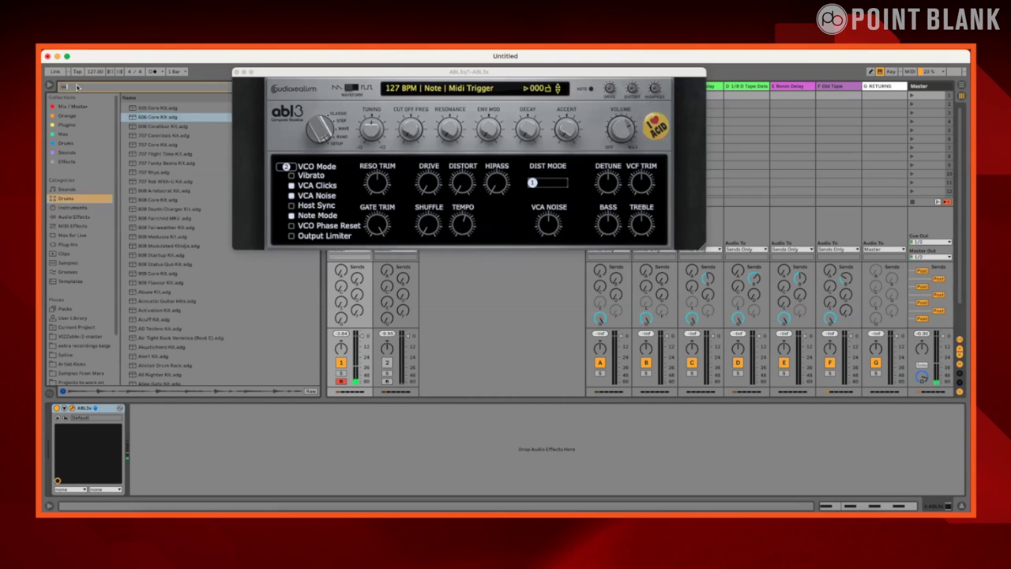
left_click(63, 244)
double_click(166, 124)
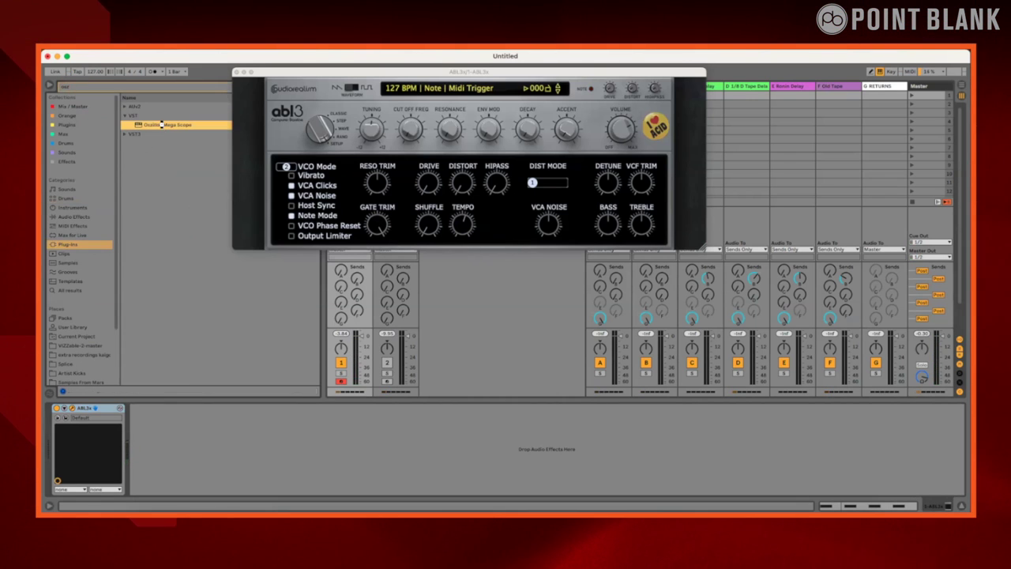
mouse_move(440, 85)
left_mouse_down()
mouse_move(353, 252)
mouse_move(471, 277)
left_mouse_up()
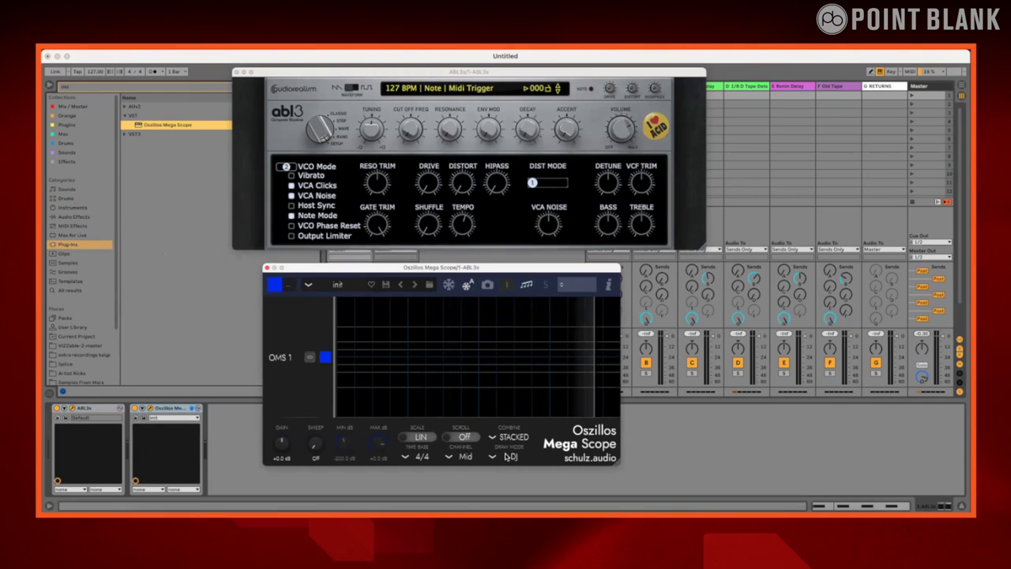
left_click(505, 456)
left_click(516, 376)
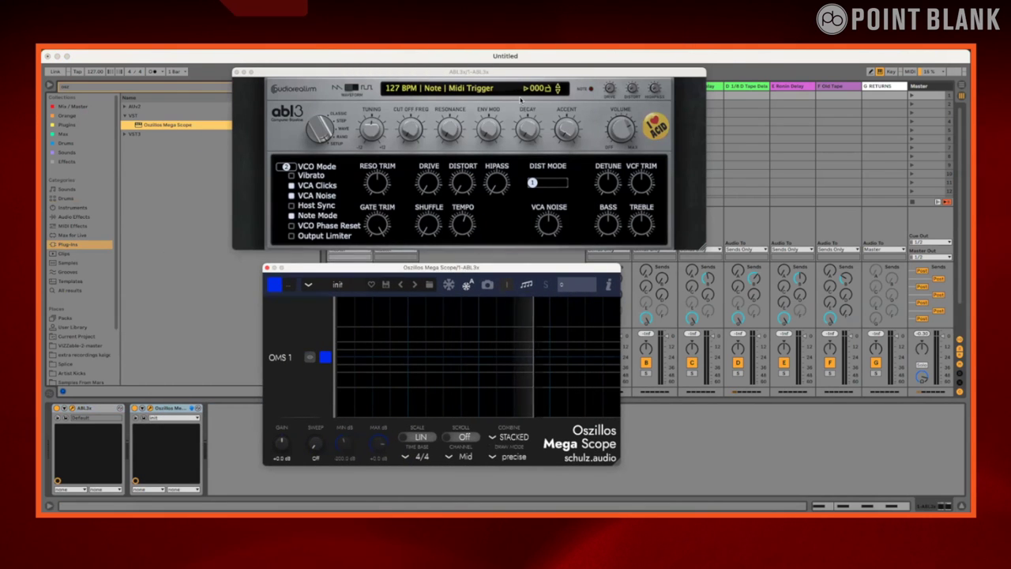
left_click(490, 128)
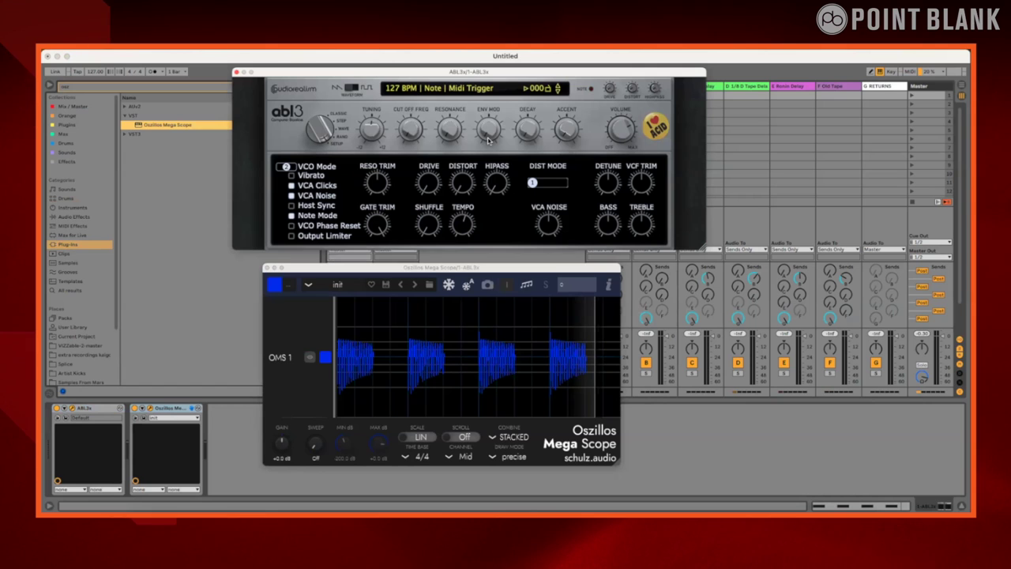
Play the ABL3x clip with Decay at 91% and lengthen all four C1 notes to one full beat each
key("space")
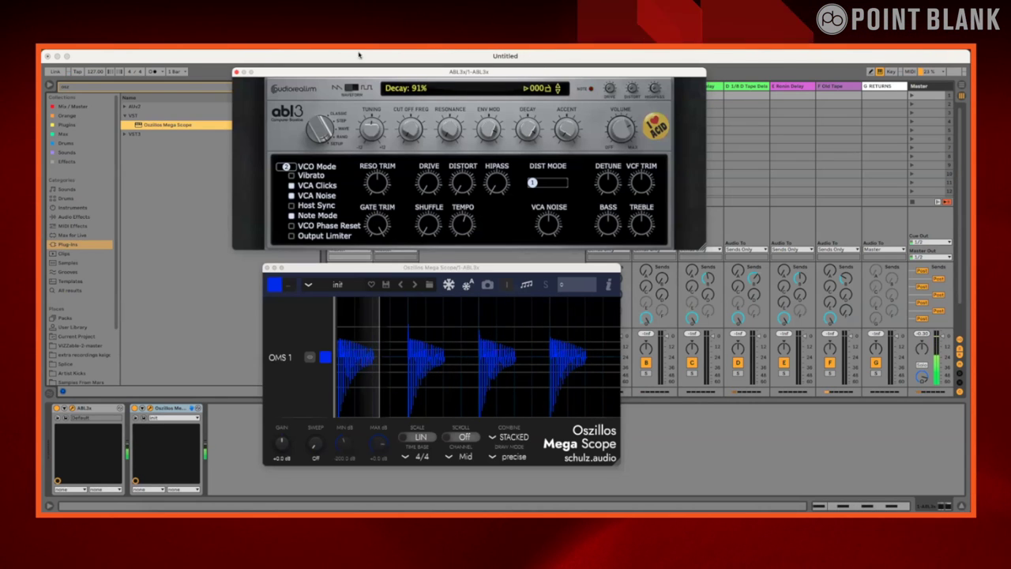
left_click_drag(442, 71, 650, 215)
left_click(359, 96)
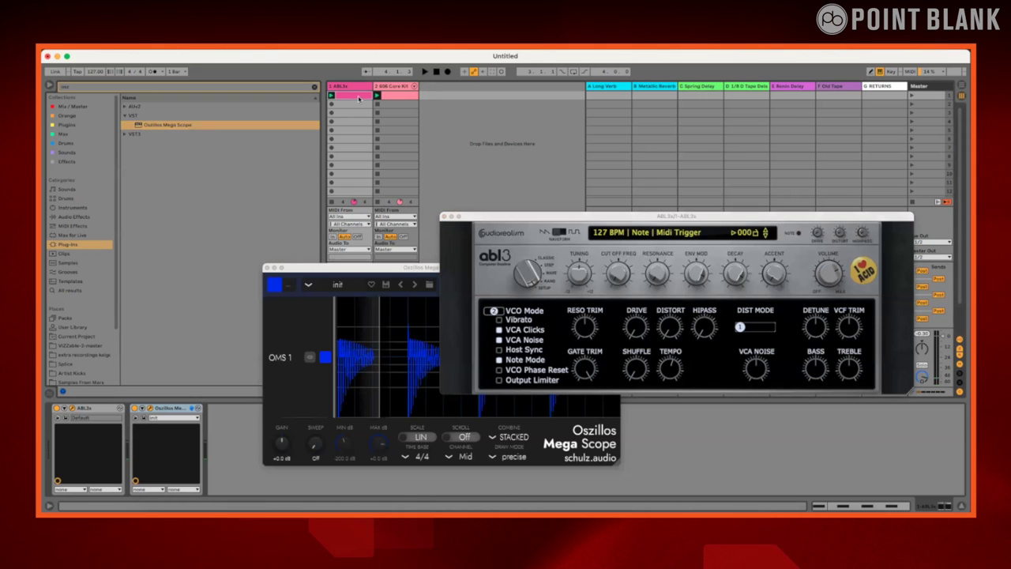
double_click(345, 97)
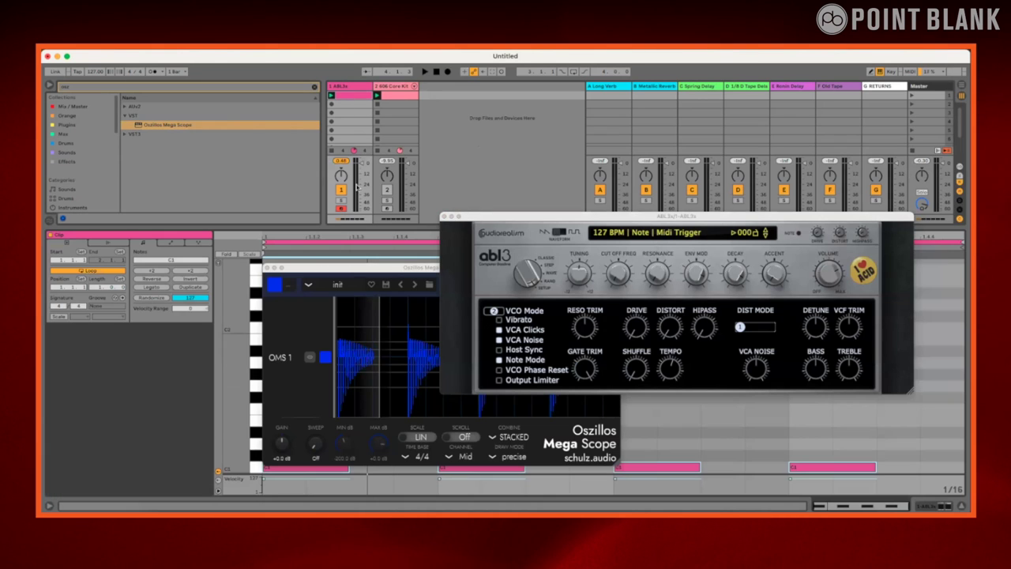
left_click_drag(347, 268, 299, 143)
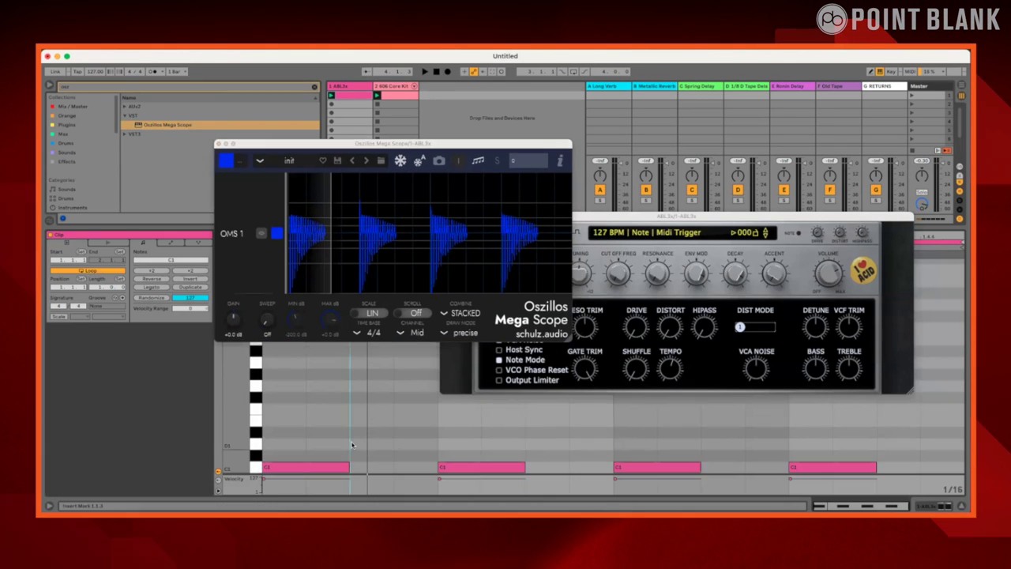
left_click_drag(348, 468, 438, 468)
key("space")
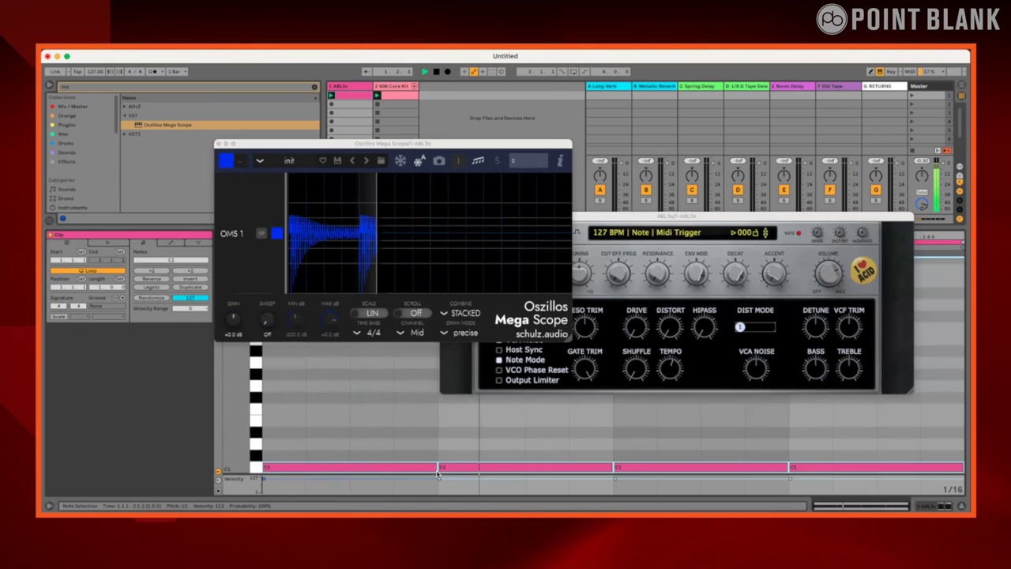
Place the ABL3x window over the clip editor and set Env Mod to 71% and Gate Trim to 51% during playback
left_click_drag(757, 279, 713, 312)
left_click_drag(622, 232, 536, 207)
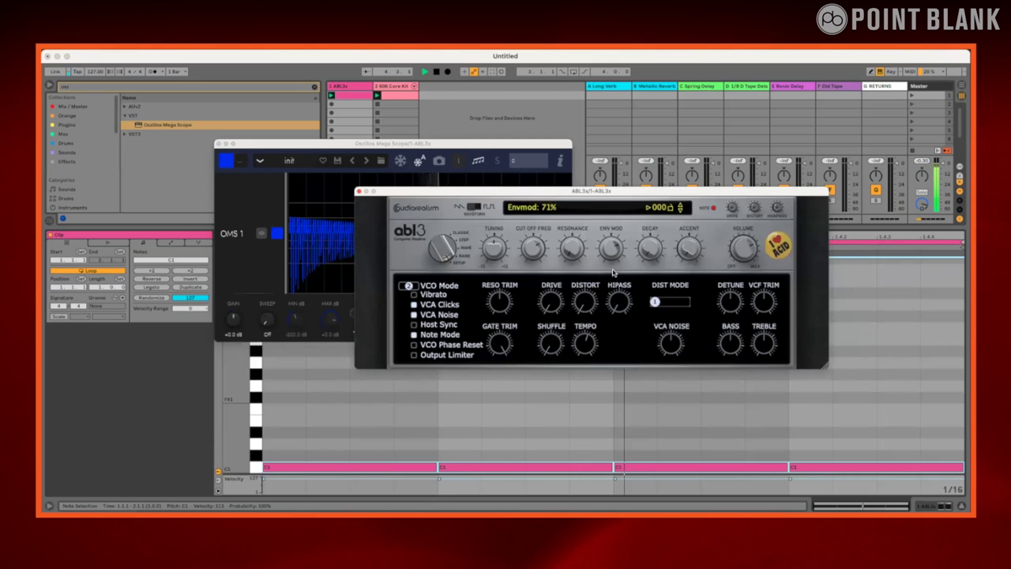
left_click_drag(648, 247, 672, 248)
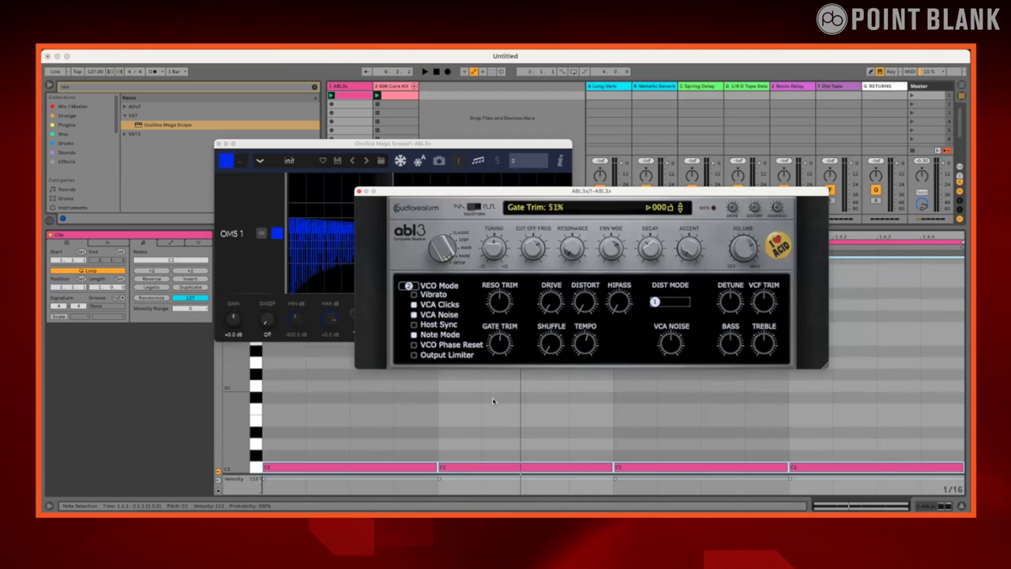
key("space")
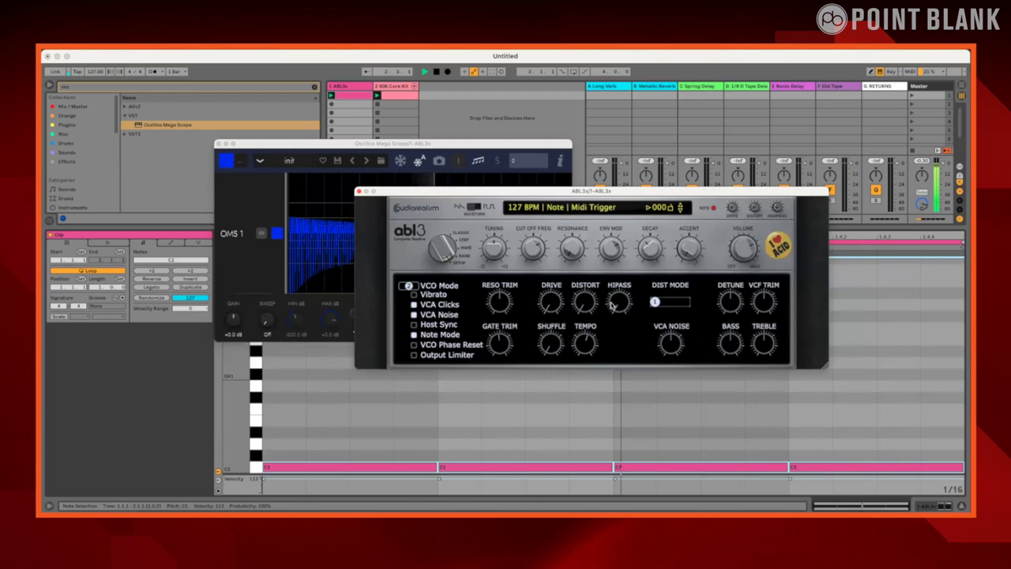
Turn ABL3x's Decay down to 0% and start and stop playback to audition the long notes
left_click_drag(650, 248, 648, 283)
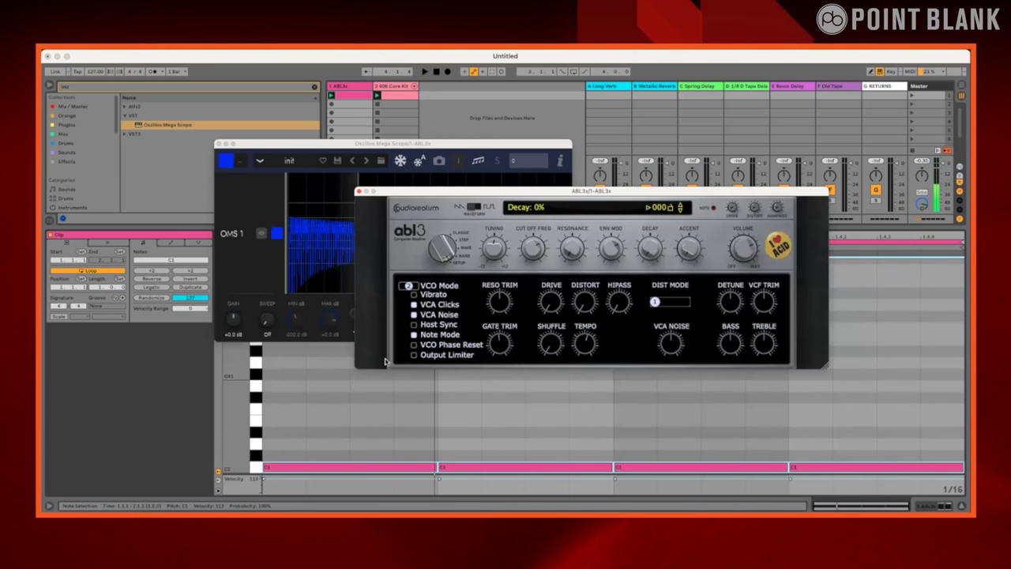
left_click(336, 471)
key("space")
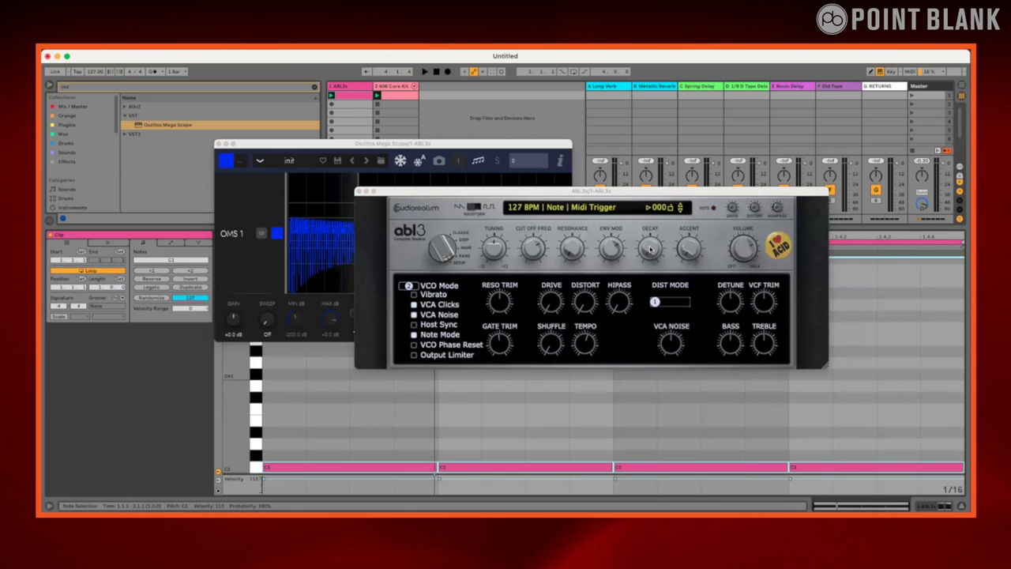
key("space")
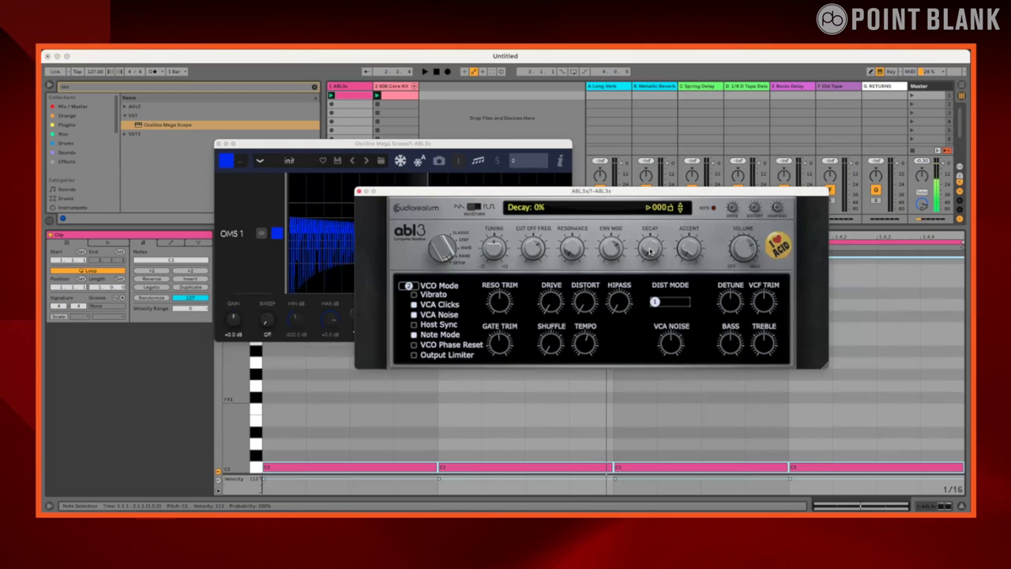
key("space")
key("space")
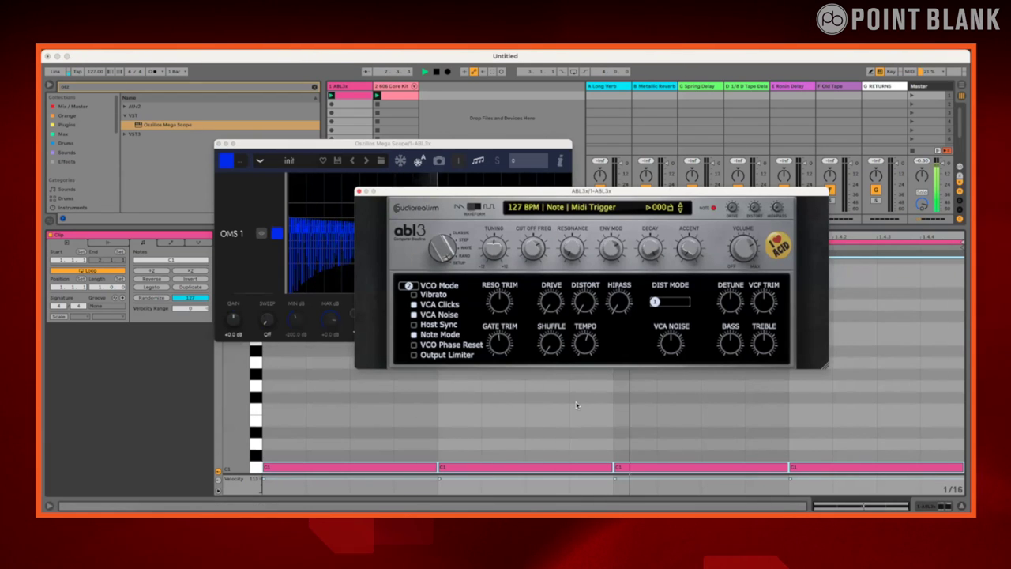
Enlarge the clip's velocity lane, lower the velocity of all four notes to 75 and play them
left_click(576, 405)
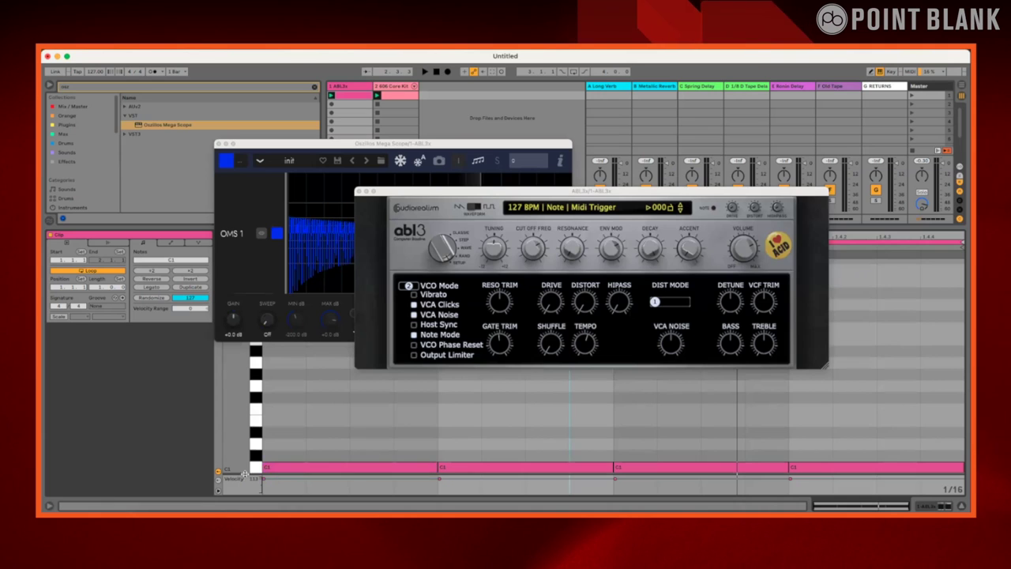
left_click_drag(249, 474, 249, 385)
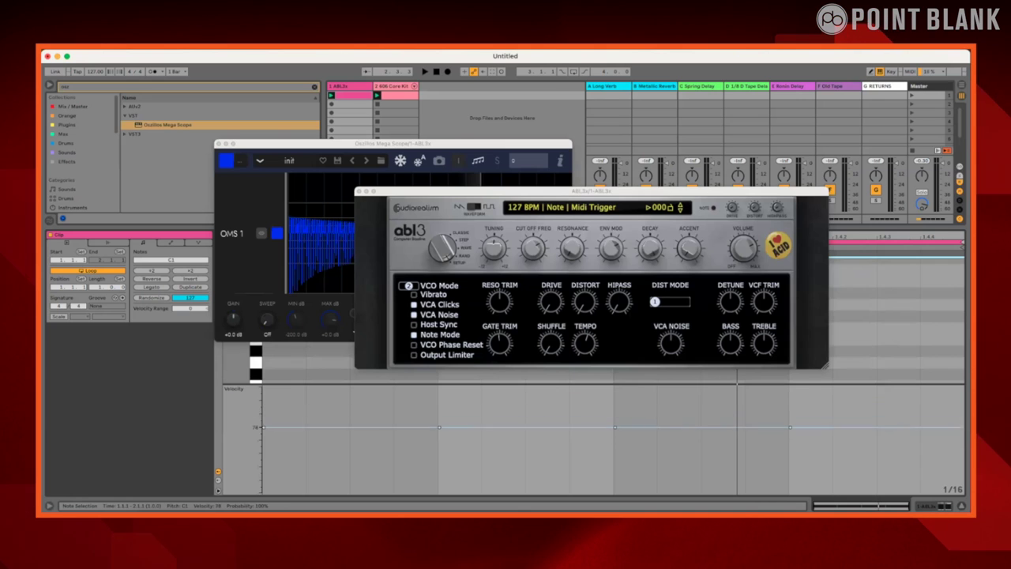
left_click_drag(263, 398, 264, 432)
key("space")
Audition different ABL3x Decay settings around 53% with the softer notes and bring Decay back down to 0%
left_click(649, 250)
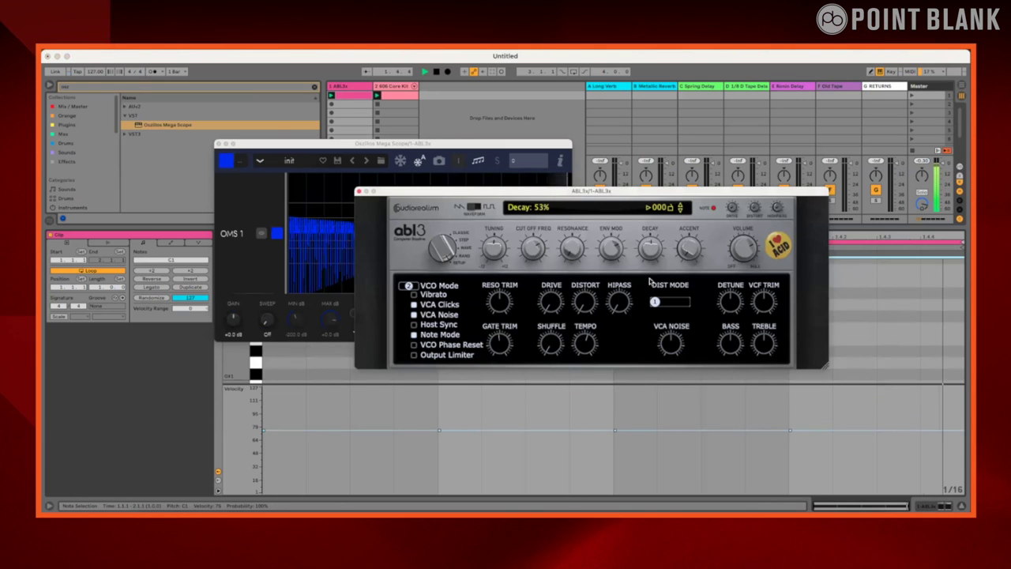
left_click_drag(651, 251, 651, 306)
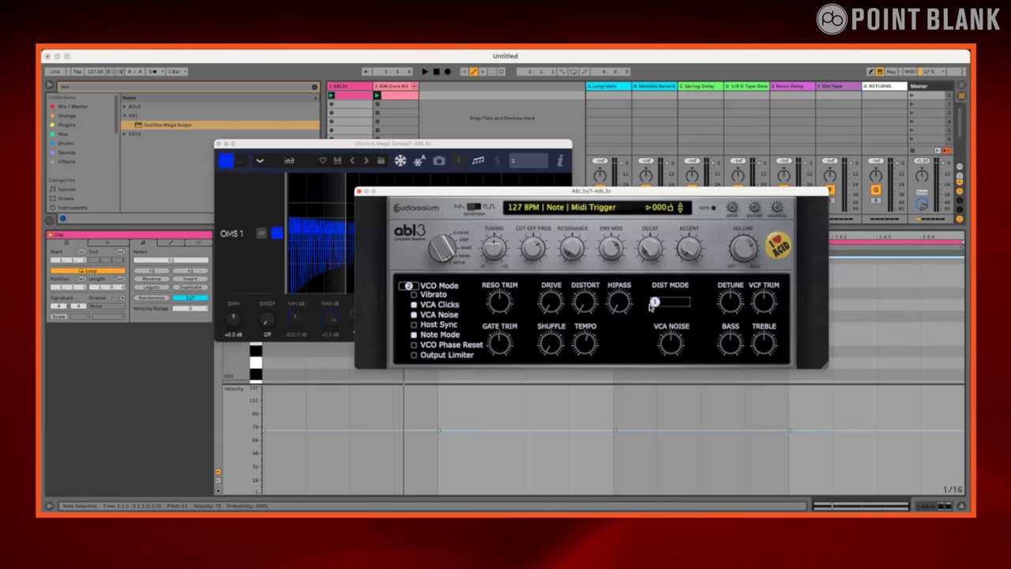
mouse_move(650, 249)
left_mouse_down()
mouse_move(650, 230)
mouse_move(654, 255)
left_mouse_up()
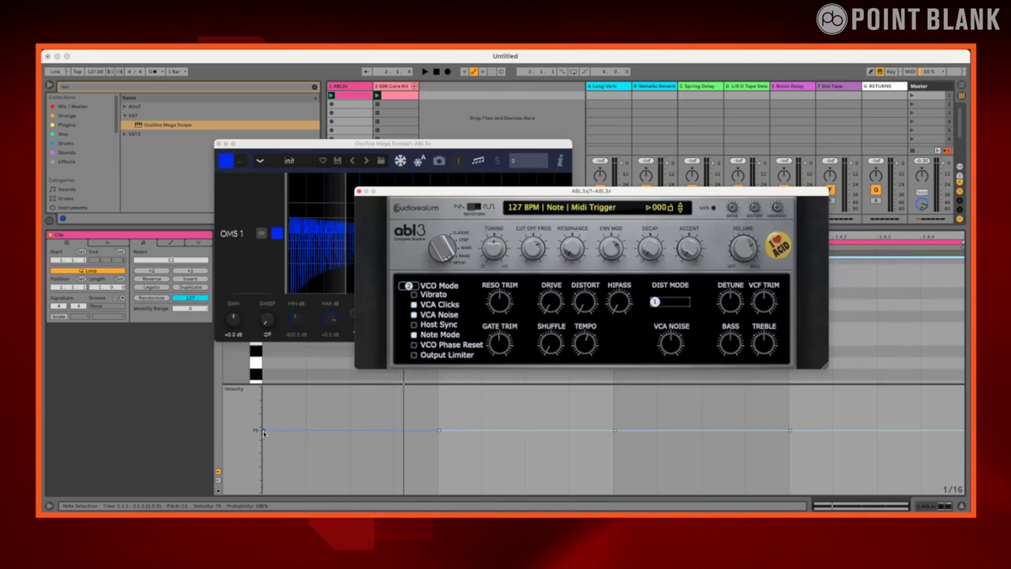
Compare different velocities for the four notes during playback and leave them all at about 105
left_click_drag(440, 423, 439, 409)
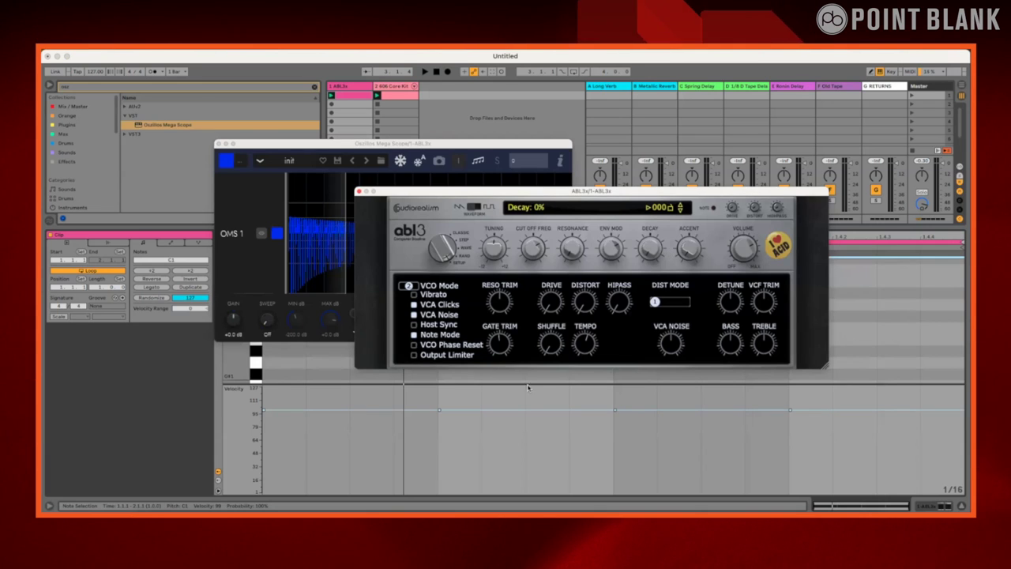
key("space")
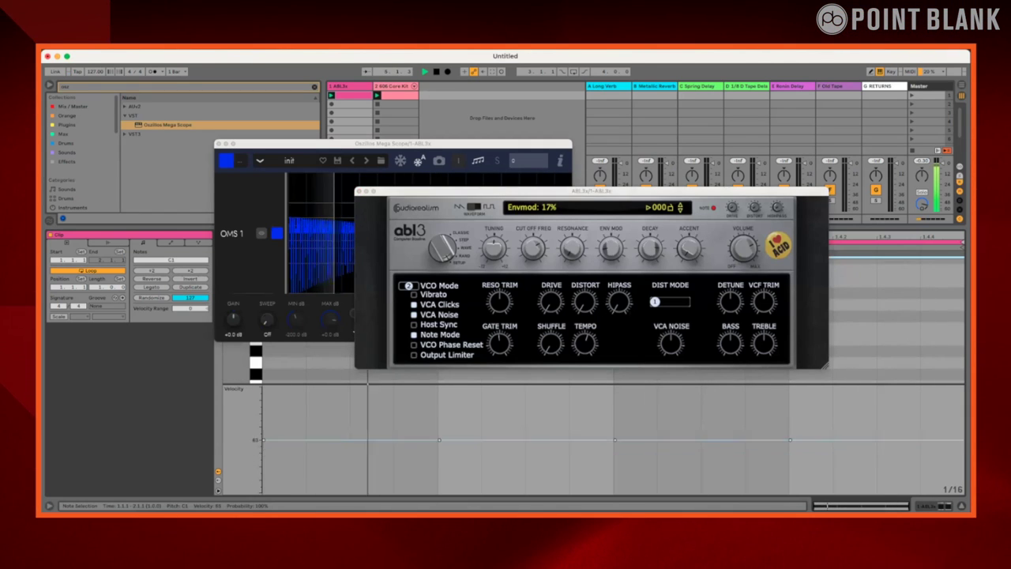
left_click_drag(265, 397, 265, 405)
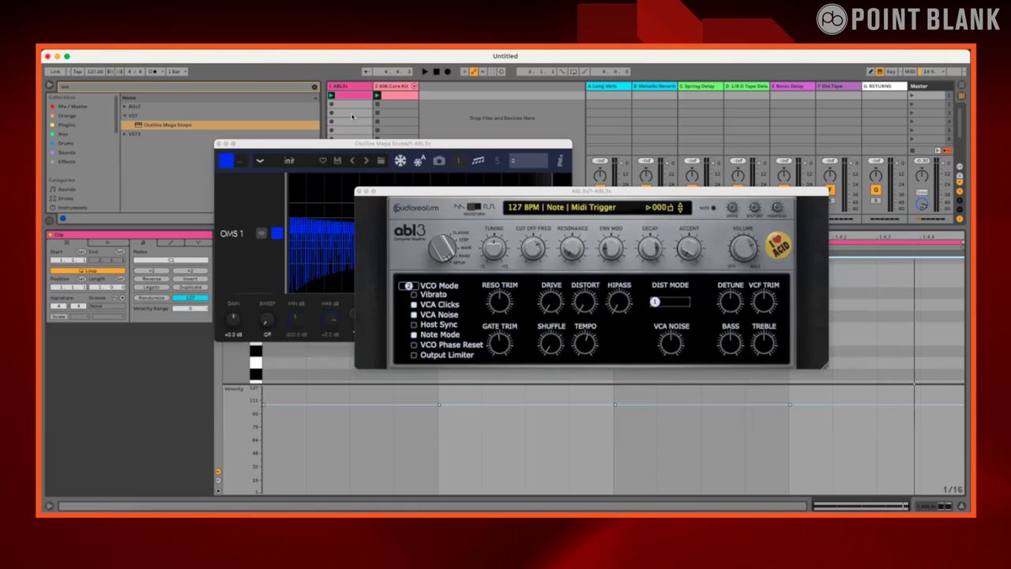
Arrange the ABL3x and Oszillos Mega Scope windows side by side and hide the clip detail view
left_click_drag(314, 145, 313, 206)
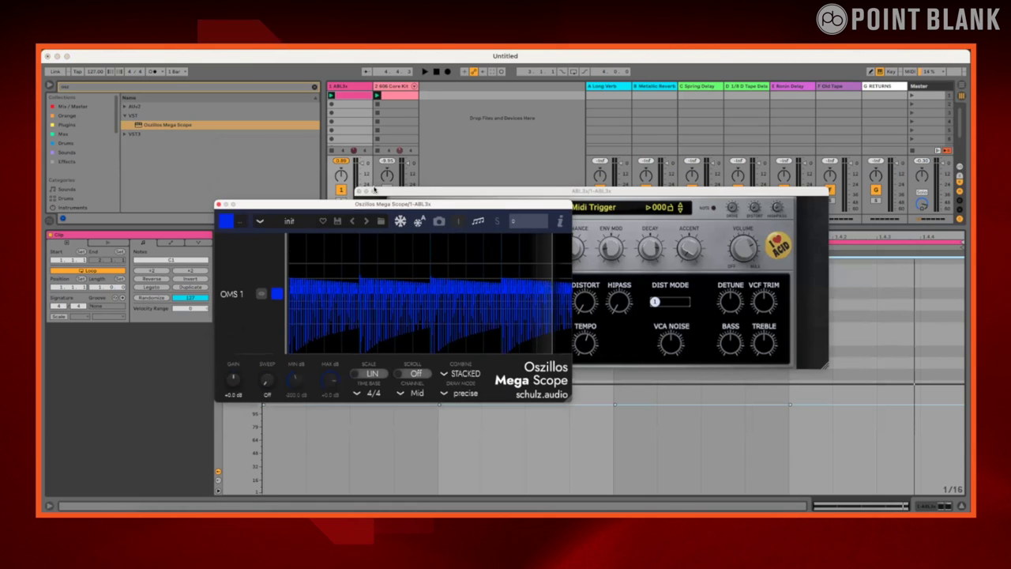
left_click_drag(413, 196, 730, 204)
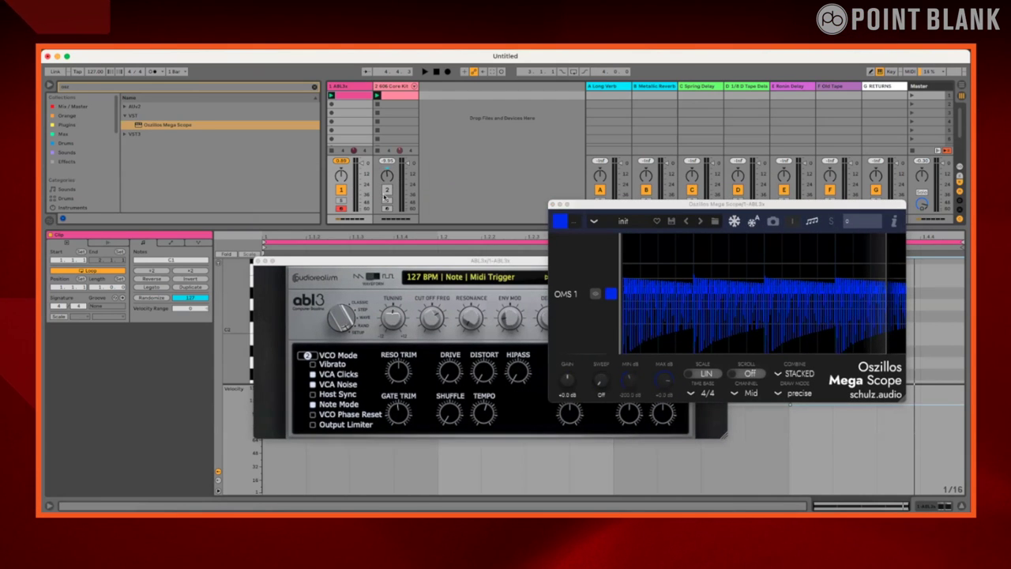
left_click(962, 506)
left_click_drag(430, 260, 375, 230)
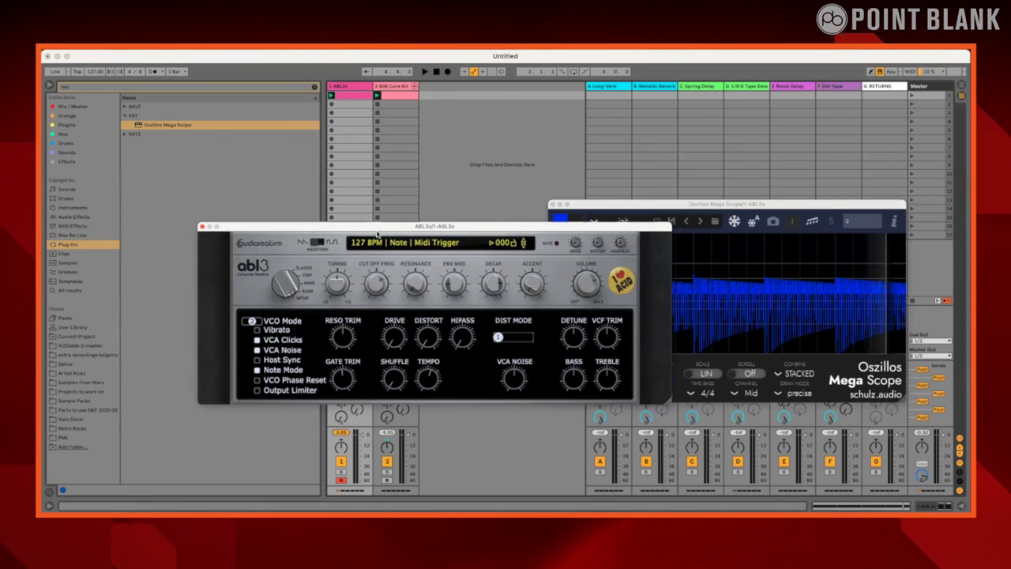
Turn off Note Mode and enable Host Sync in ABL3x's setup page, and play its internal pattern
left_click(309, 282)
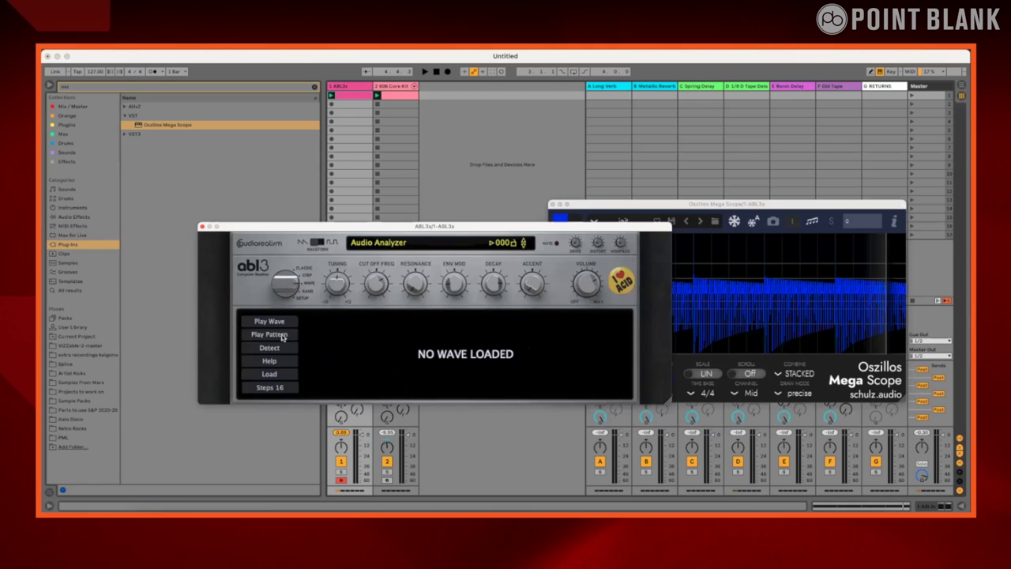
left_click(307, 290)
left_click(304, 297)
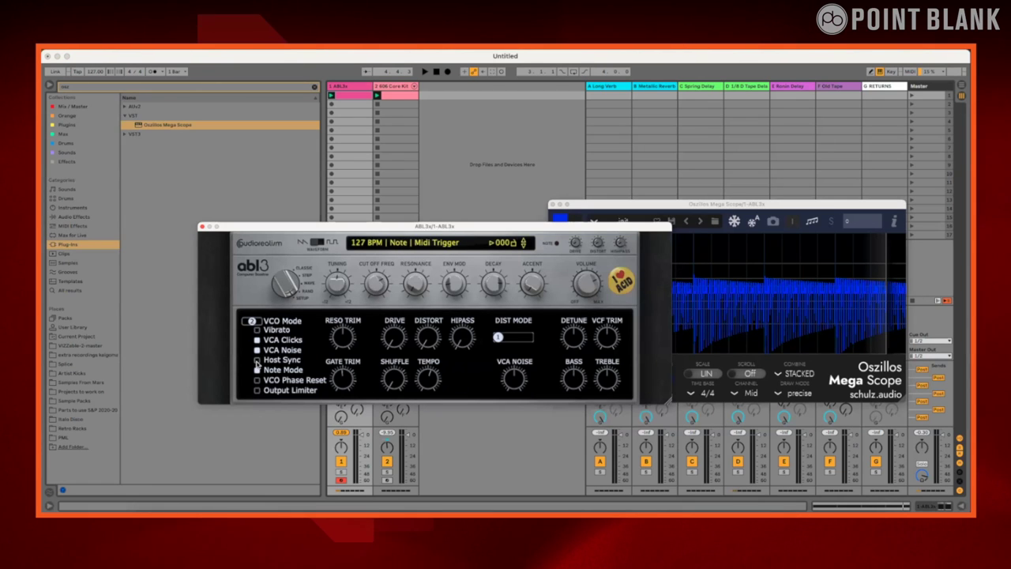
left_click(256, 371)
key("space")
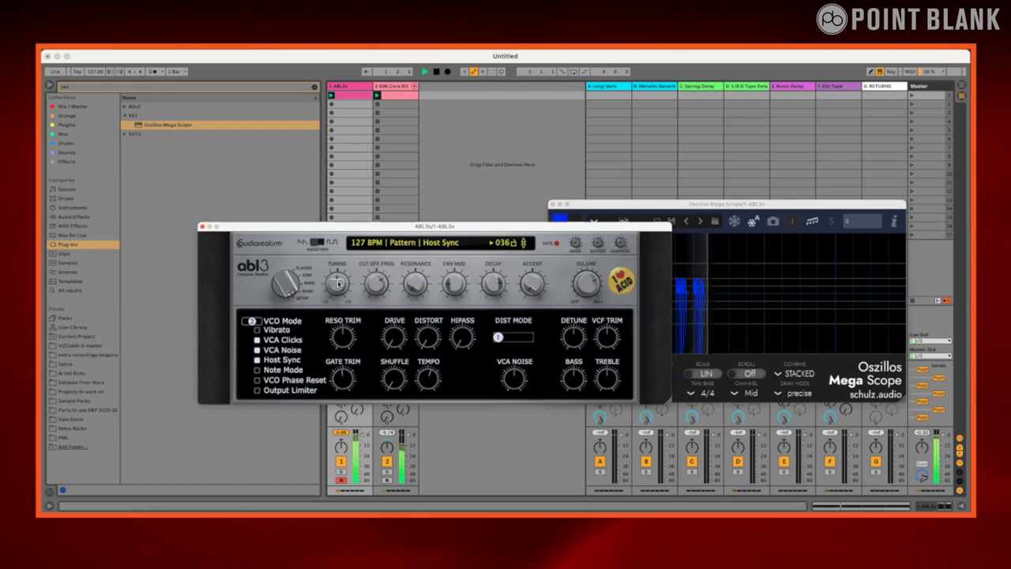
In ABL3x's step sequencer, turn off step 2's gate, lower step 1's pitch, set step 3 to E-2 and step 4 to B-3
left_click_drag(283, 288, 285, 278)
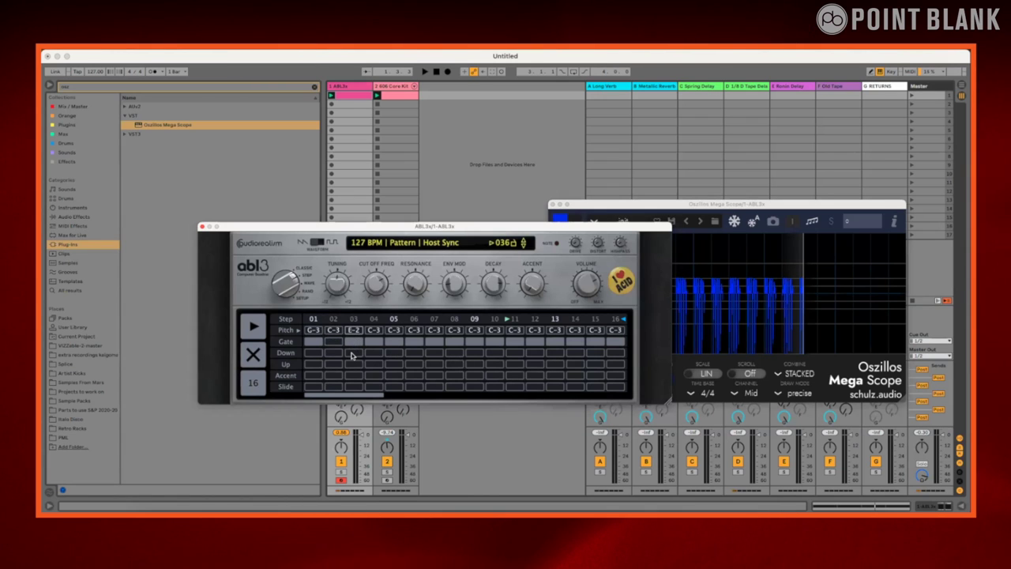
left_click_drag(312, 330, 302, 364)
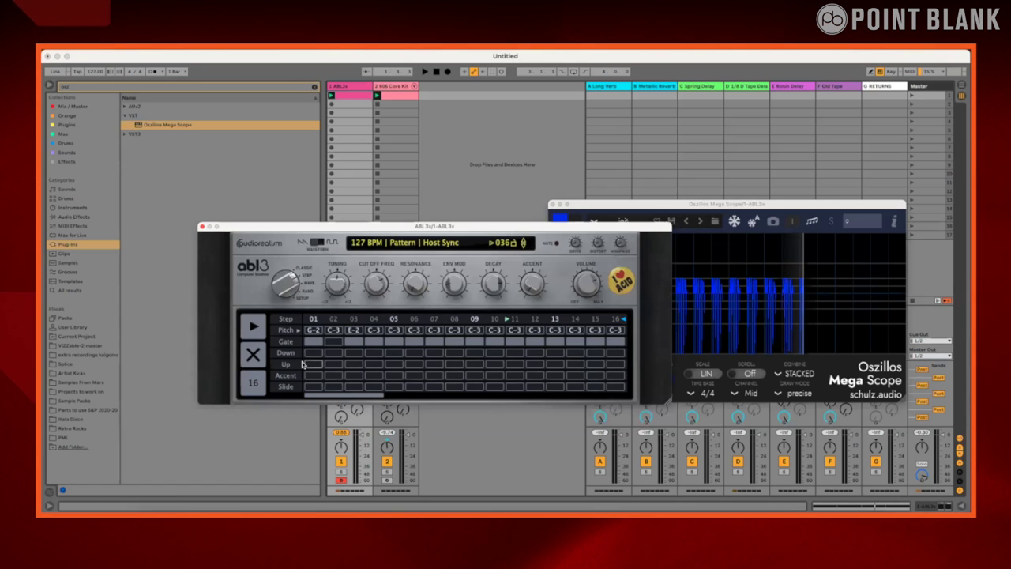
left_click_drag(377, 332, 378, 311)
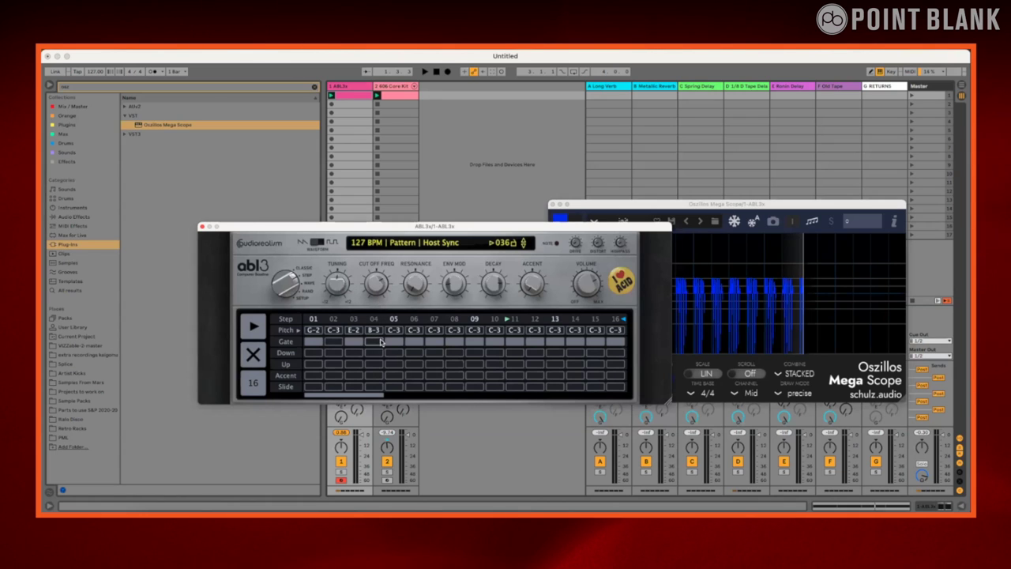
key("space")
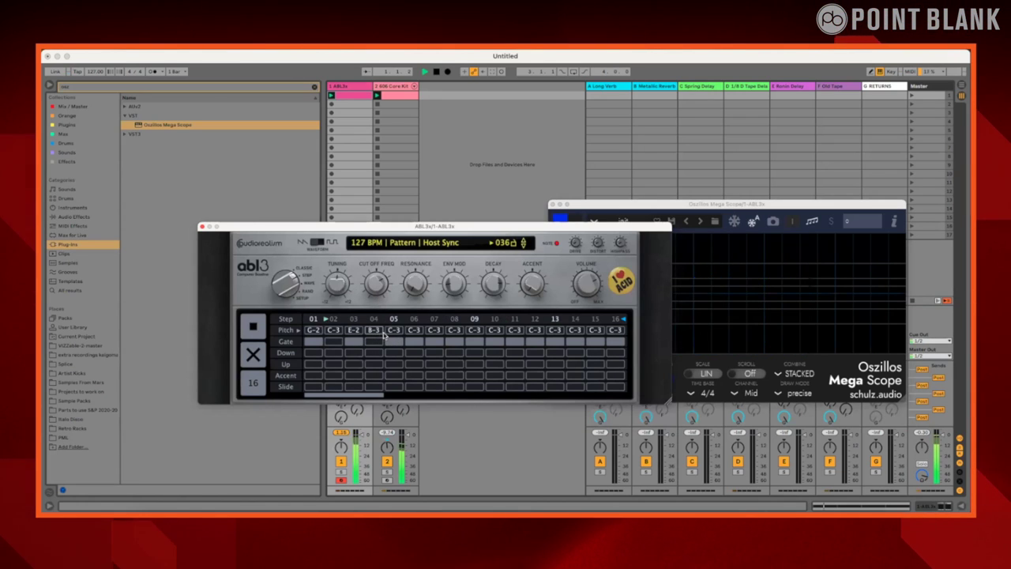
Turn off the gates of steps 5, 6 and 8 and set step 7's pitch to E-2
key("space")
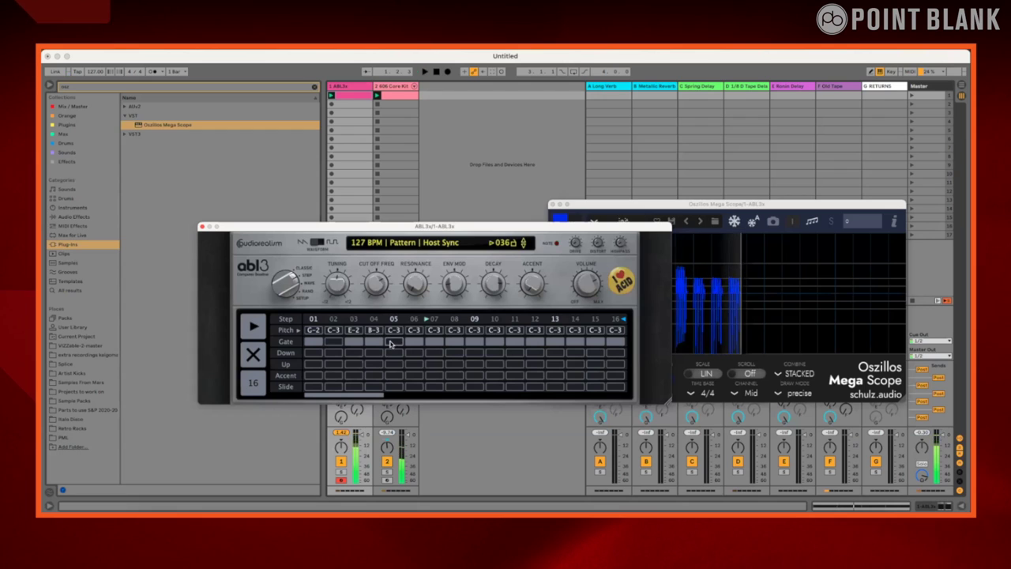
key("space")
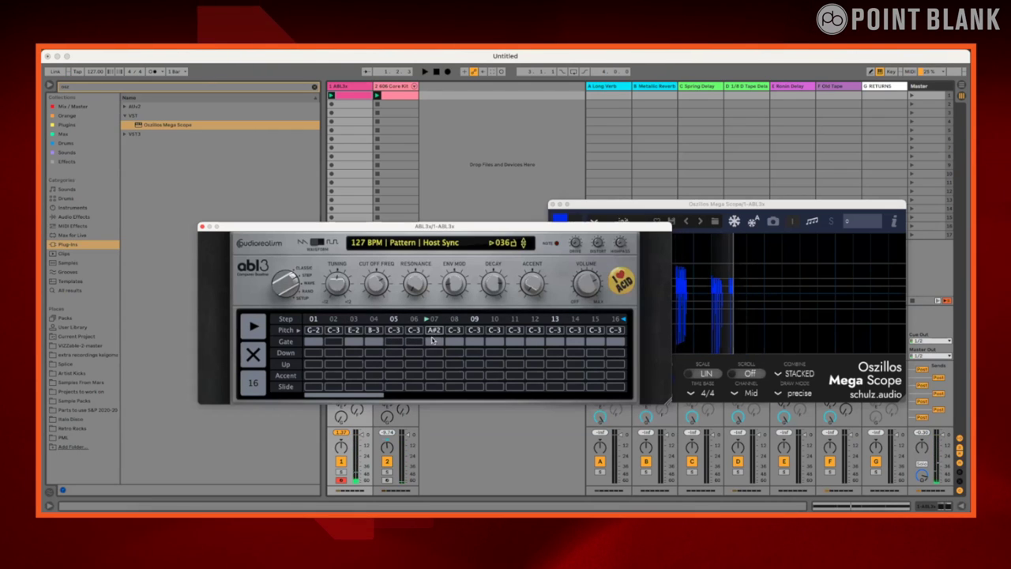
mouse_move(434, 330)
left_mouse_down()
mouse_move(437, 358)
mouse_move(440, 338)
left_mouse_up()
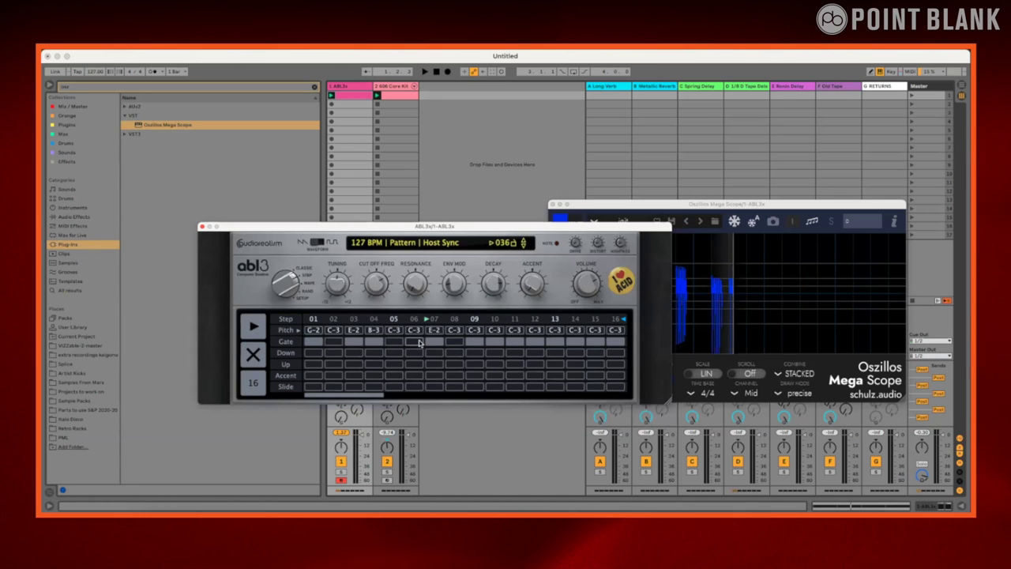
Play the pattern, turn off step 7's gate and turn step 6's gate back on
key("space")
left_click(434, 342)
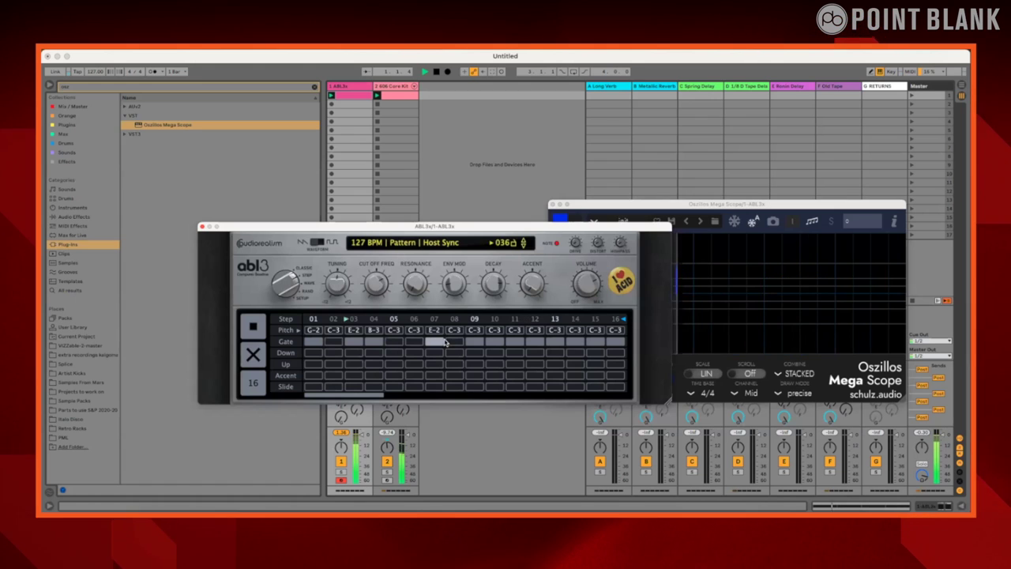
key("space")
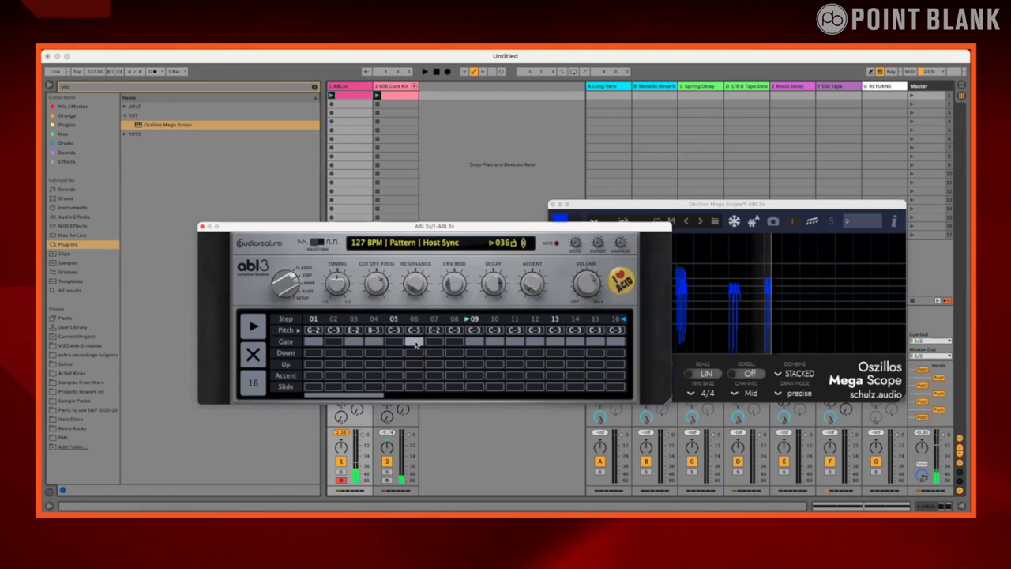
Set step 6's pitch to E-4 and step 8's pitch to B-4, turn on step 8's gate and play the pattern
left_click_drag(416, 324, 419, 300)
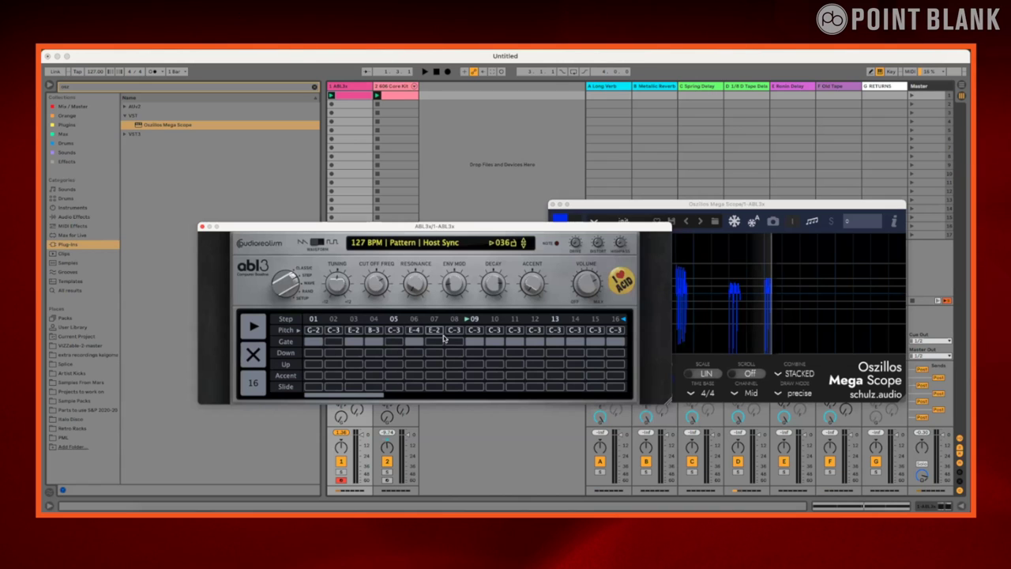
scroll(455, 340, "up", 1)
left_click_drag(455, 330, 454, 280)
key("space")
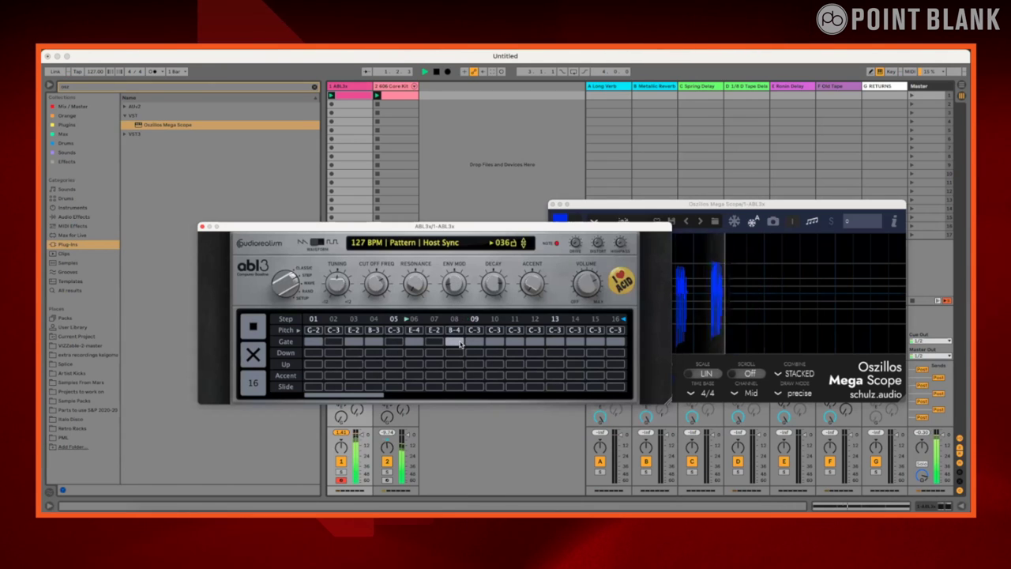
Shorten the pattern to 8 steps and turn on Down for steps 6 and 8 while auditioning it
left_click(416, 342)
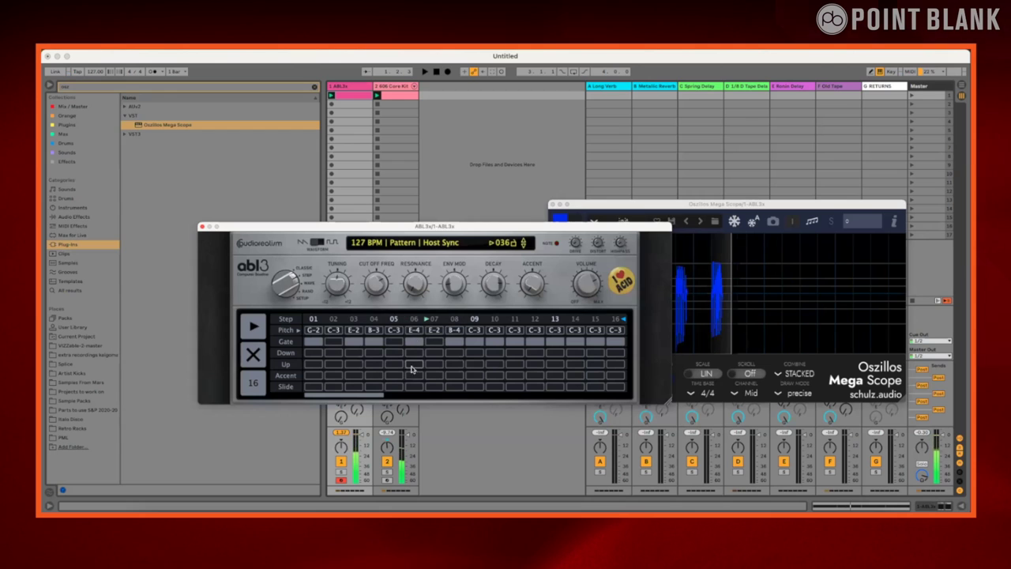
left_click(414, 353)
key("space")
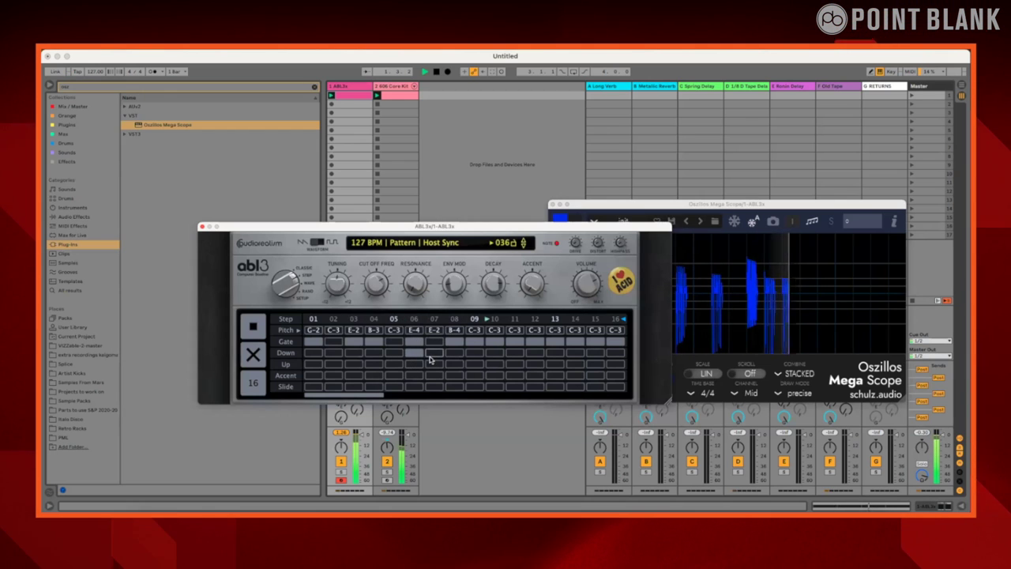
key("space")
mouse_move(249, 381)
left_mouse_down()
mouse_move(244, 409)
mouse_move(246, 394)
left_mouse_up()
key("space")
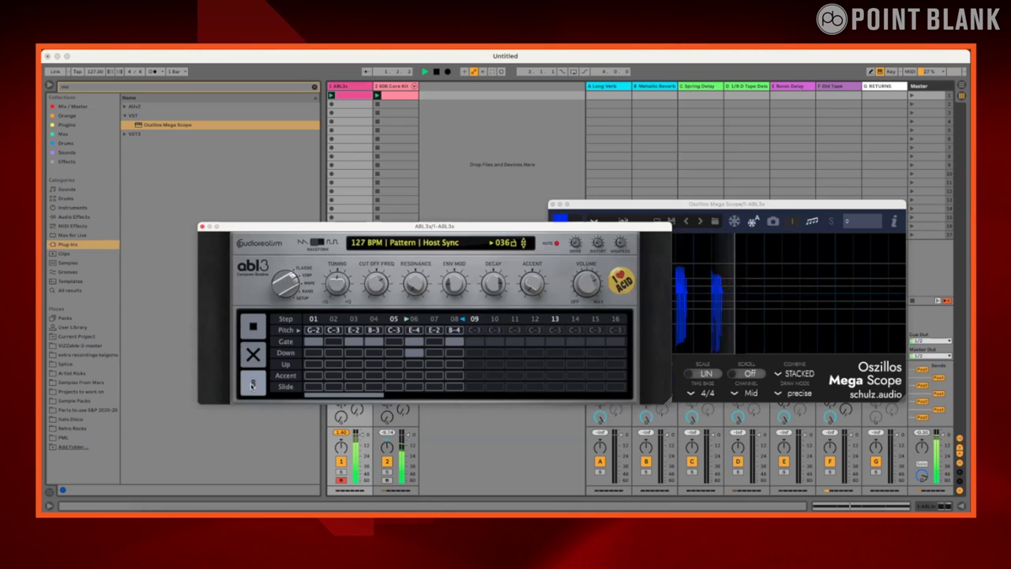
left_click(450, 353)
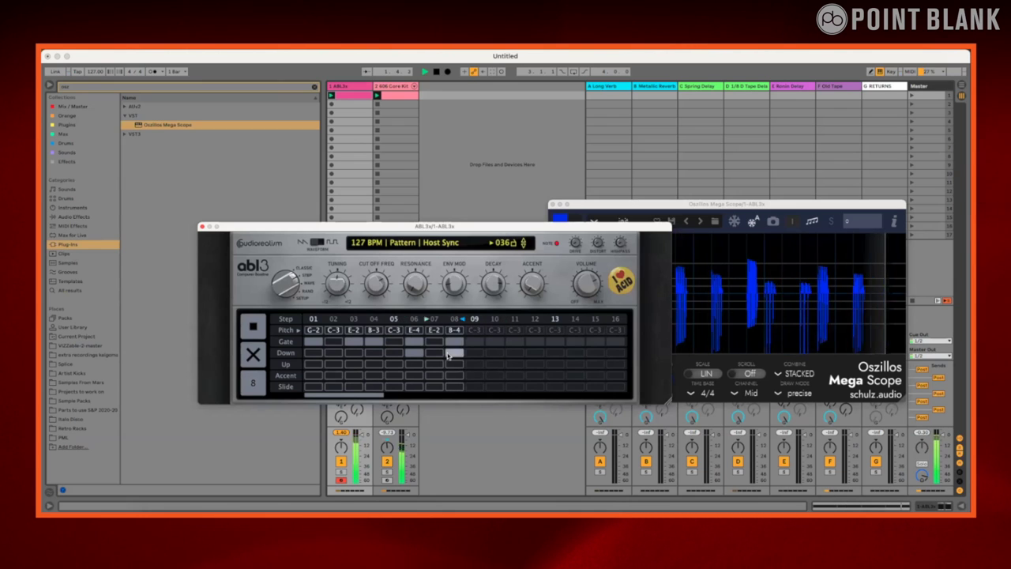
Set step 4's pitch to G-3 and replay the pattern
left_click(314, 353)
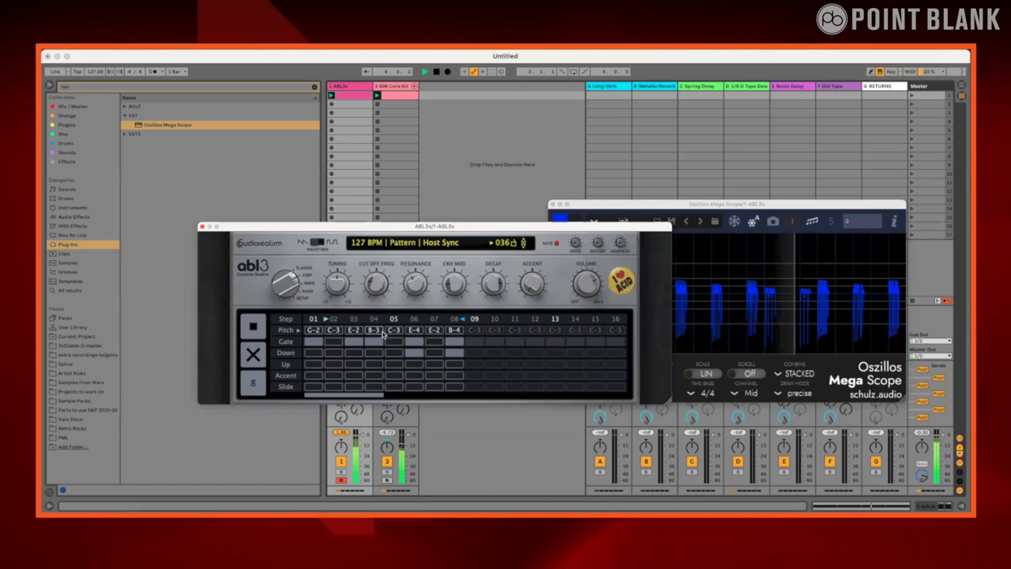
key("space")
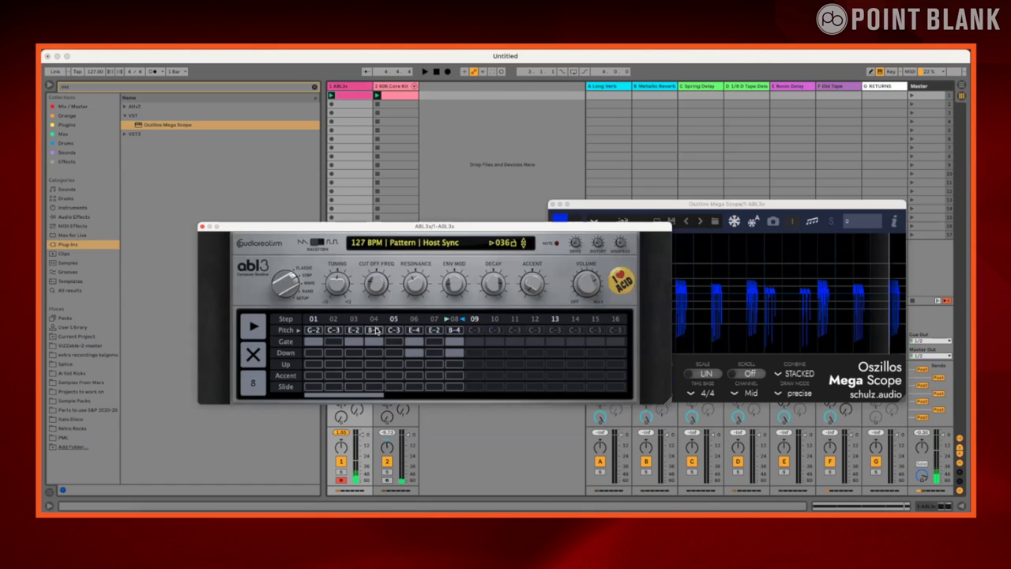
key("space")
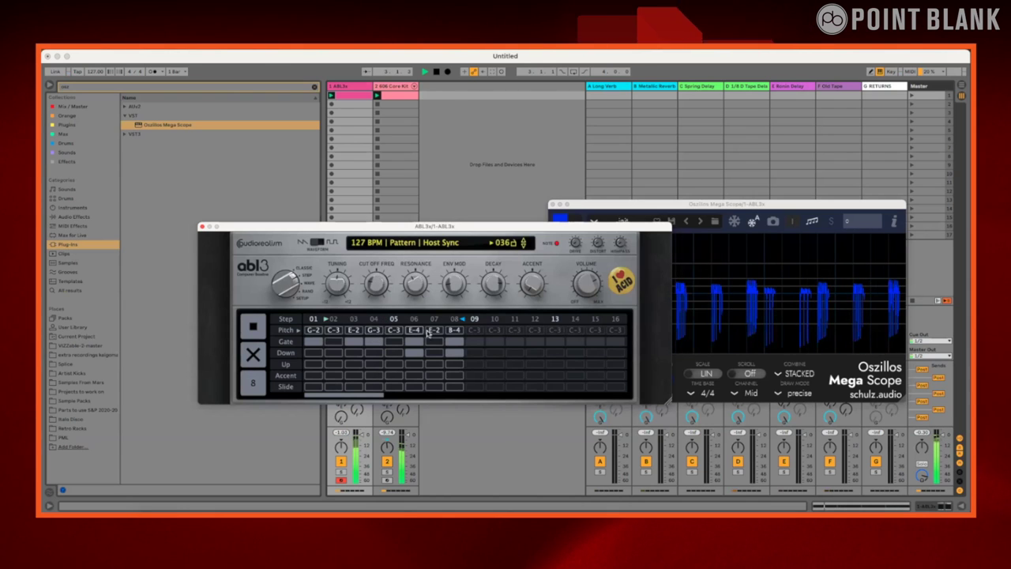
Try Down on steps 1, 3 and 4 with the tuning raised to +12.0 semitones
left_click(314, 352)
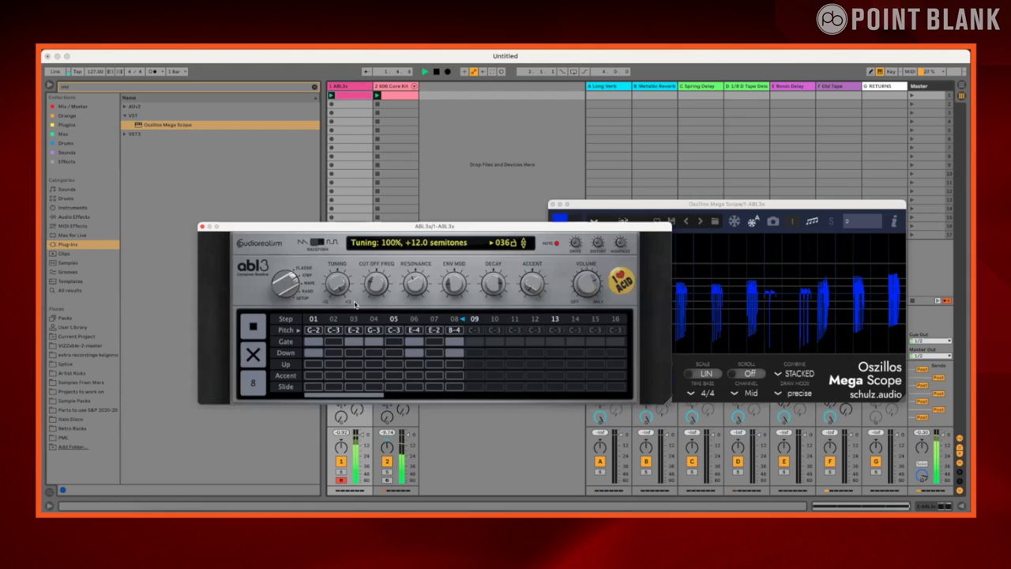
left_click(357, 352)
left_click(374, 352)
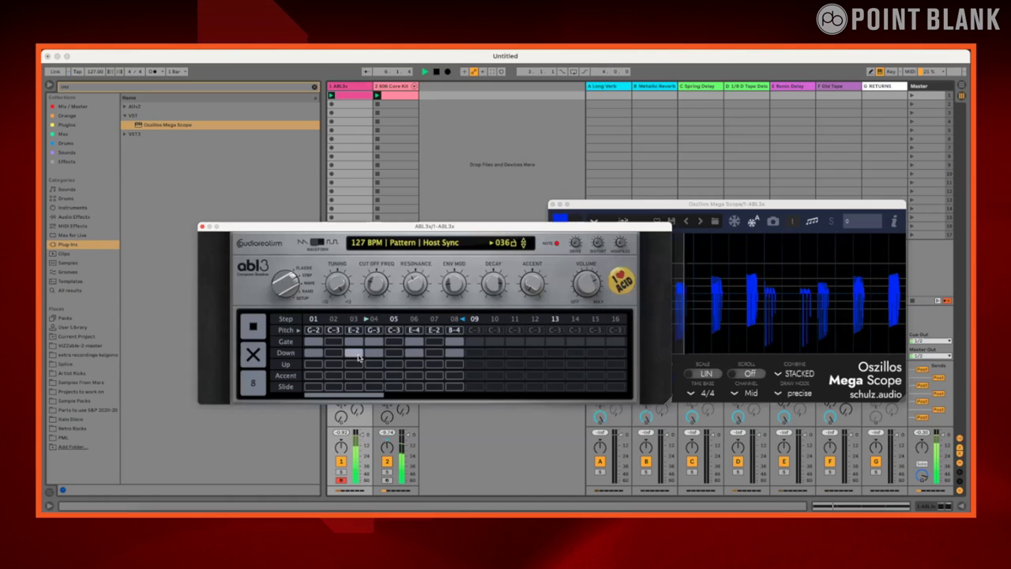
key("space")
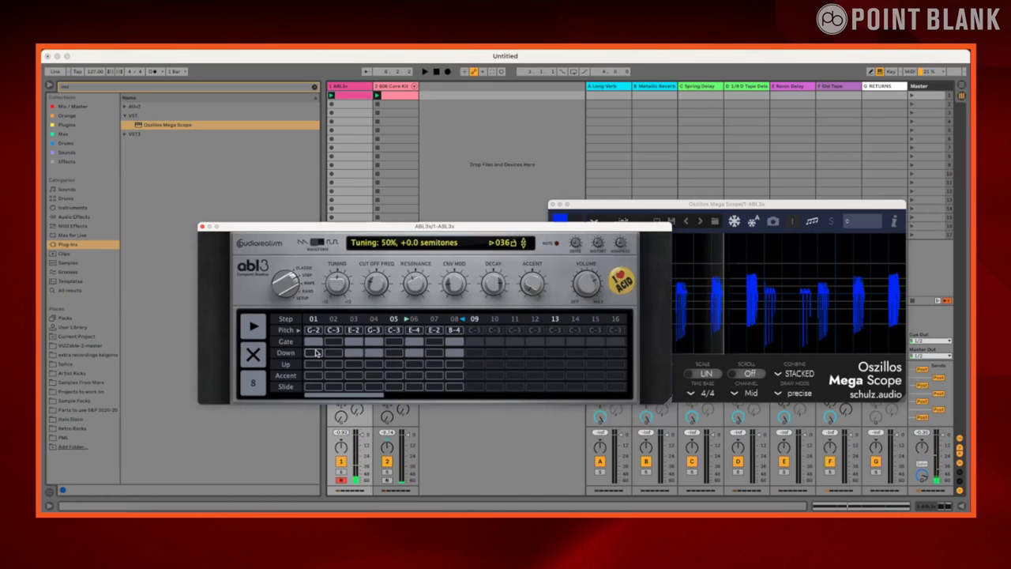
key("space")
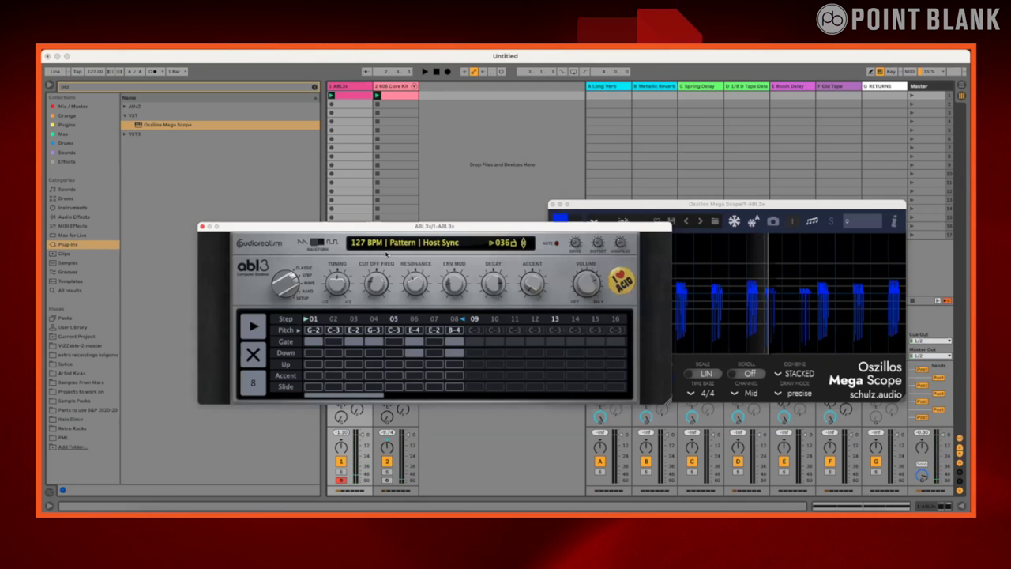
Enable MIDI Output [VST] for ABL3x
left_click_drag(357, 226, 503, 318)
left_click(553, 327)
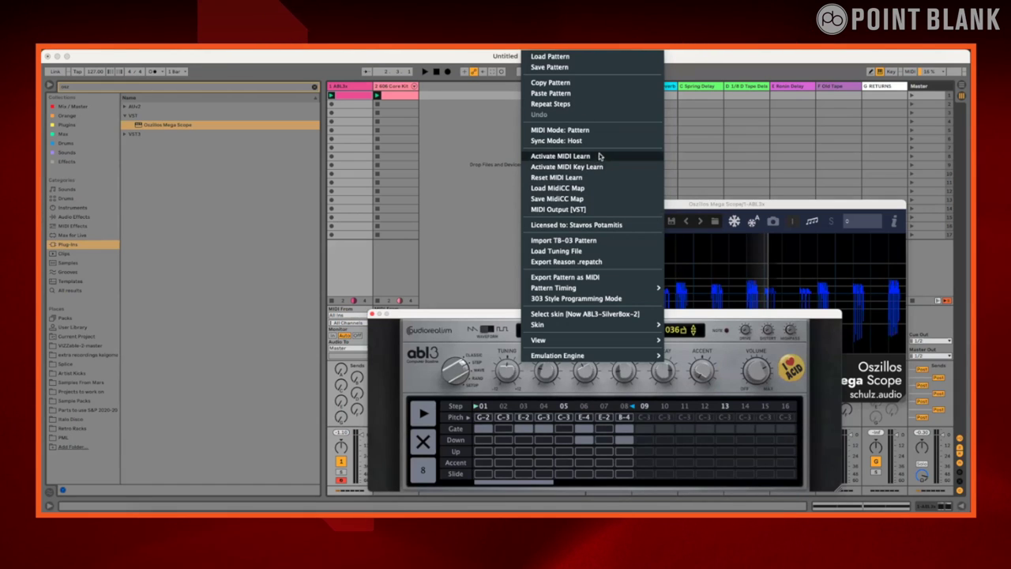
left_click(587, 210)
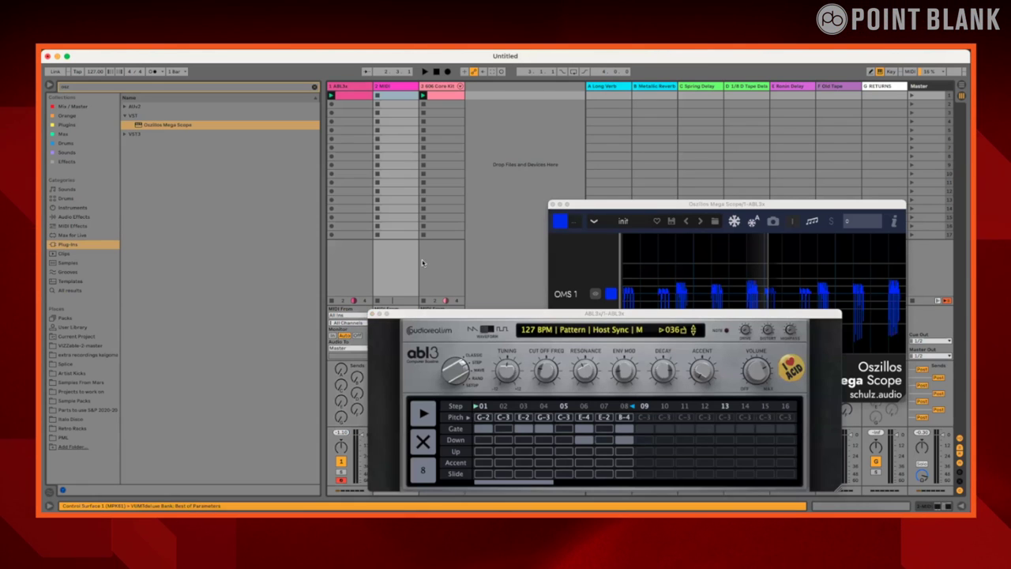
Add a MIDI track that takes its MIDI from the ABL3x plug-in on track 1, and arm it for recording
key("super+shift+t")
left_click_drag(461, 311, 566, 302)
left_click(401, 315)
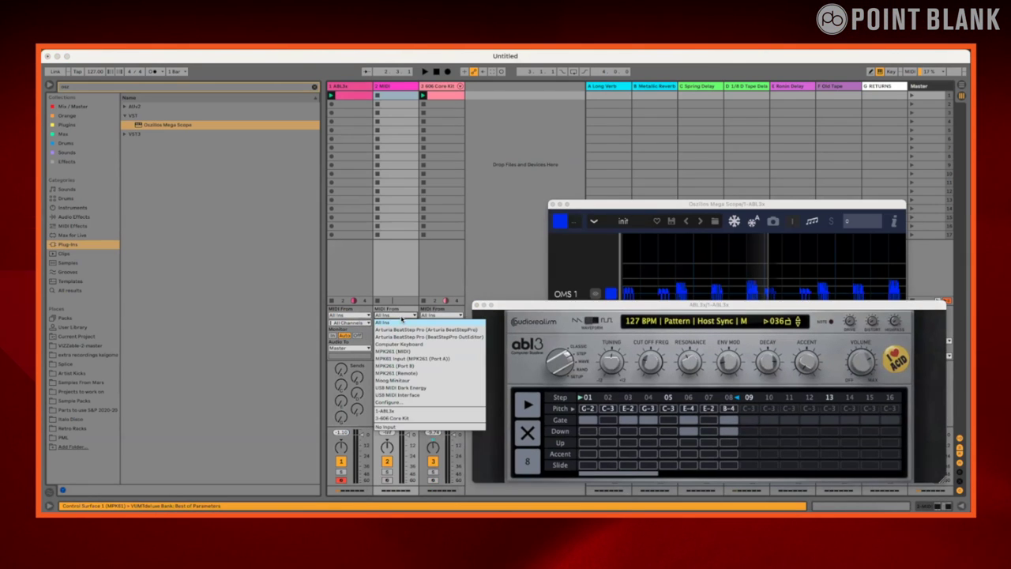
left_click(386, 411)
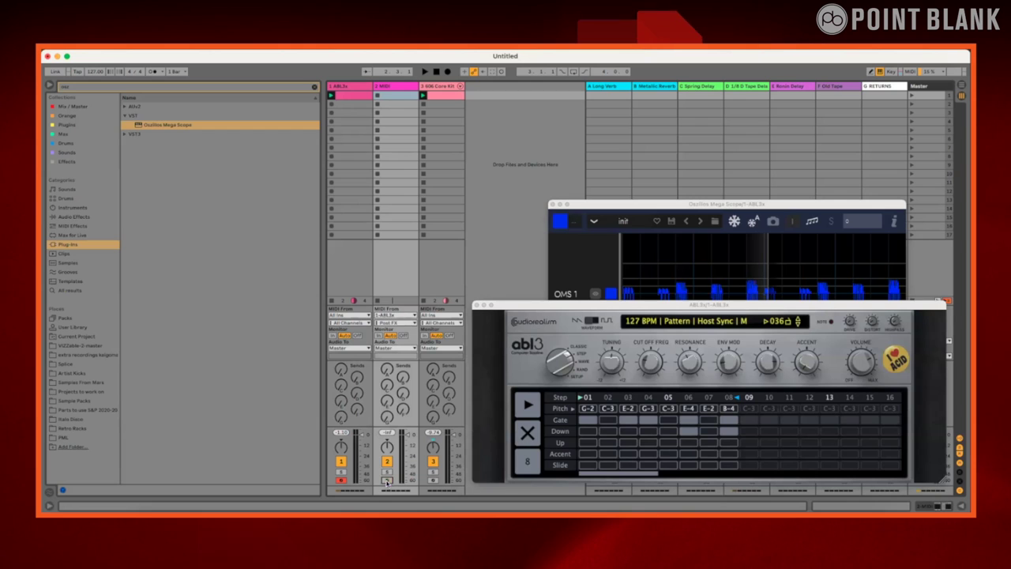
left_click(388, 480)
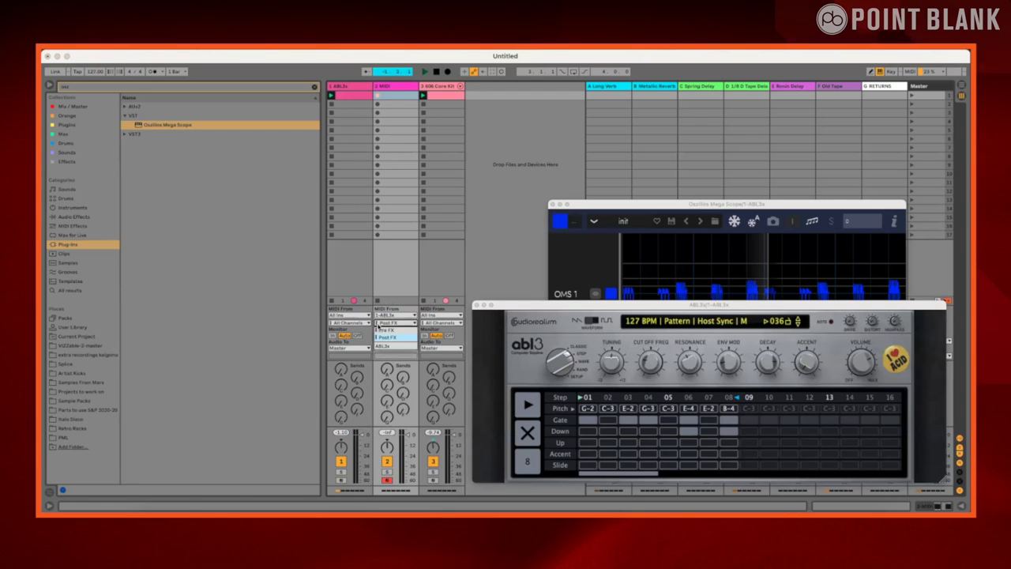
Record ABL3x's pattern into the new MIDI track's first clip slot and open the recorded clip
left_click(377, 95)
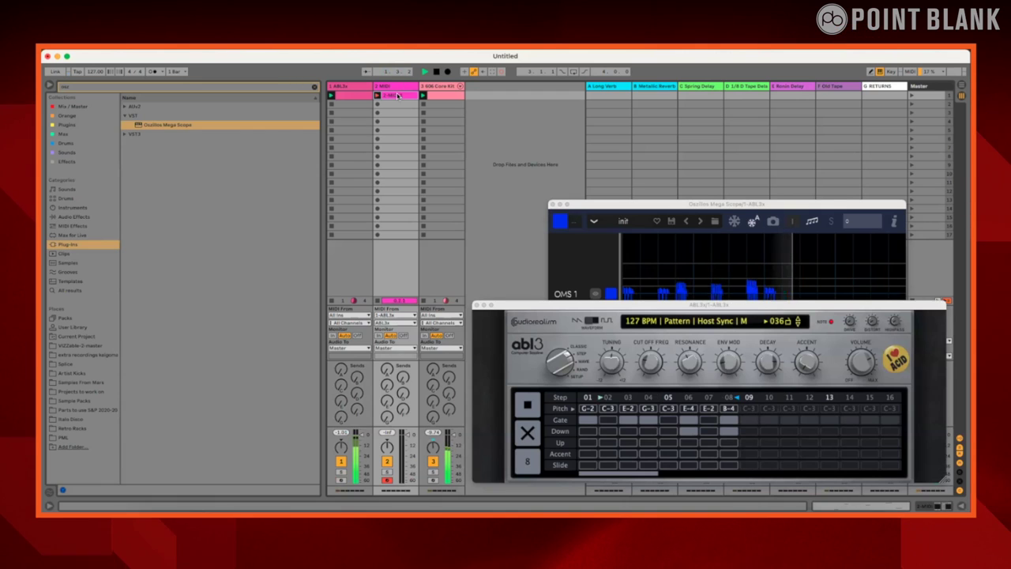
double_click(395, 95)
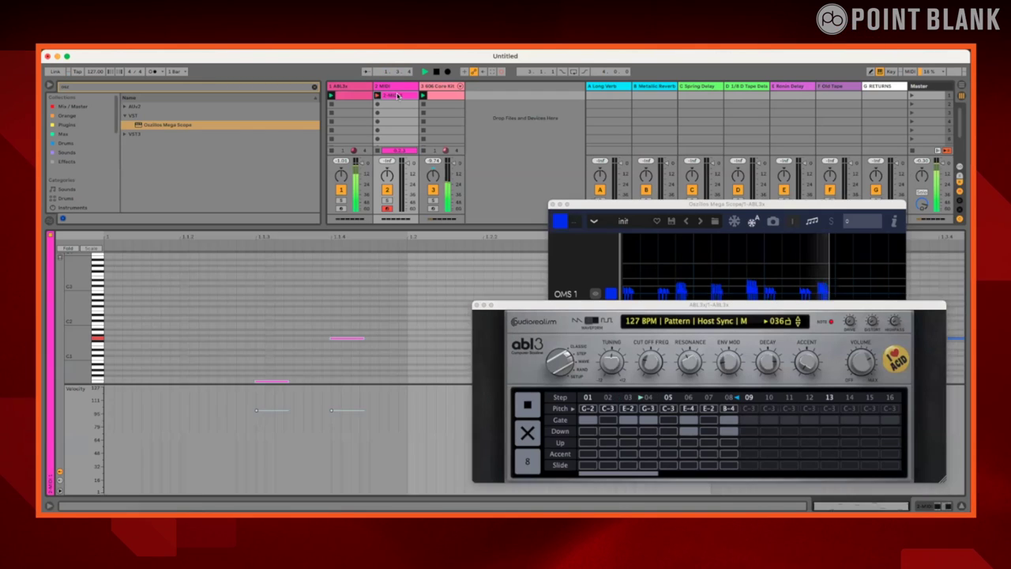
left_click(377, 150)
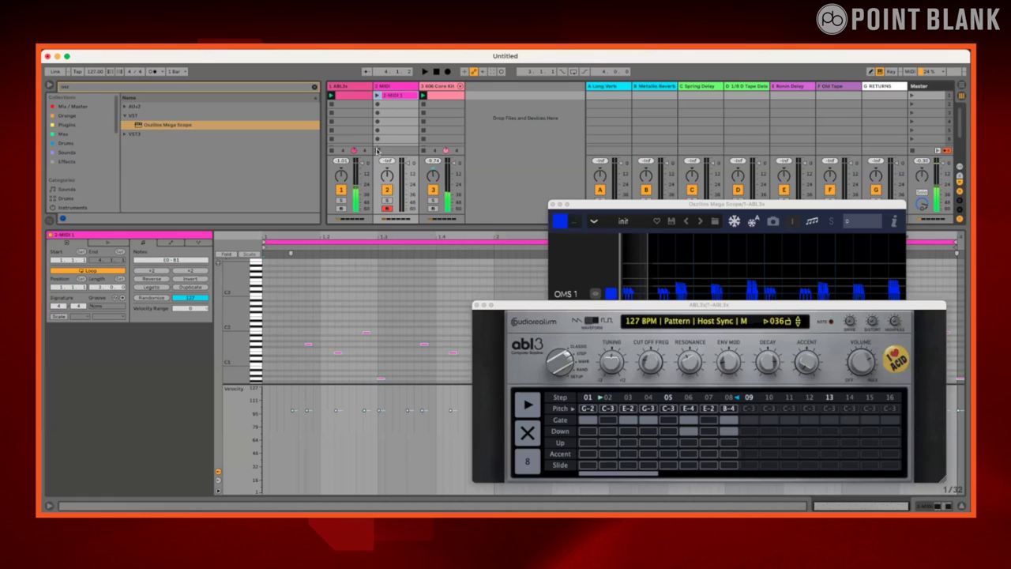
left_click(329, 324)
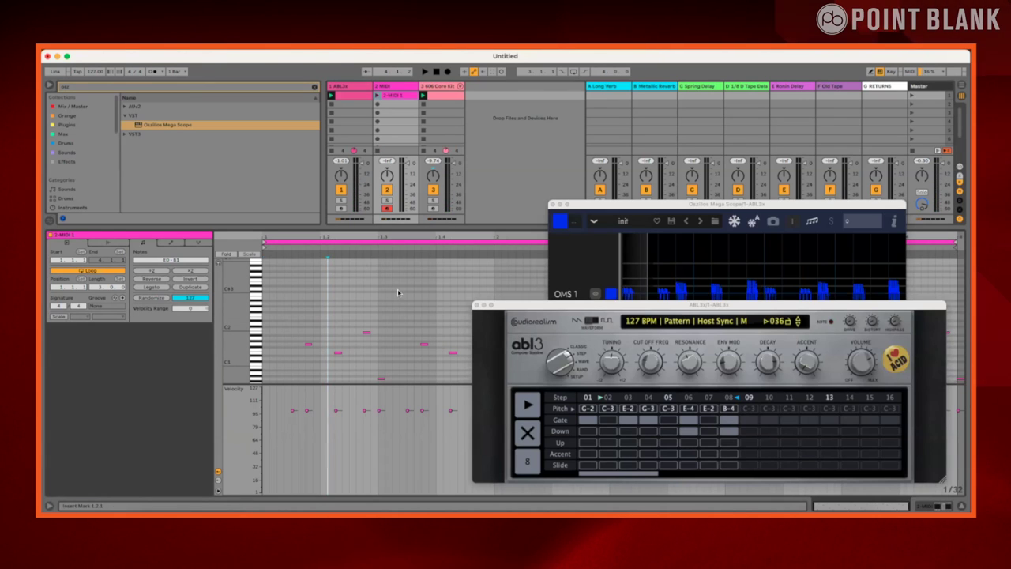
During playback, add accents to steps 3 and 8 and slides to steps 1, 4 and 6 in ABL3x
left_click_drag(521, 303, 451, 198)
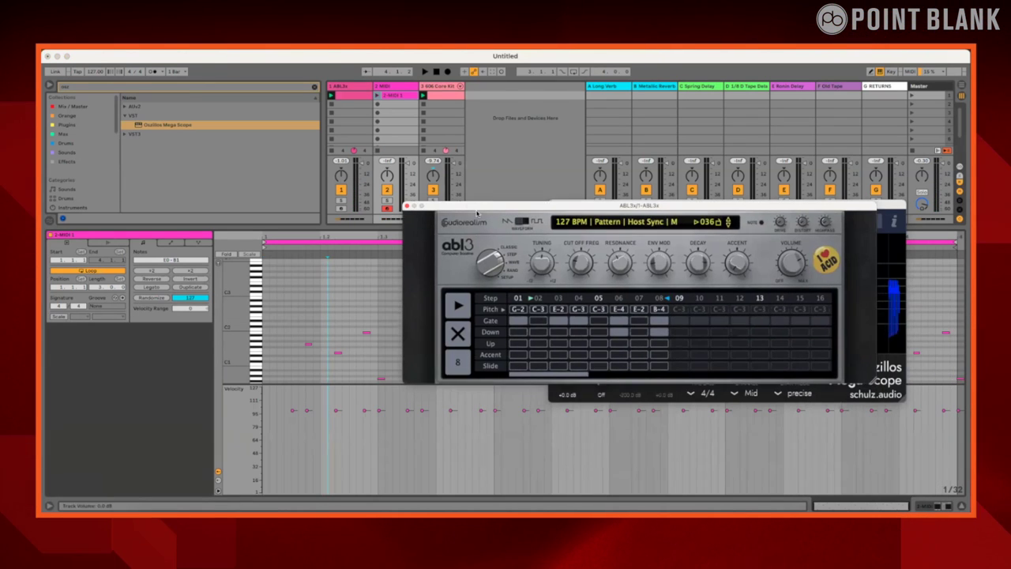
key("space")
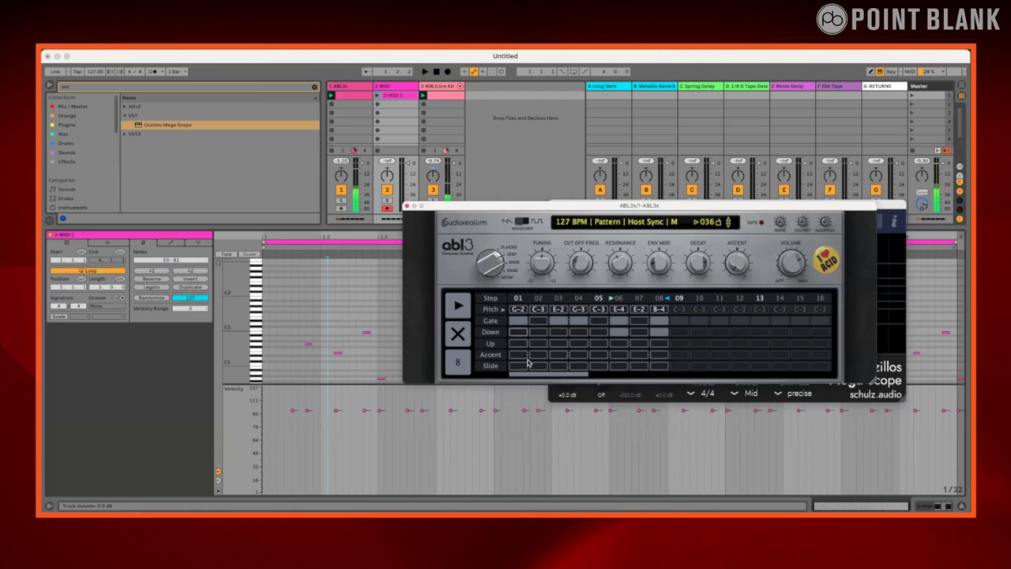
key("space")
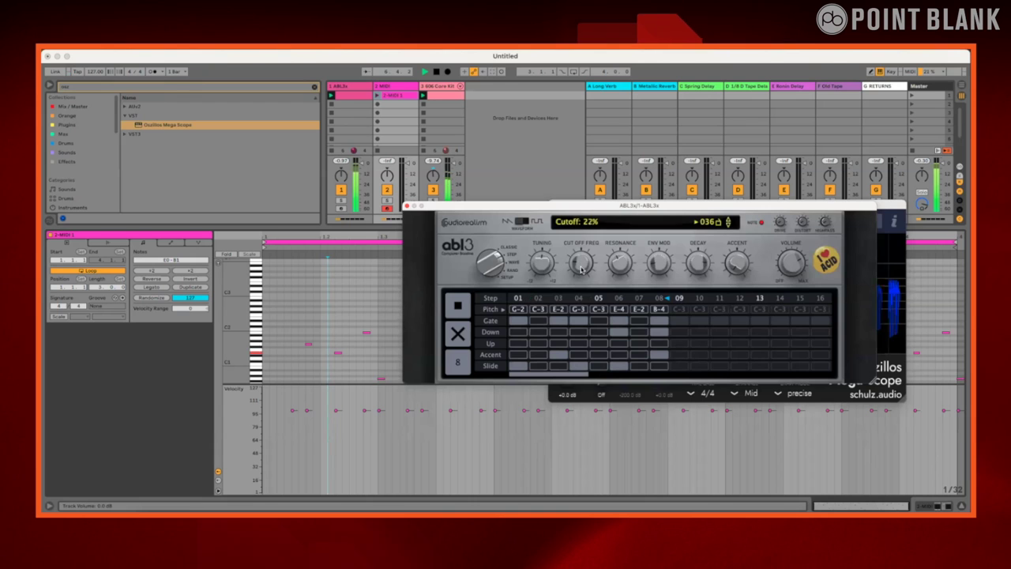
While the pattern plays, set ABL3x's accent amount to 39%, resonance to 28% and cutoff to 0%
scroll(582, 268, "down", 2)
left_click_drag(705, 265, 686, 297)
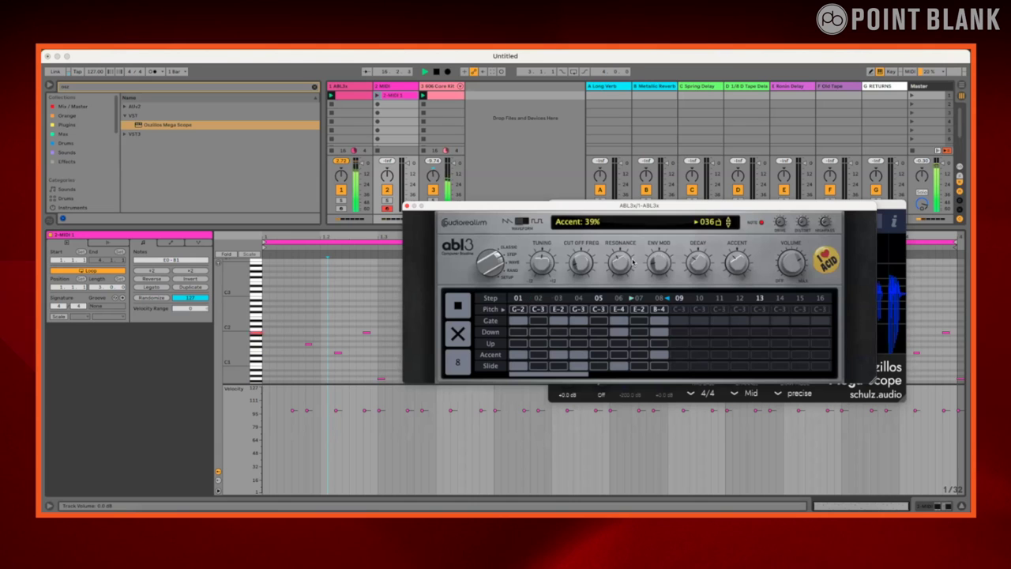
left_click_drag(626, 272, 622, 291)
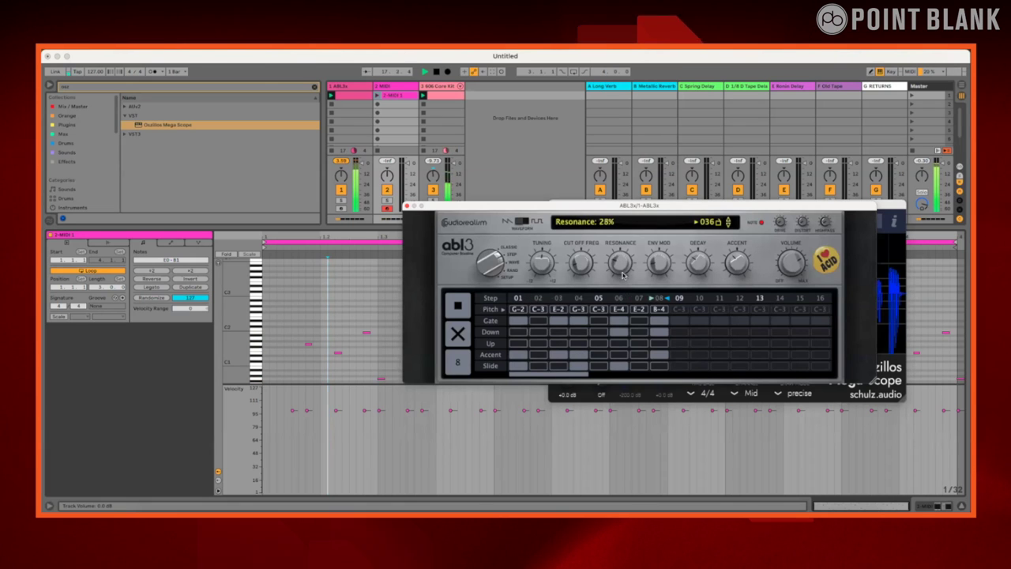
left_click(580, 268)
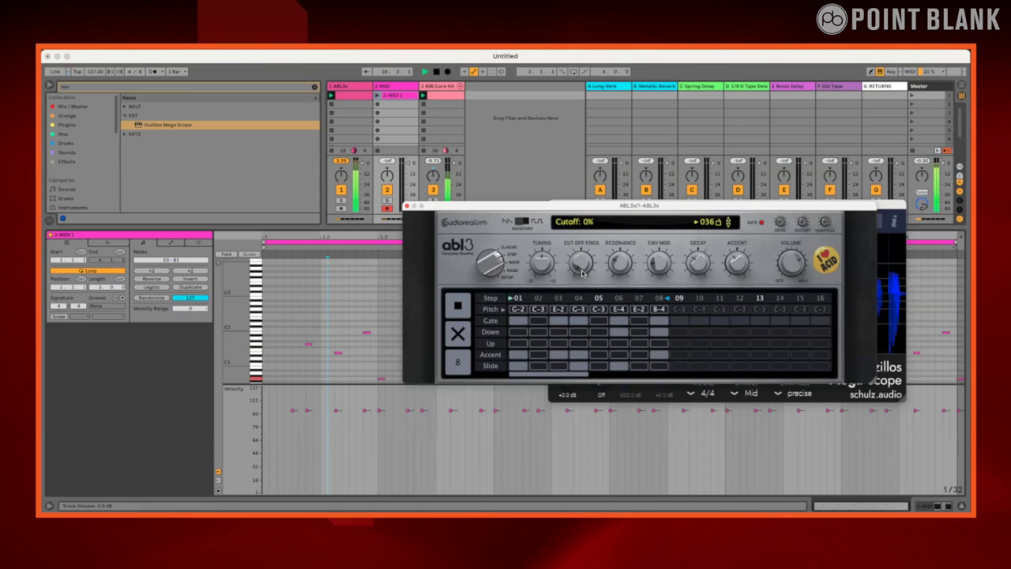
left_click(522, 224)
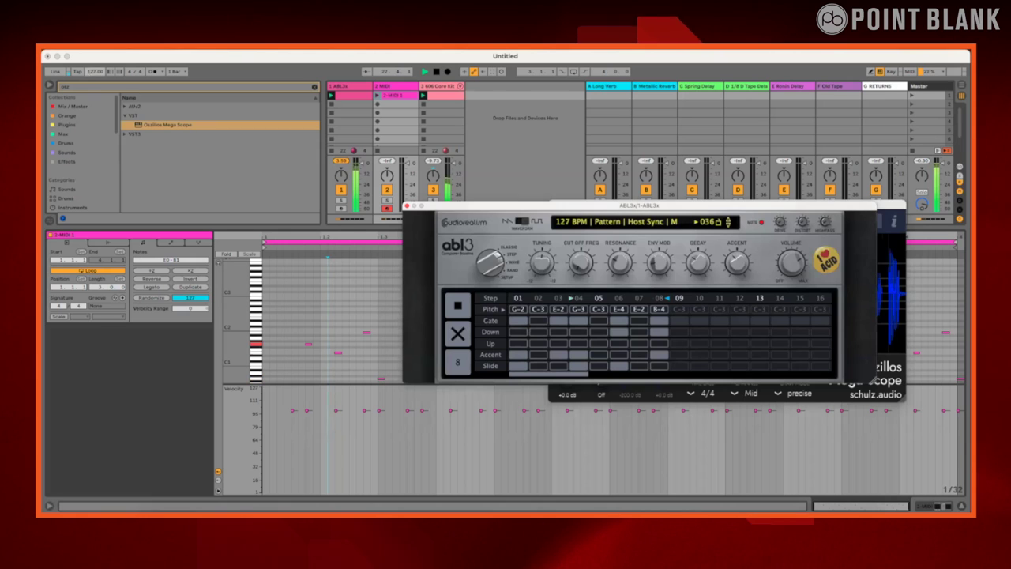
Record the pattern with accents and slides into the MIDI track's second clip slot, open that clip and close the ABL3x window
left_click(298, 138)
key("space")
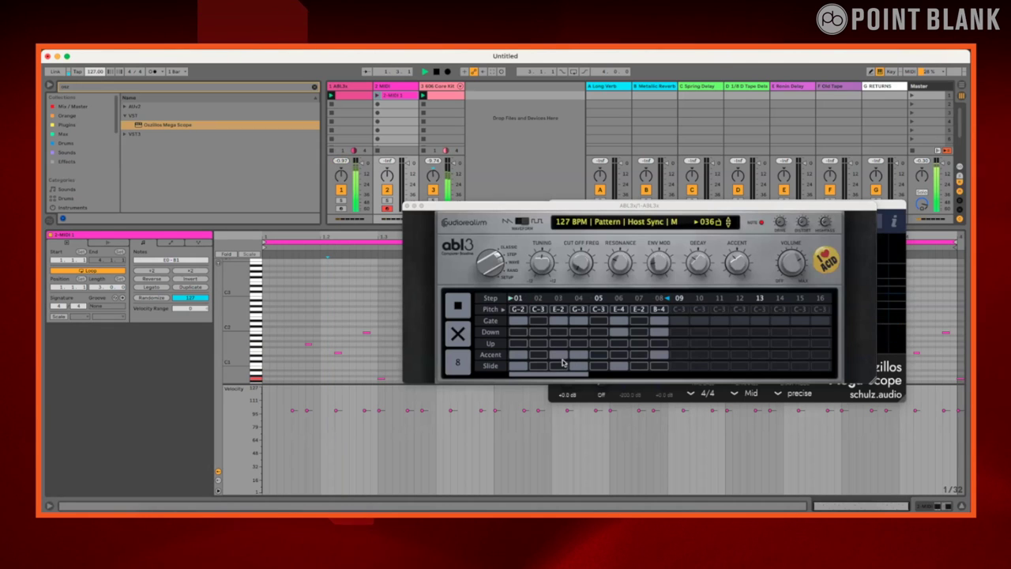
left_click(389, 104)
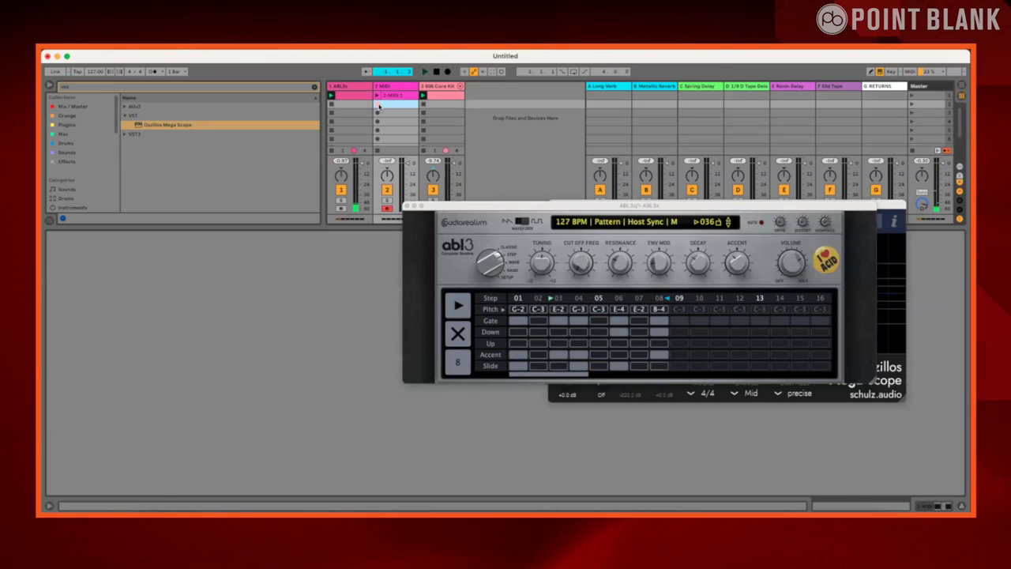
double_click(389, 105)
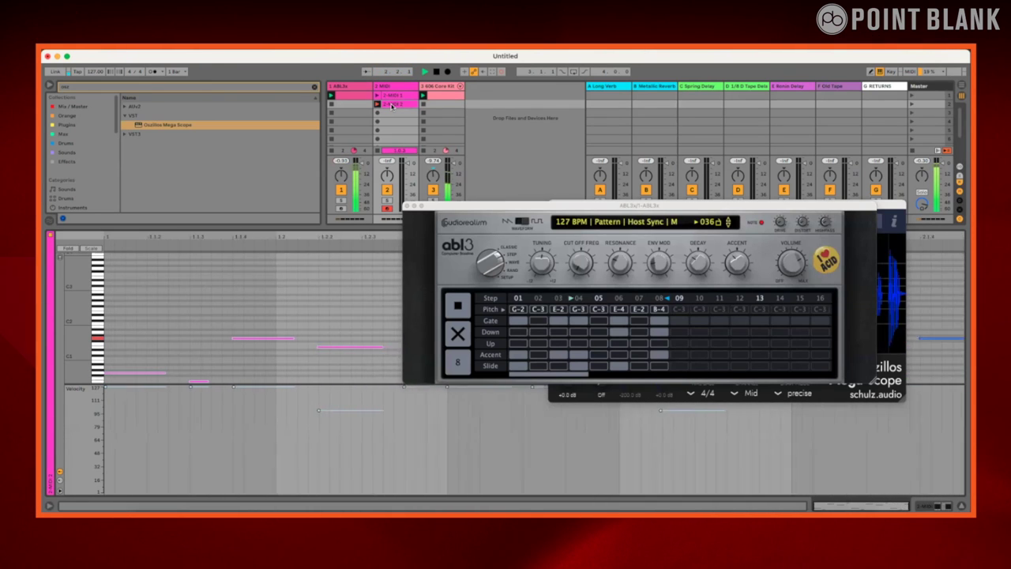
key("ctrl+v")
key("ctrl+d")
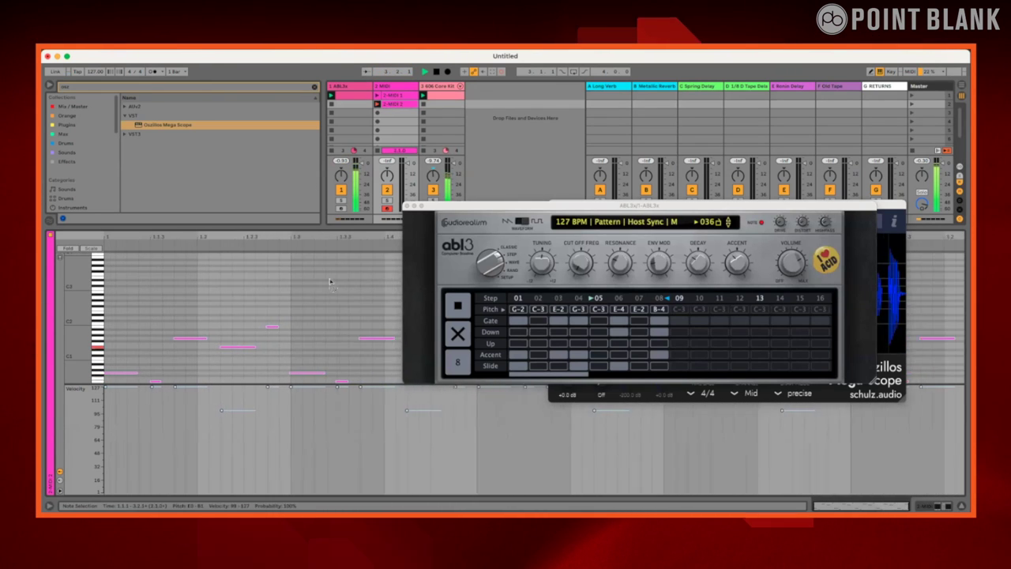
key("space")
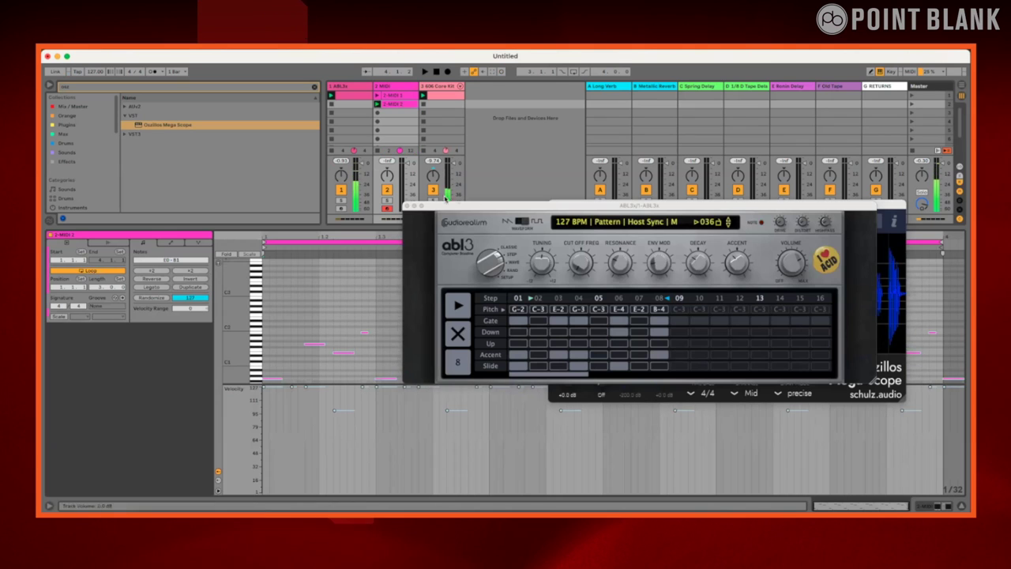
left_click(406, 206)
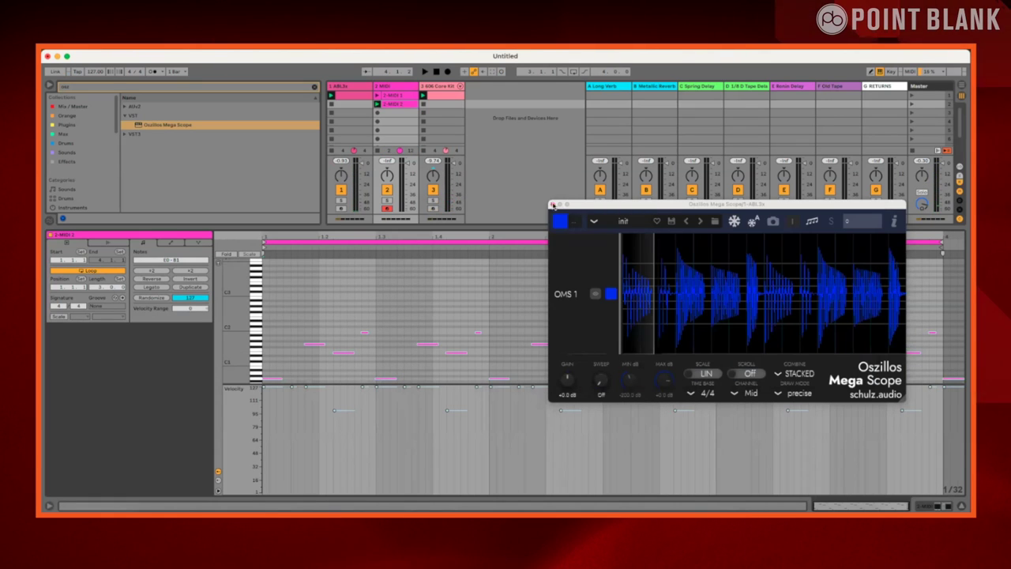
Close the Oszillos Mega Scope window and move both recorded MIDI clips onto the ABL3x track, into its third and fourth clip slots
left_click(554, 204)
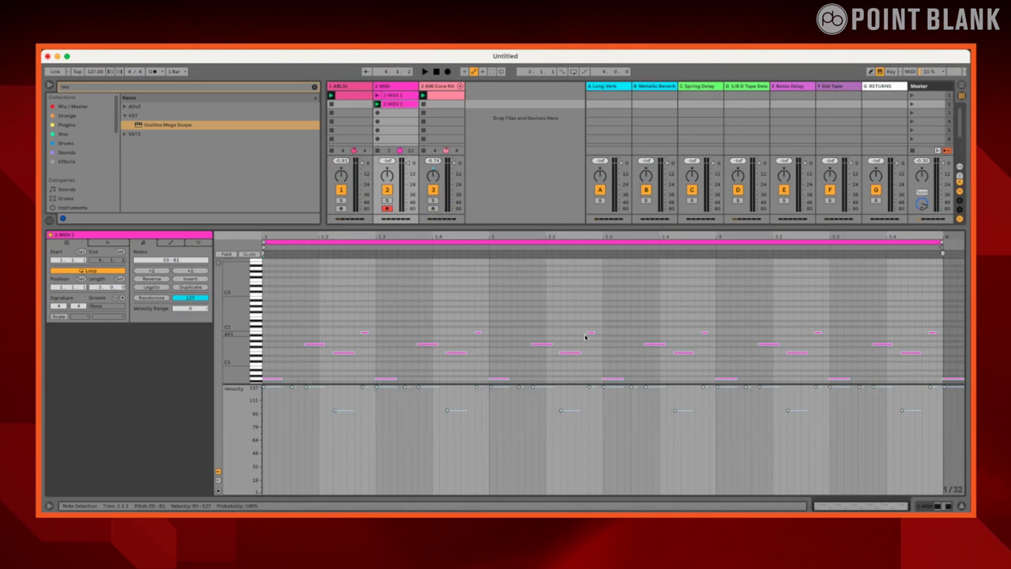
left_click(394, 95, "shift")
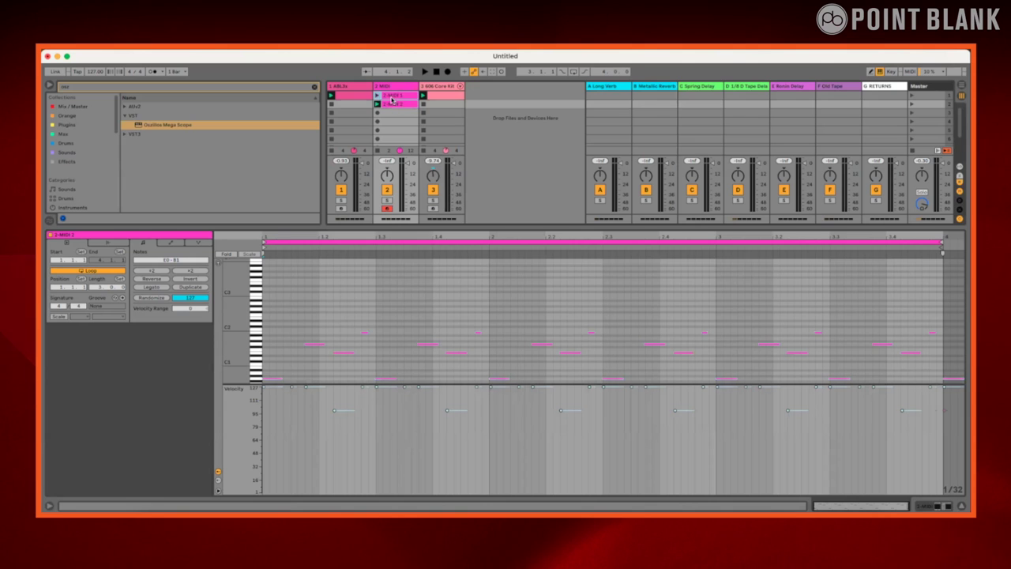
left_click_drag(394, 103, 347, 121)
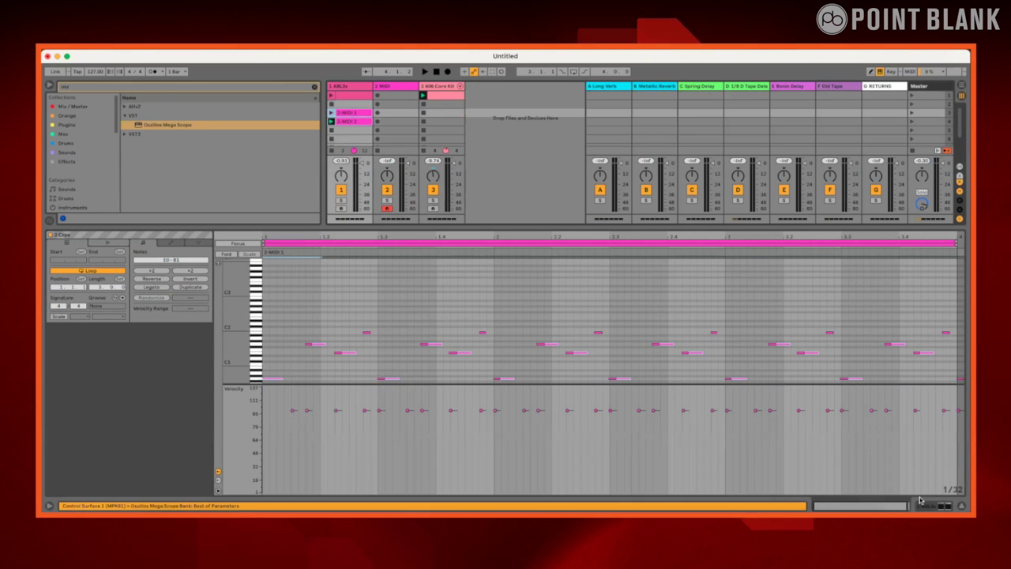
In ABL3x's setup, turn Host Sync off and Note Mode on, start playback and close the plug-in window
key("shift+Tab")
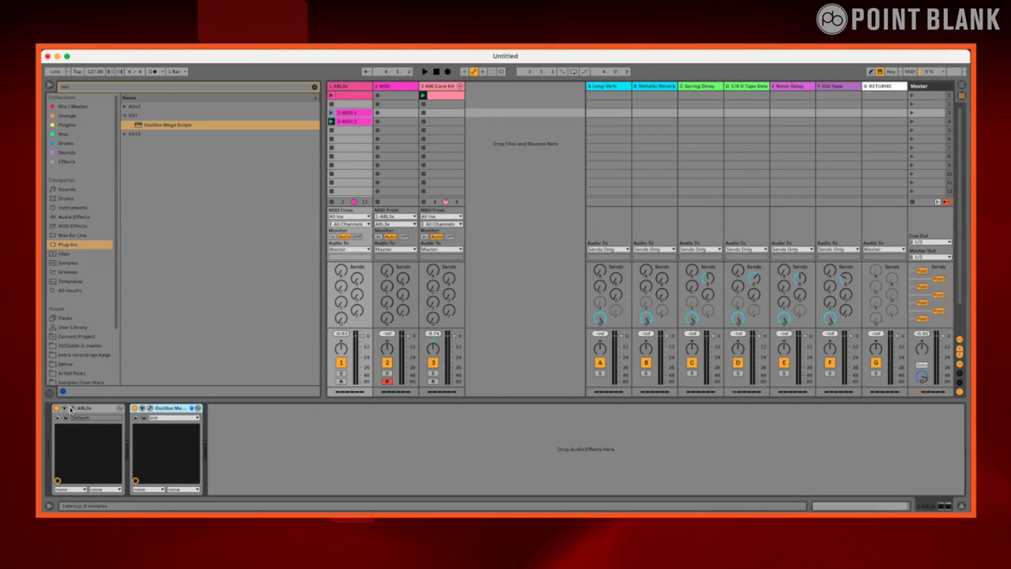
key("super+alt+p")
left_click_drag(494, 263, 494, 286)
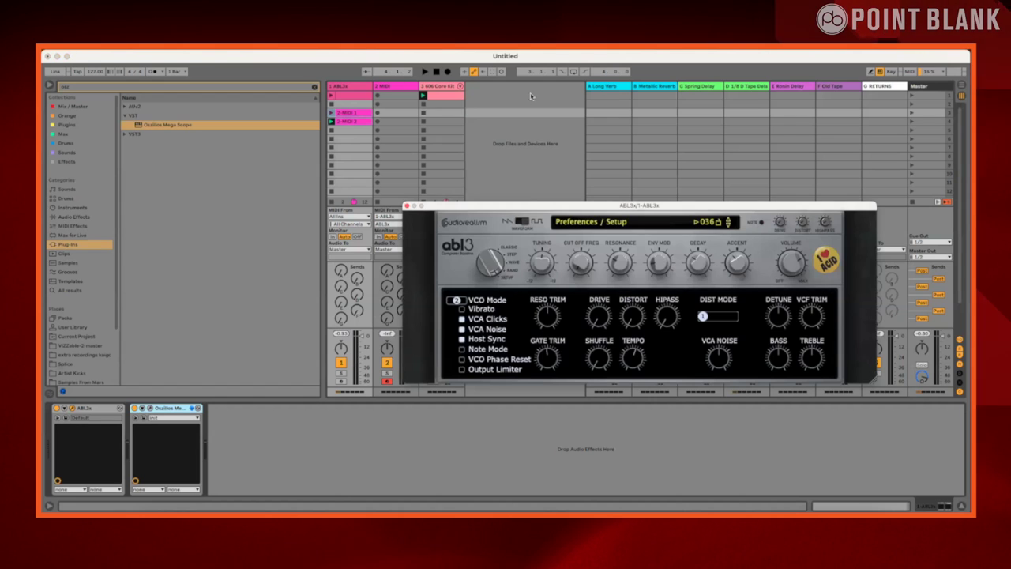
left_click(462, 349)
key("space")
left_click(408, 206)
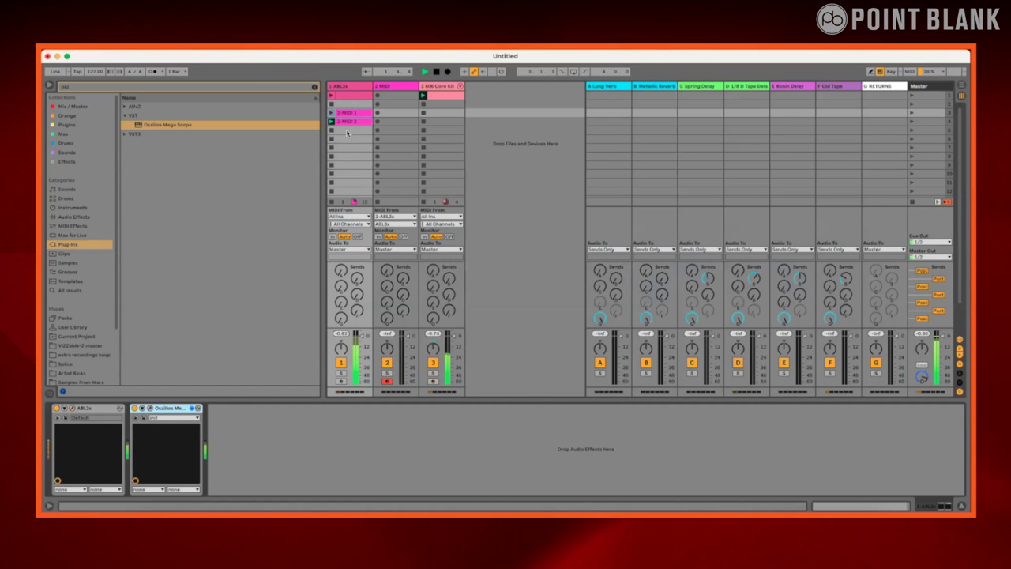
Launch the first recorded clip on the ABL3x track, open its notes, zoom into them and hide the velocity lane
left_click(331, 114)
double_click(347, 114)
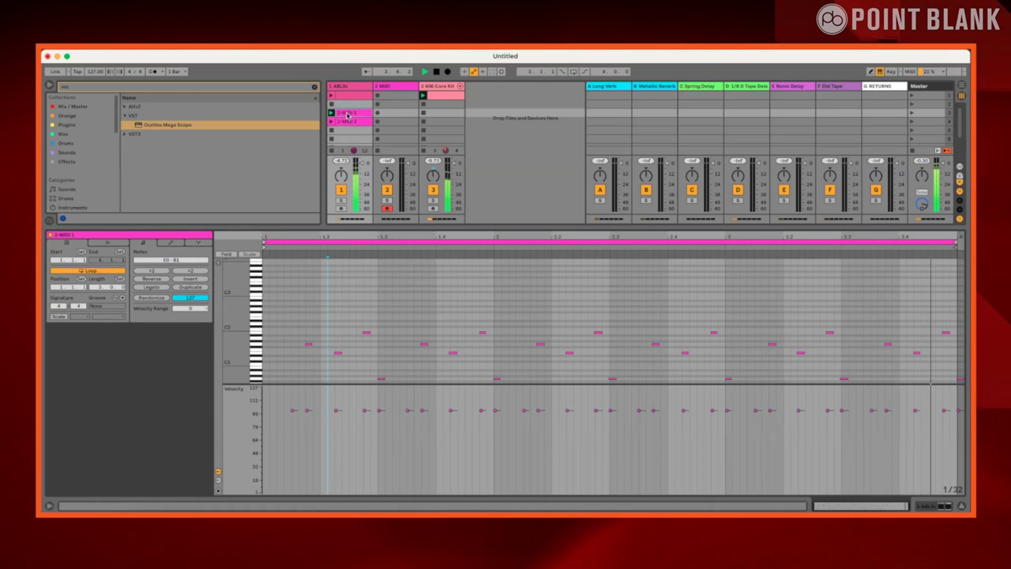
left_click_drag(255, 332, 272, 340)
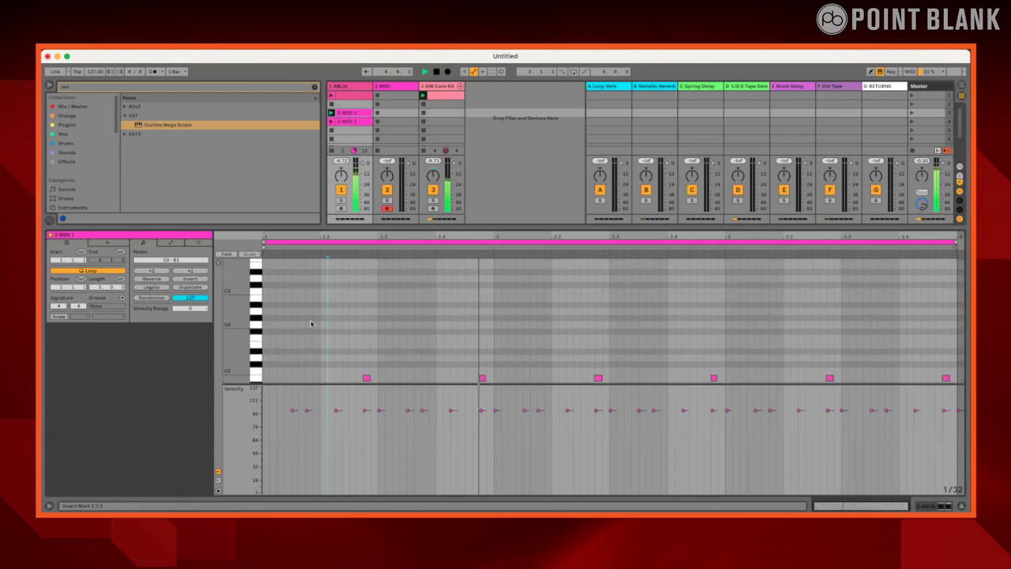
left_click(218, 472)
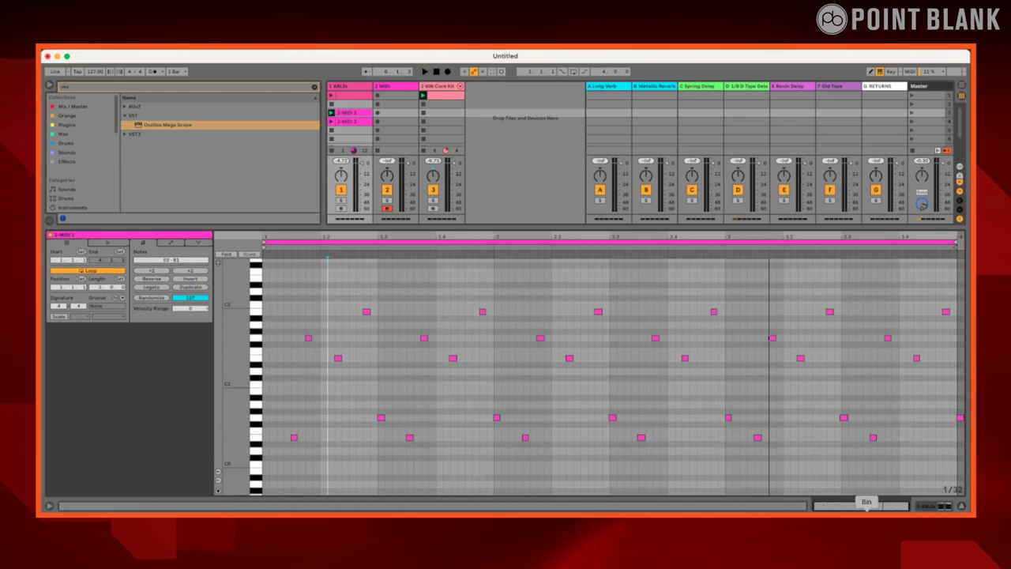
Switch between the two recorded clips on the ABL3x track to compare their sound and note lengths
left_click(331, 120)
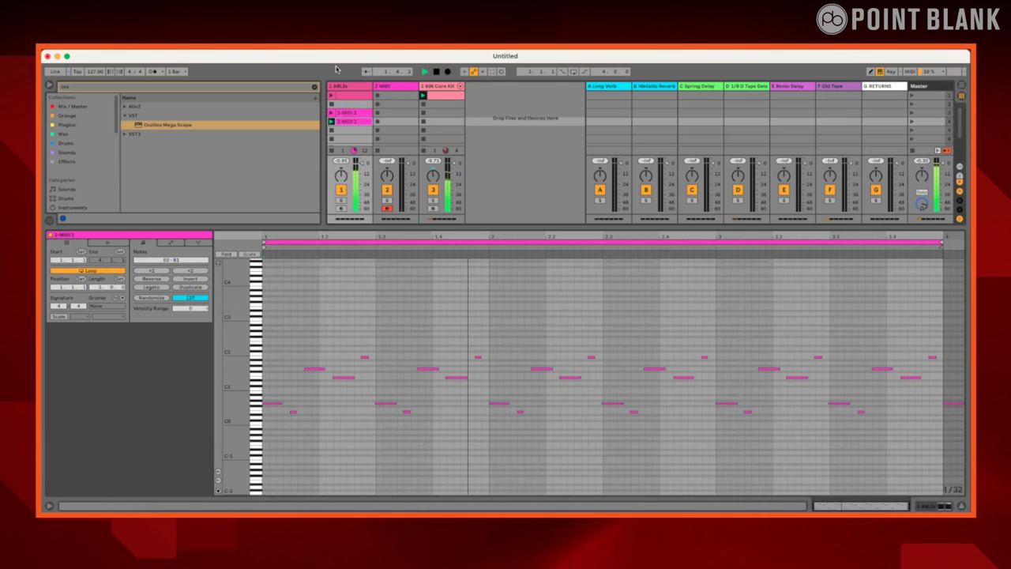
left_click(332, 112)
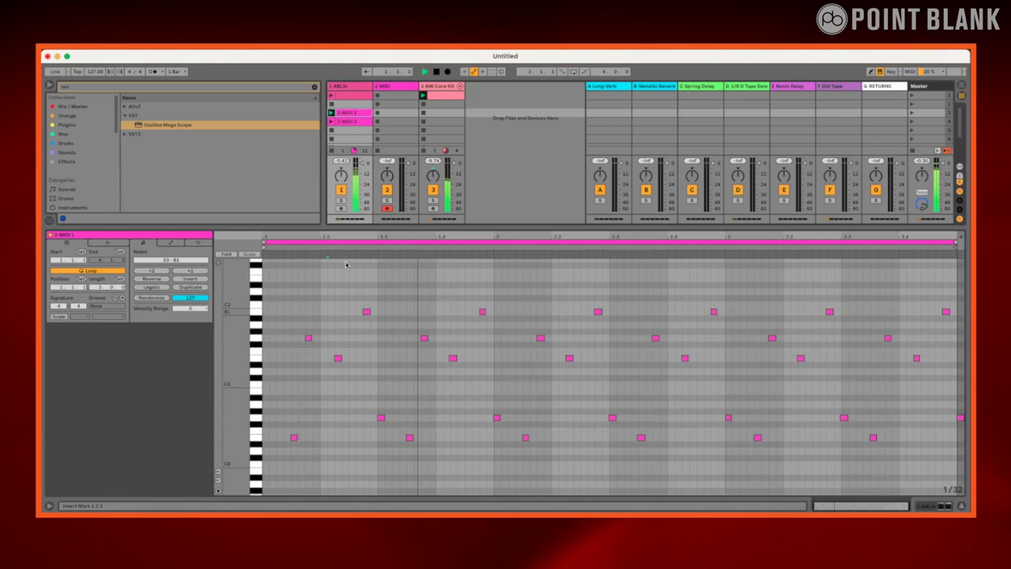
left_click(346, 121)
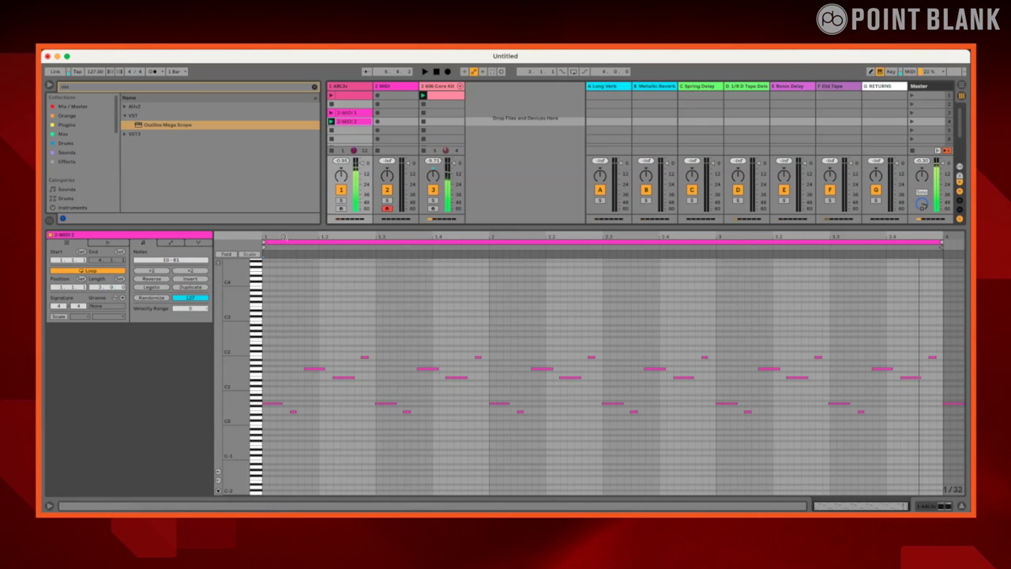
Show the velocity lane for the second recorded clip, play it, and enlarge the note area above the velocities
key("plus")
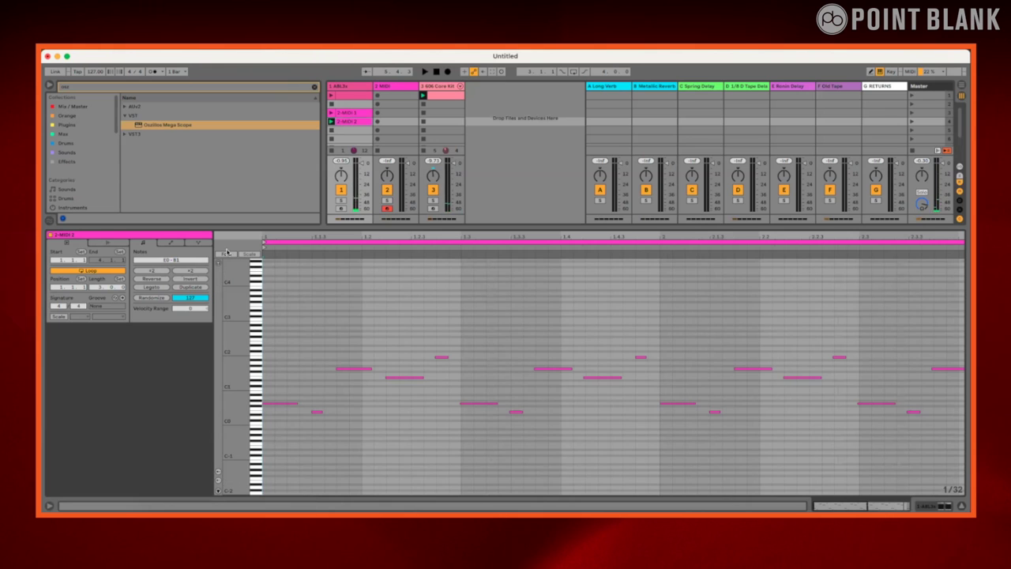
left_click(171, 241)
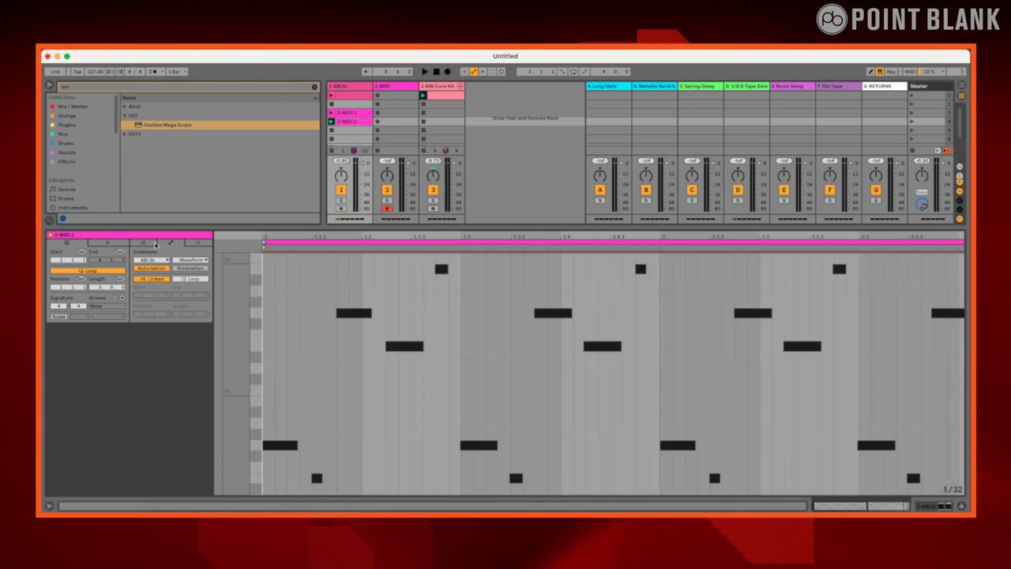
left_click(157, 244)
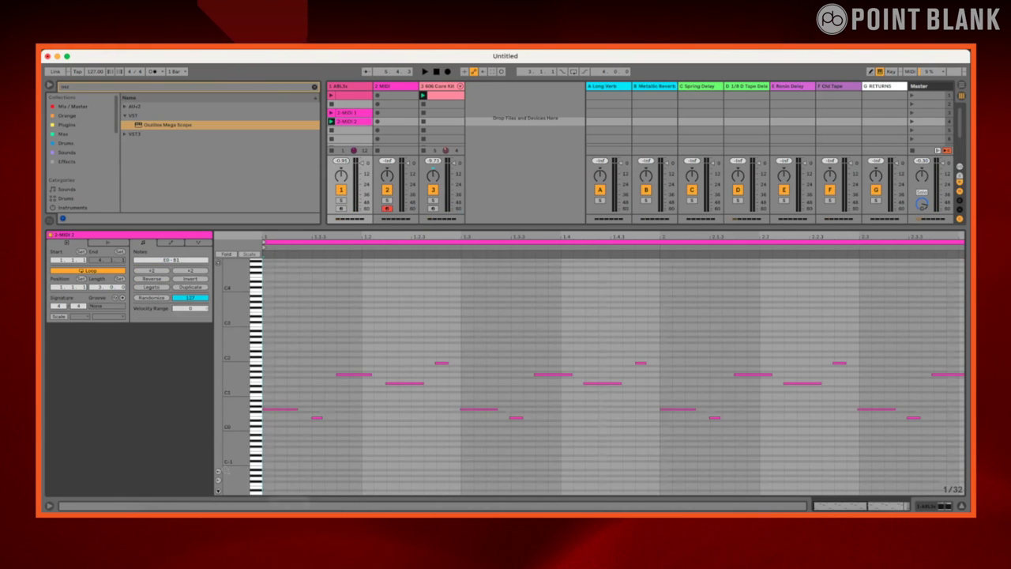
left_click(219, 474)
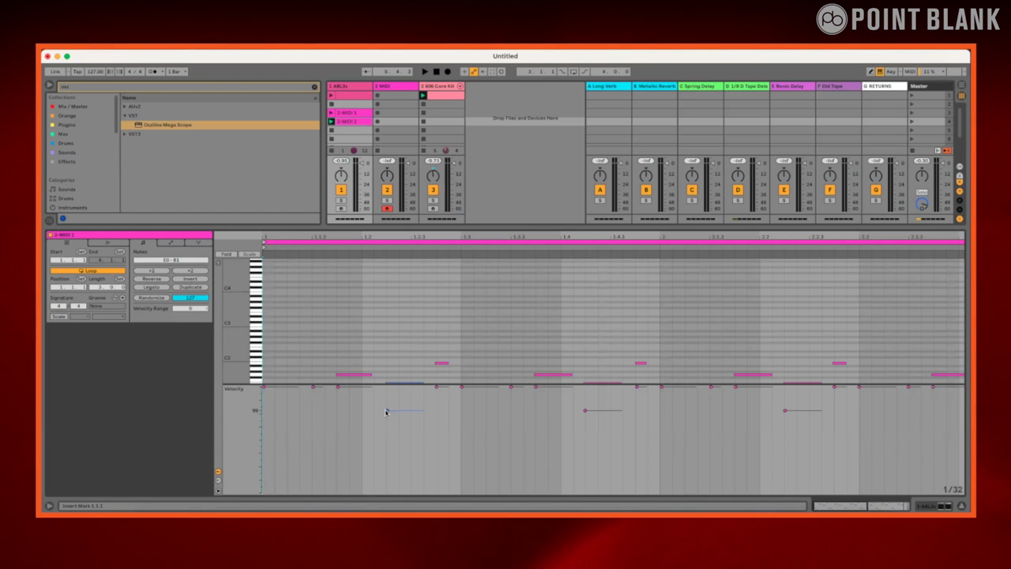
key("space")
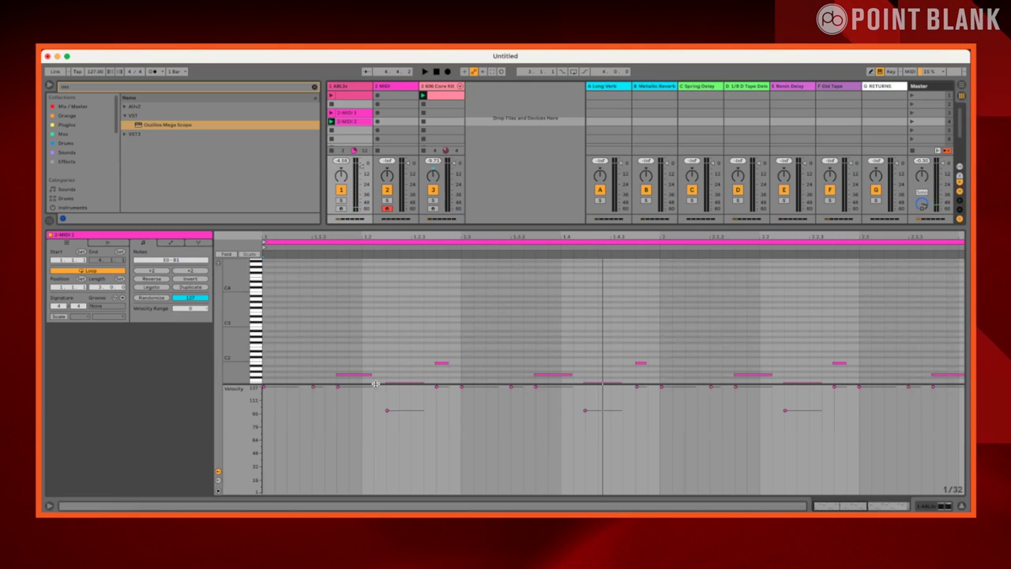
left_click_drag(379, 384, 366, 430)
scroll(379, 395, "up", 3)
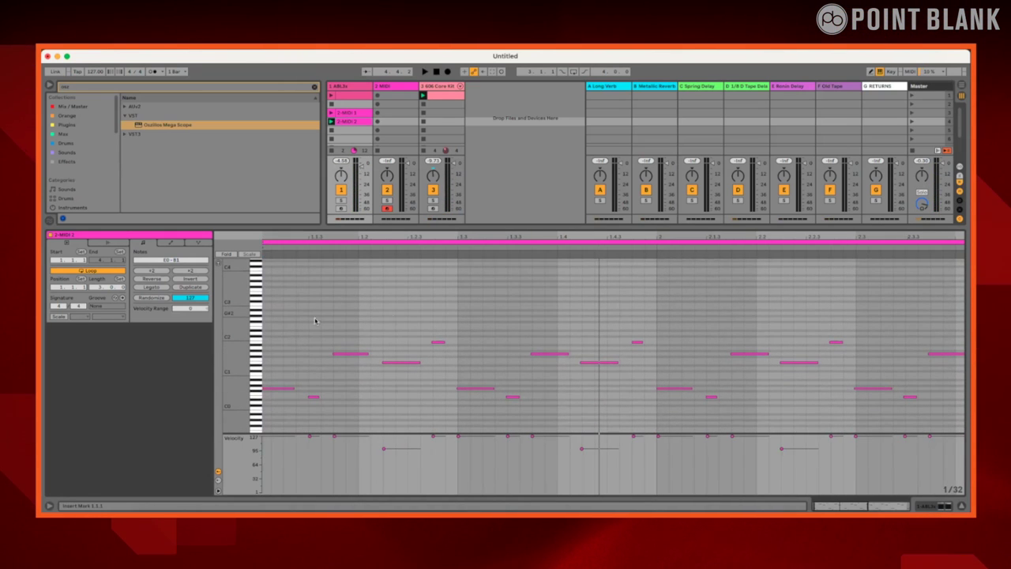
Examine the note lengths and the gap before the first B1 note in the second recorded clip
scroll(372, 318, "up", 3)
scroll(372, 309, "down", 3)
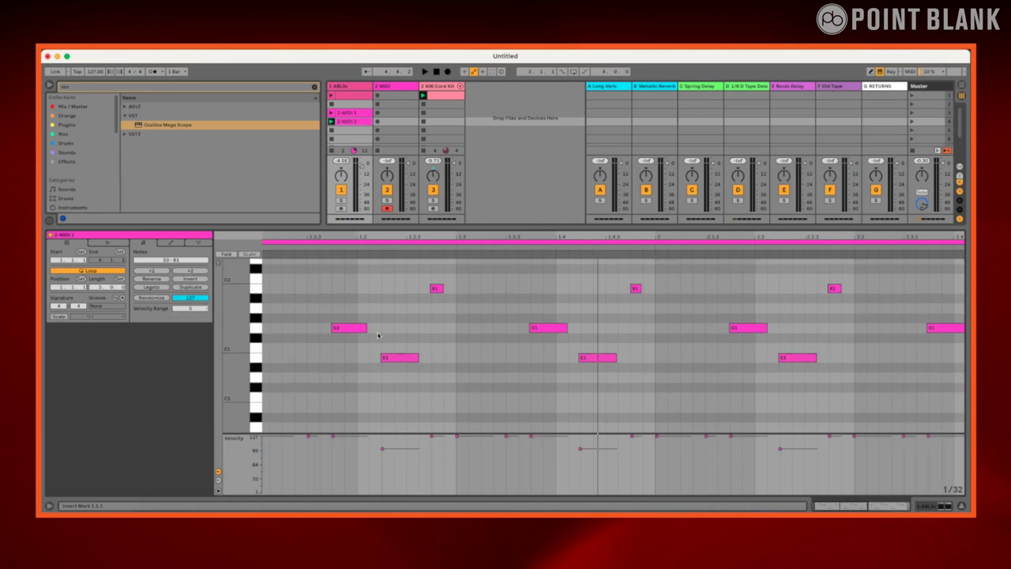
left_click_drag(429, 237, 428, 269)
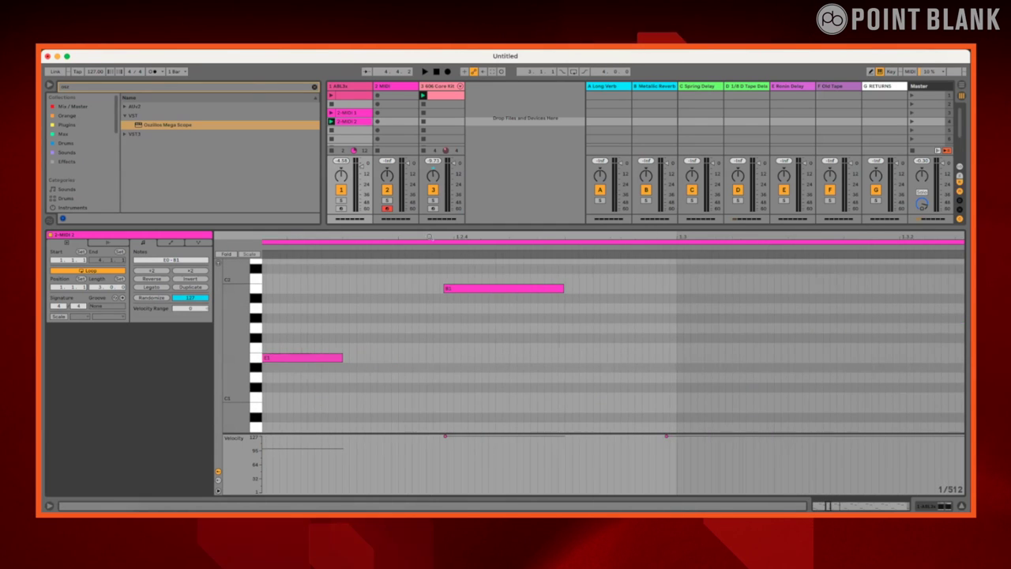
left_click(452, 288)
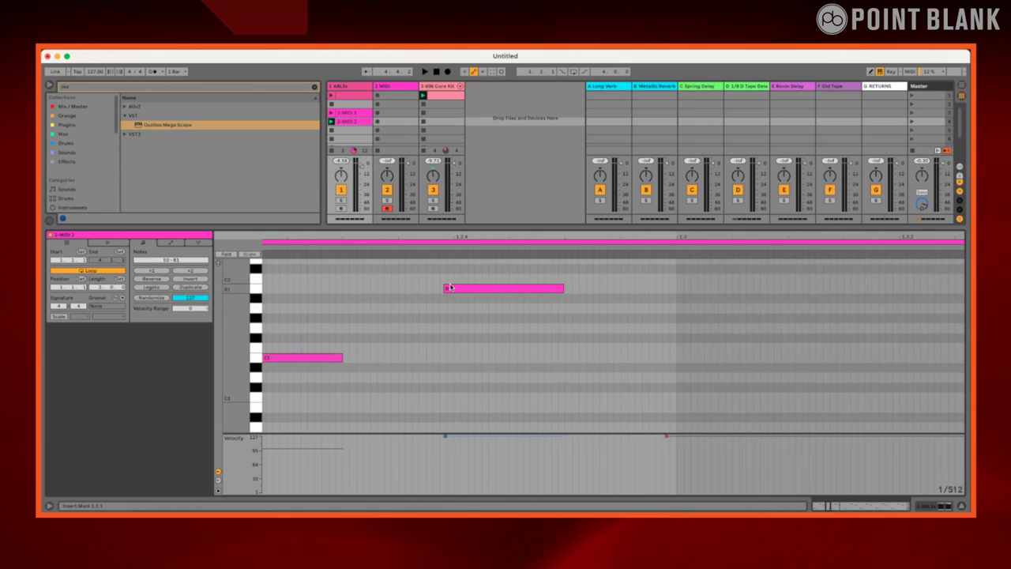
key("x")
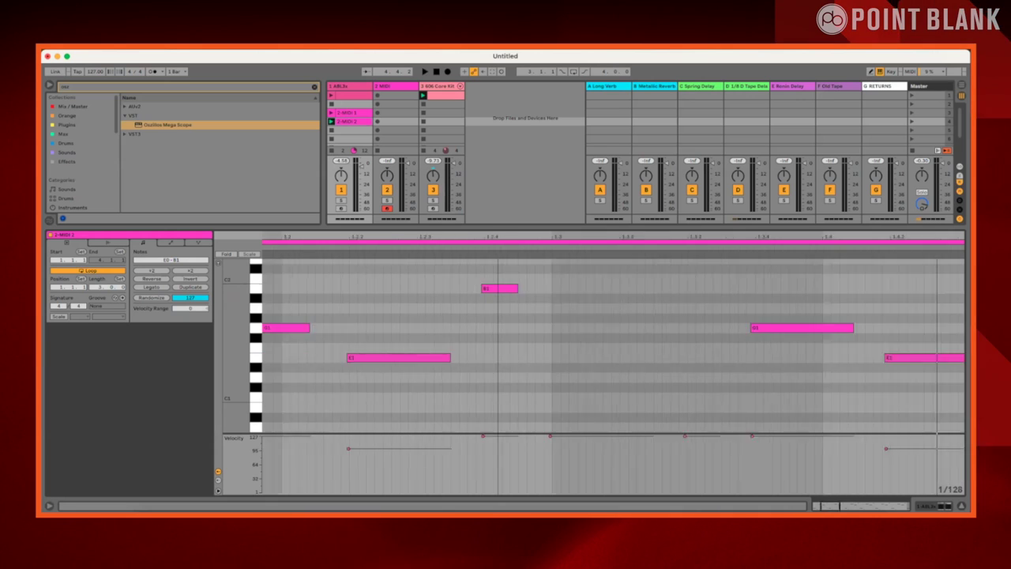
scroll(355, 345, "down", 3)
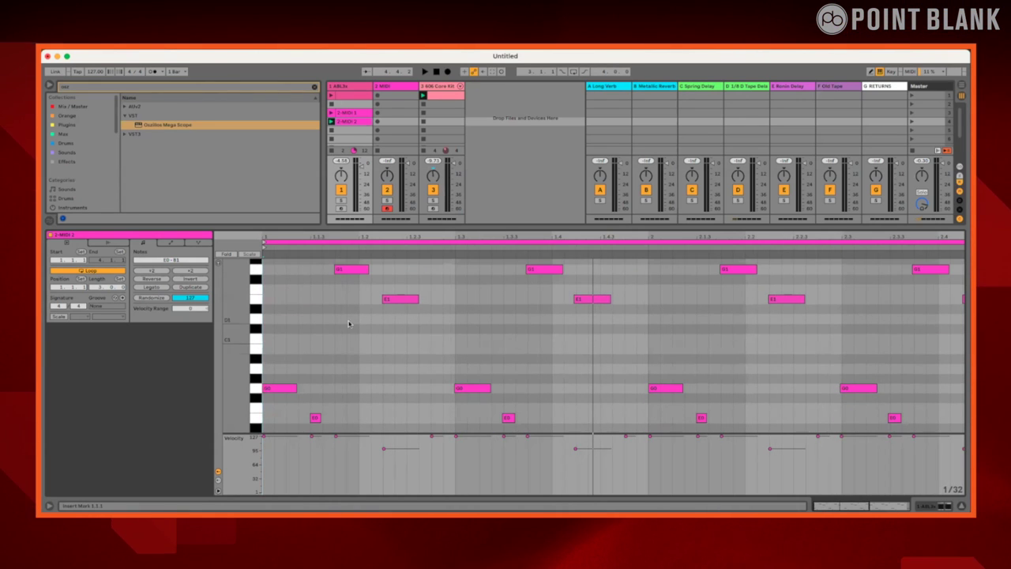
During playback, lengthen the first E1 note in the second recorded clip until it reaches the following B1 note
scroll(347, 300, "up", 2)
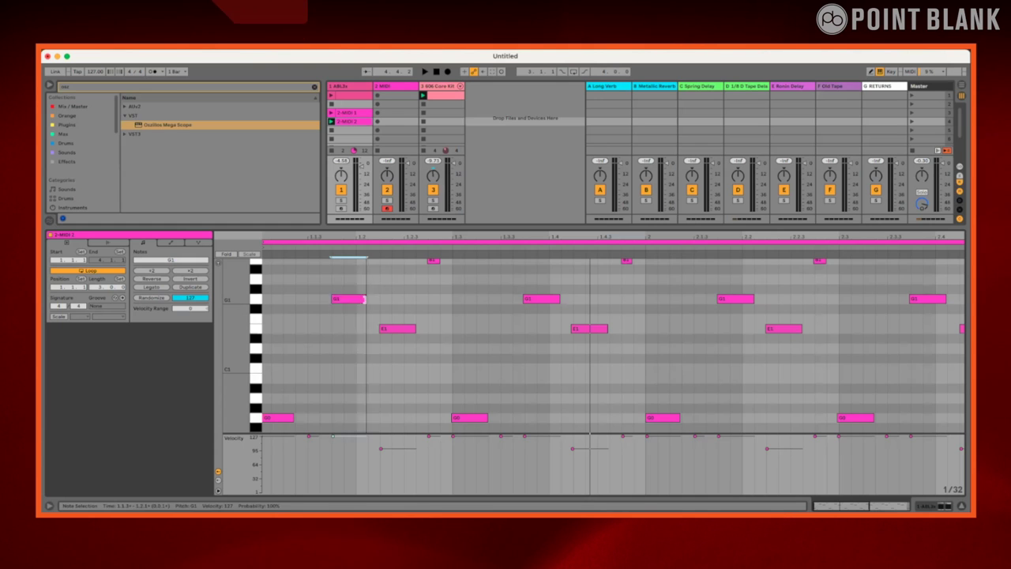
scroll(415, 331, "up", 2)
key("space")
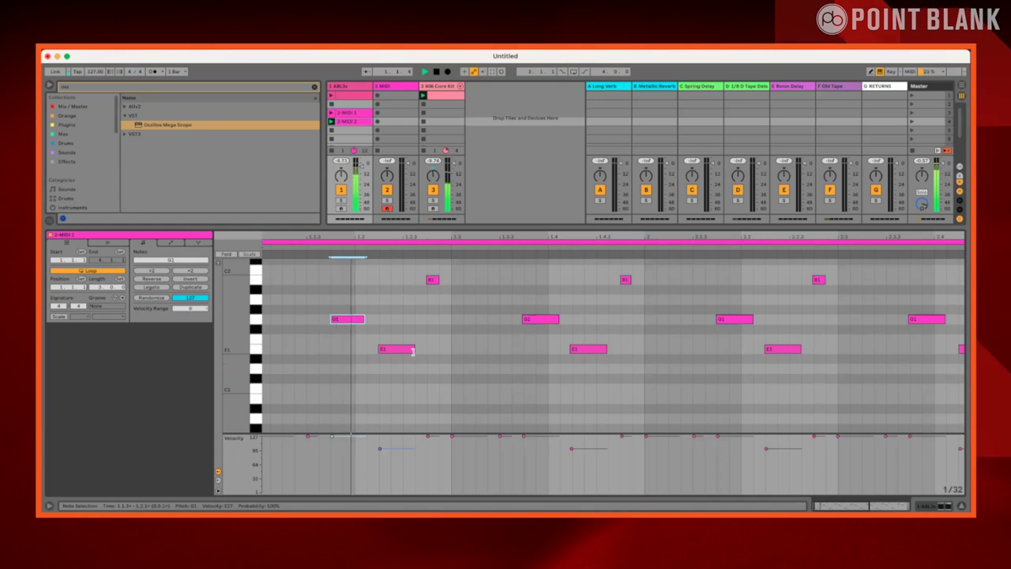
left_click_drag(412, 351, 426, 353)
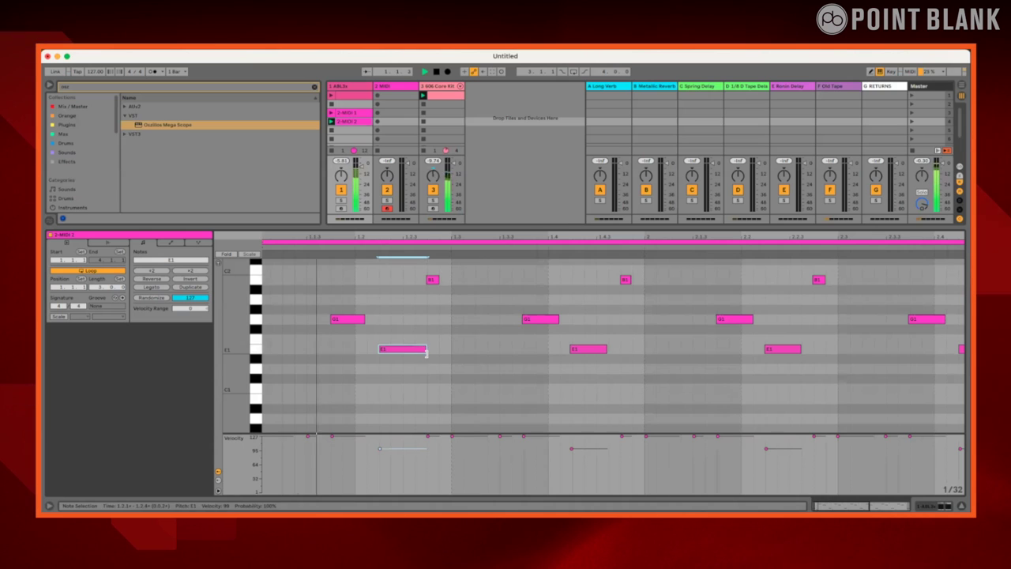
right_click(425, 353)
left_click(462, 337)
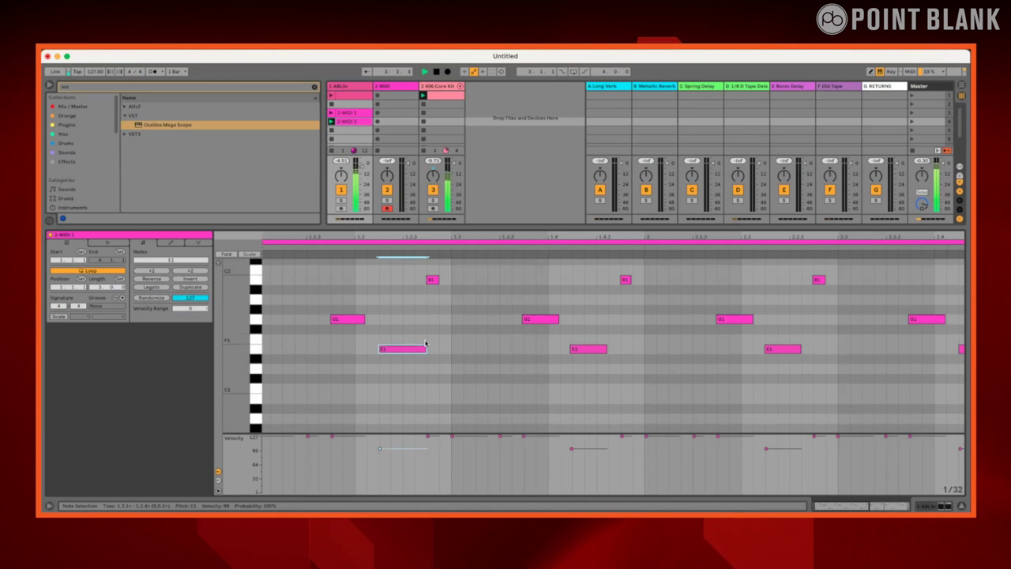
Raise the first E1 note's velocity to 127 and set ABL3x's cutoff to 43% while the clip plays
scroll(432, 362, "left", 1)
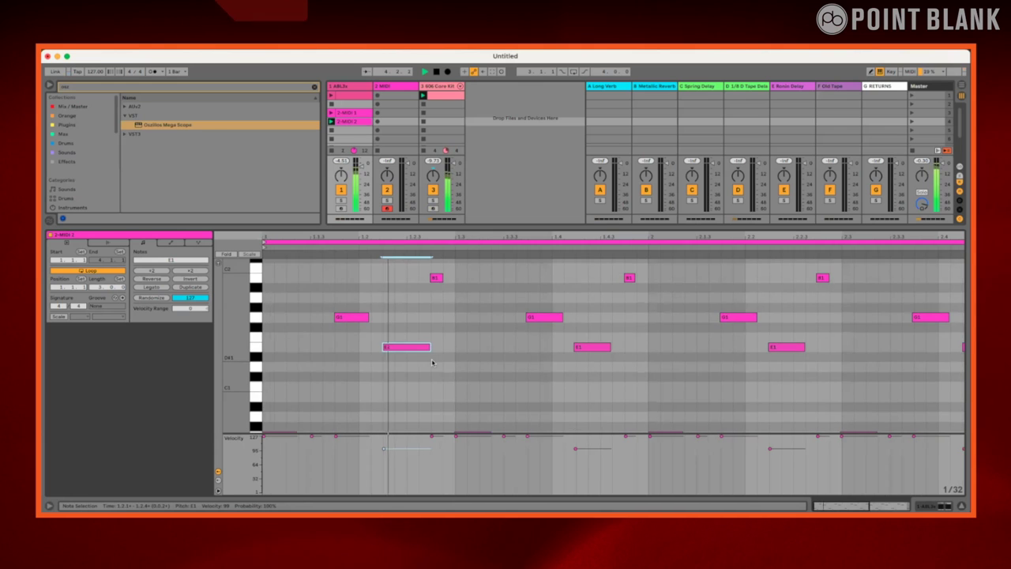
left_click_drag(383, 448, 384, 435)
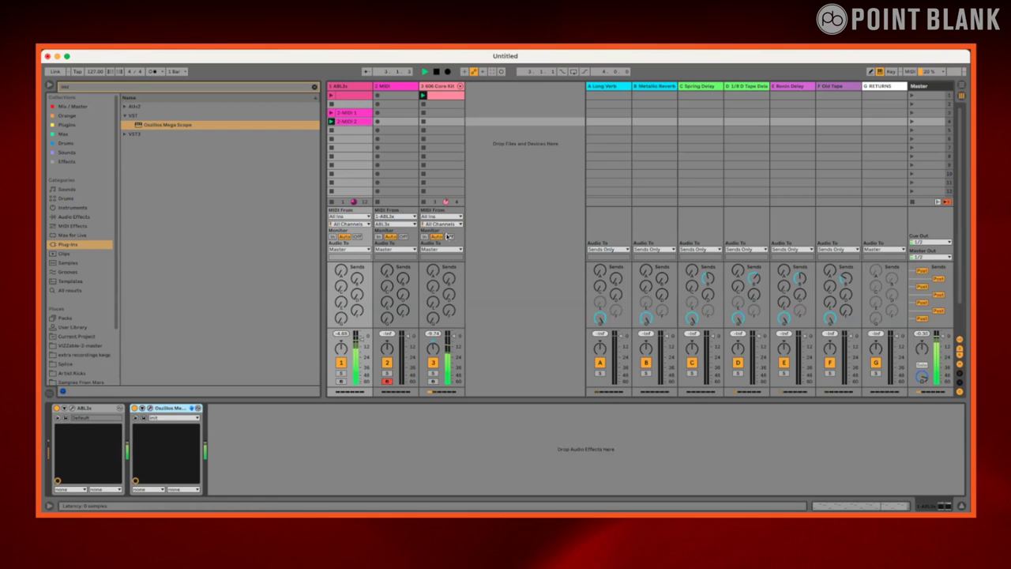
left_click(590, 271)
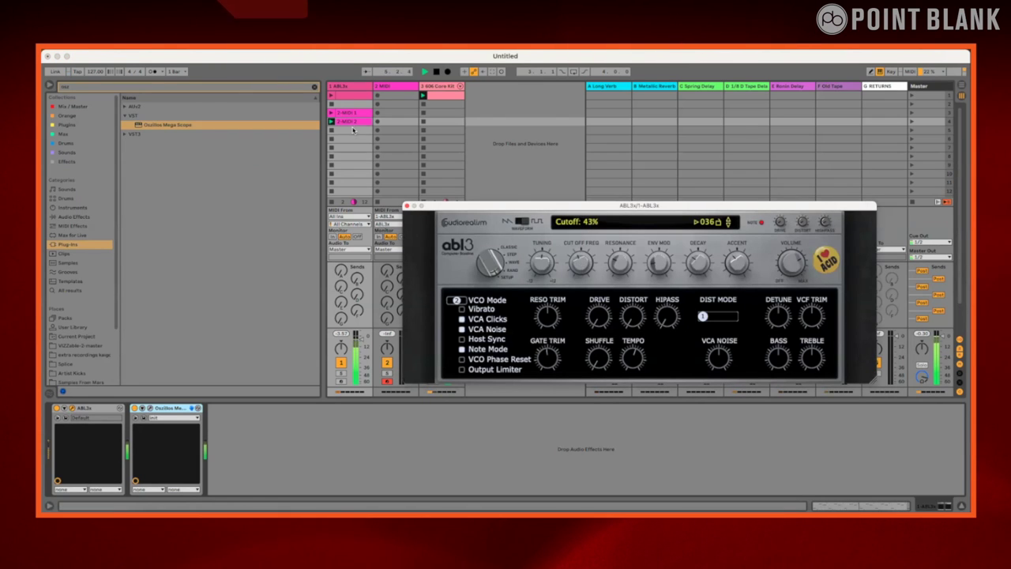
Reopen the second recorded clip and shorten the first E1 note so that it ends before the following B1 note
double_click(352, 124)
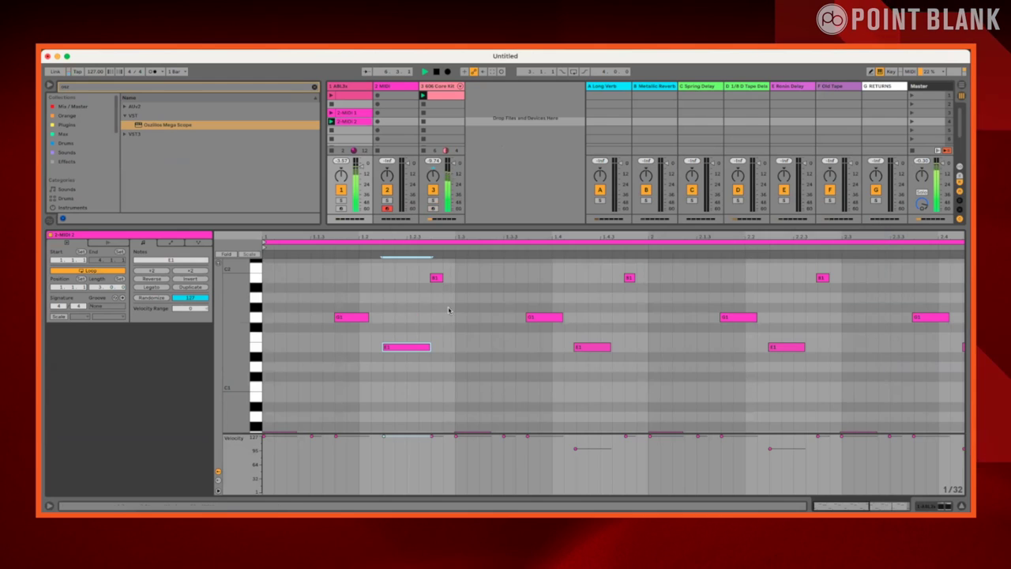
left_click(426, 350)
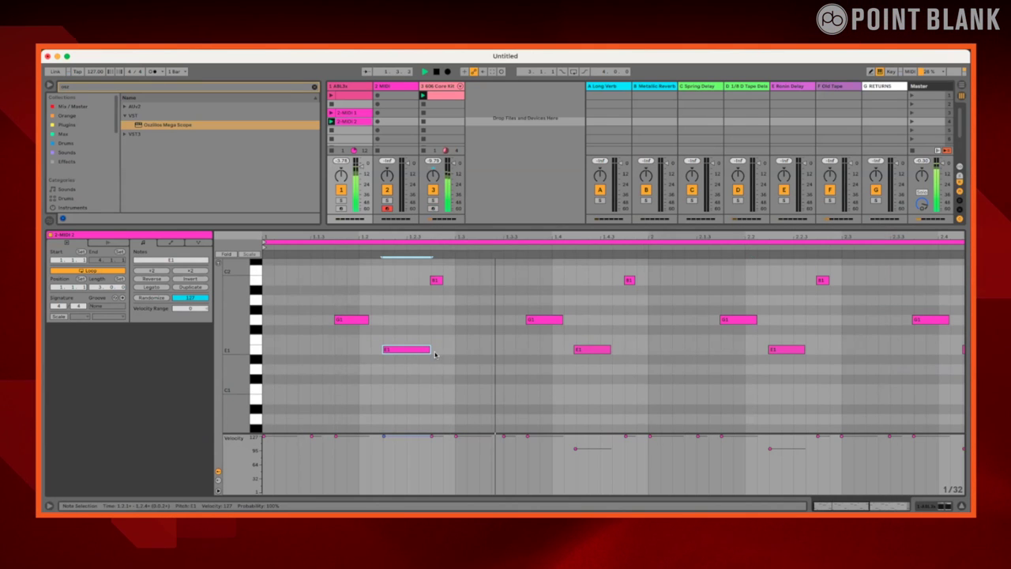
mouse_move(430, 349)
left_mouse_down()
mouse_move(406, 349)
mouse_move(421, 350)
left_mouse_up()
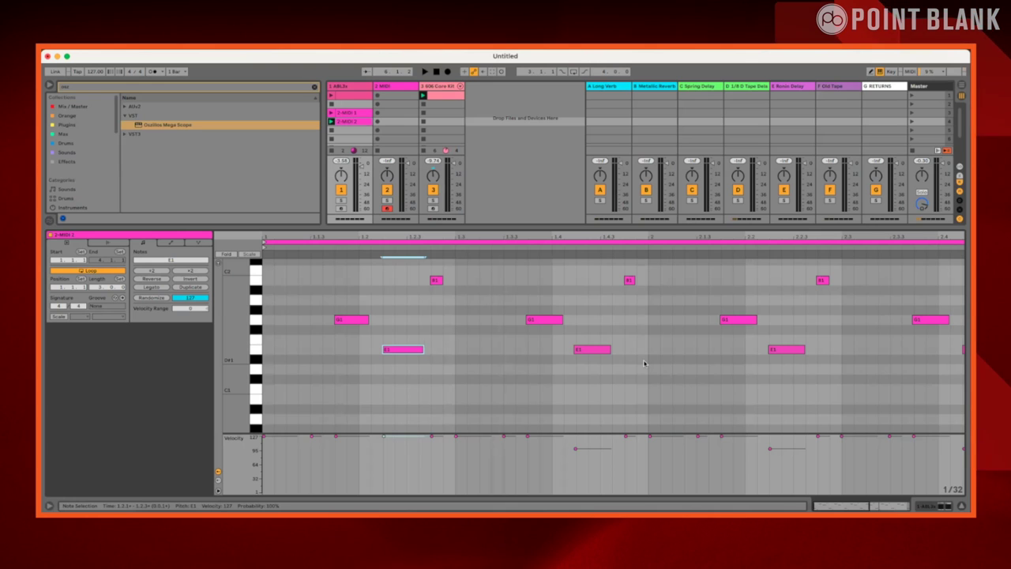
Hide the clip editor and arm the ABL3x track for recording
left_click(961, 507)
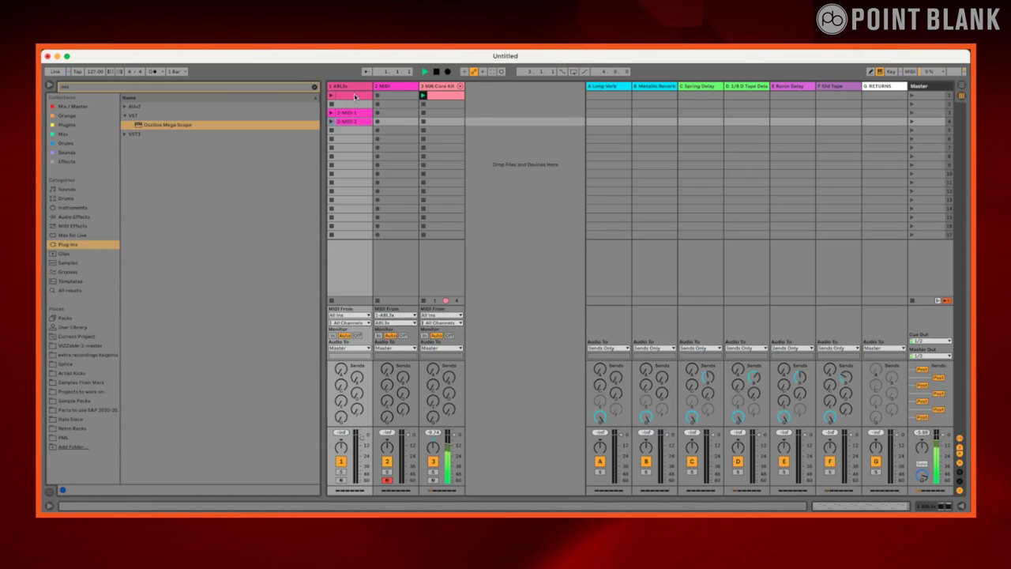
left_click(341, 480)
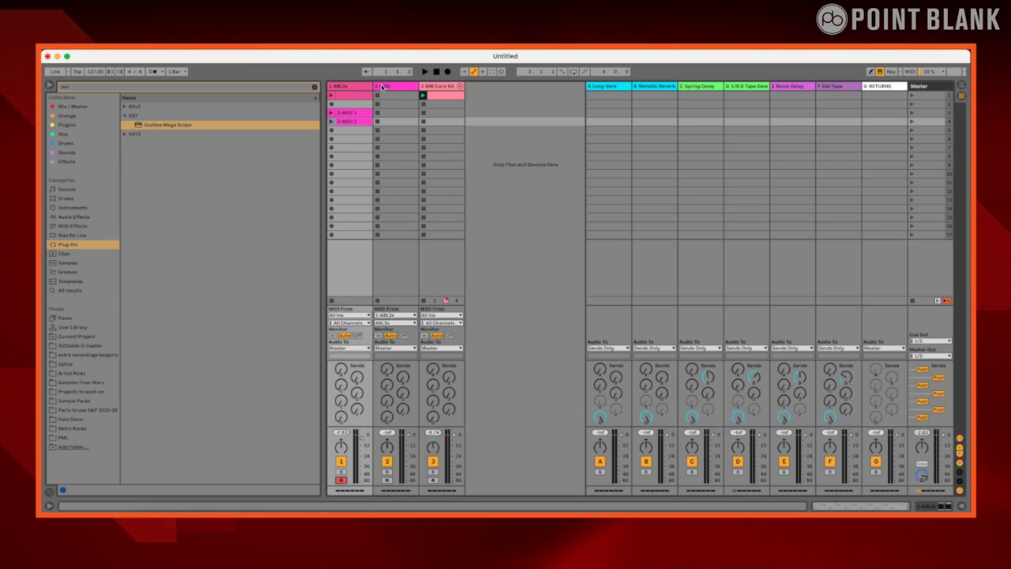
Find Beat Scholar among the plug-ins, load it on the second MIDI track, and move its window away from the mixer
key("Right")
type("beat")
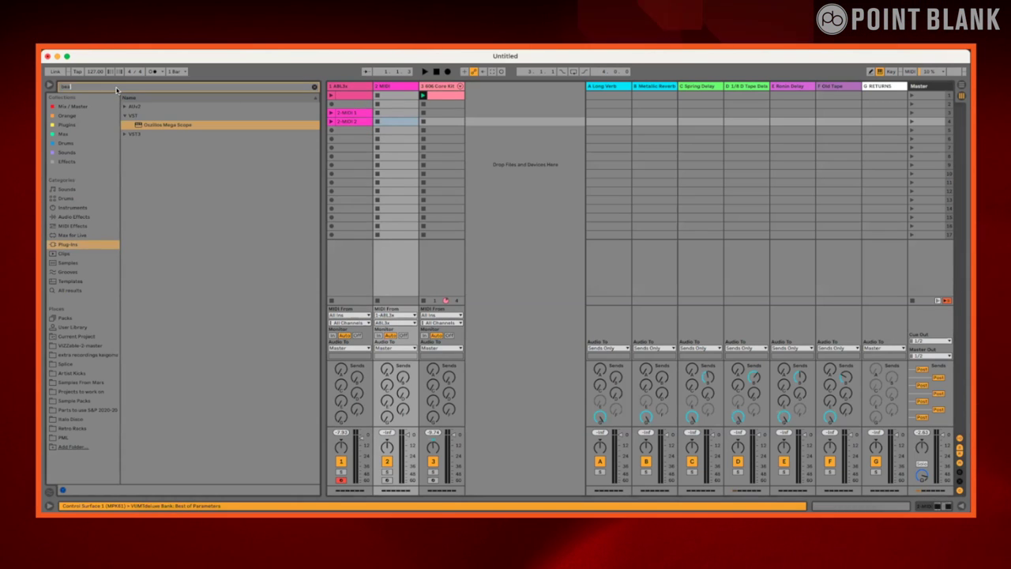
left_click(158, 124)
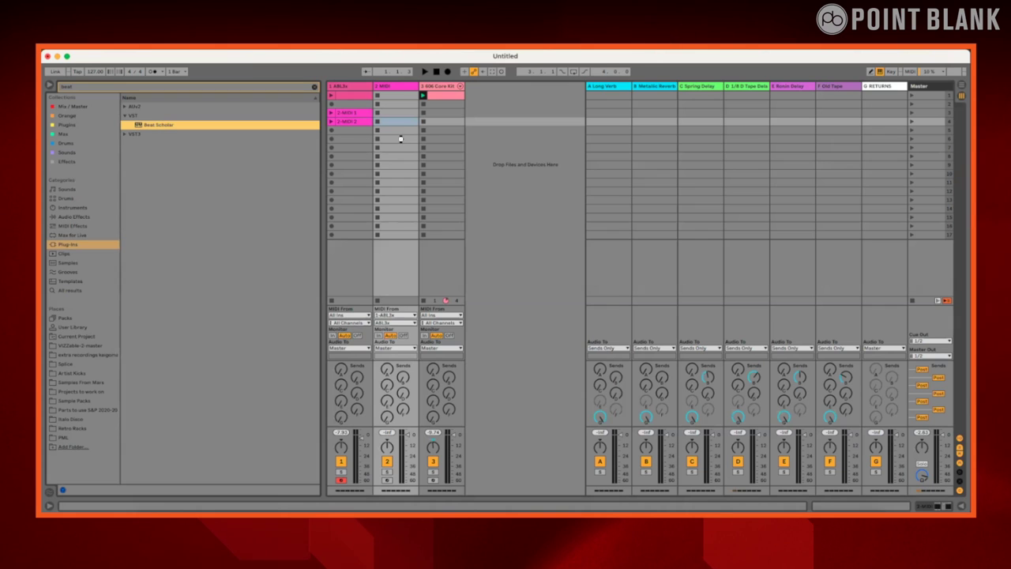
key("Return")
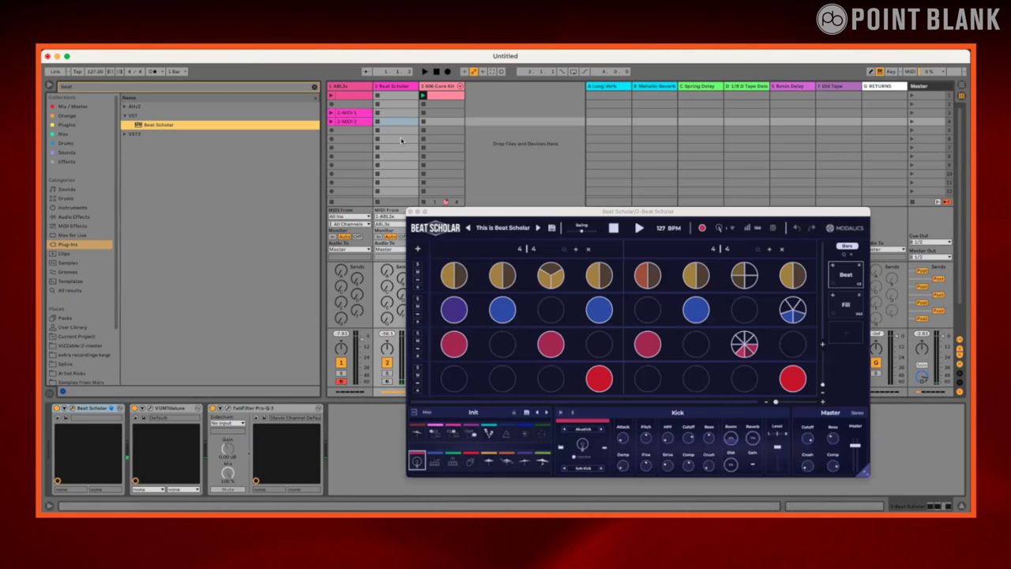
left_click_drag(502, 211, 445, 190)
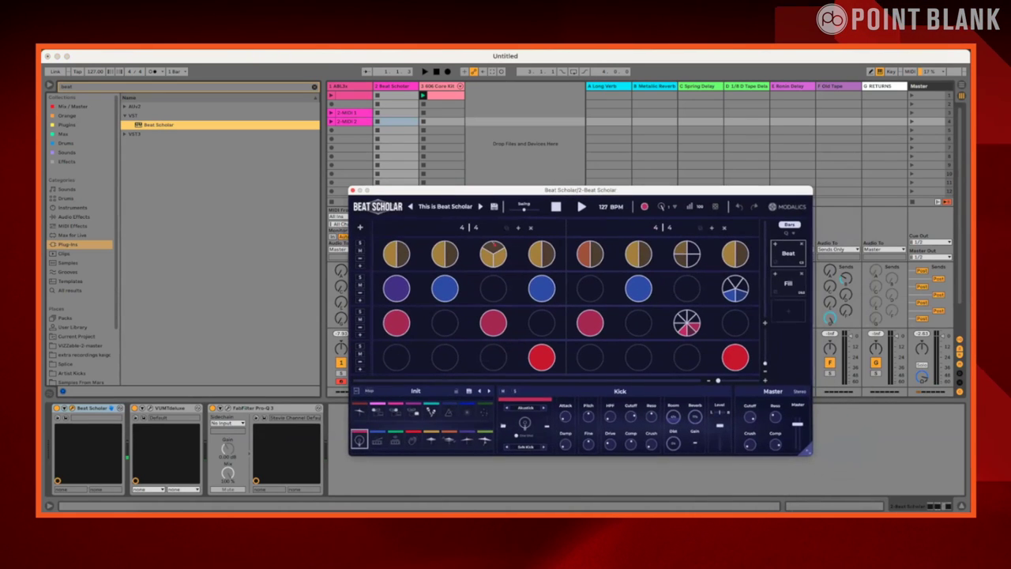
Load Beat Scholar's Init preset and place Kick hits on the first two beats of the first row
left_click(451, 207)
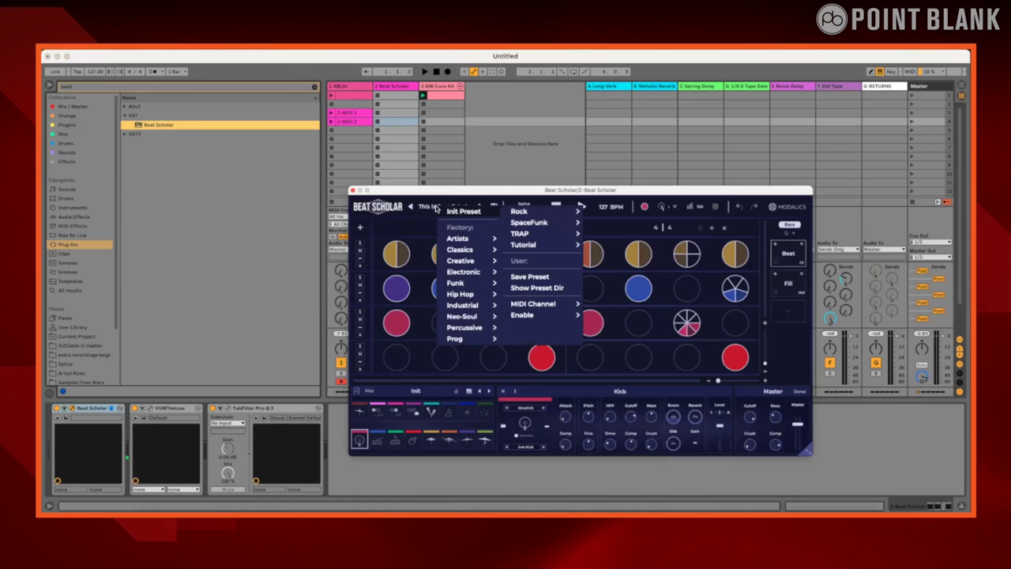
left_click(457, 212)
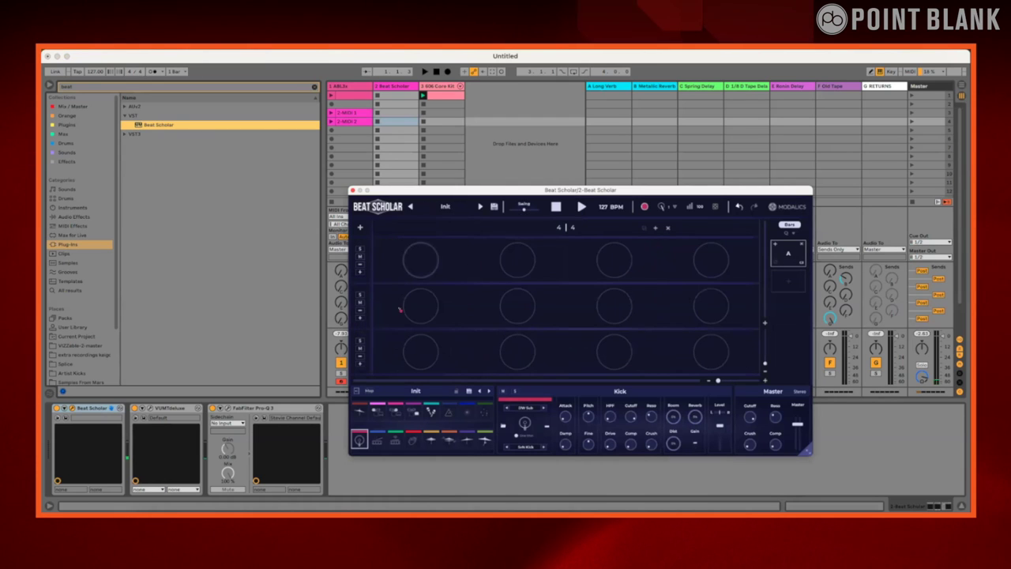
left_click(416, 259)
left_click(528, 258)
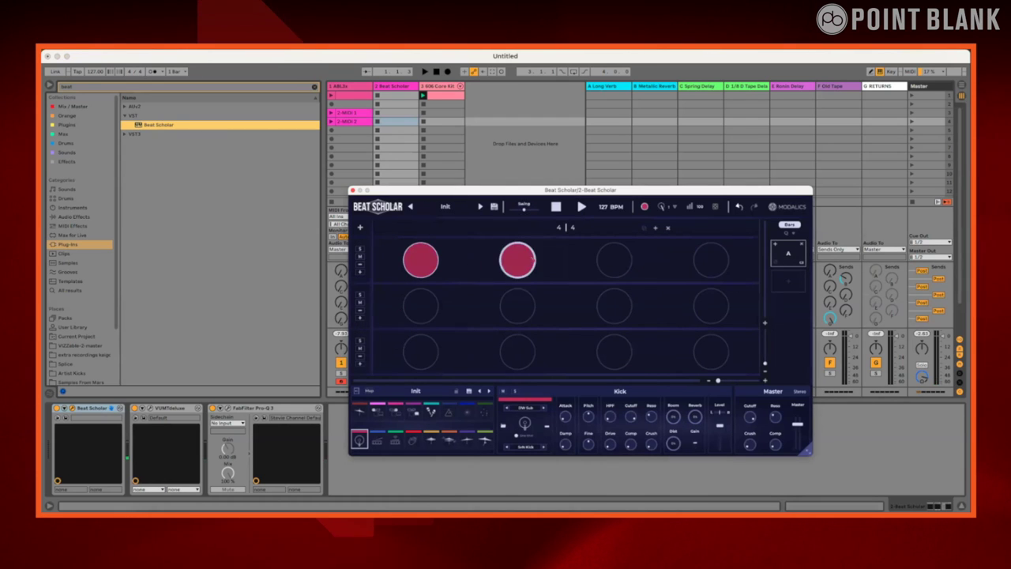
Slice the first row's first beat into three pieces and its second beat into four, and clear their Kick hits
right_click(429, 260)
mouse_move(485, 341)
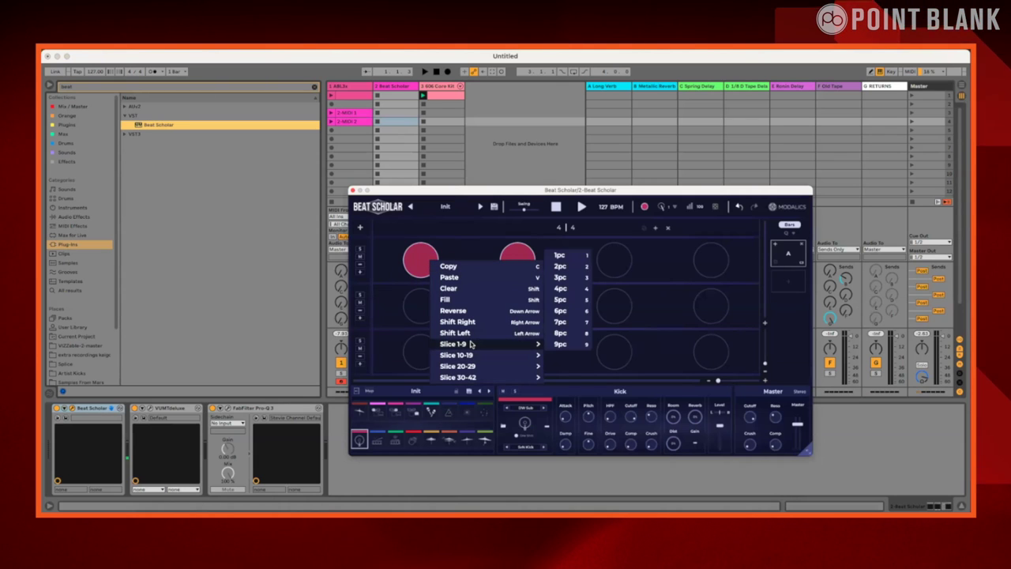
left_click(560, 277)
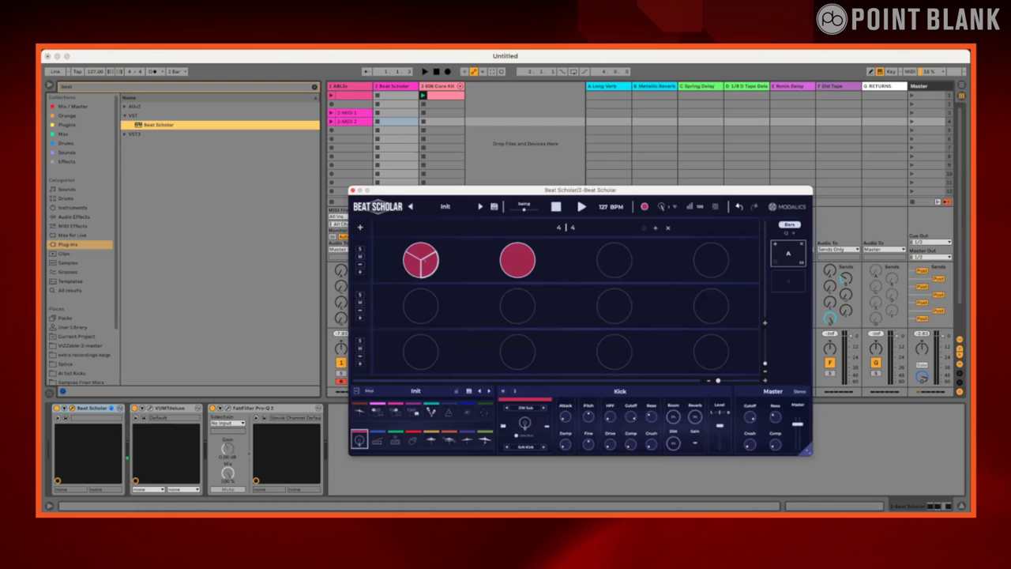
left_click(523, 261)
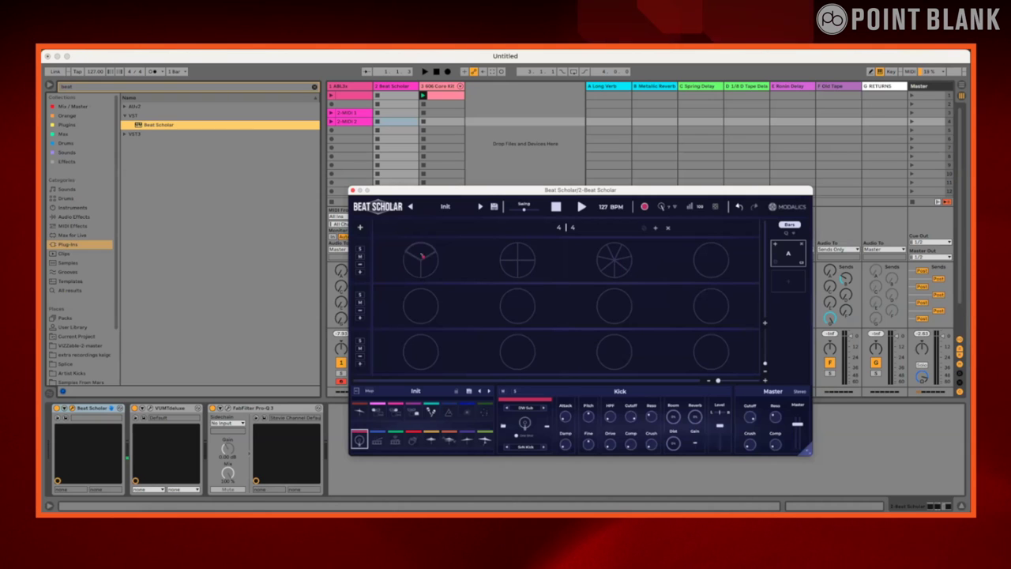
Set the ABL3x track's MIDI input to 2-Beat Scholar with the Beat Scholar plug-in as its source
left_click(343, 87)
left_click_drag(380, 187, 407, 192)
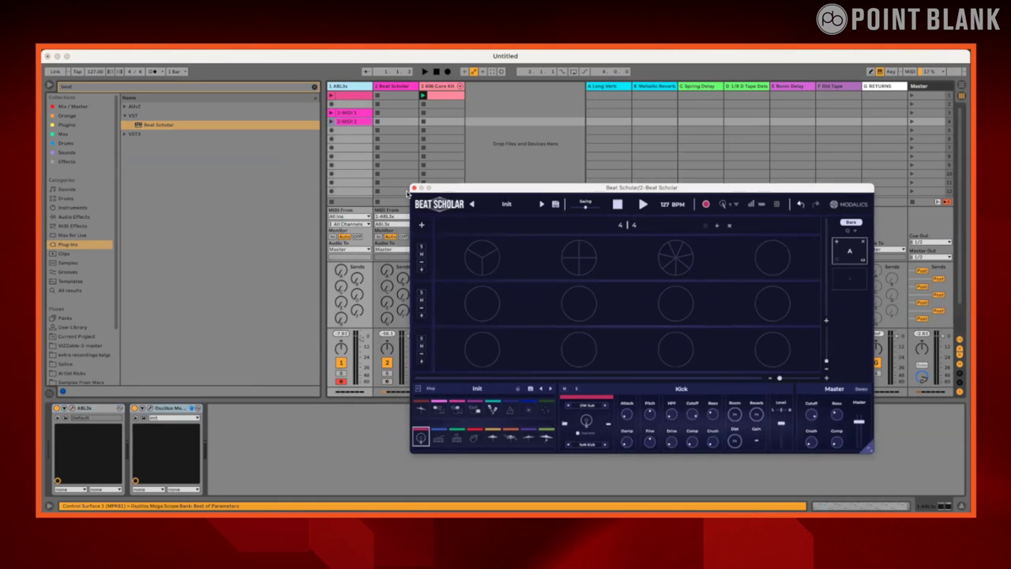
left_click(347, 216)
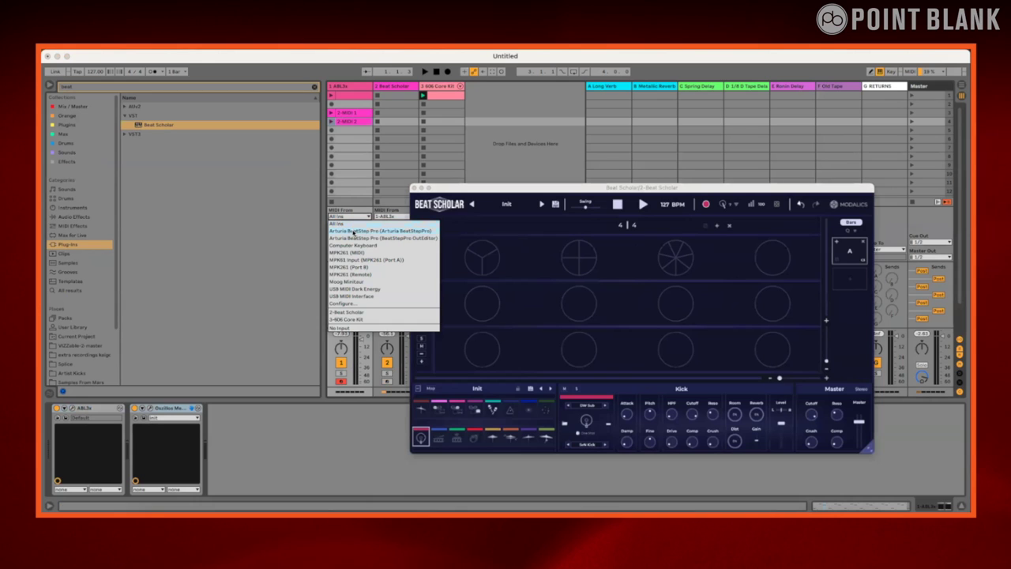
left_click(367, 312)
left_click(353, 225)
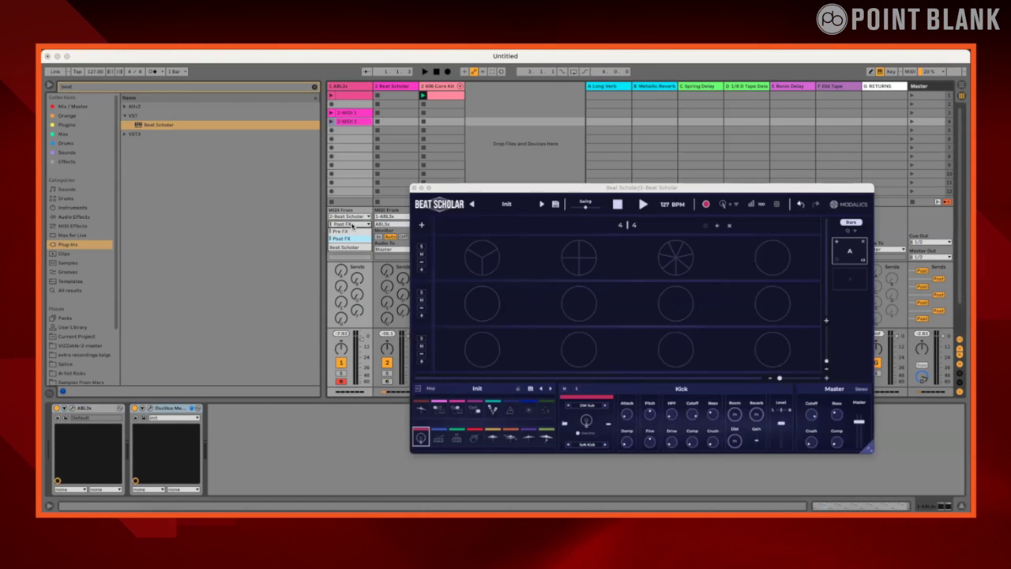
left_click(354, 247)
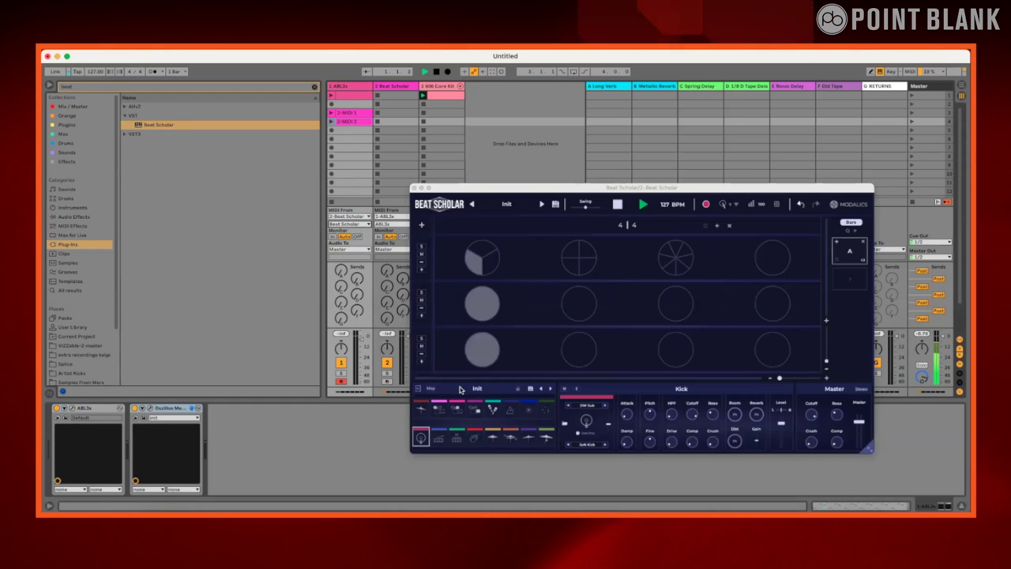
Audition the Rim sound and disable Beat Scholar's Sampler so that its internal drum sounds are off
left_click(456, 439)
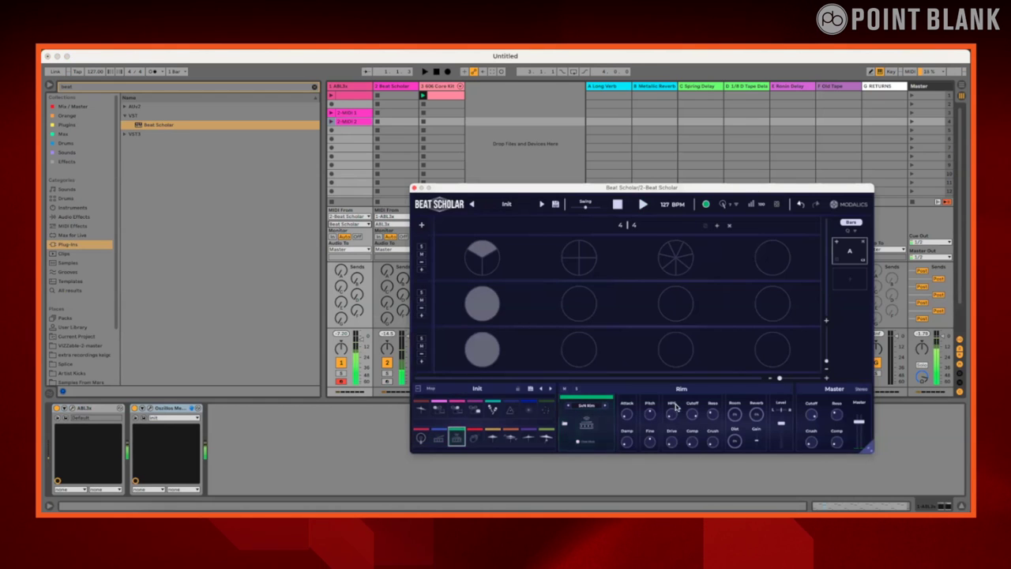
left_click(507, 204)
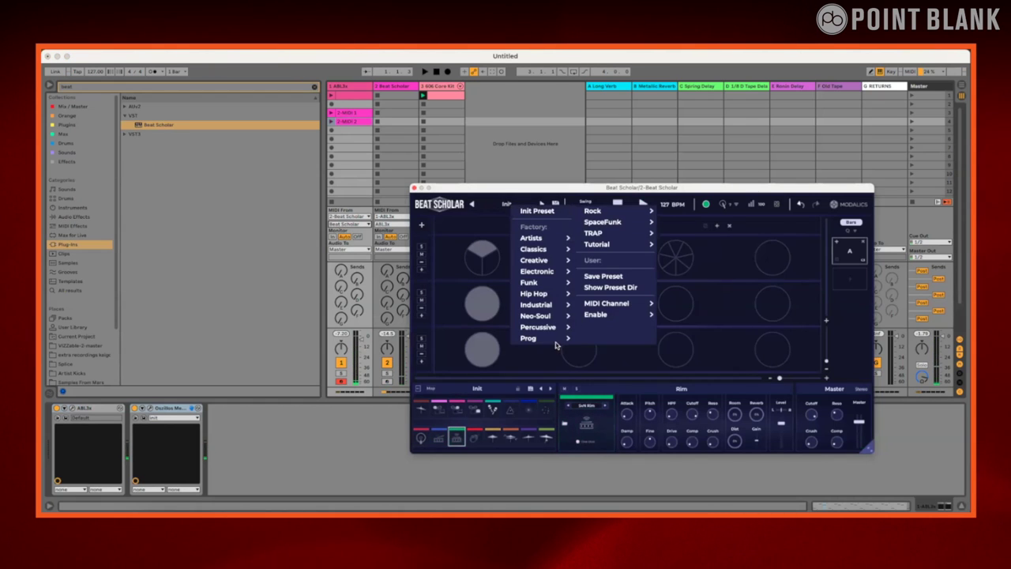
mouse_move(597, 314)
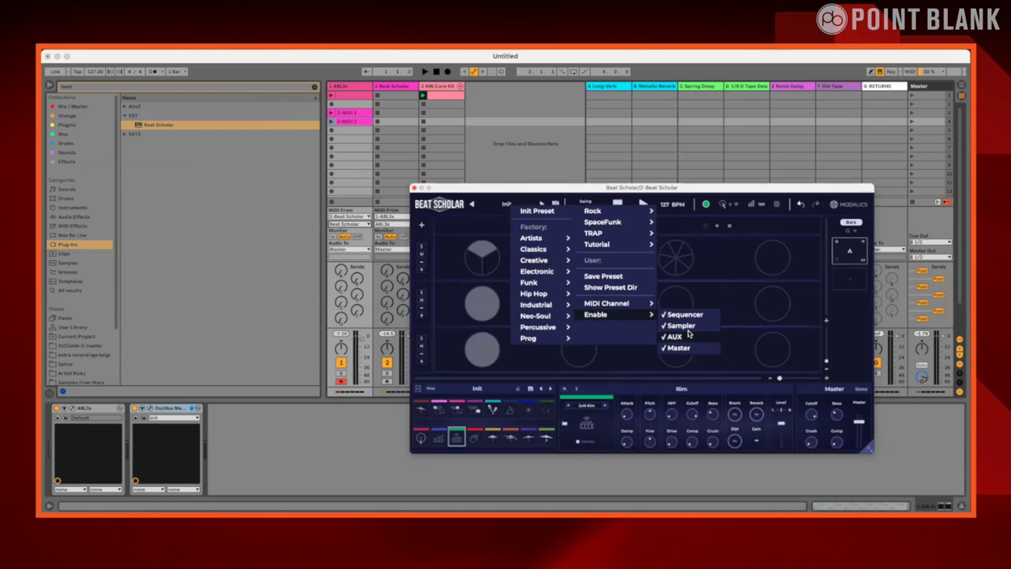
left_click(675, 324)
Select the Clap sound and fill all three slices of the first row's first beat with it
left_click(473, 440)
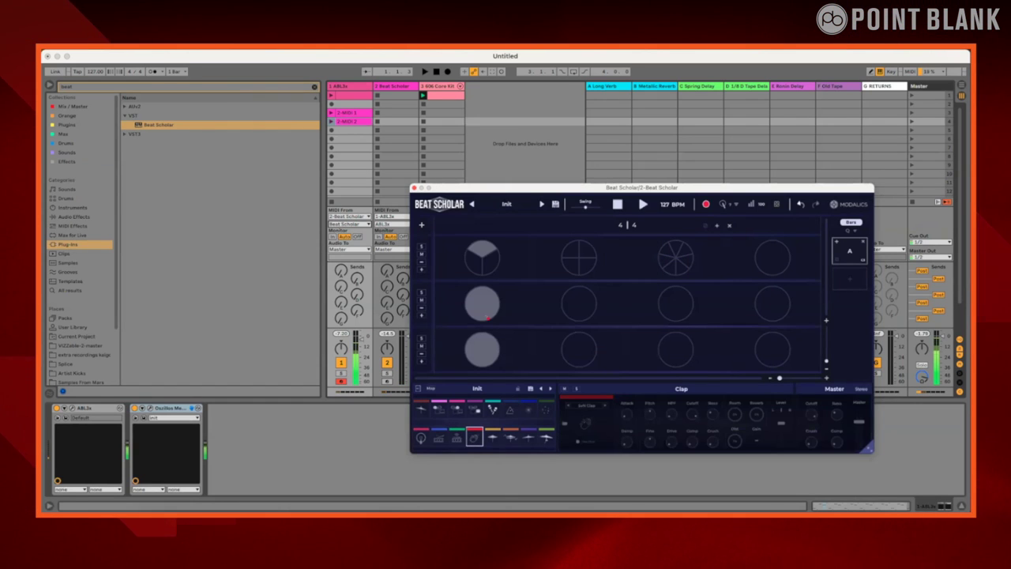
left_click(475, 437)
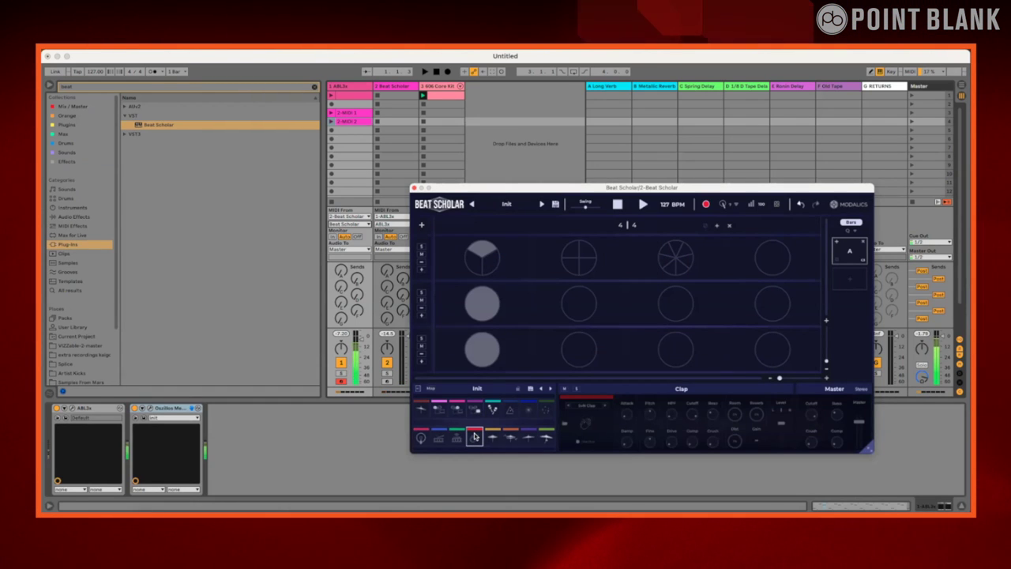
left_click(490, 257)
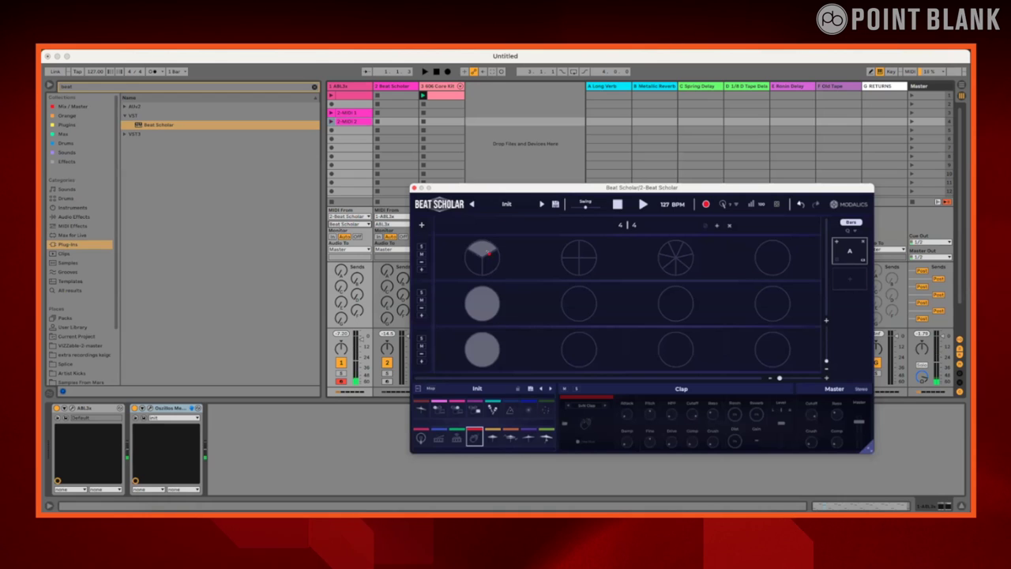
left_click(475, 263)
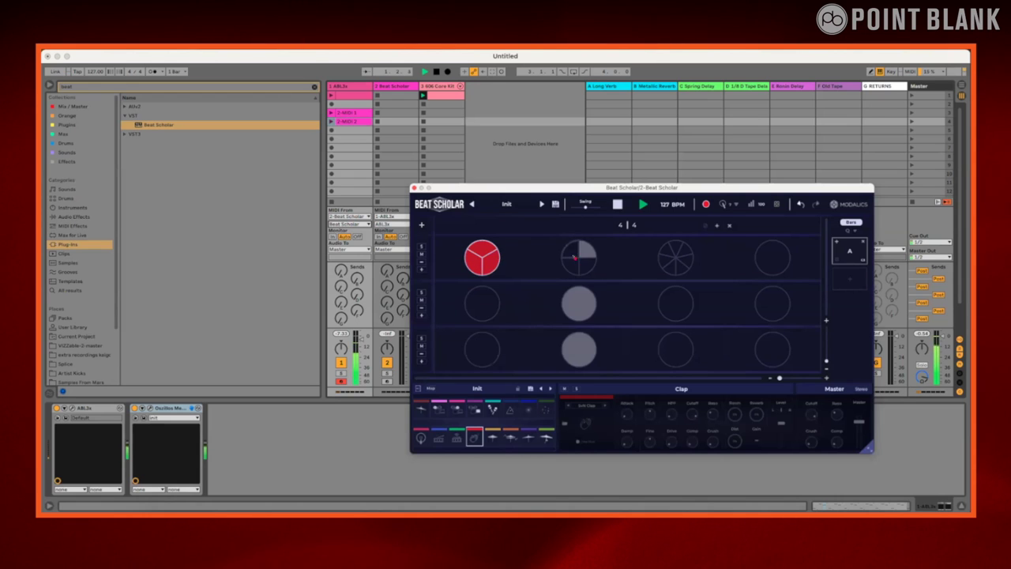
Place Clap hits on the second beat's first slice, several third-beat slices, and two opposite slices of the fourth beat cut into four
key("space")
left_click(584, 251)
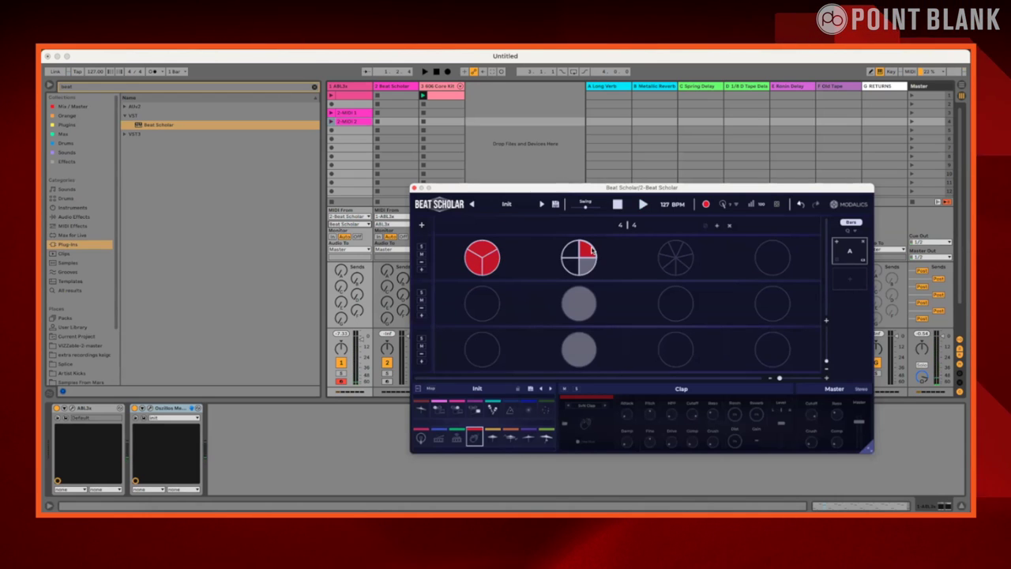
left_click(680, 252)
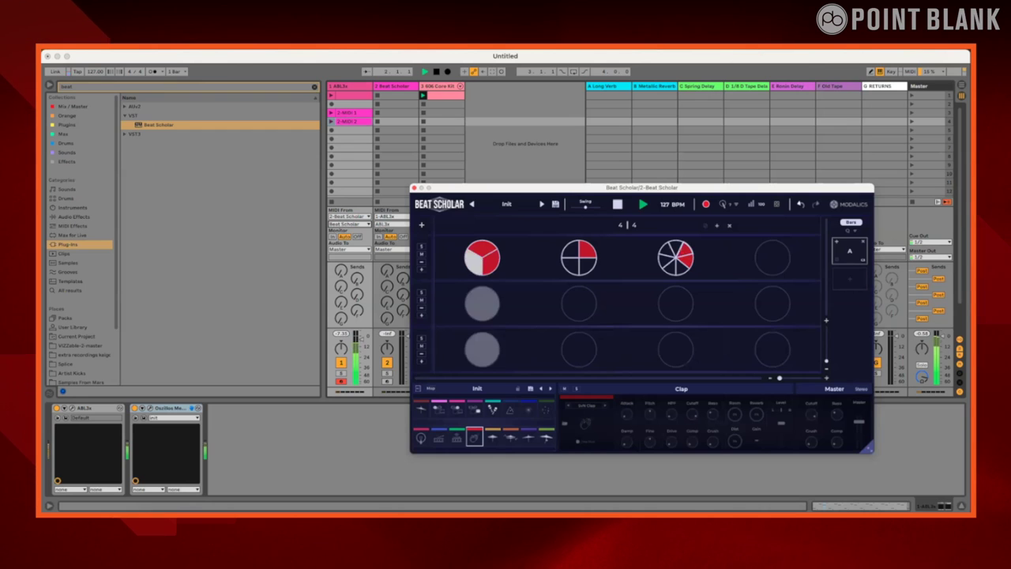
left_click(773, 256)
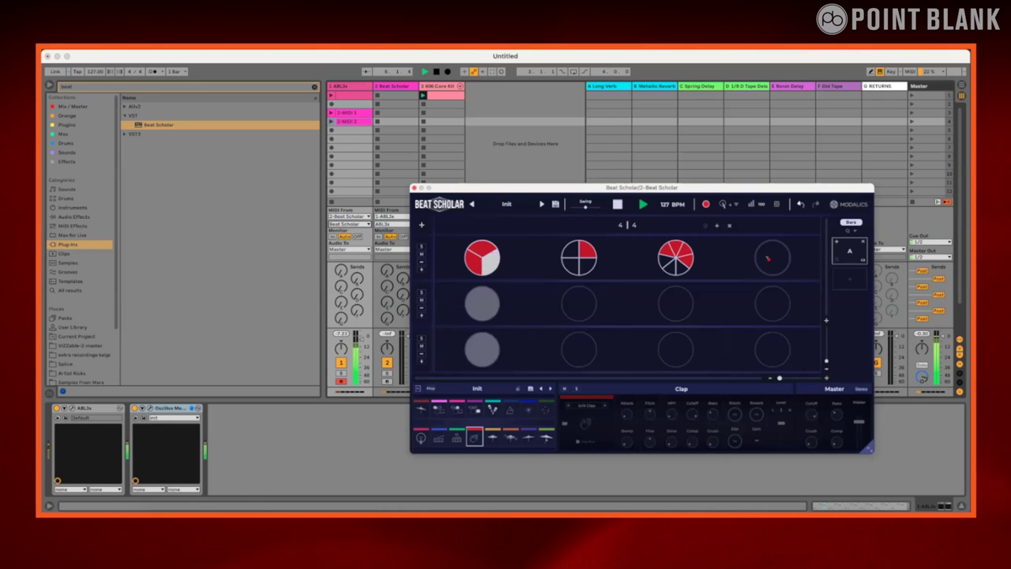
left_click(769, 258)
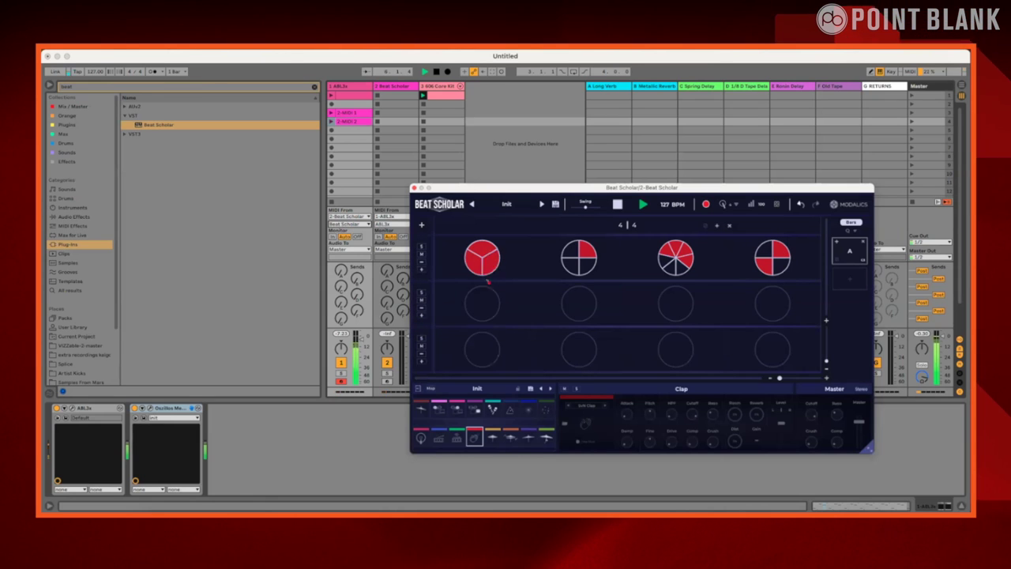
Assign Hi Hat Open to the first beat's upper slice and the second beat's two lower slices, and stop playback
left_click(510, 437)
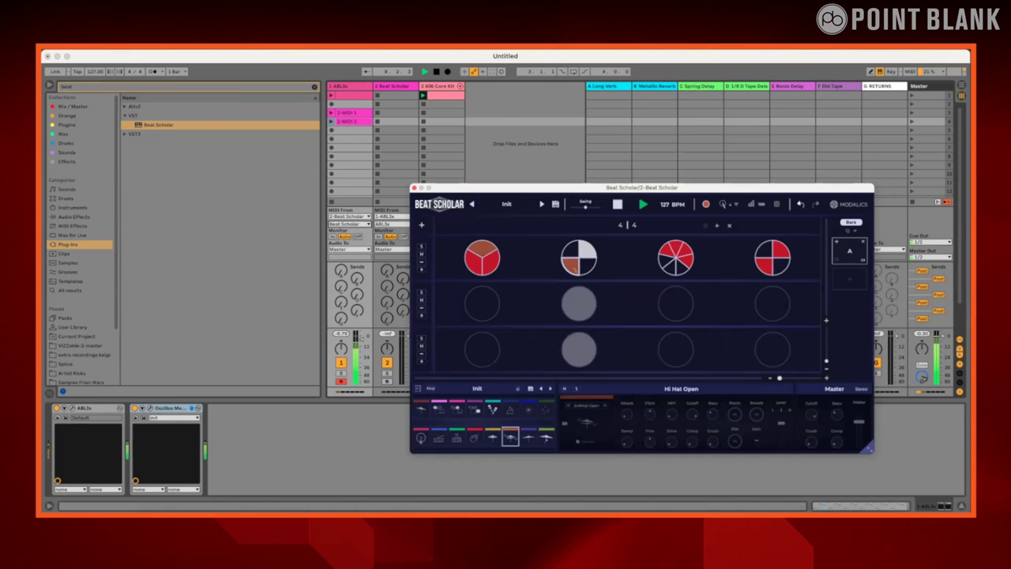
left_click(588, 274)
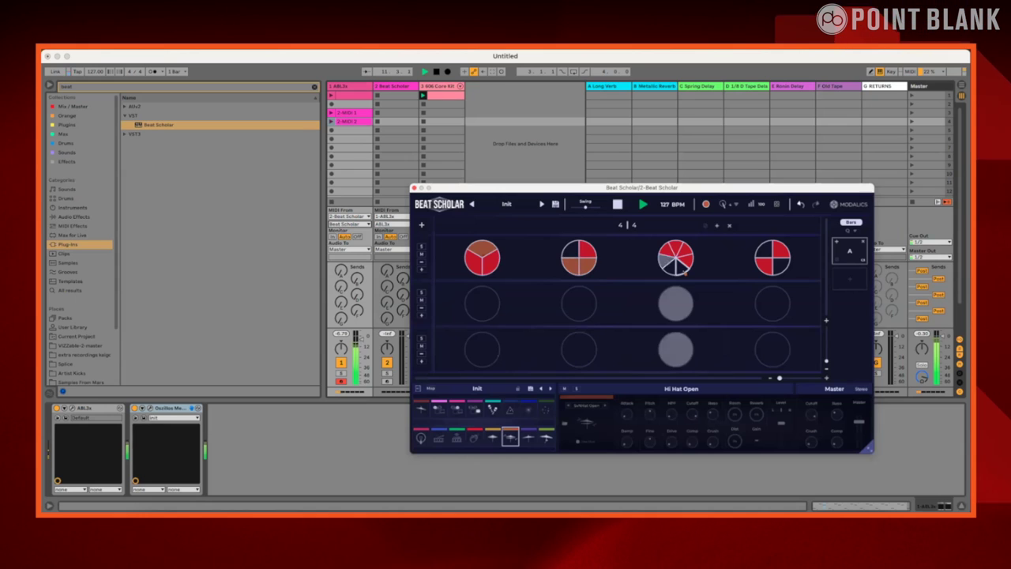
key("space")
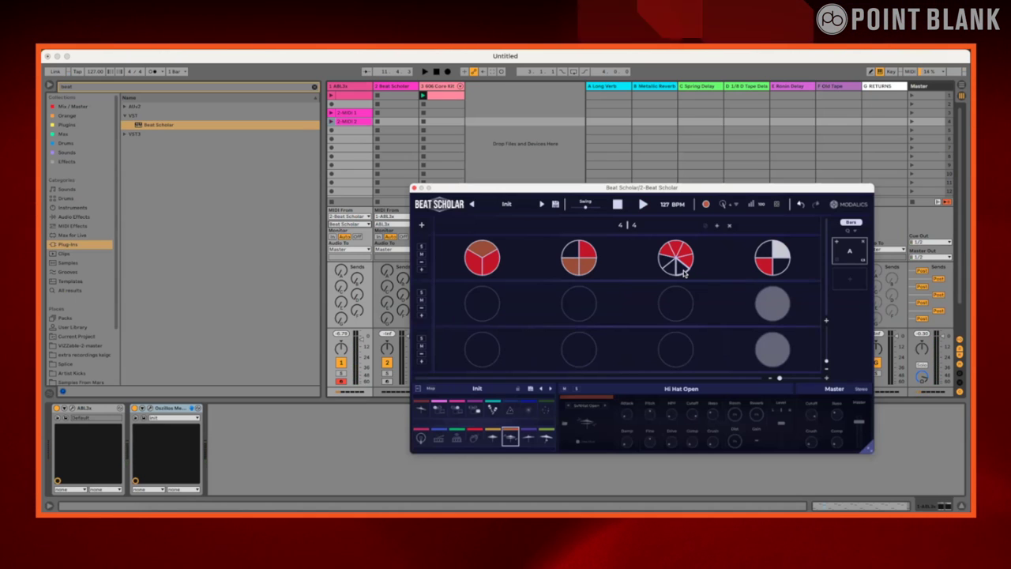
left_click(681, 269)
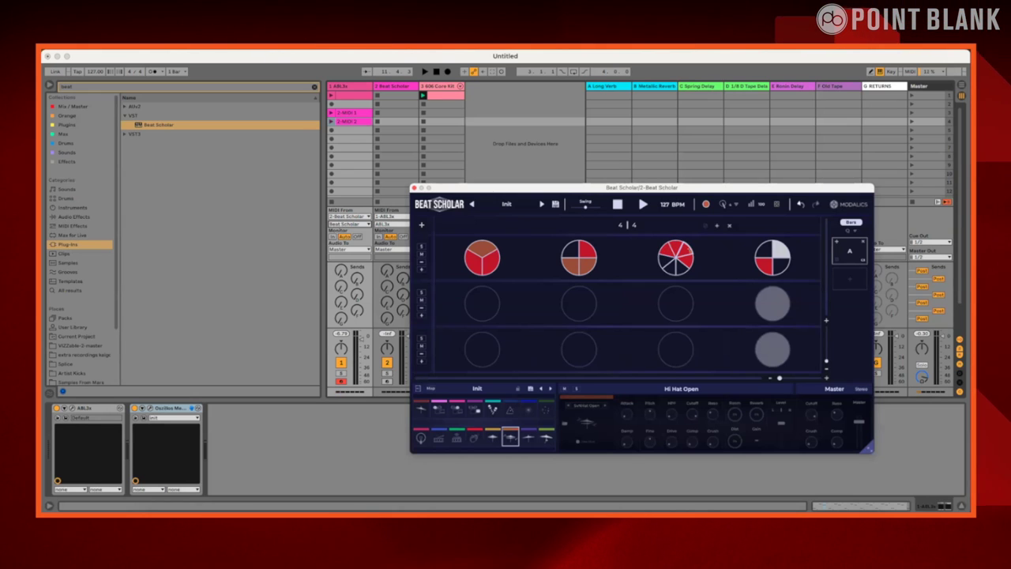
Create an empty MIDI clip on the ABL3x track and move the Beat Scholar window clear of the note editor
double_click(352, 172)
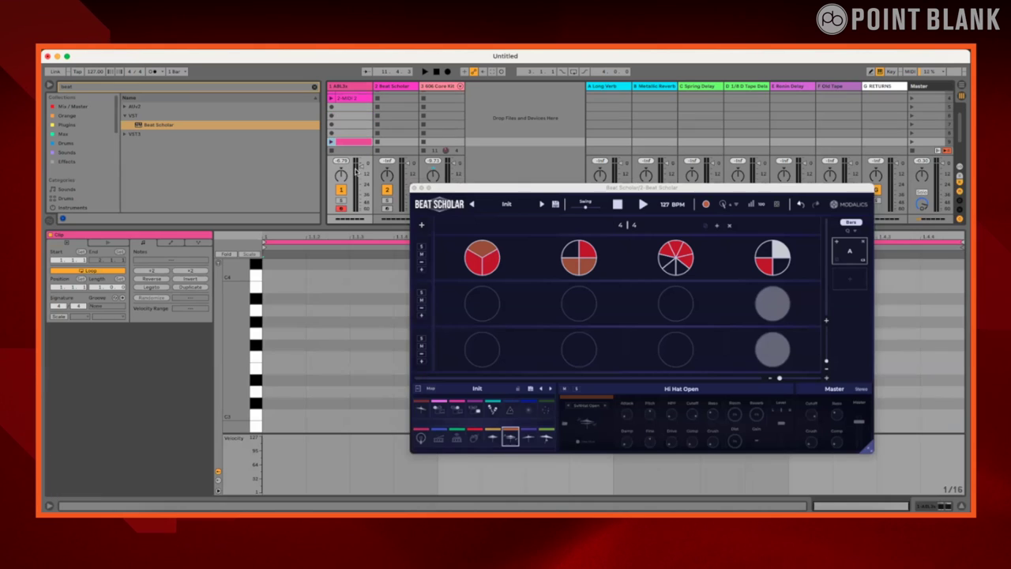
left_click_drag(481, 191, 730, 204)
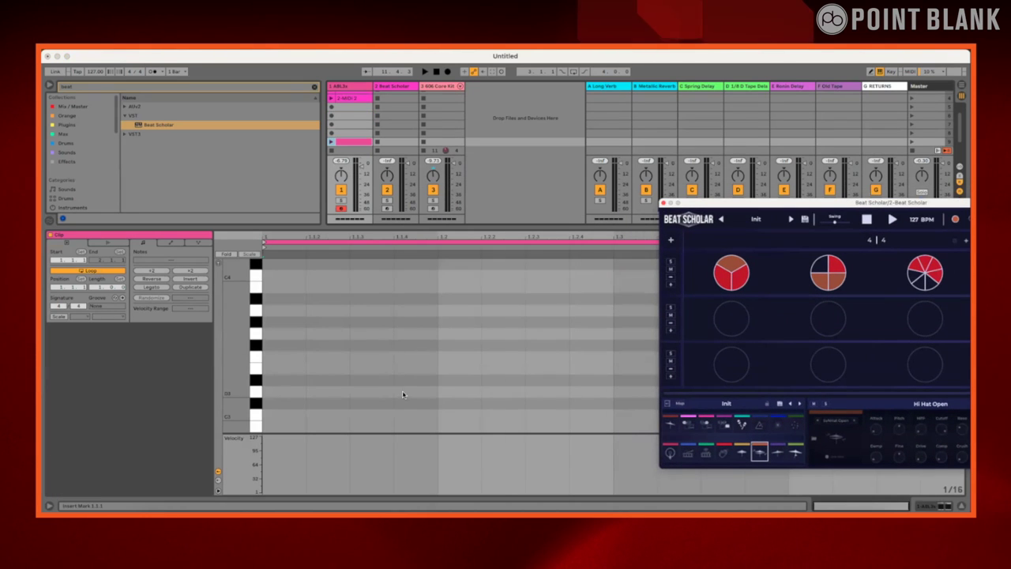
Draw five consecutive D3 sixteenth notes starting at 1.1.3 and compress the group so that it ends at 1.2
left_click_drag(359, 394, 402, 390)
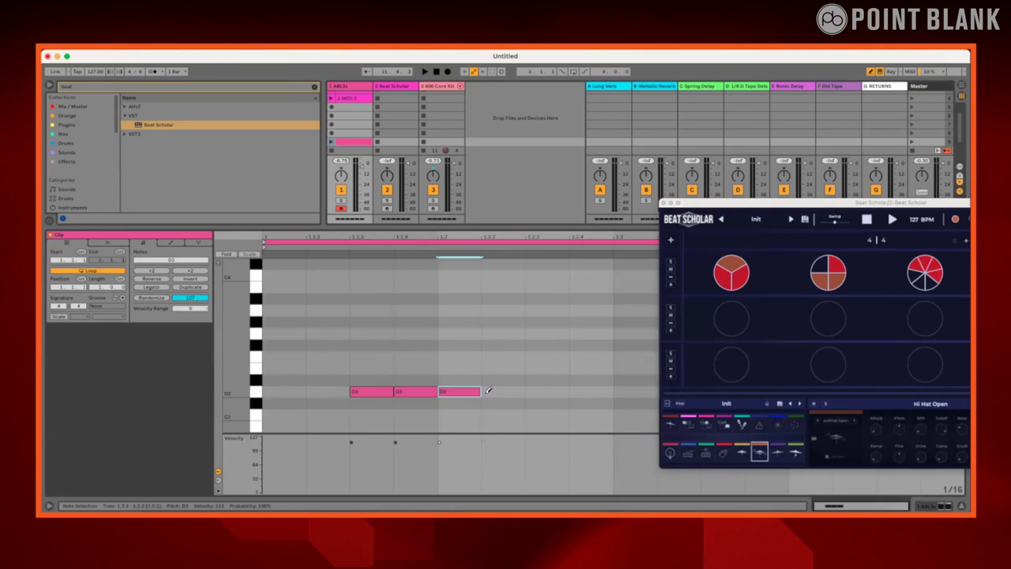
left_click_drag(485, 390, 539, 390)
key("super+a")
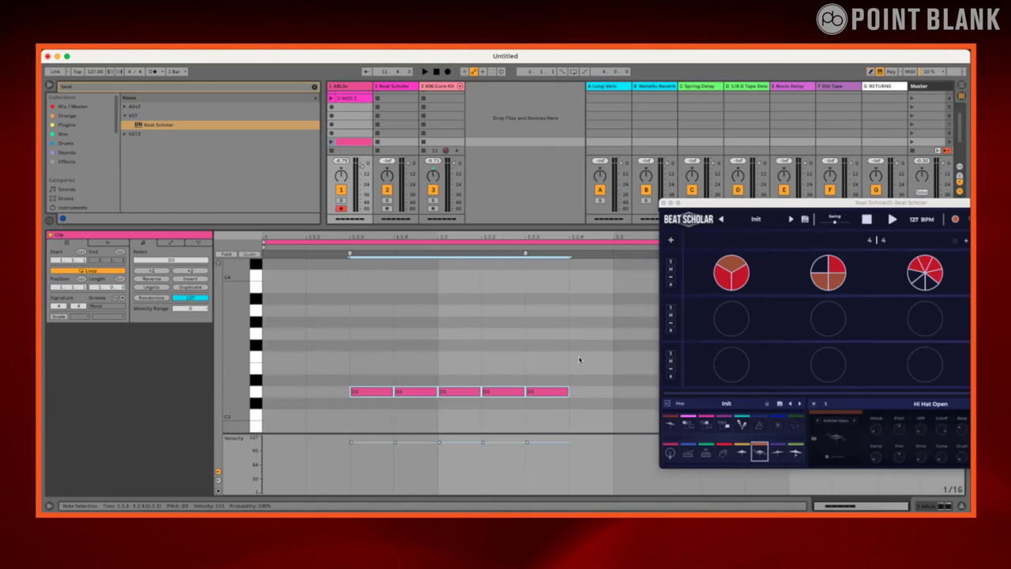
mouse_move(526, 250)
left_mouse_down()
mouse_move(406, 253)
mouse_move(432, 256)
mouse_move(420, 257)
left_mouse_up()
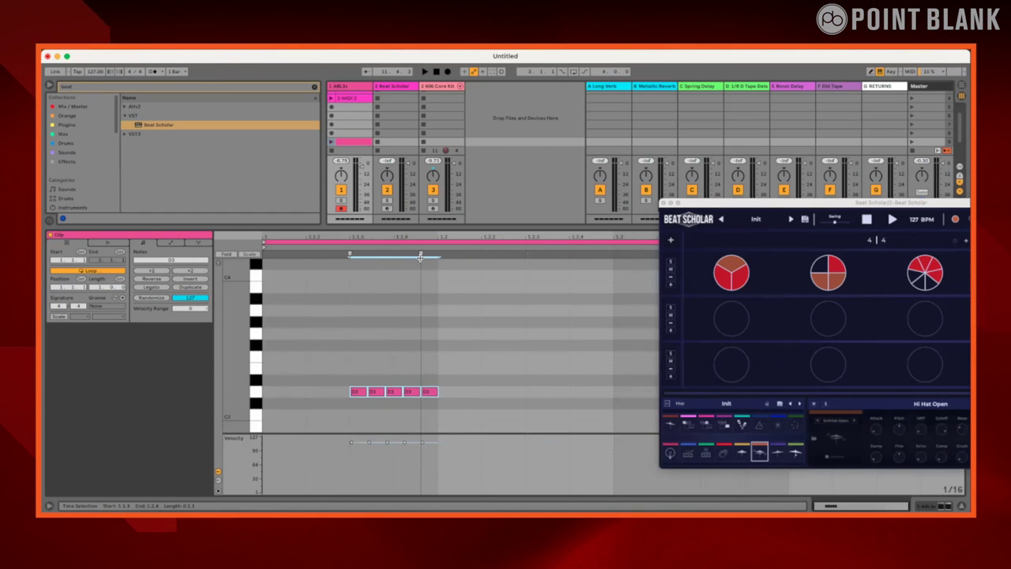
Delete all five D3 notes from the new ABL3x clip
left_click_drag(462, 331, 316, 422)
key("Delete")
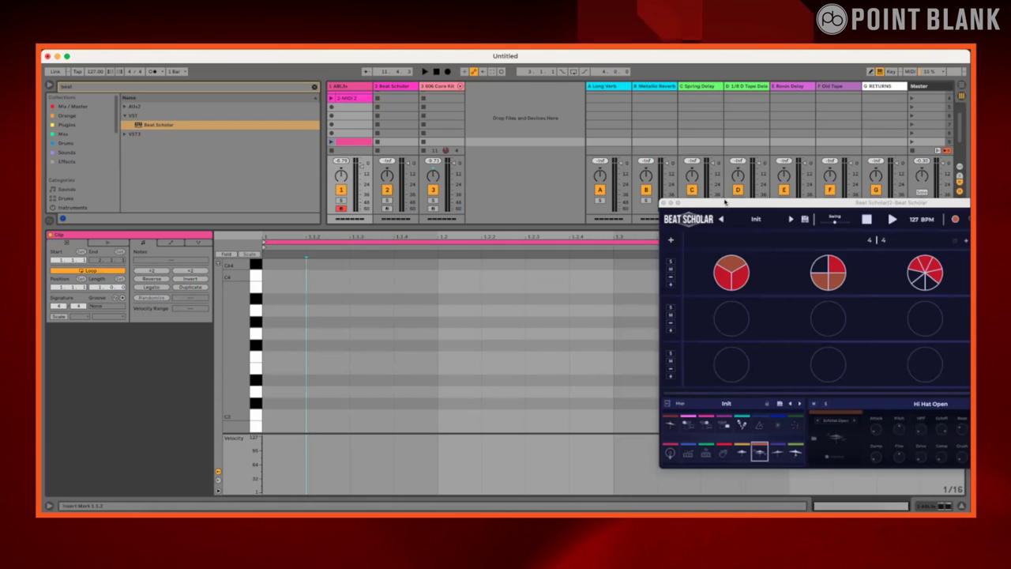
Uncover the whole Beat Scholar window, slice the first beat into six pieces and assign Tom Mid to its right-half slices
left_click_drag(730, 204, 516, 168)
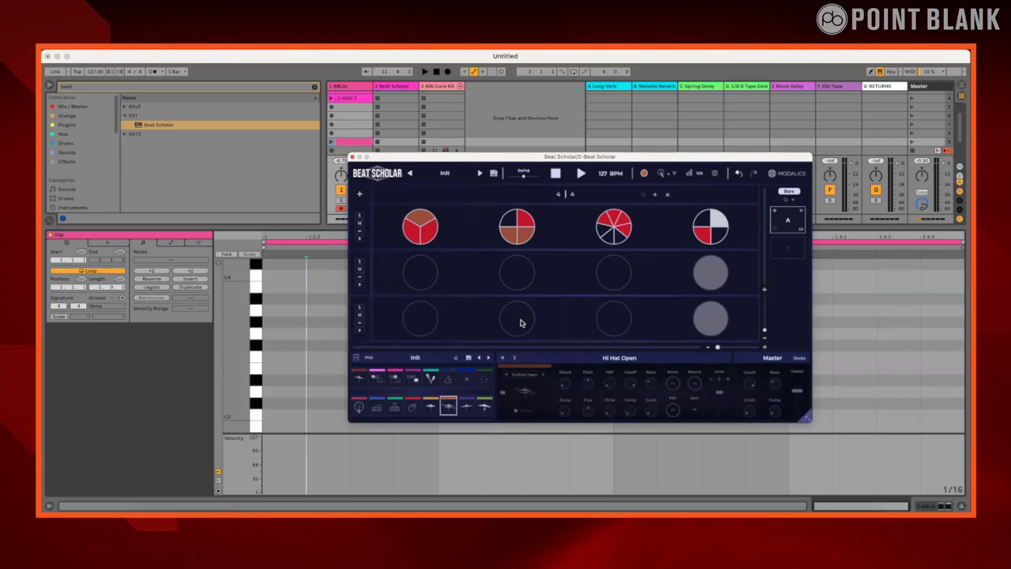
left_click(414, 379)
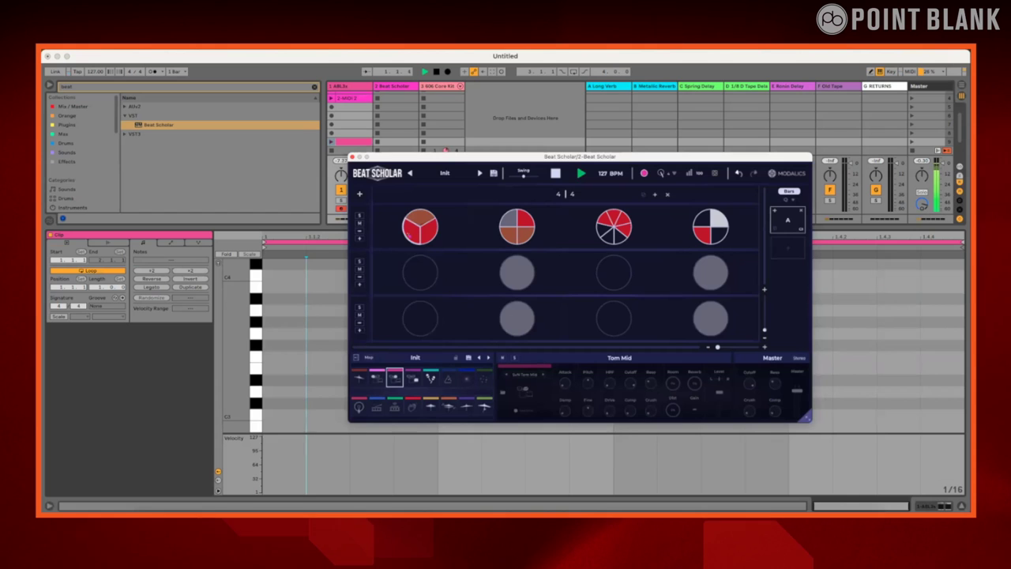
right_click(420, 317)
mouse_move(466, 315)
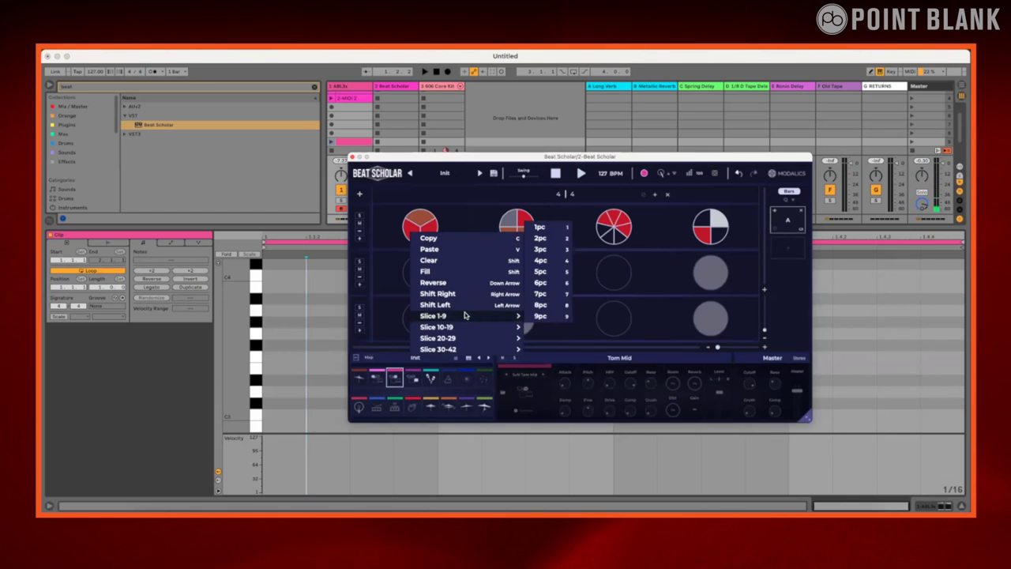
left_click(559, 250)
key("space")
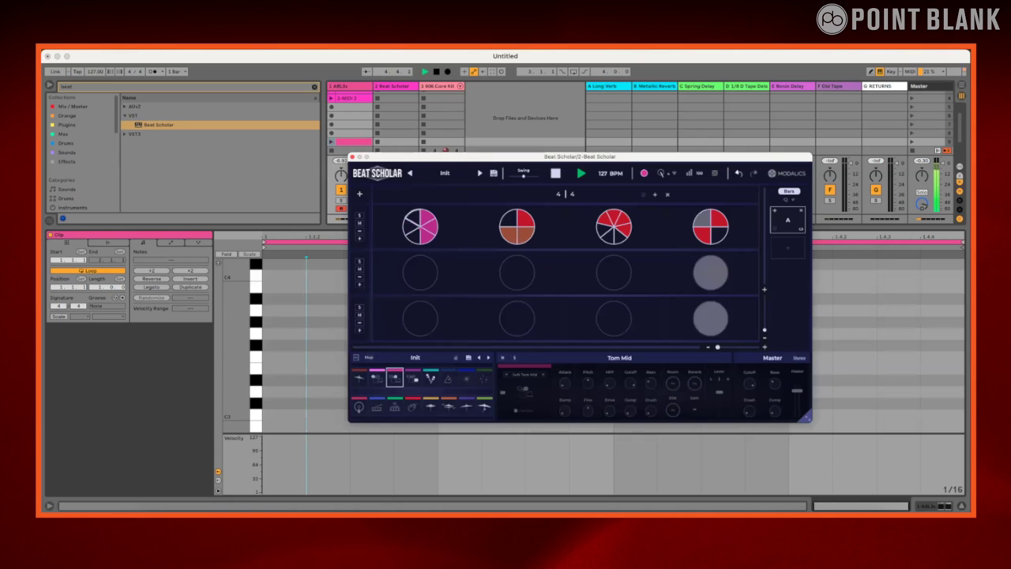
Slice the first beat into three pieces, fill them with Clap and assign Hi Hat Open to the upper slice
right_click(425, 227)
mouse_move(478, 309)
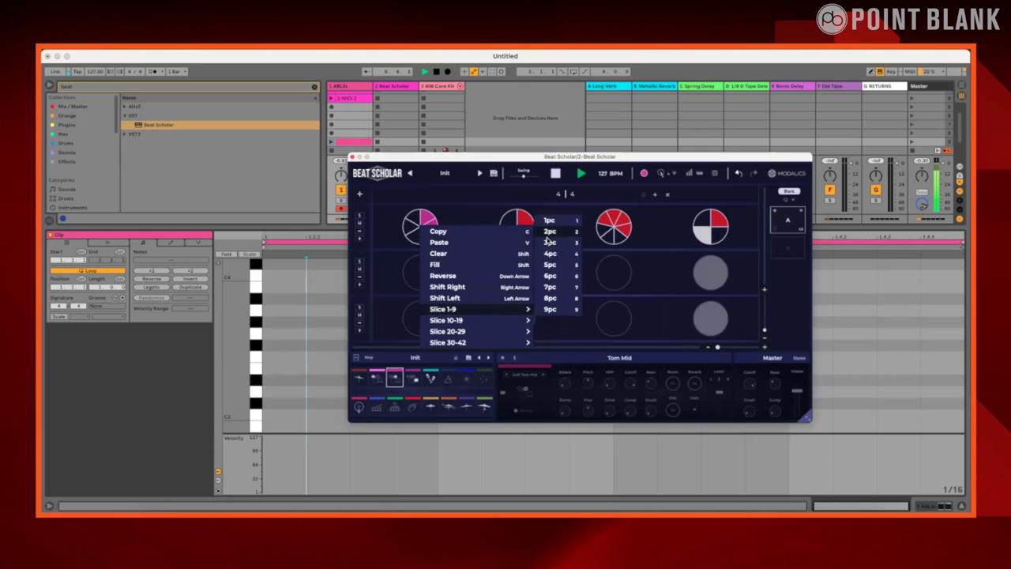
left_click(547, 242)
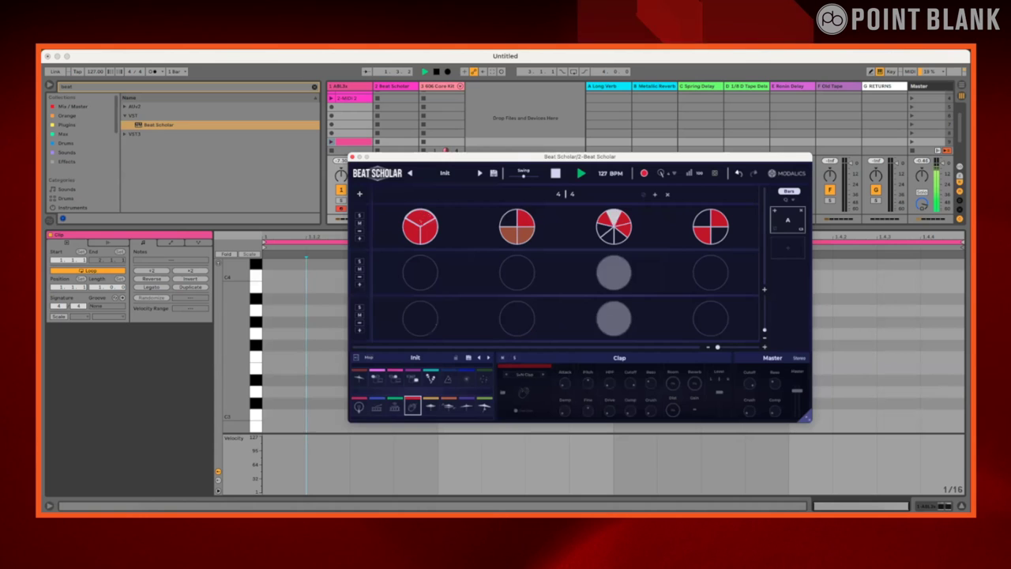
left_click(447, 406)
left_click(431, 238)
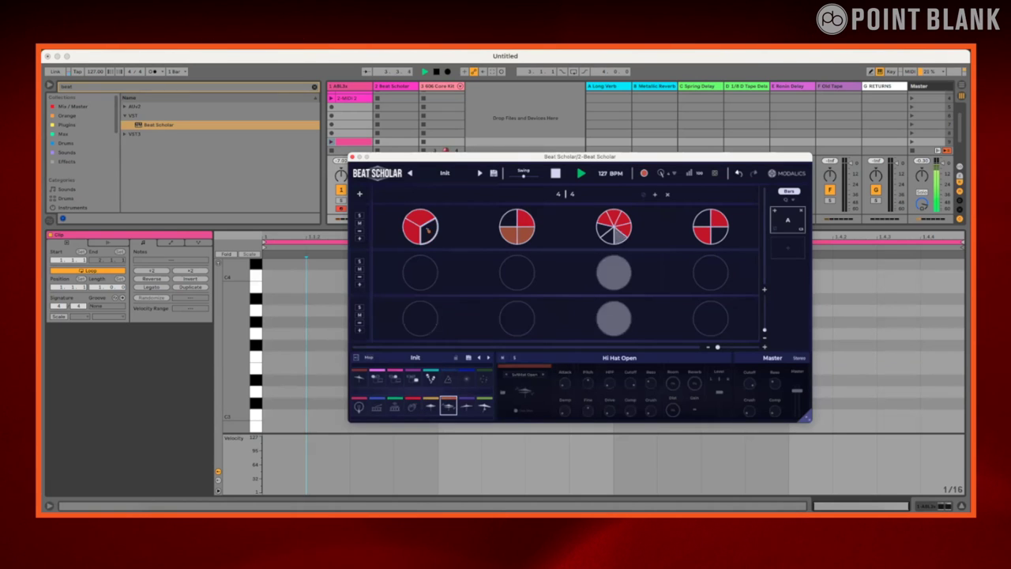
Assign Rim to the first beat's lower-right slice, the second beat's upper-left slice and the third beat's upper-right slices
left_click(394, 406)
left_click(427, 233)
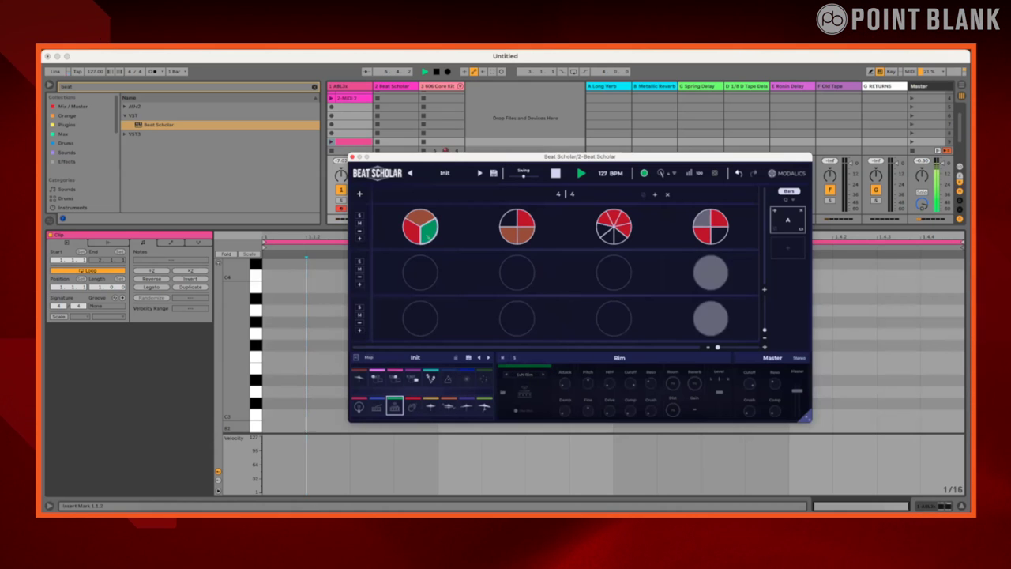
left_click(505, 221)
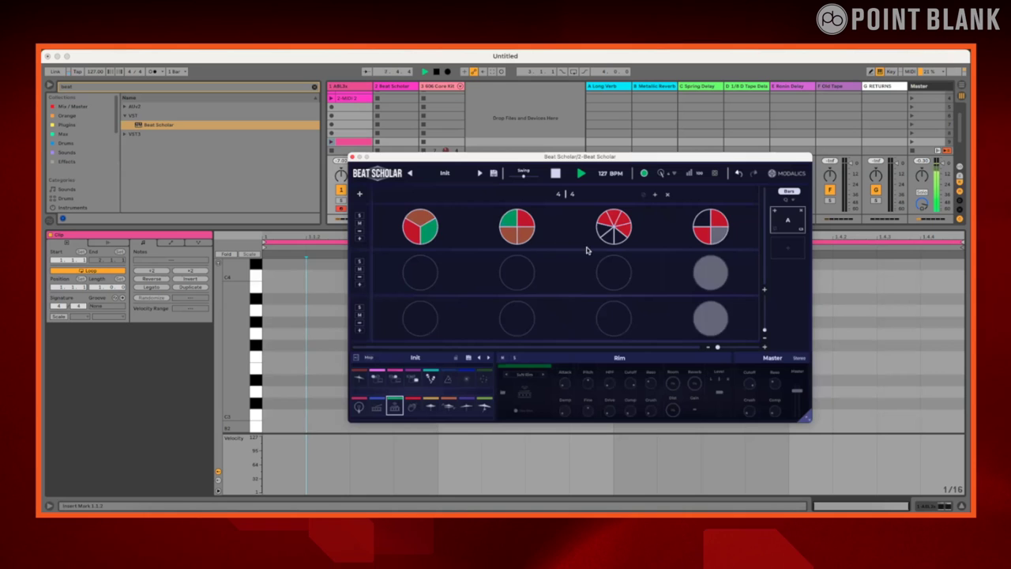
left_click(623, 221)
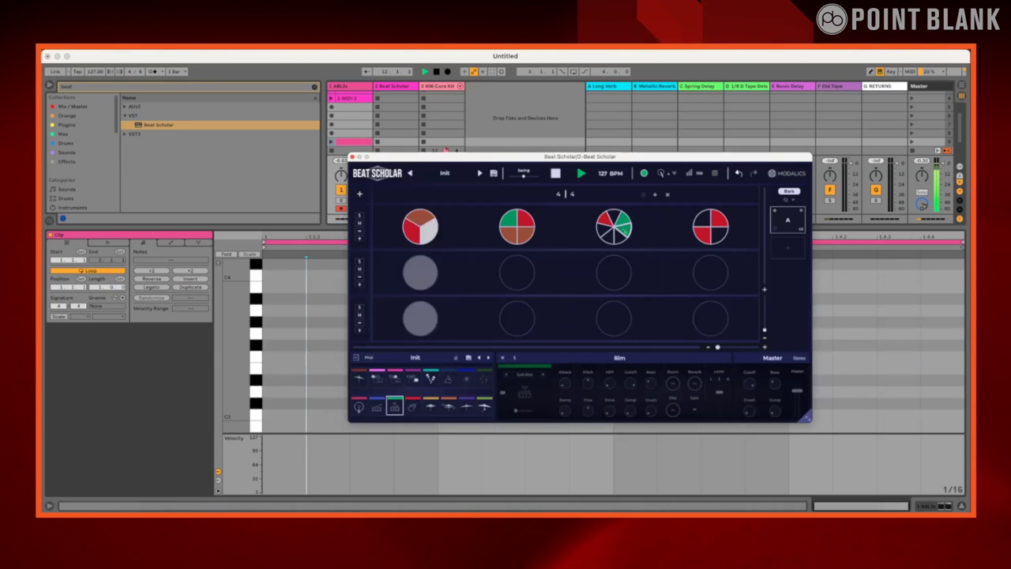
Close the ABL3x and Beat Scholar plug-in windows and clear the browser search
left_click(944, 505)
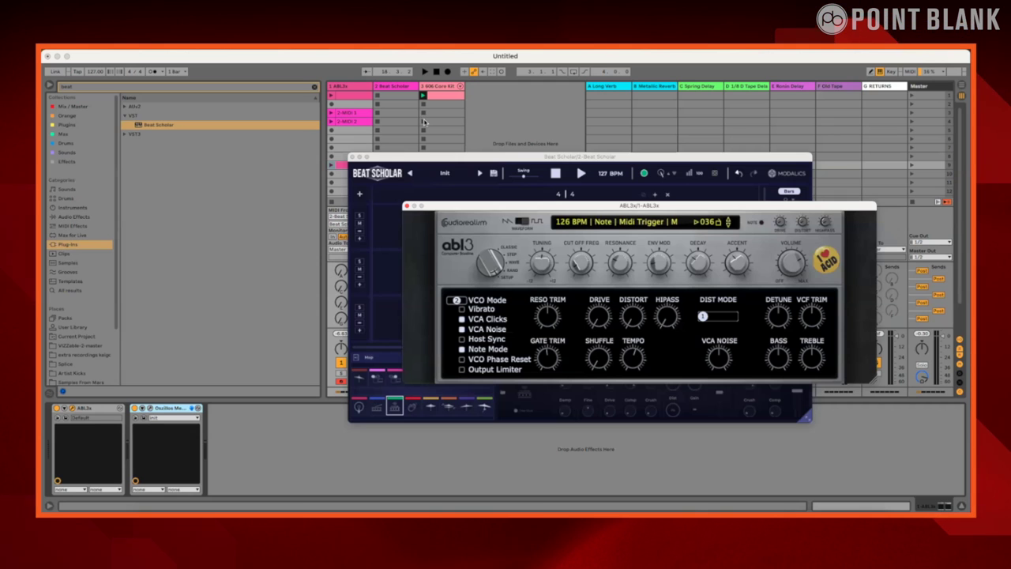
left_click(495, 179)
left_click_drag(400, 189, 358, 284)
left_click_drag(375, 157, 386, 189)
left_click(406, 206)
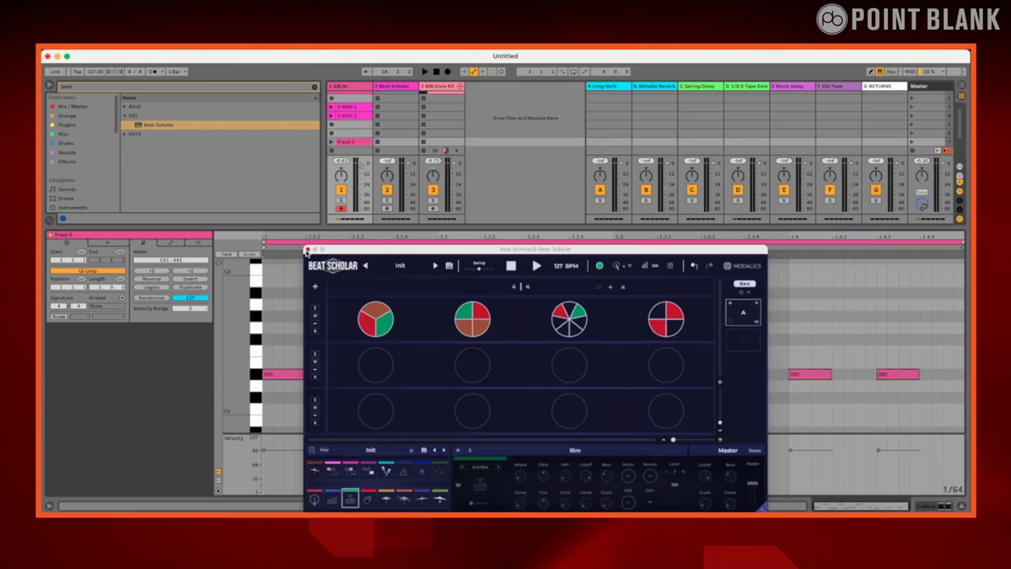
left_click(307, 251)
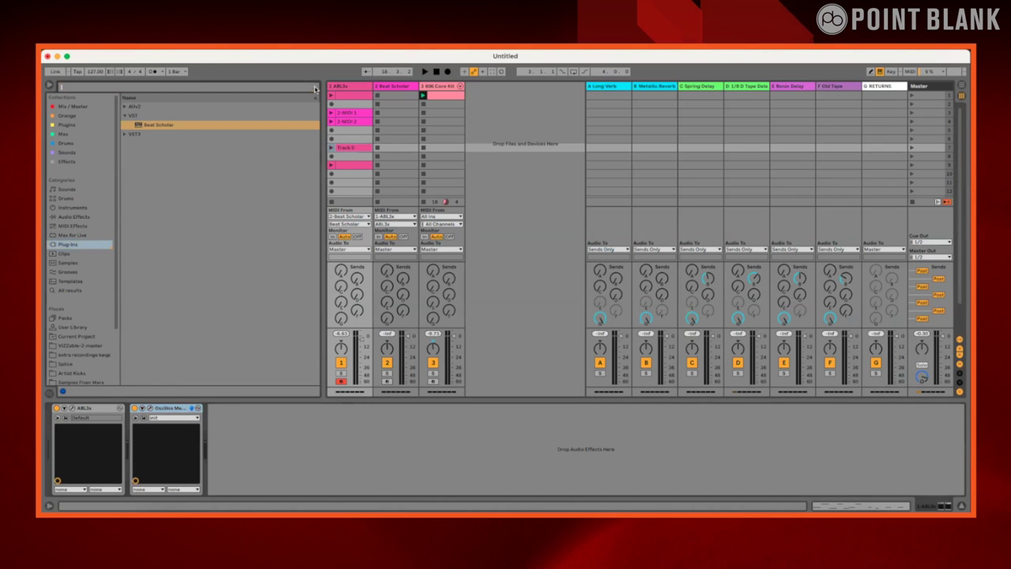
Reopen Beat Scholar from its track's device chain to view the pattern and close its window again
left_click(351, 88)
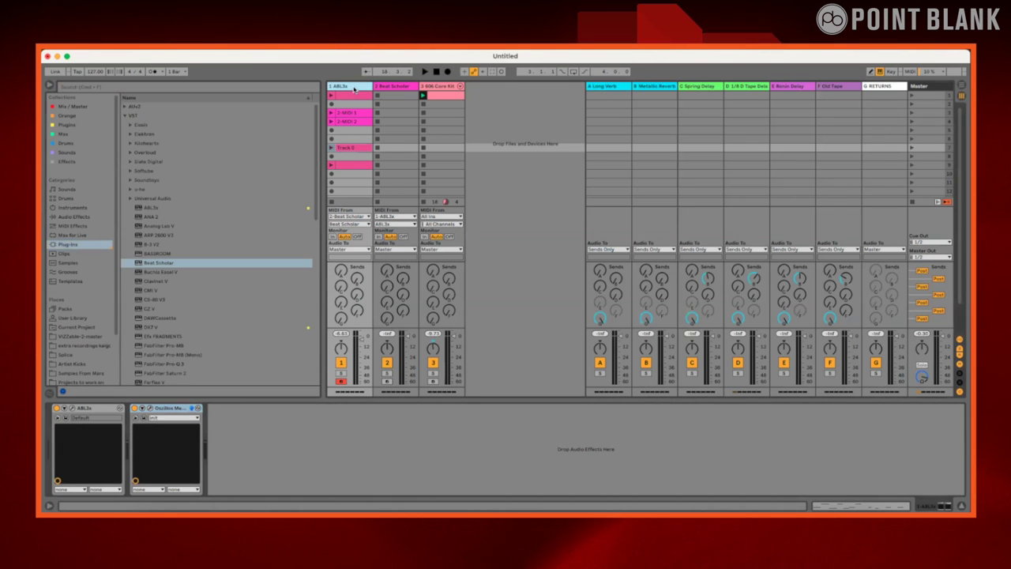
left_click(402, 87)
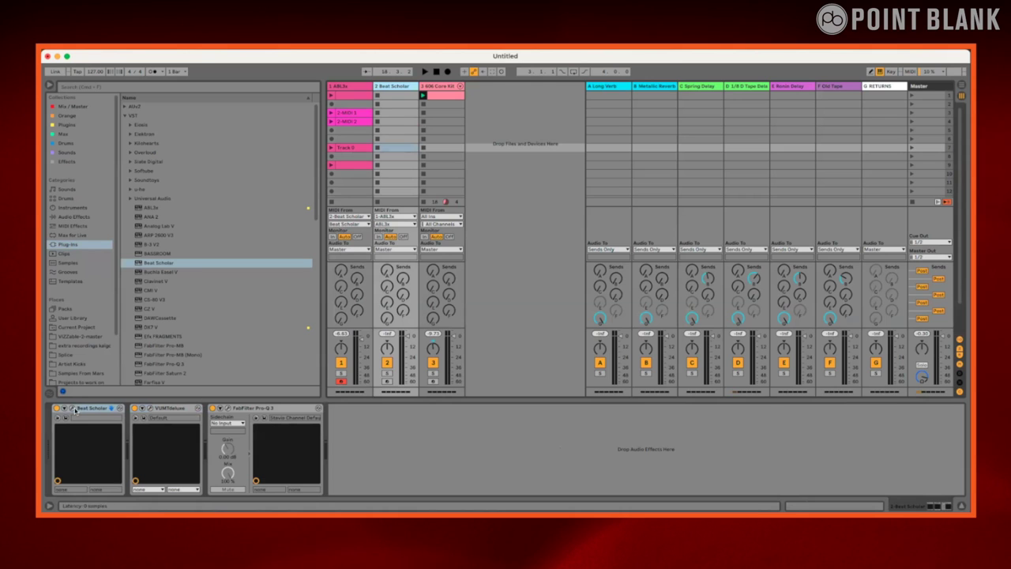
left_click(73, 408)
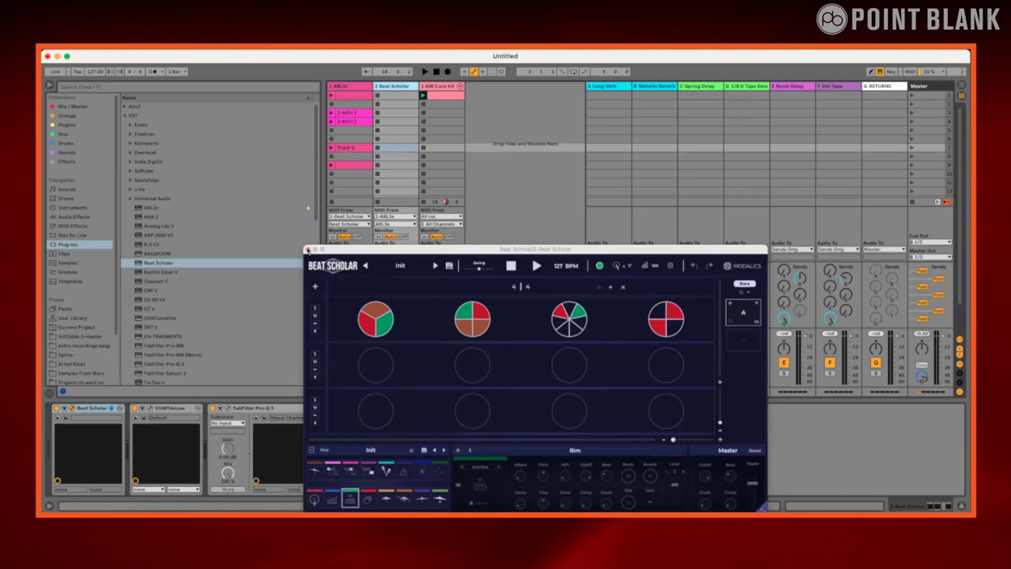
left_click(307, 250)
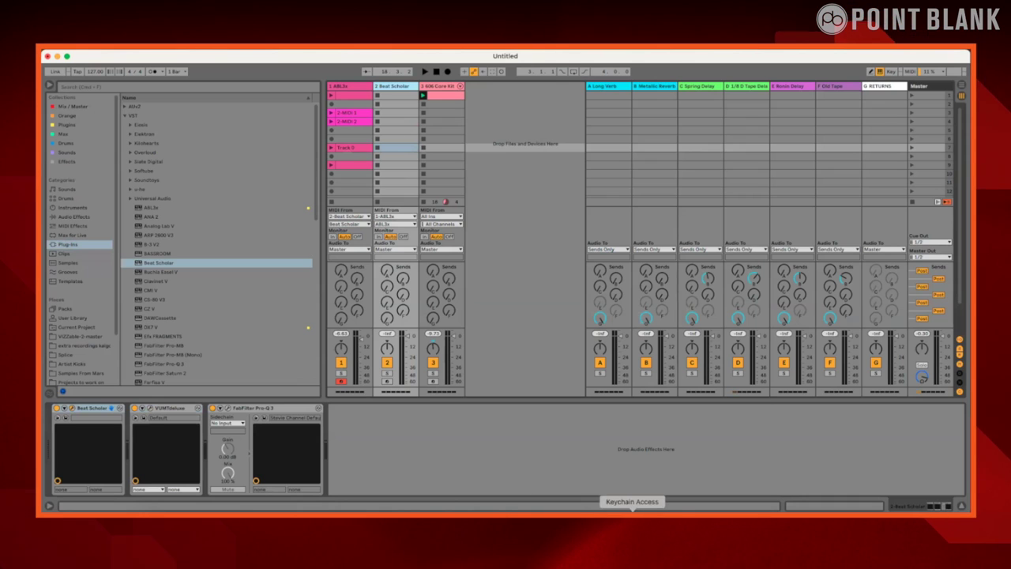
Switch to Quick Camera, reposition its window and enlarge it to show the hardware synth
left_click(668, 512)
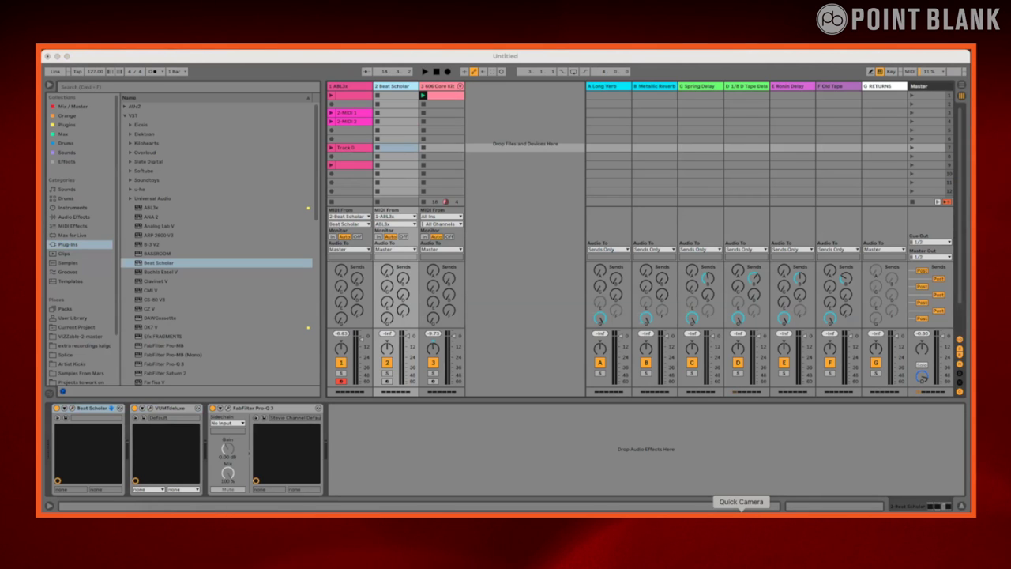
left_click(741, 512)
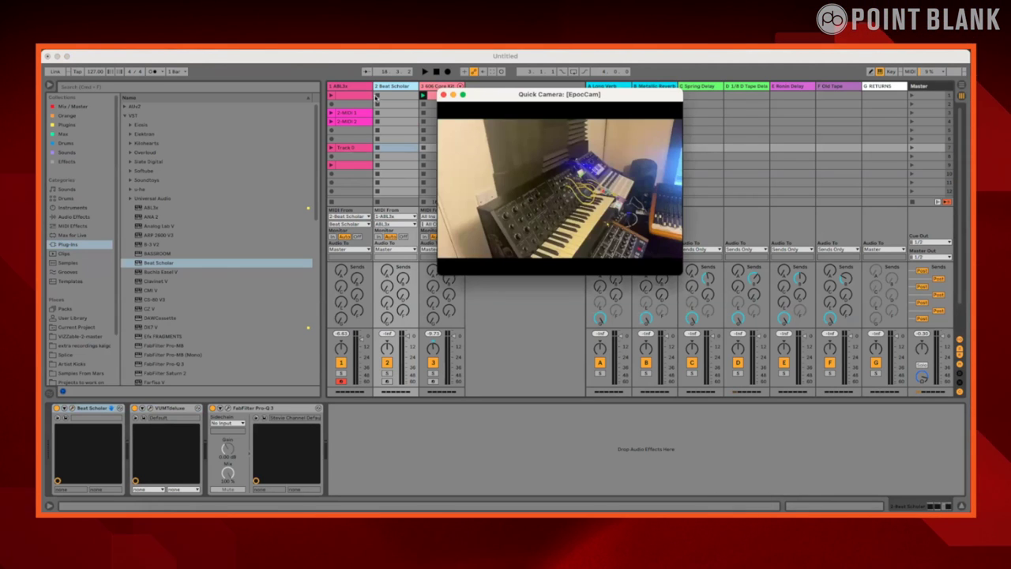
left_click_drag(476, 97, 238, 95)
left_click_drag(460, 281, 676, 404)
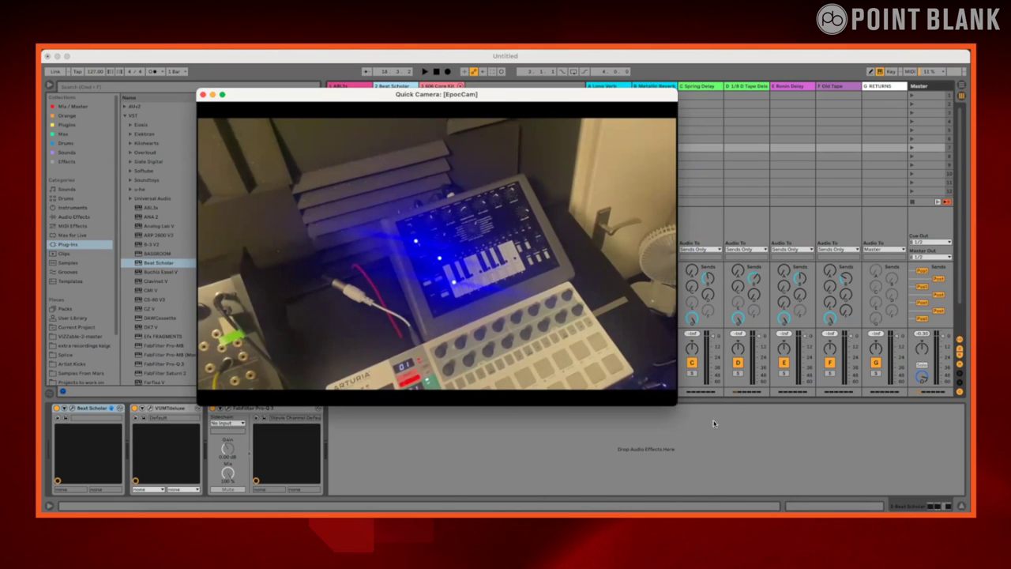
Return to the Live set, insert an audio track after Beat Scholar and set it to external input 11 with monitoring on In
left_click(779, 227)
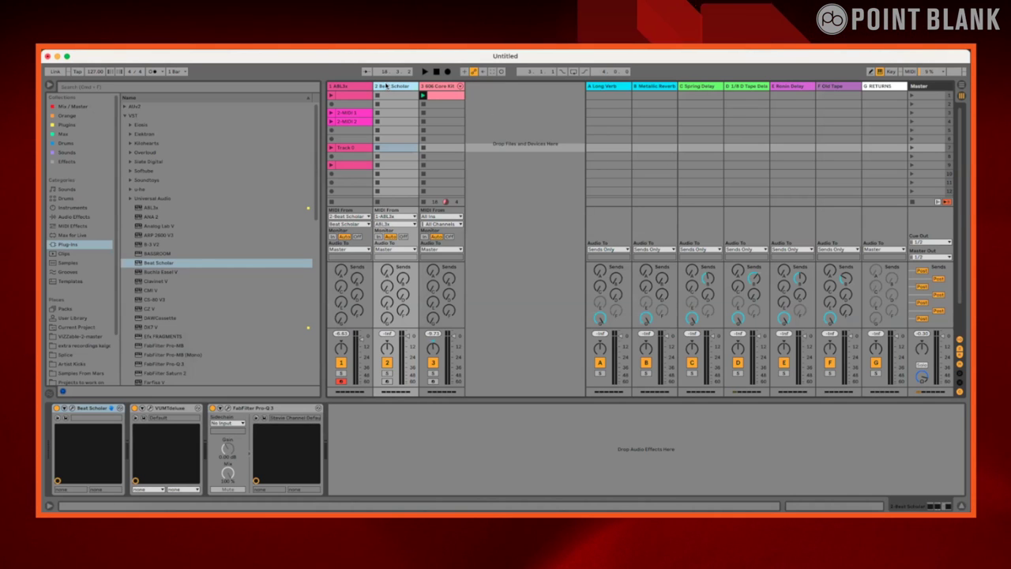
key("super+t")
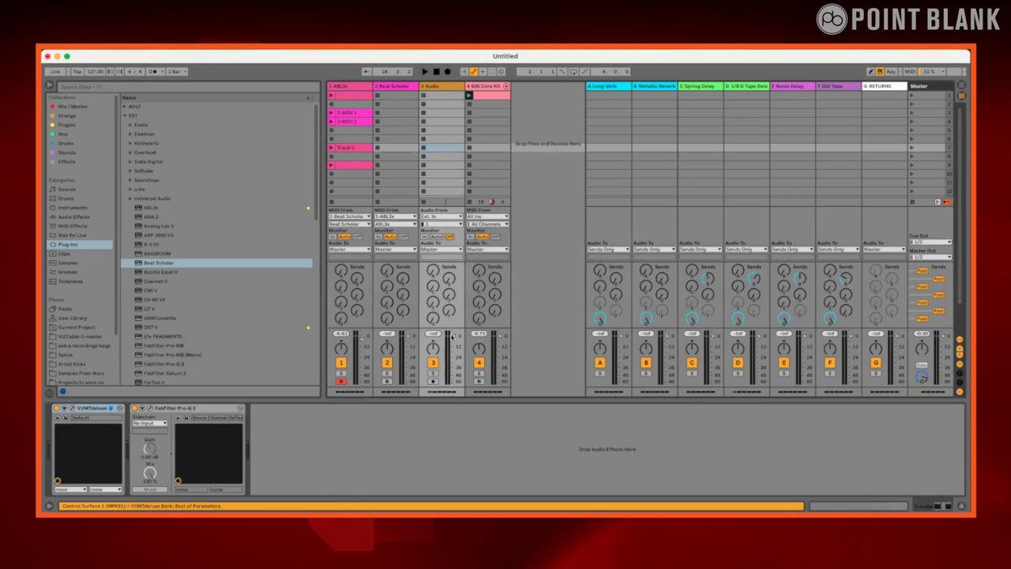
left_click(447, 217)
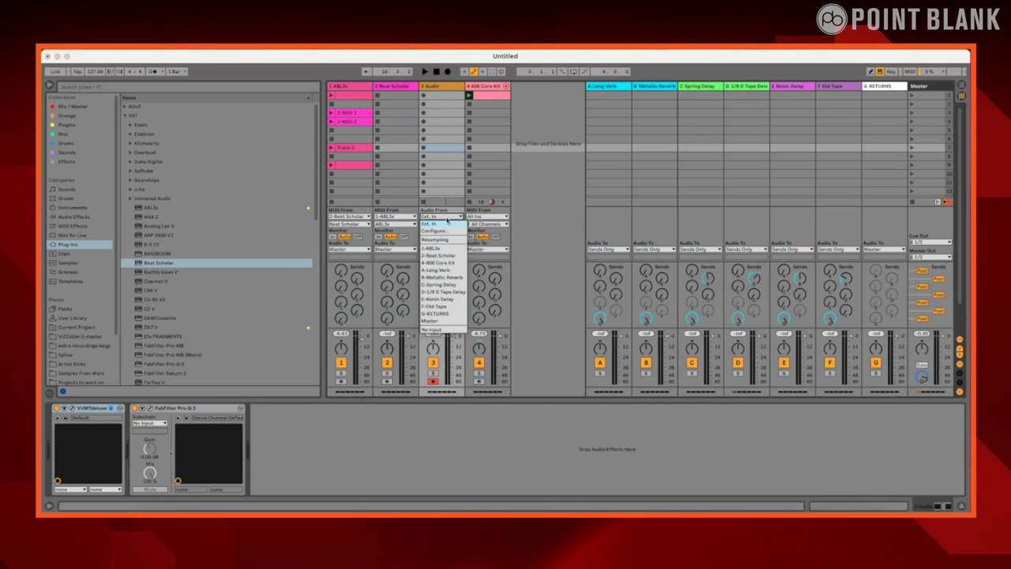
left_click(448, 222)
left_click(441, 224)
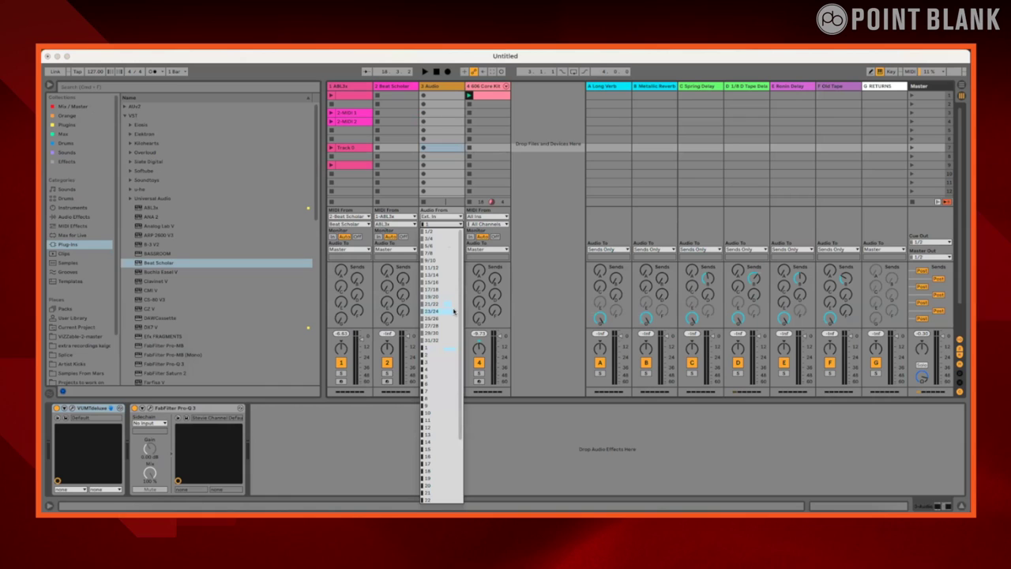
left_click(433, 424)
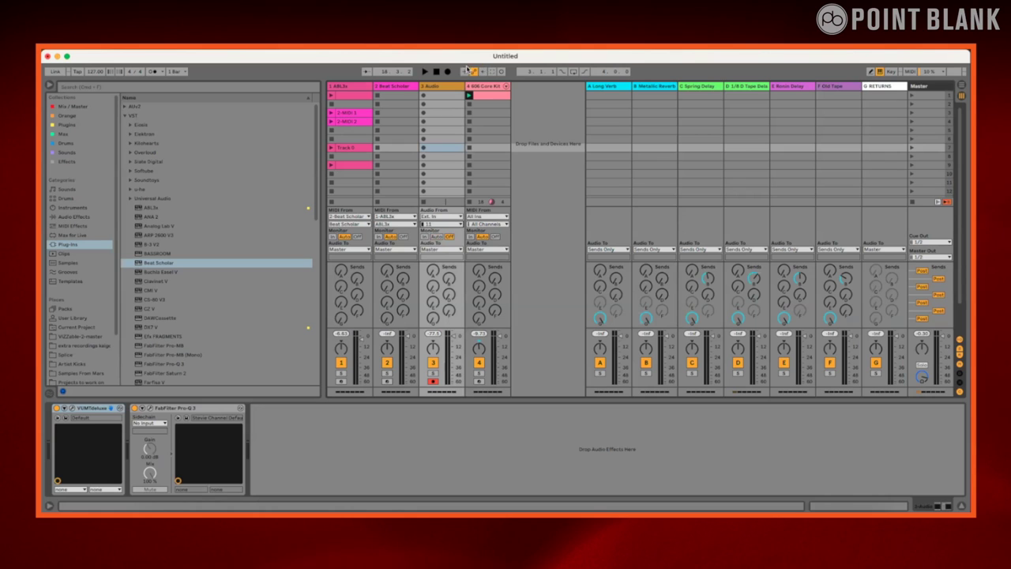
left_click(425, 237)
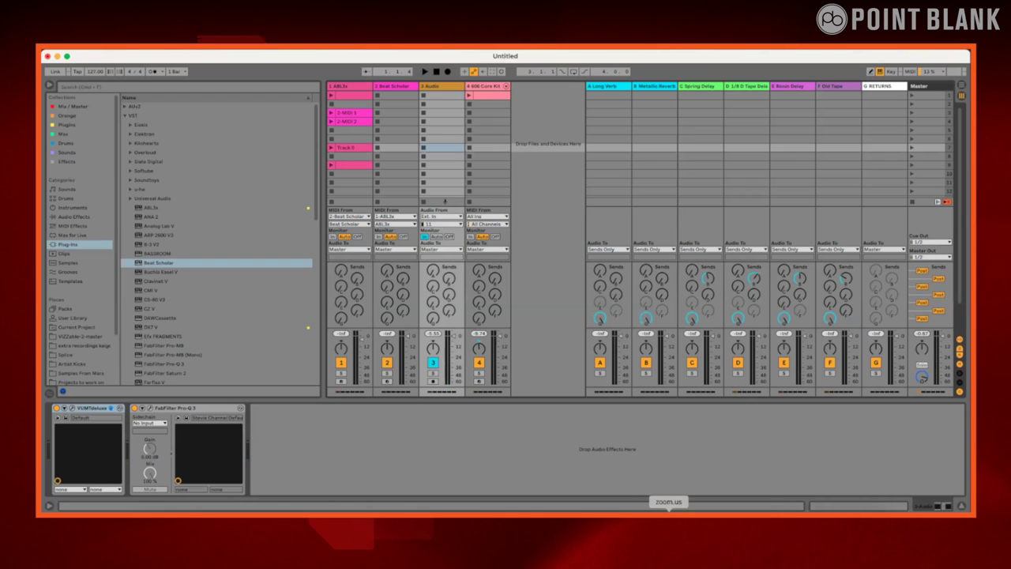
Start the Live set's playback and show the Quick Camera feed of the hardware synth full screen
left_click(741, 517)
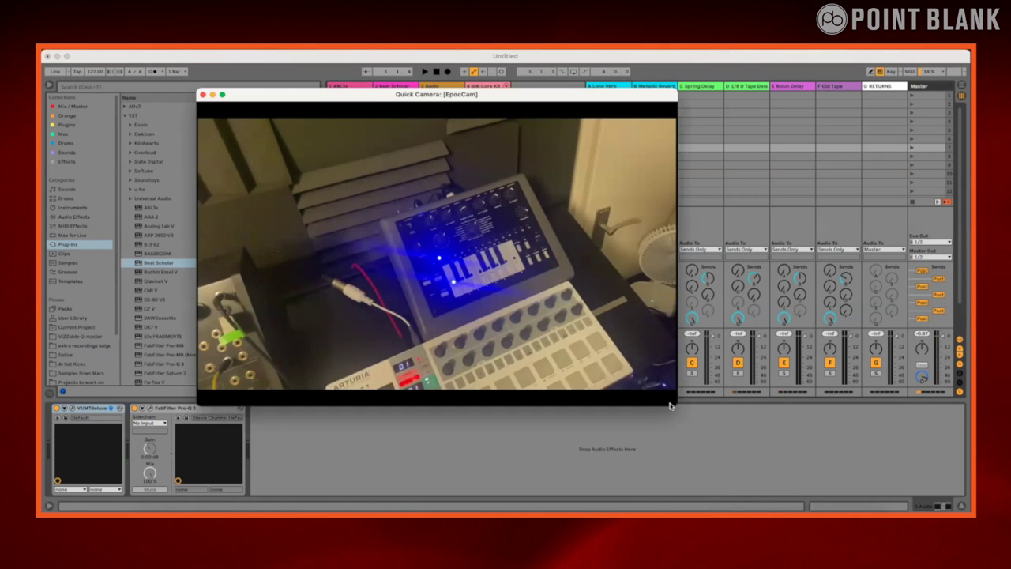
left_click_drag(666, 403, 842, 455)
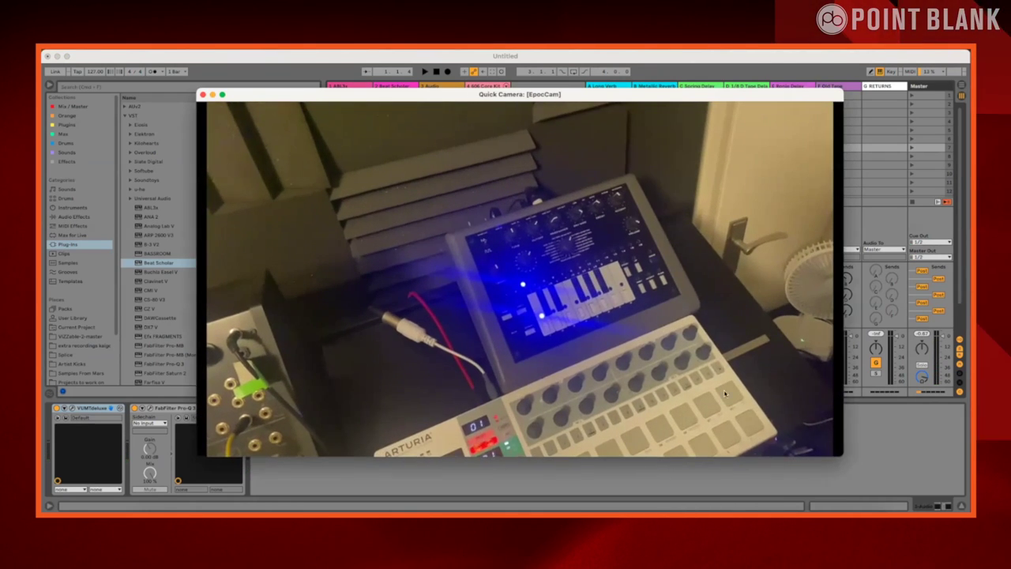
left_click(311, 66)
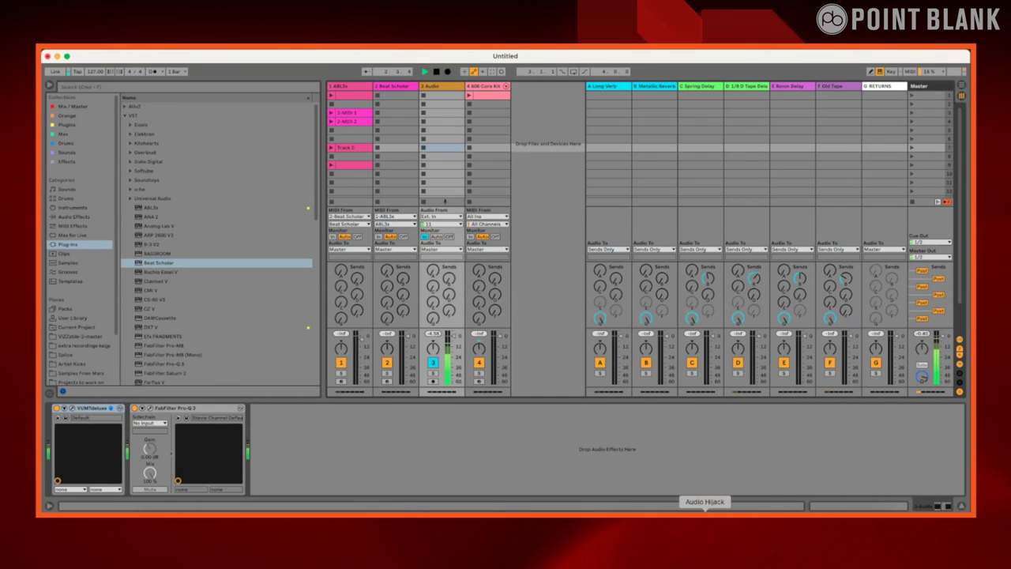
left_click(741, 510)
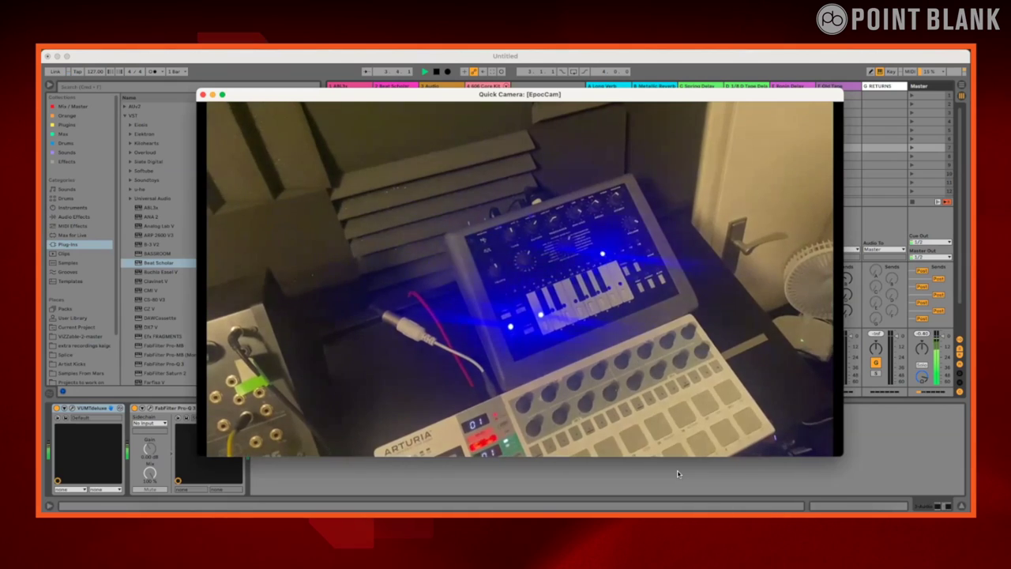
left_click(222, 95)
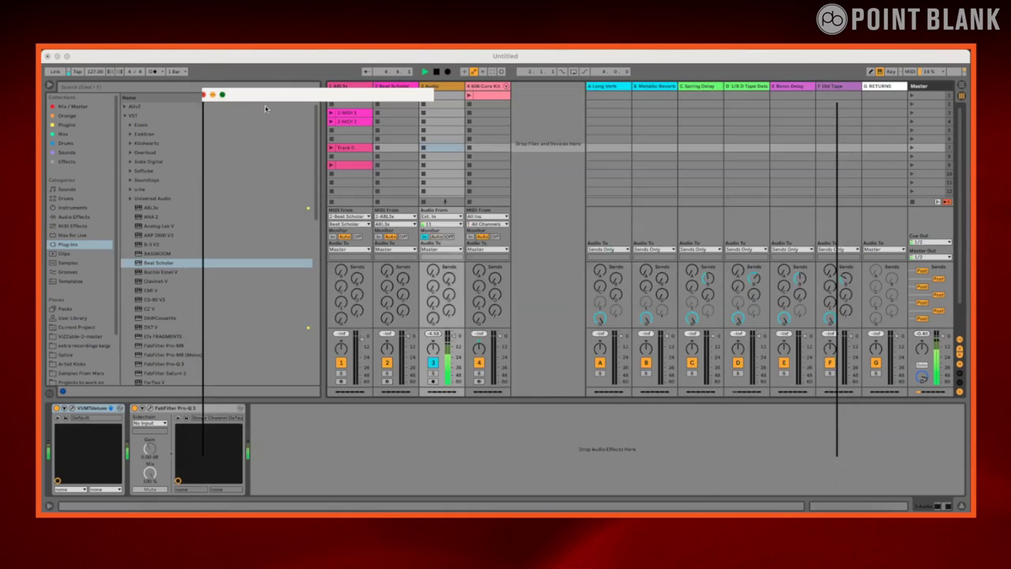